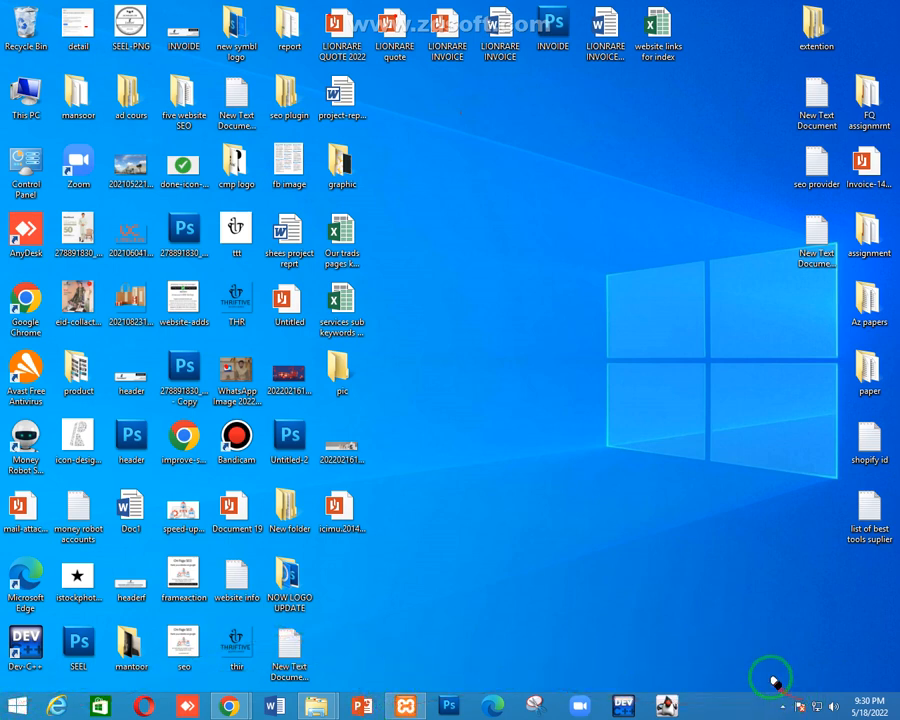
Switch to Chrome's 404 page, dismiss the drawing-tool menu, and bring up the Start screen
key(alt+Tab)
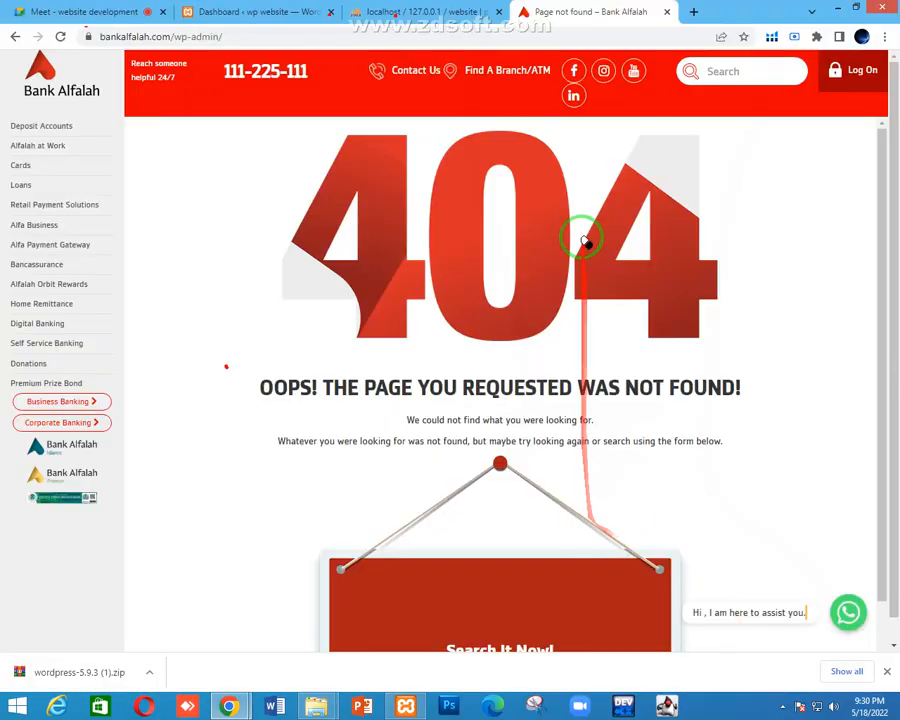
right_click(18, 700)
key(Escape)
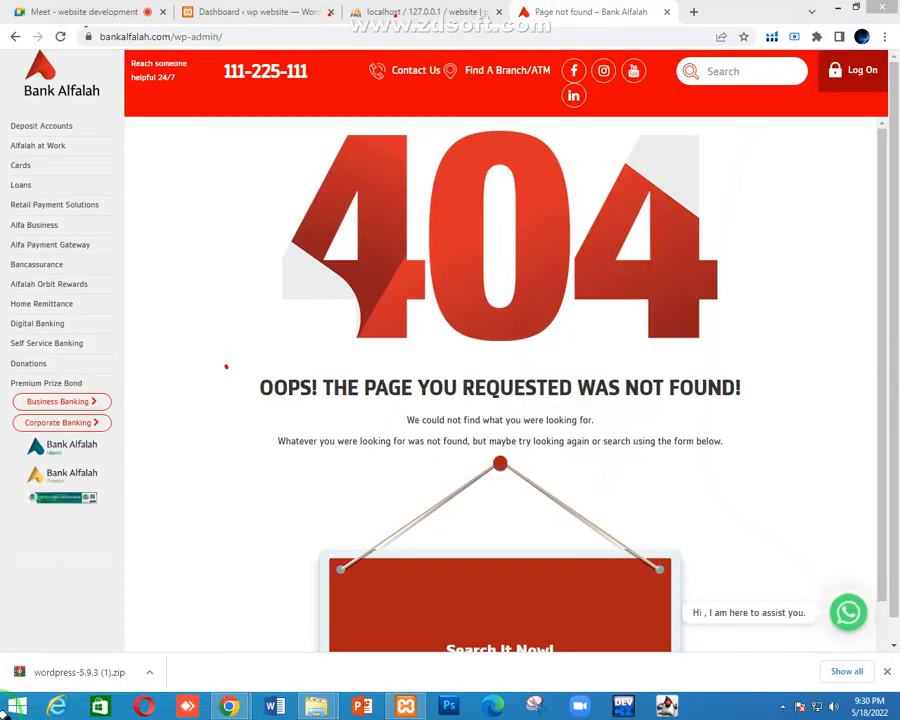
click(8, 706)
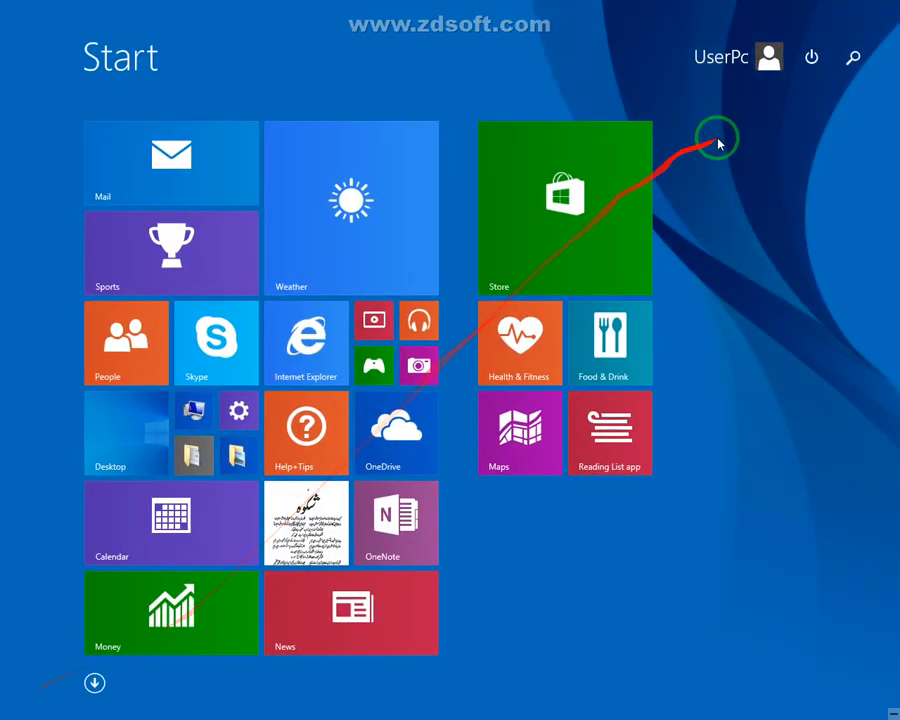
click(857, 60)
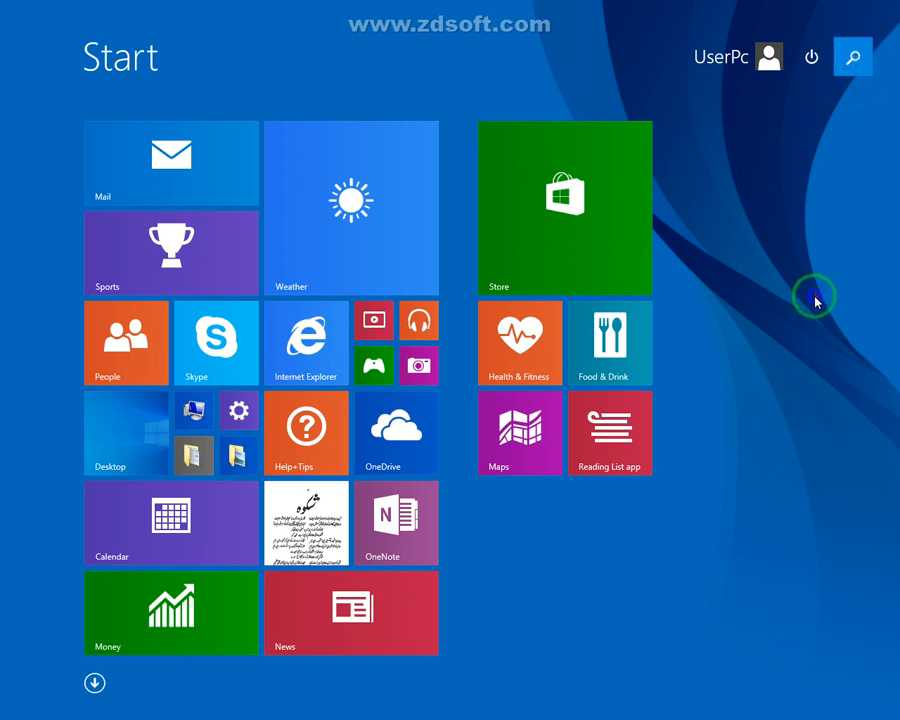
click(855, 55)
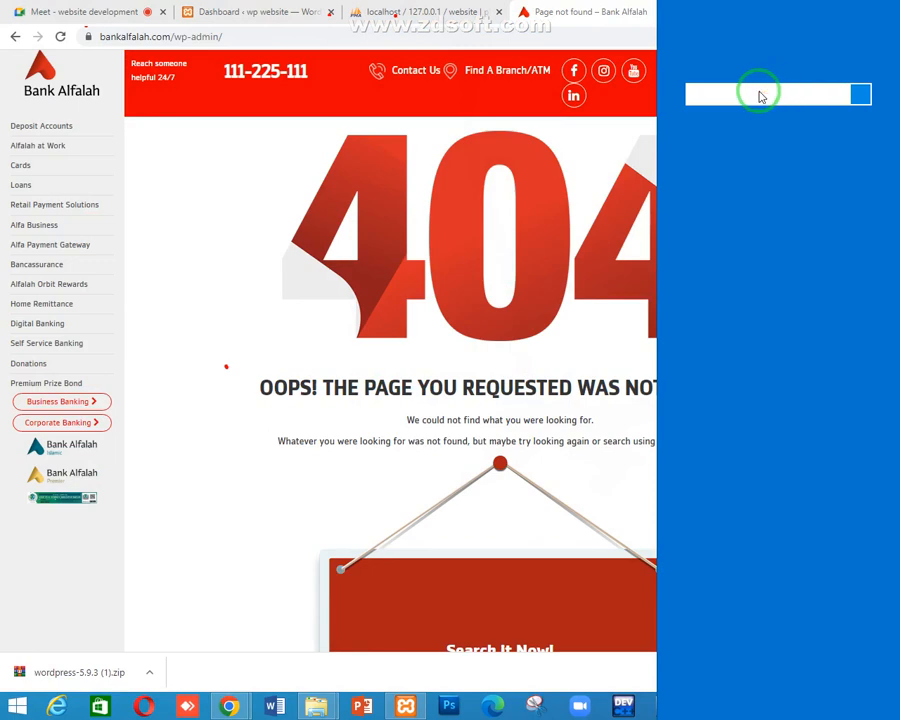
key(Escape)
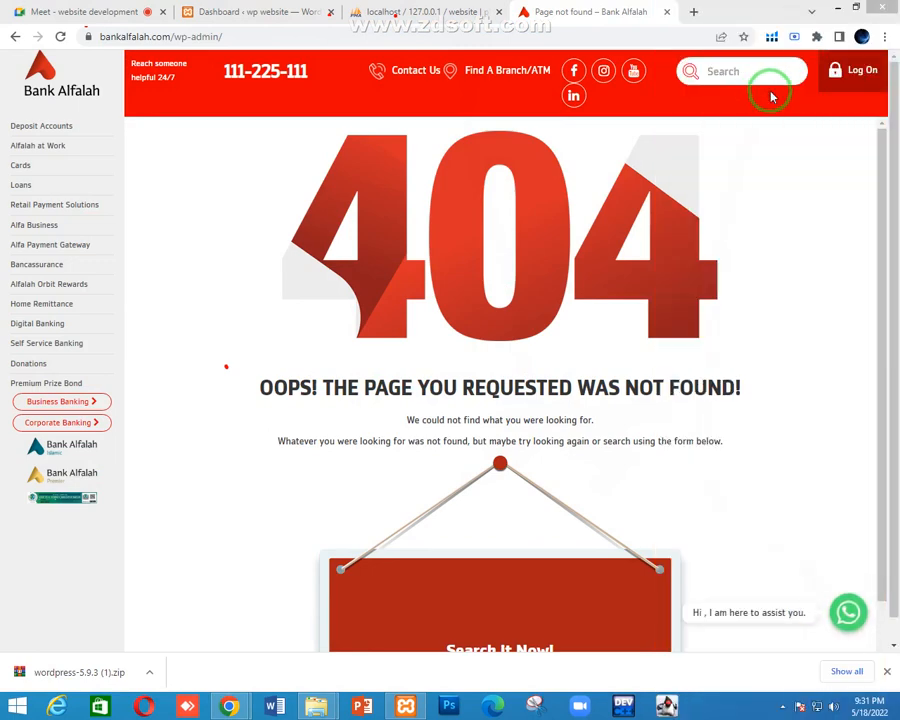
key(super)
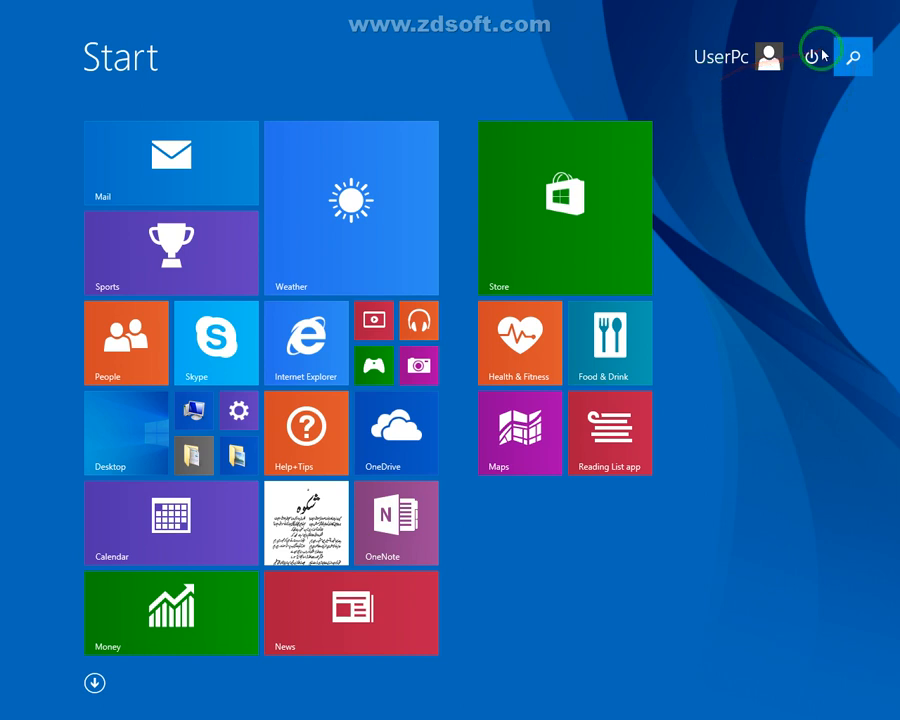
Search for 'reco' from the Start screen and launch Screen Recorder from the results
click(838, 52)
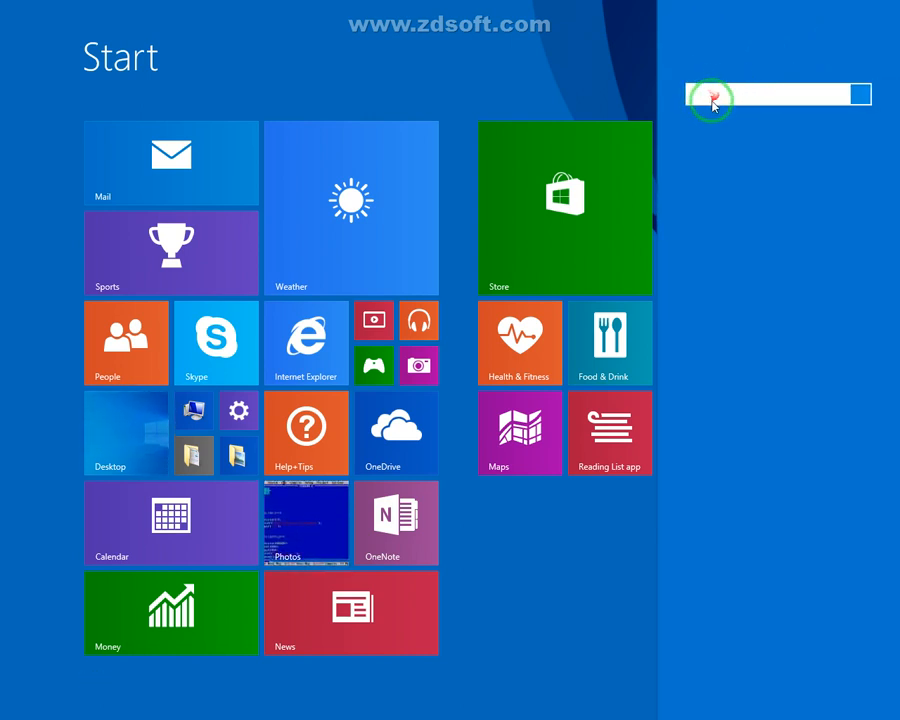
text(recorder)
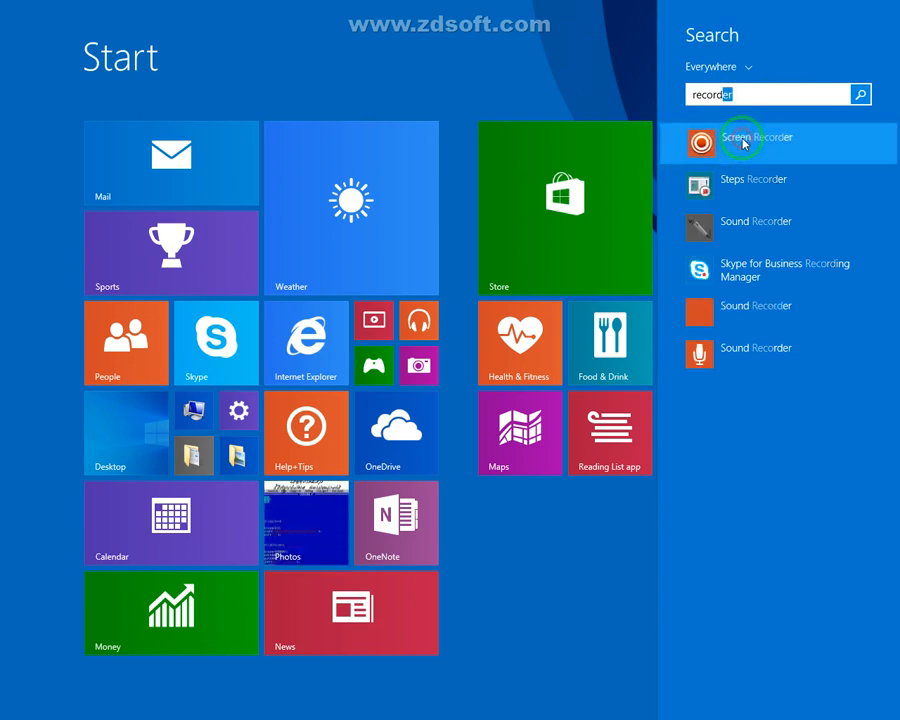
click(745, 139)
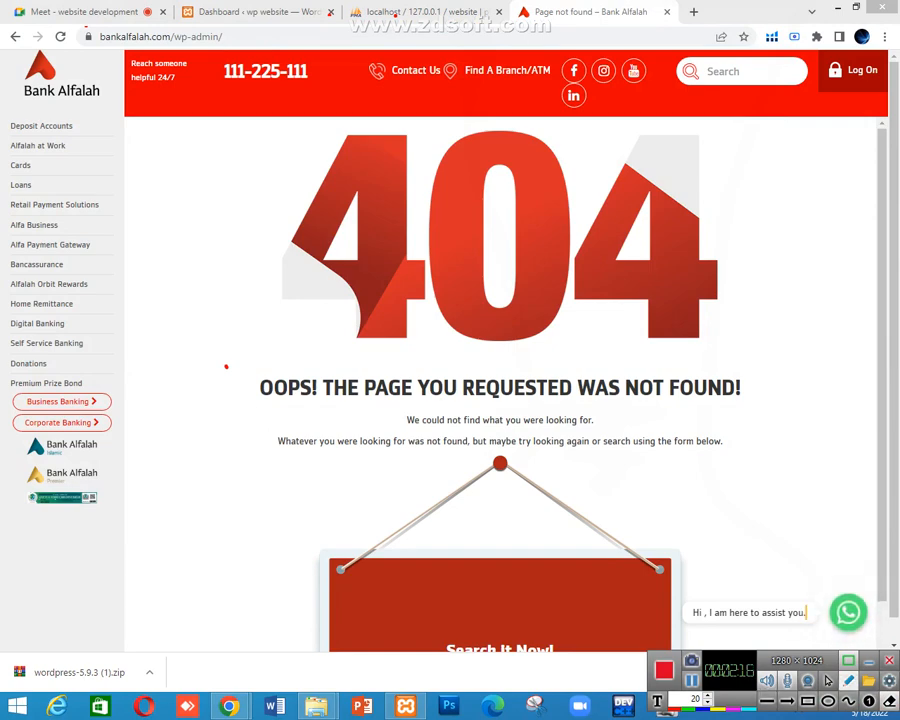
Replace 'wp-admin/' in the Bank Alfalah address with 'login' and load the page
click(829, 681)
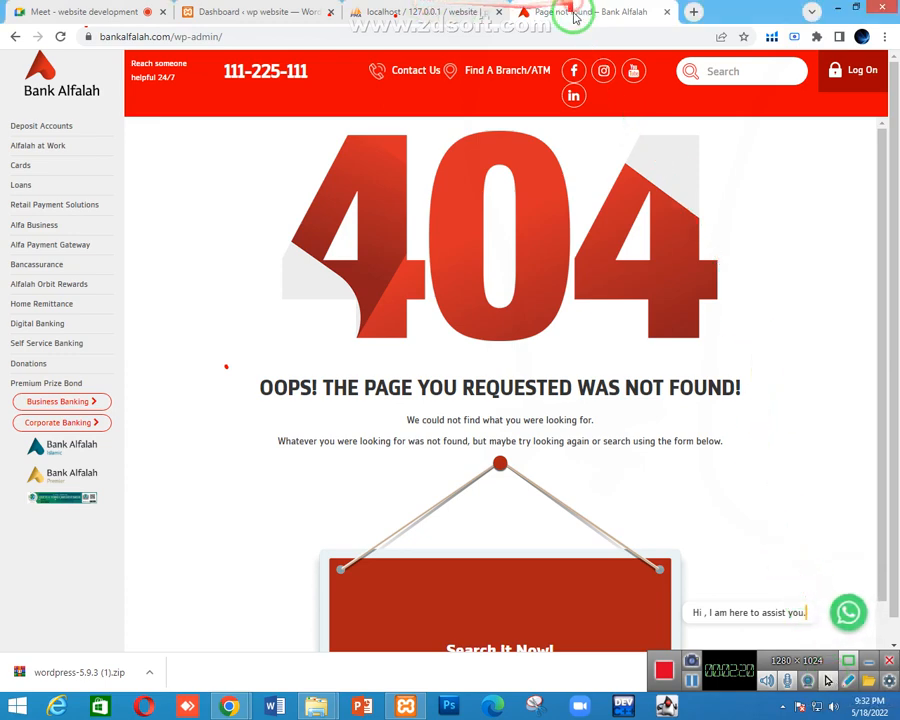
click(226, 35)
click(212, 36)
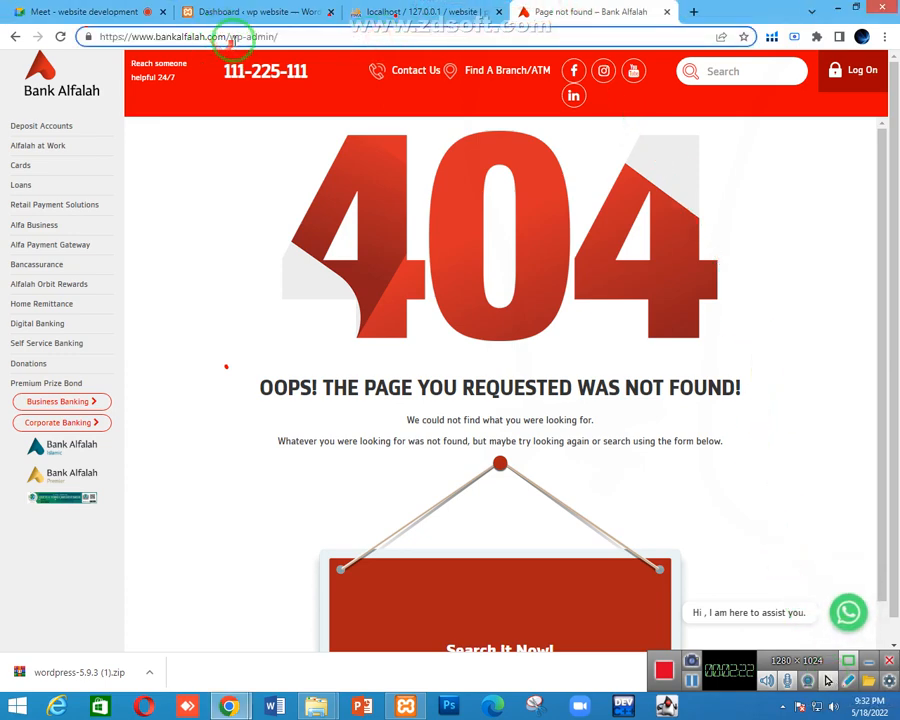
drag(230, 36, 380, 38)
text(login)
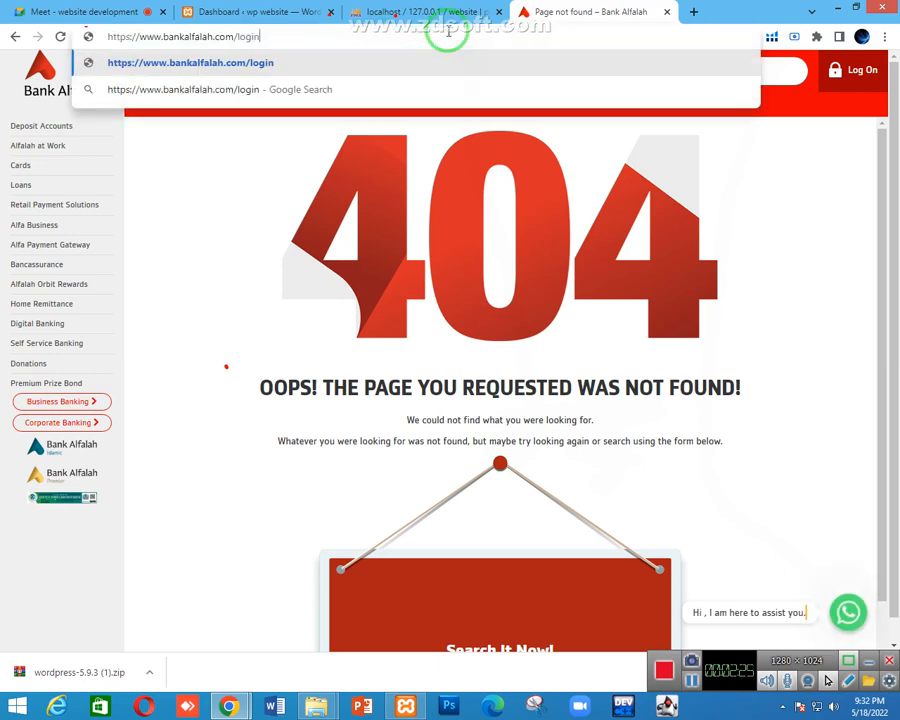
key(Return)
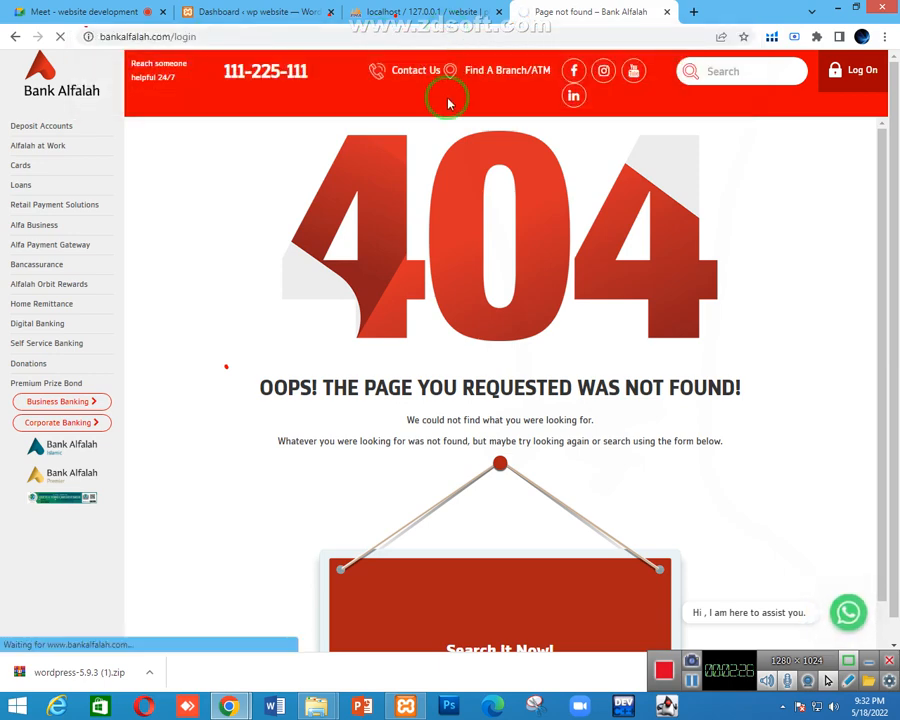
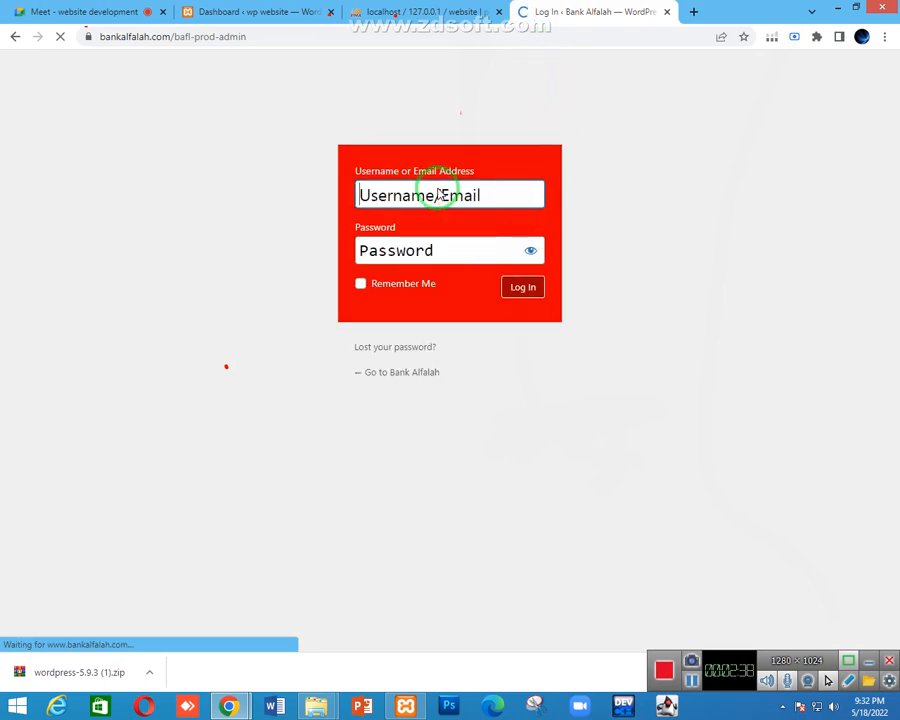
Unmute the microphone in the Google Meet call, then go back to the Bank Alfalah login tab
click(126, 11)
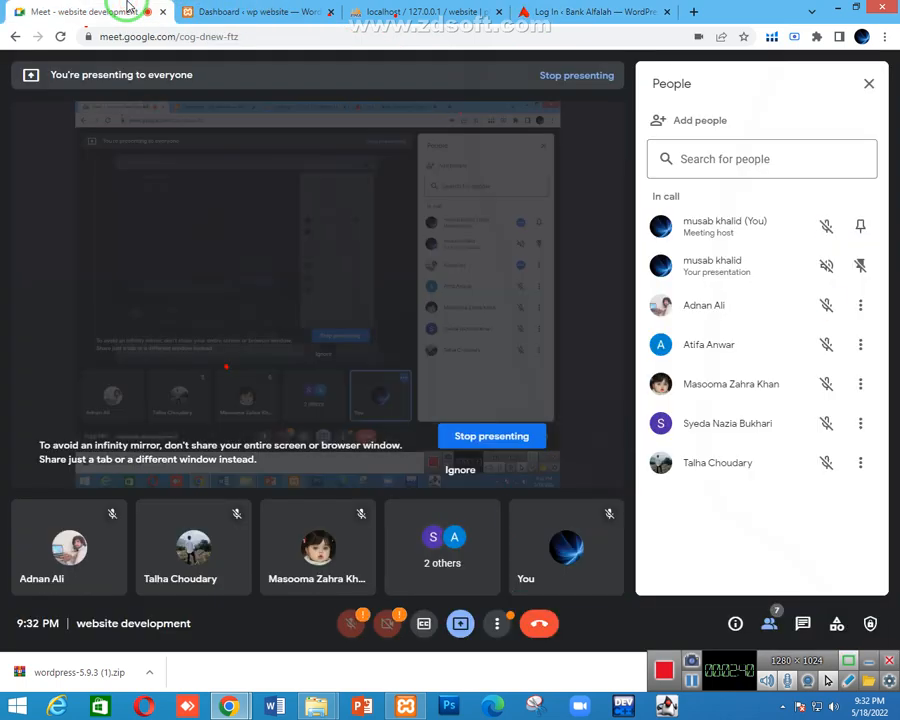
click(351, 634)
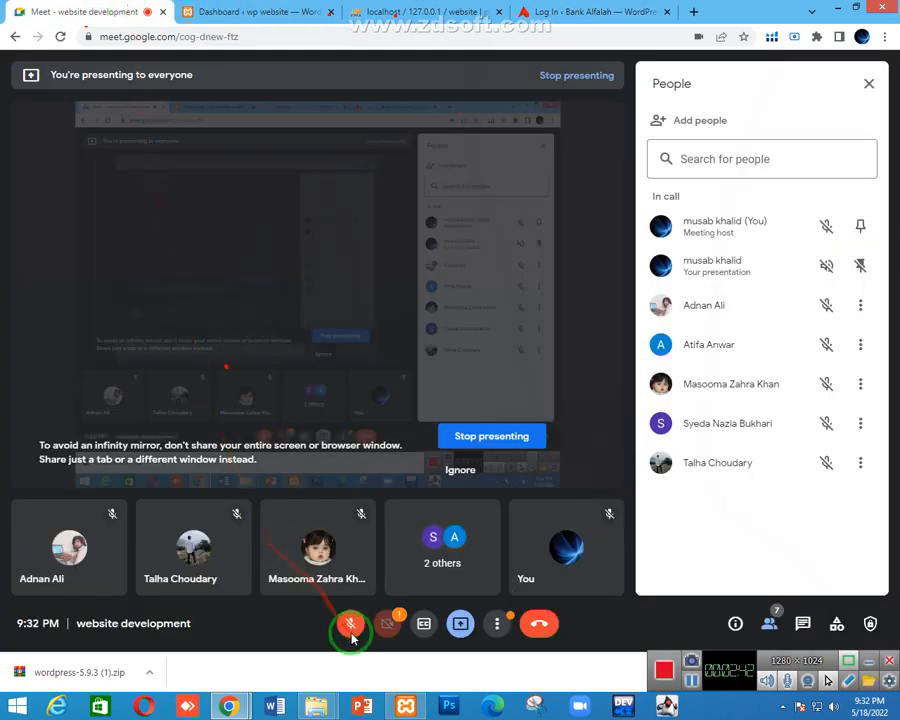
click(351, 634)
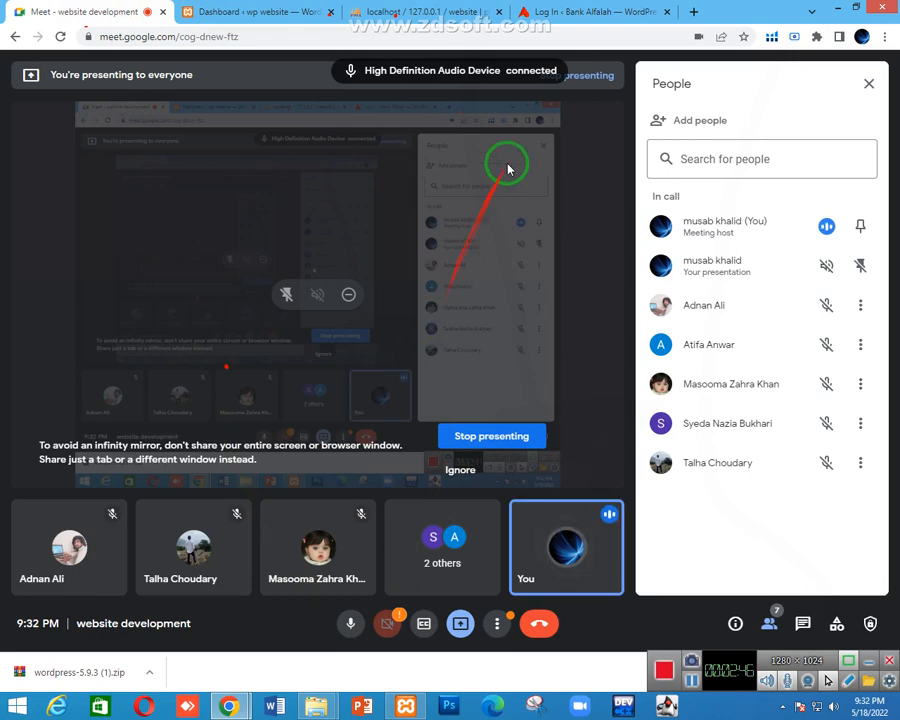
click(580, 11)
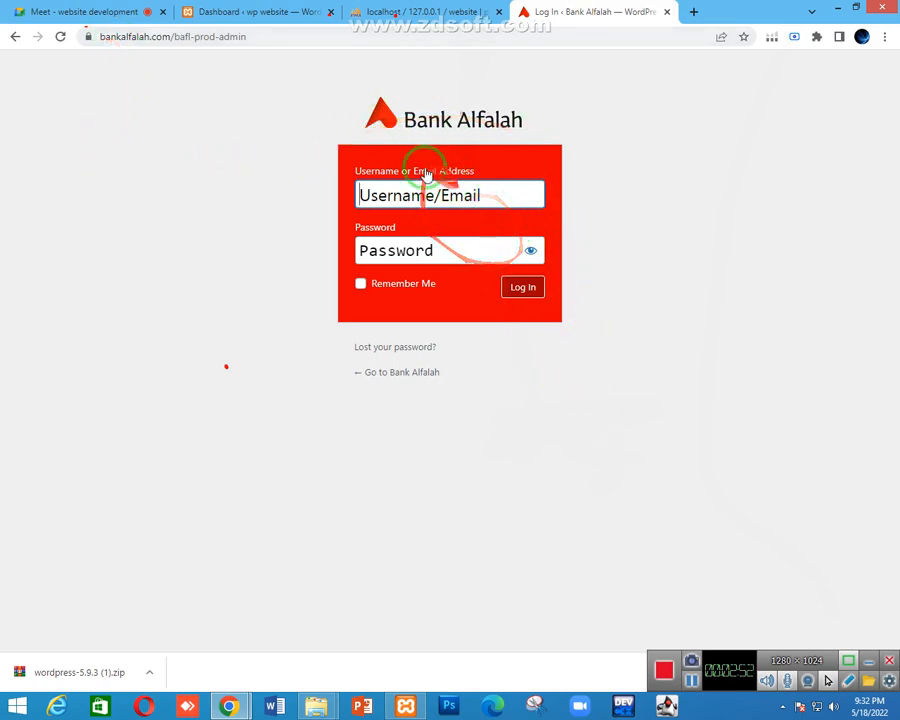
Move the Bank Alfalah login tab ahead of the localhost tab
click(287, 12)
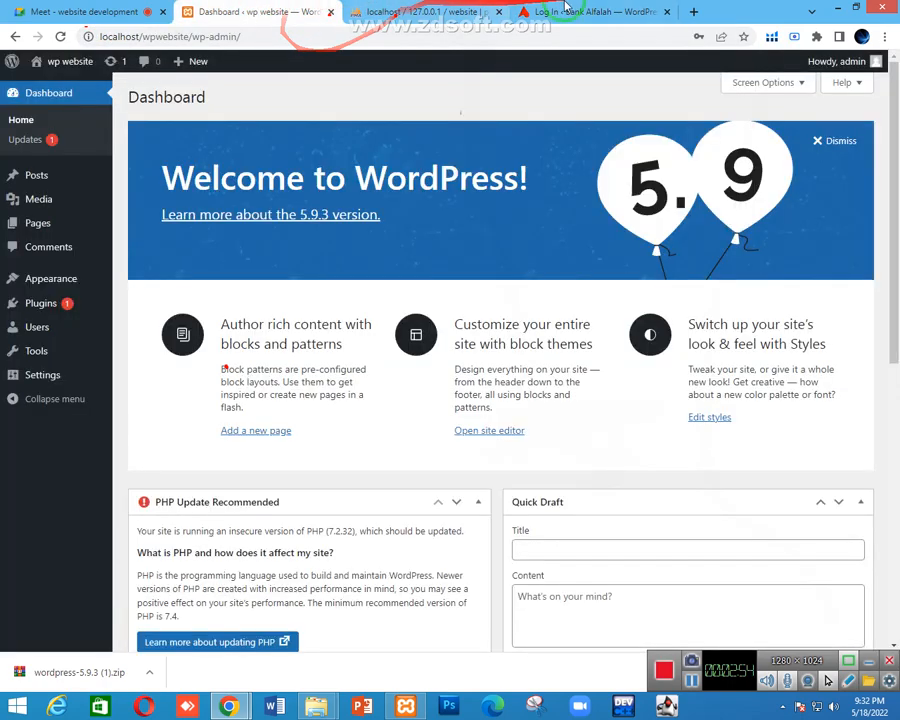
click(566, 12)
drag(566, 12, 355, 12)
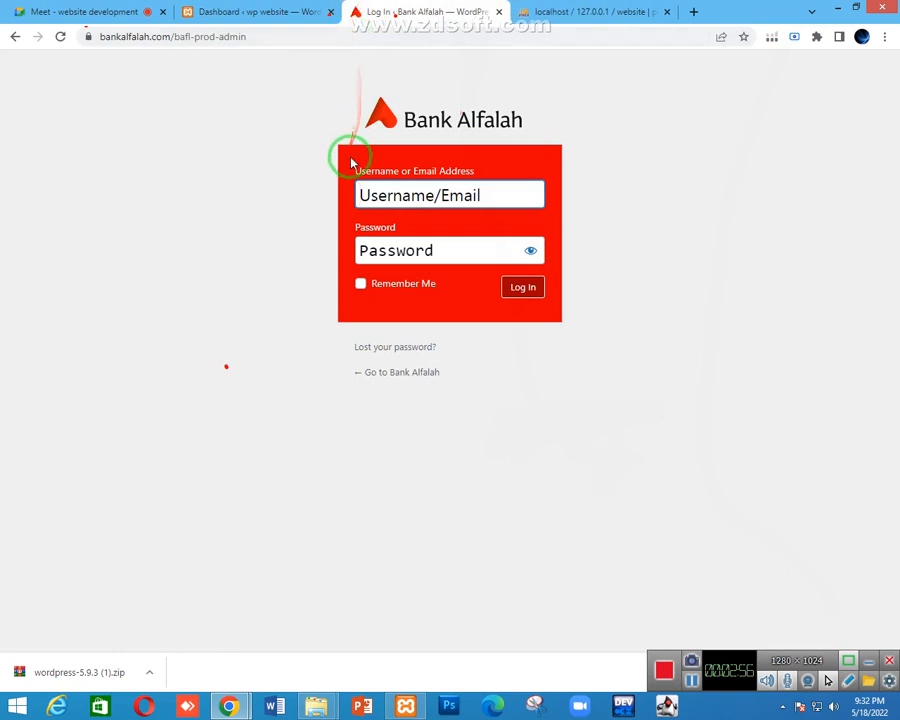
Inspect the login page and show DevTools Sources listing wp-admin, wp-content/uploads and wp-includes
right_click(219, 277)
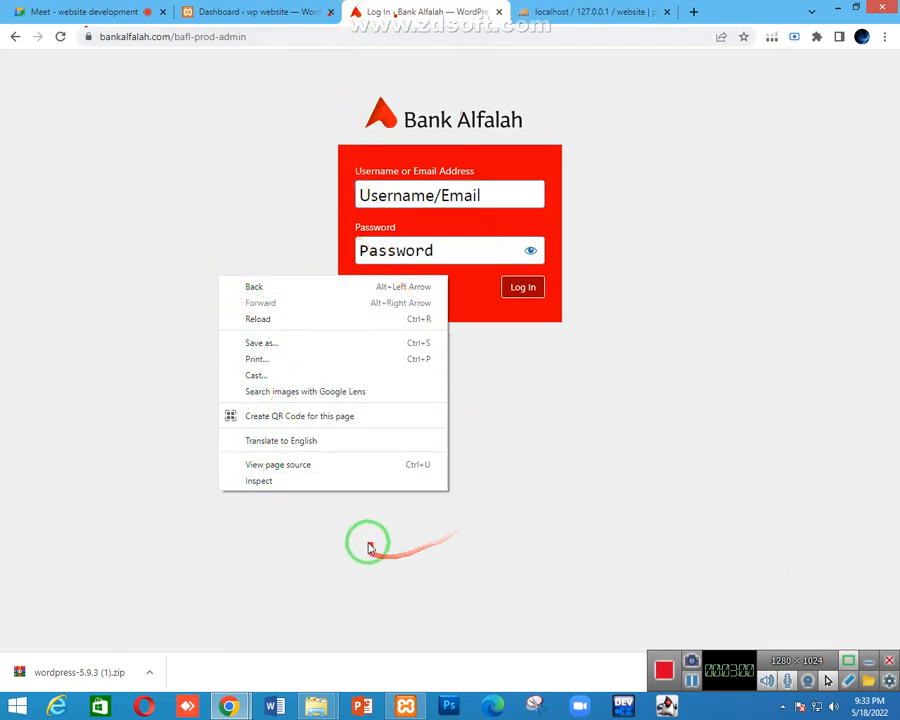
click(291, 481)
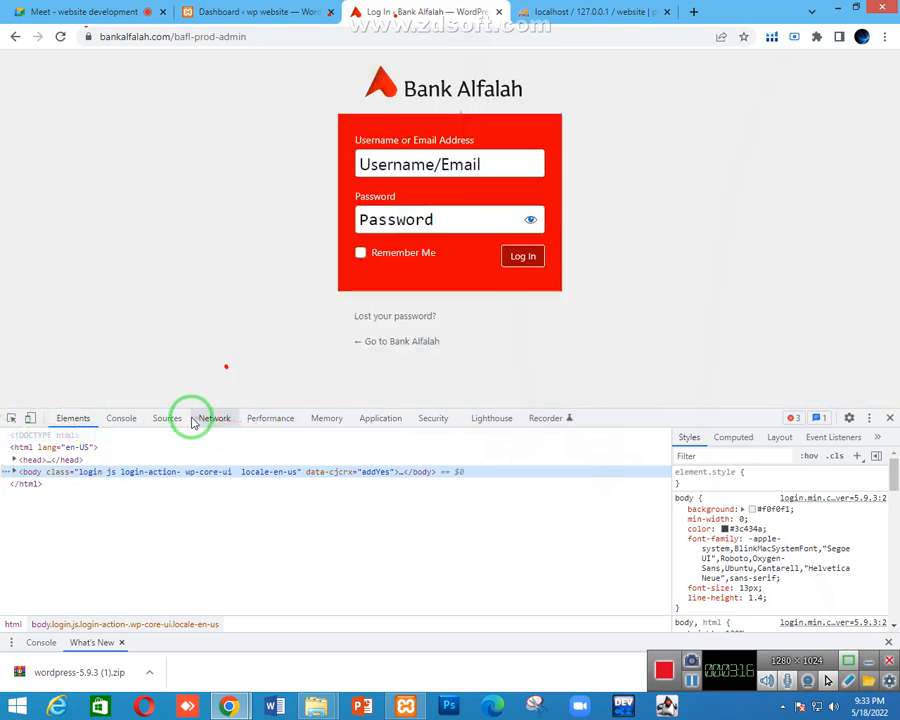
click(168, 419)
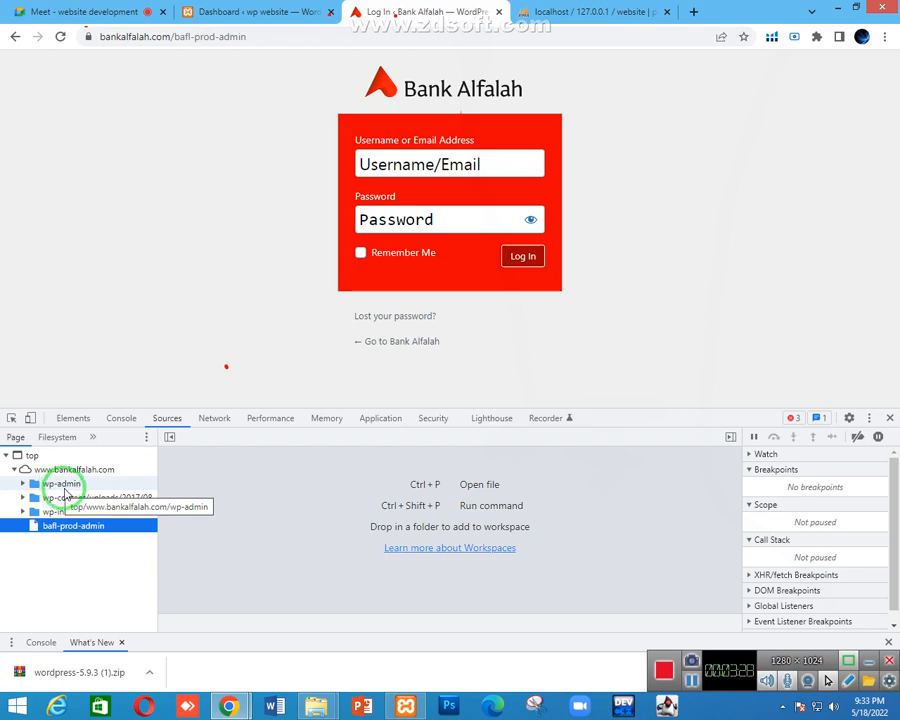
Open the wpwebsite folder under xampp\htdocs in File Explorer
click(318, 708)
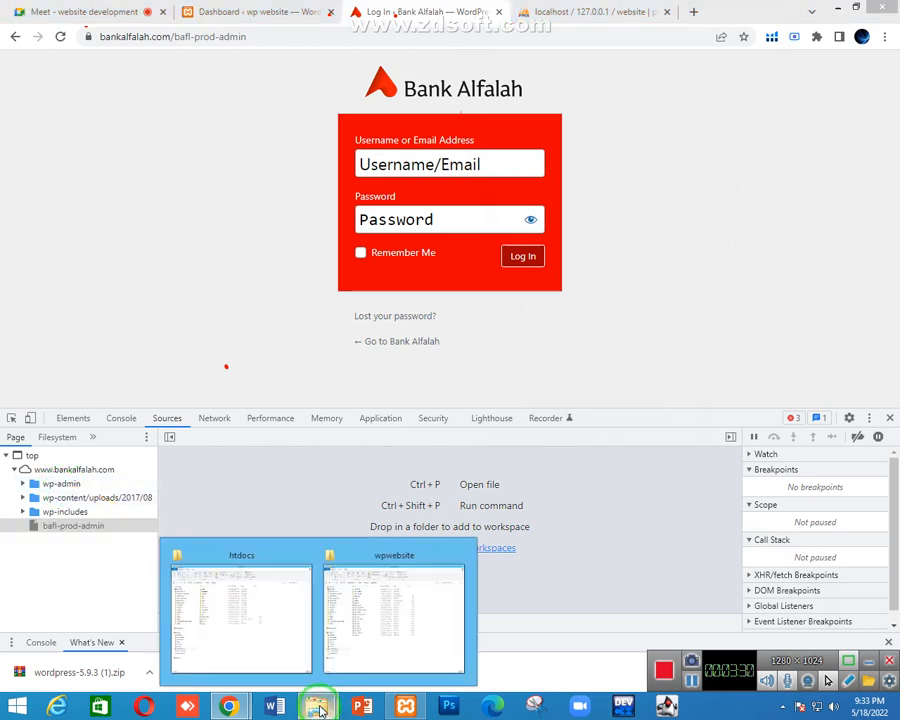
click(241, 640)
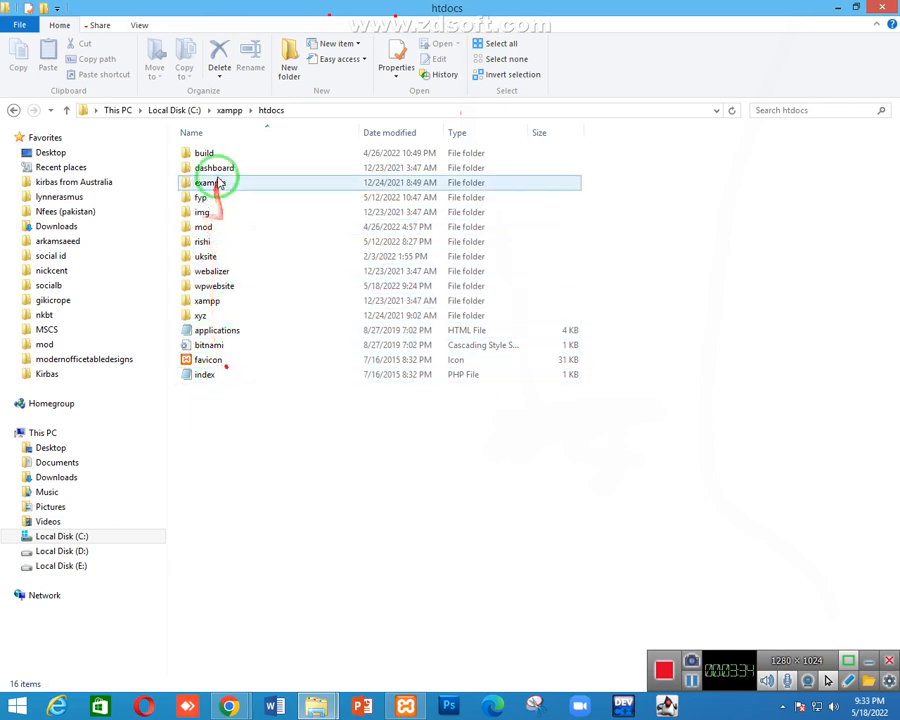
click(216, 287)
double_click(216, 287)
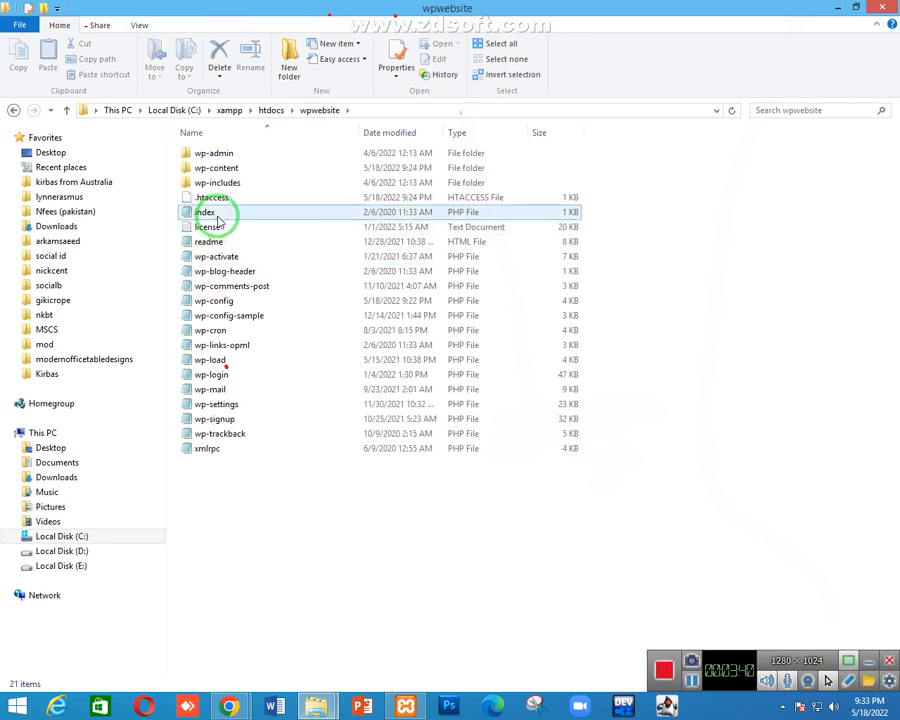
Look inside wp-content and wp-admin, returning to the wpwebsite folder each time
click(217, 167)
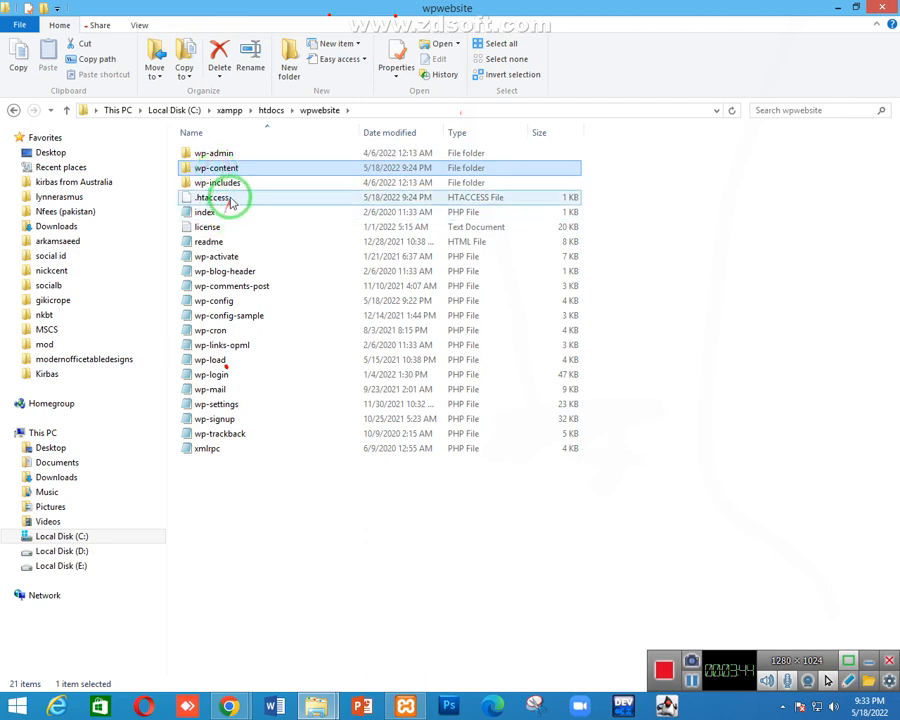
double_click(234, 168)
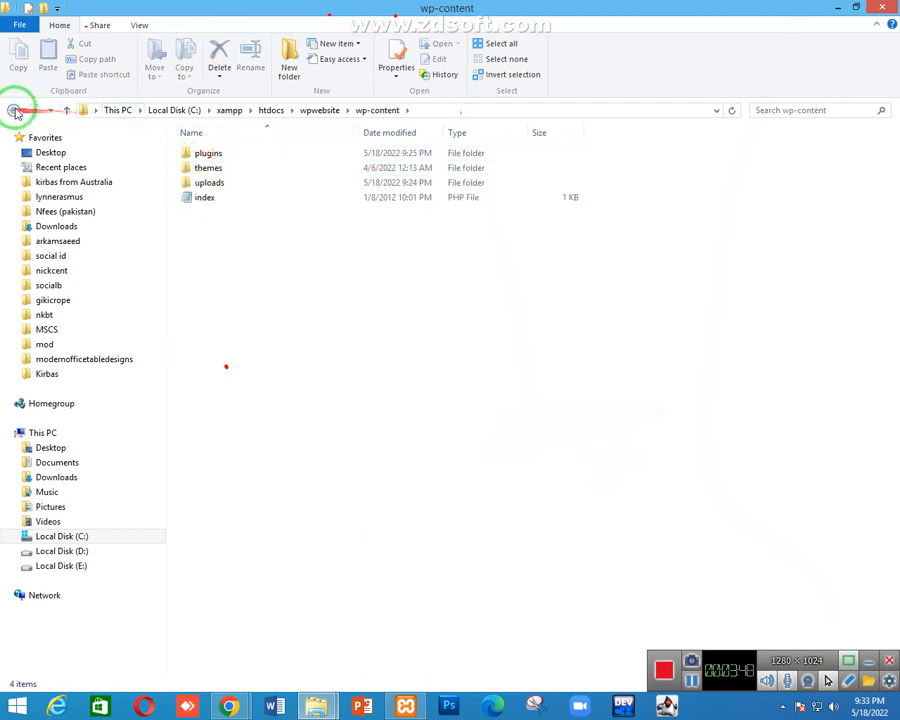
click(66, 110)
double_click(236, 152)
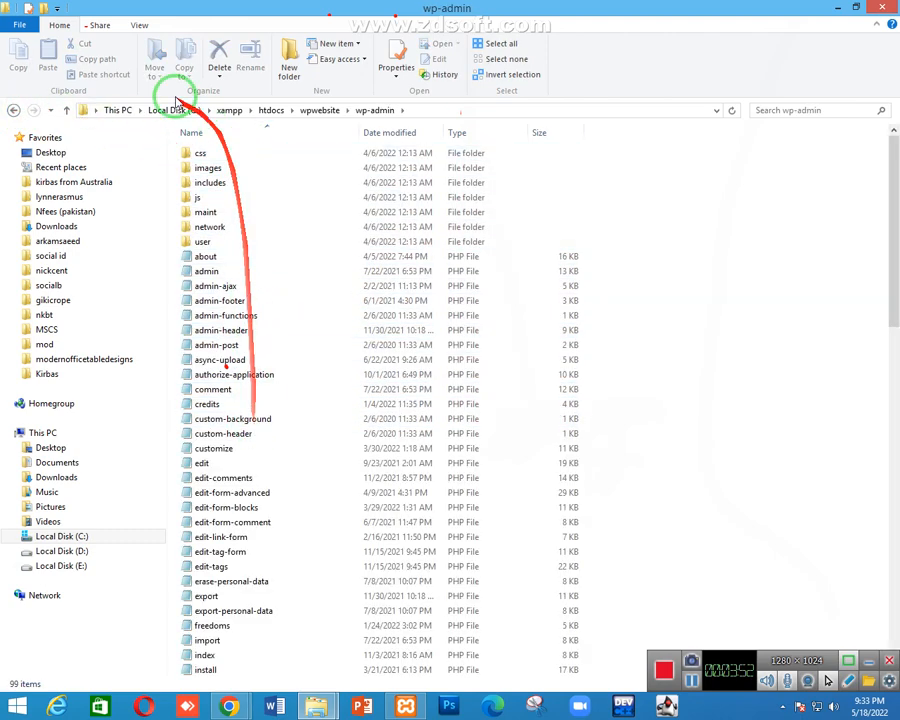
click(13, 110)
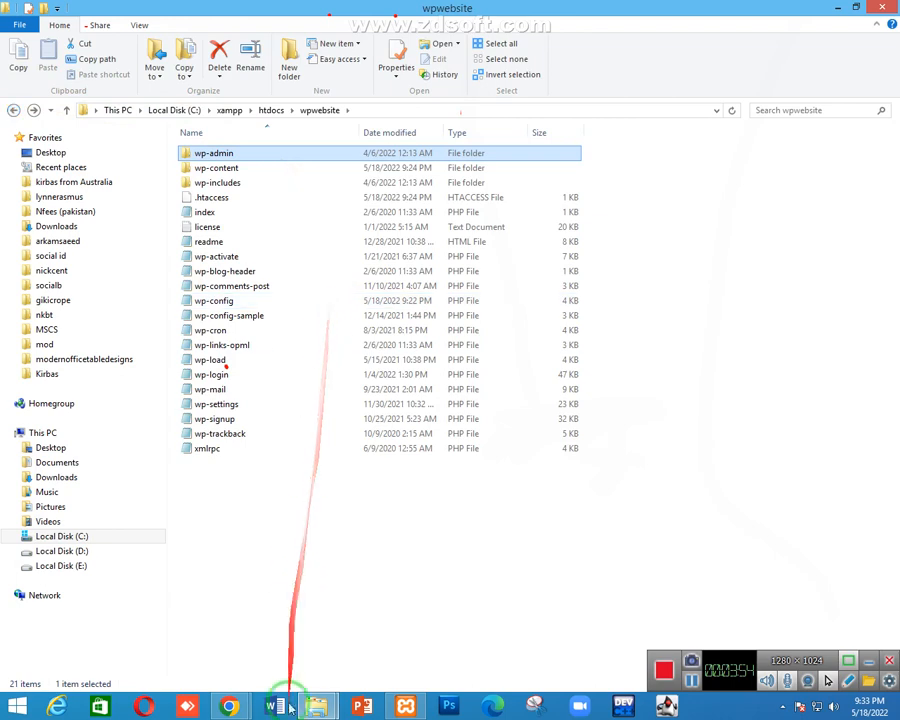
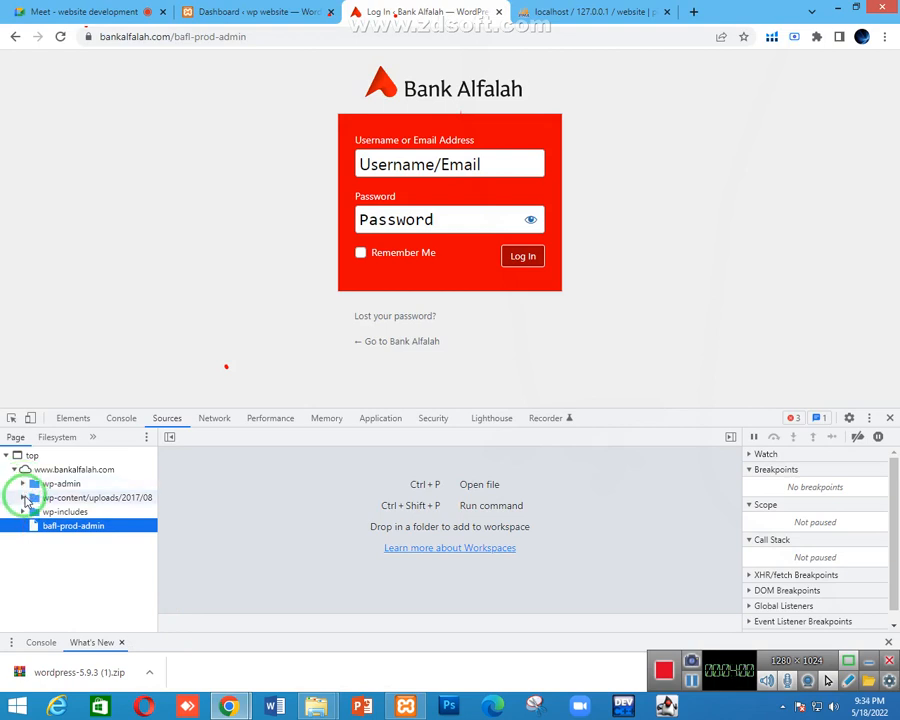
Preview bafl-logo-home.png from wp-content/uploads/2017/08, then load bankalfalah.com without /bafl-prod-admin
click(23, 497)
click(112, 512)
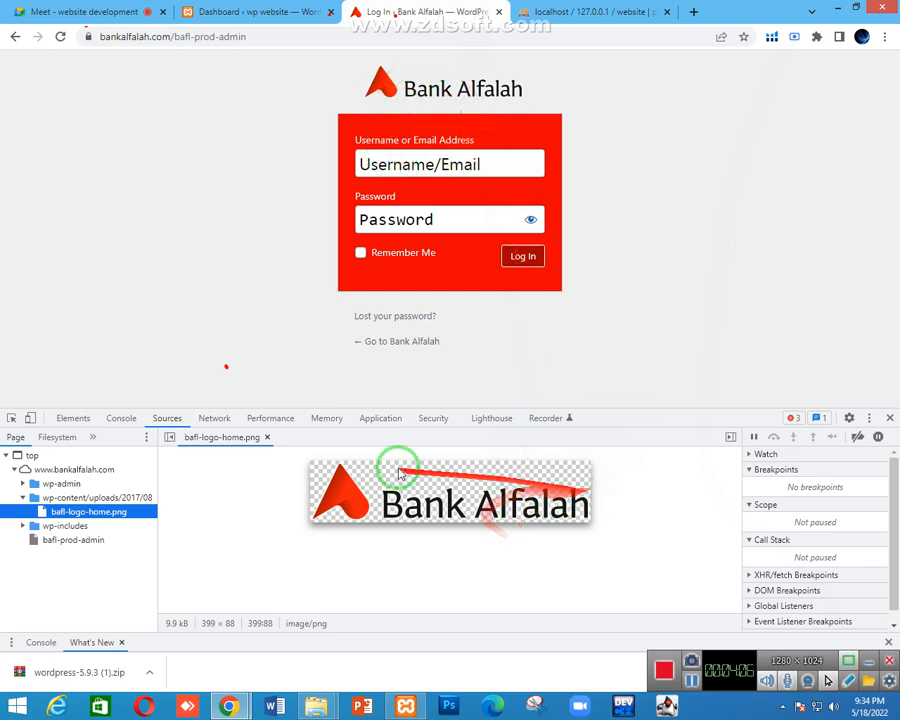
drag(172, 38, 308, 37)
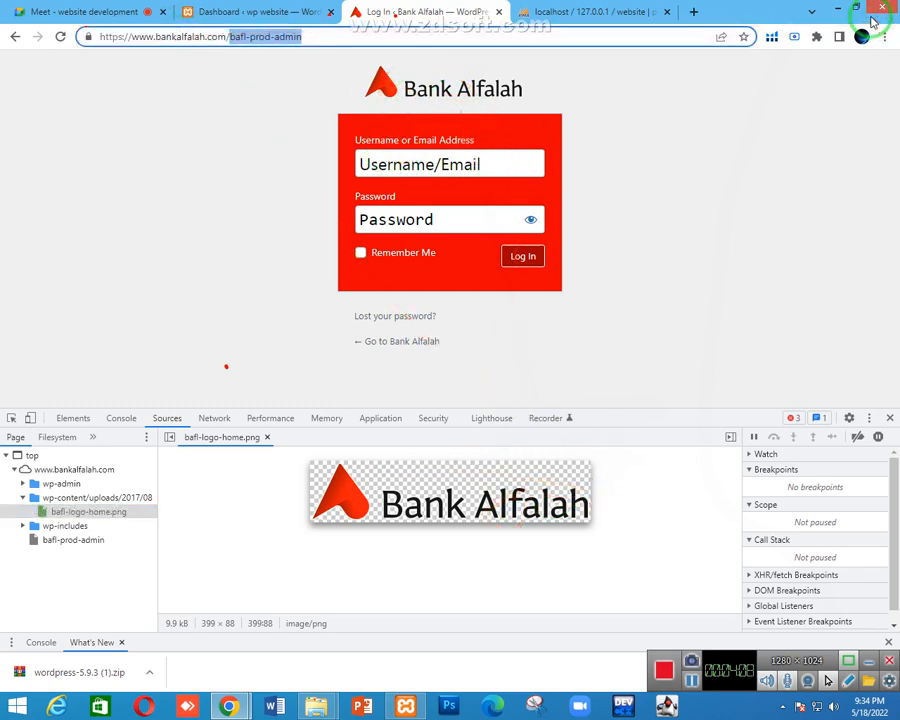
key(BackSpace)
key(Return)
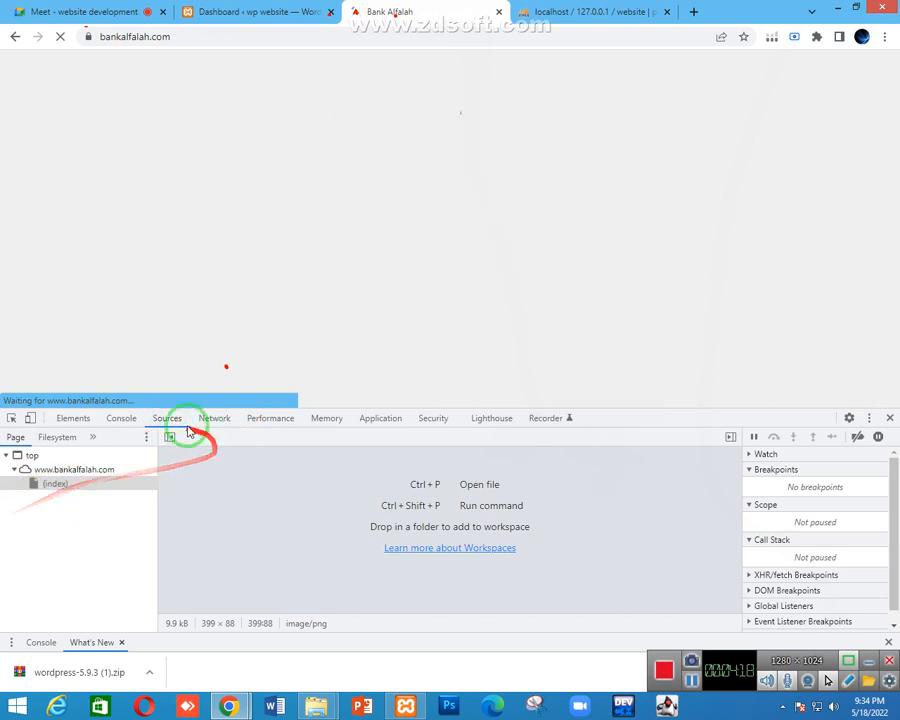
Expand wp-includes, wp-content and plugins in the Sources tree to list contact-form-7 and revslider
click(178, 420)
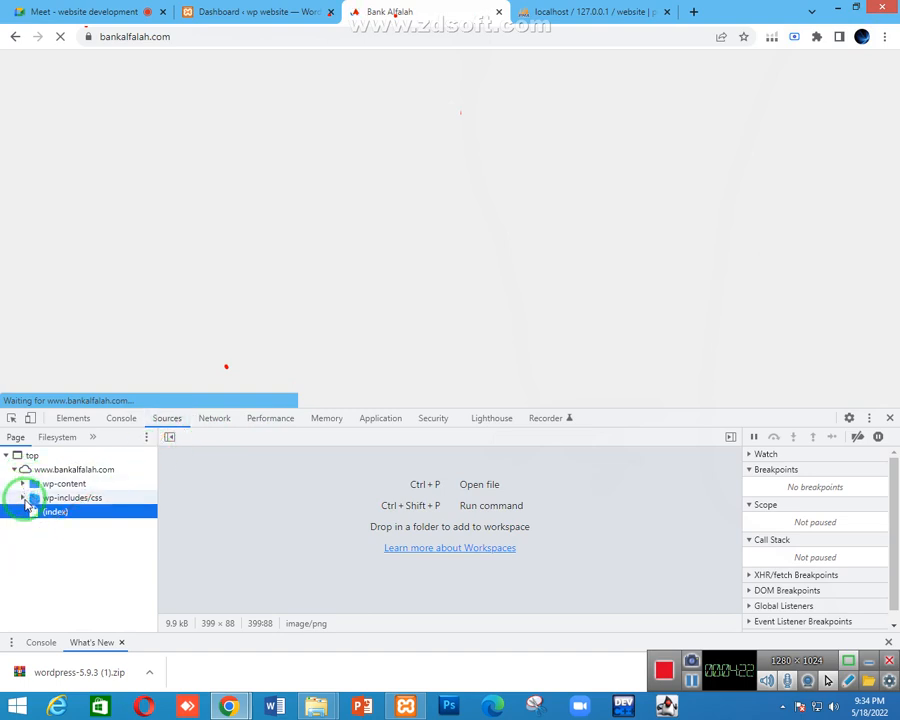
click(23, 498)
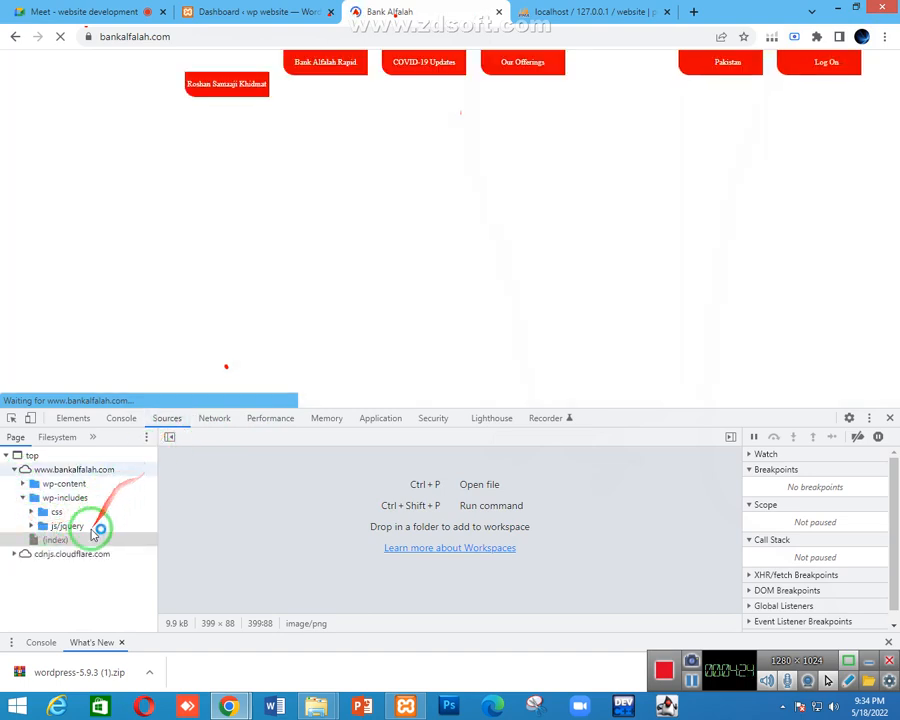
click(23, 484)
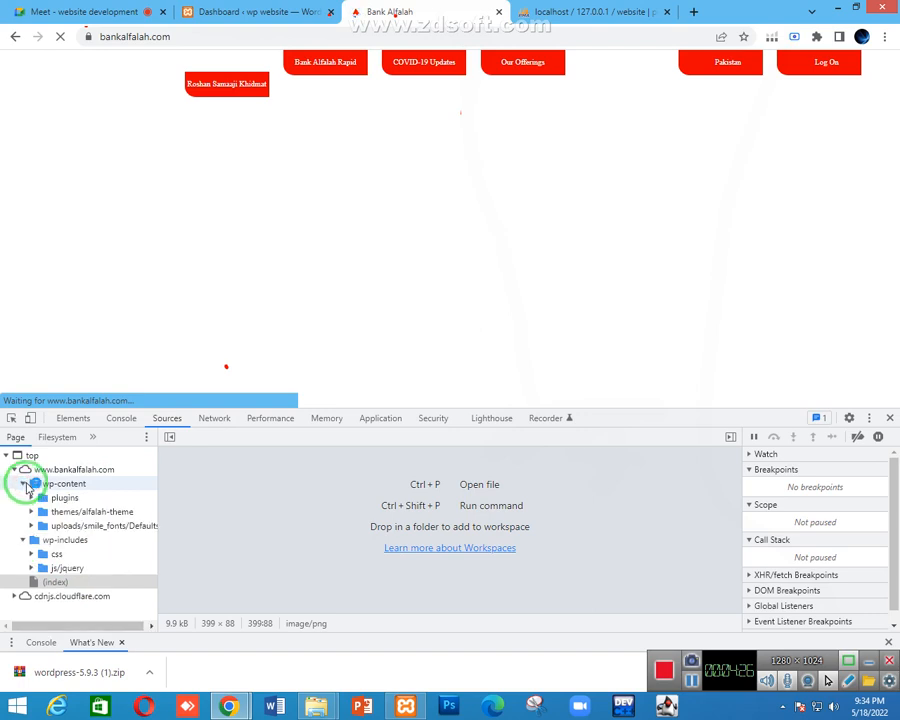
click(23, 484)
click(23, 484)
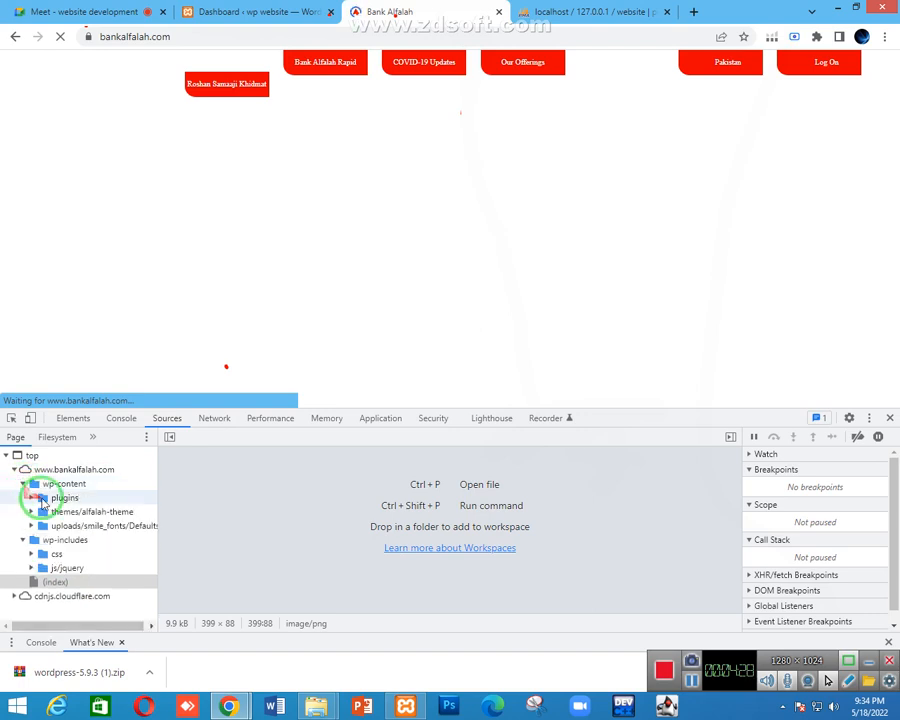
click(30, 498)
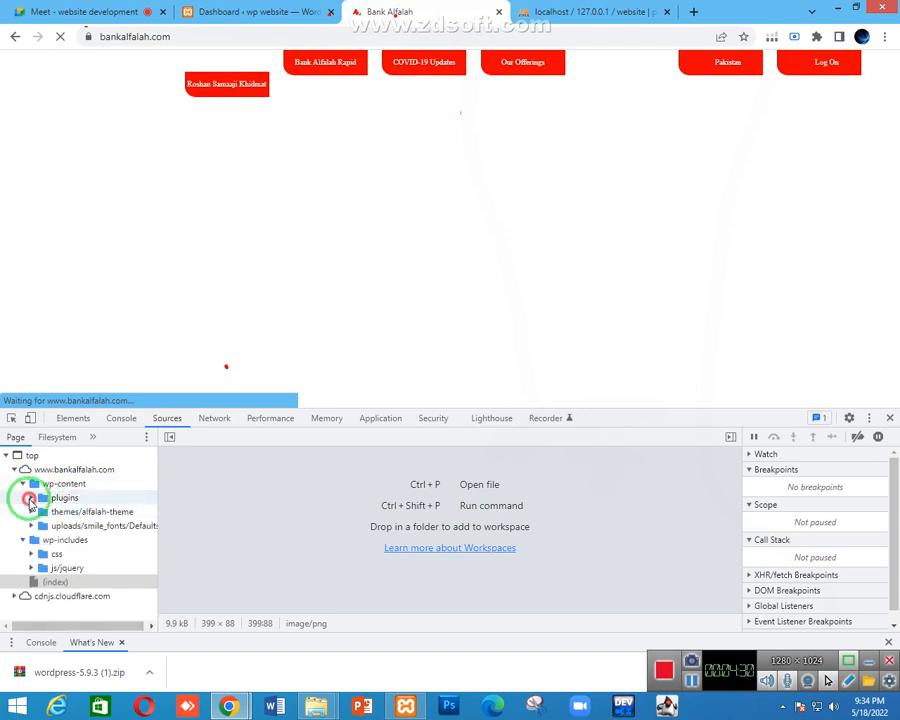
click(31, 498)
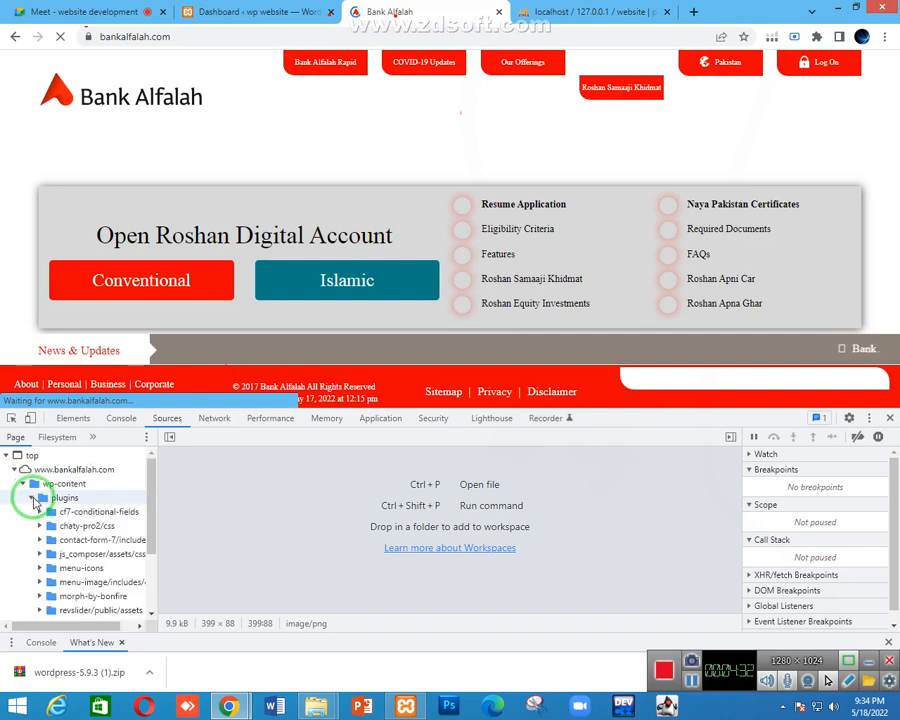
Browse cf7-conditional-fields, themes and wp-includes in Sources, then close DevTools to show the whole home page
click(75, 515)
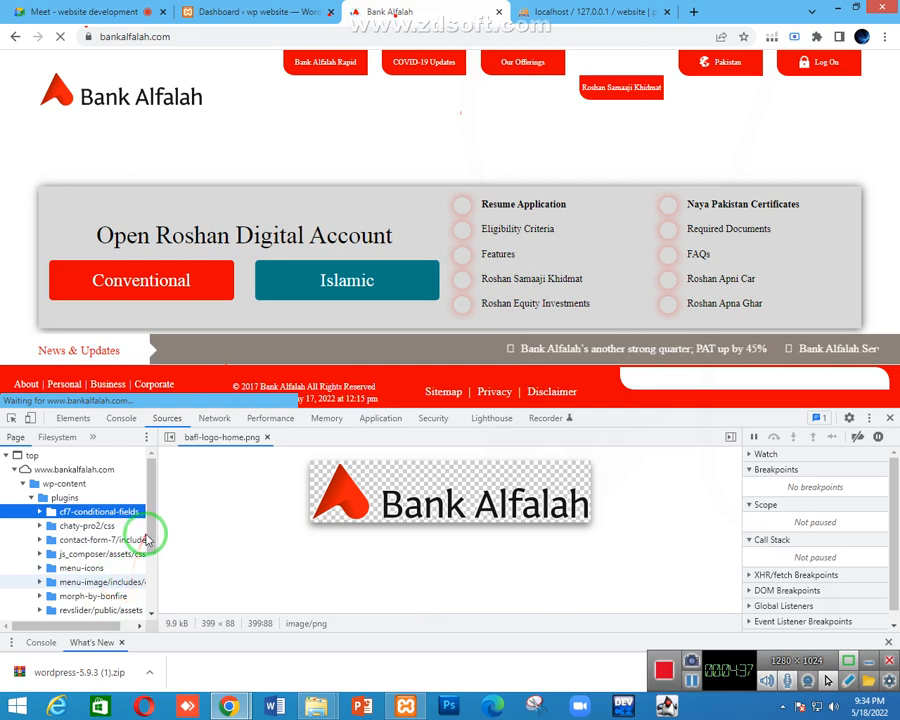
mouse_move(152, 525)
mouse_down()
mouse_move(152, 572)
mouse_move(154, 530)
mouse_up()
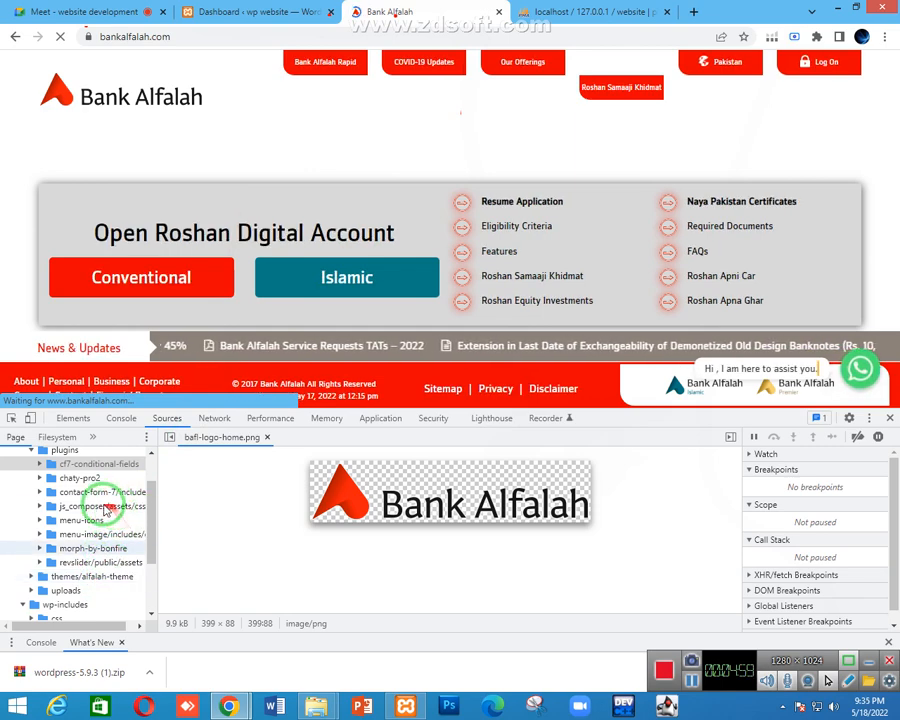
scroll(106, 509, down, 2)
scroll(106, 509, up, 2)
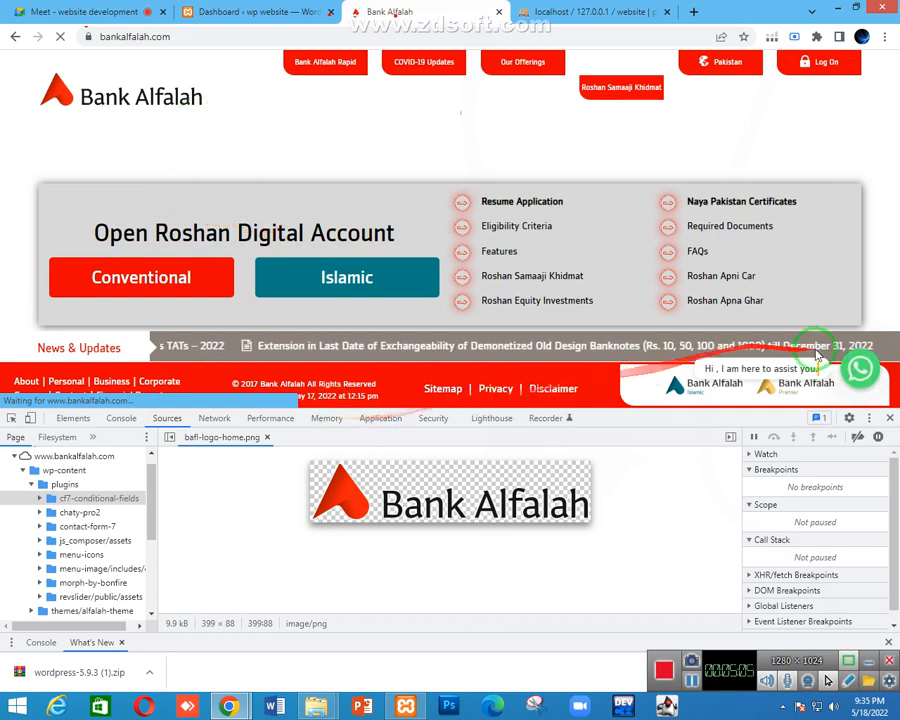
click(890, 420)
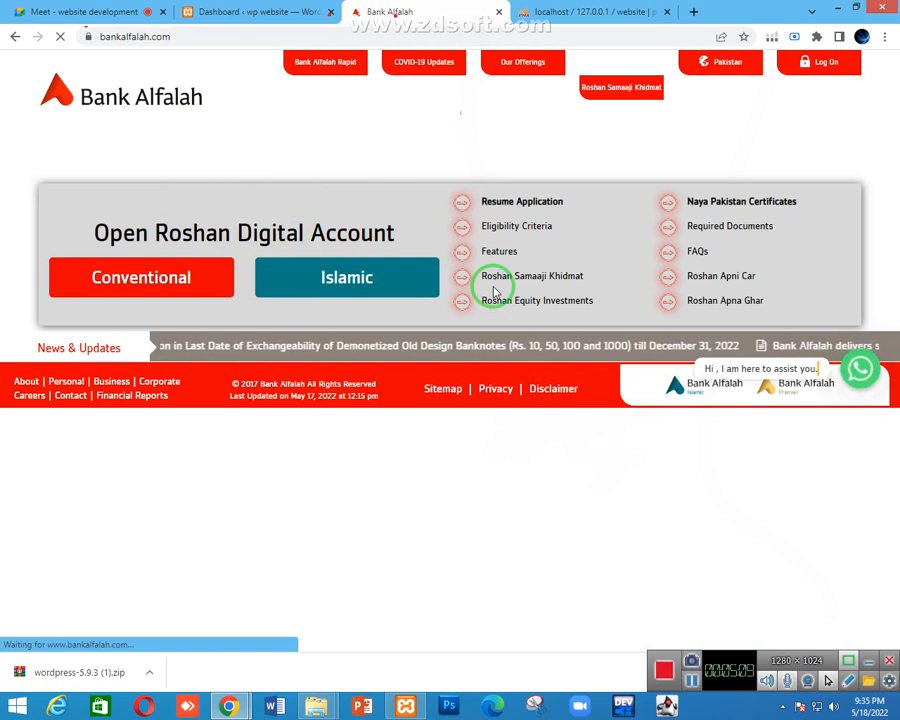
Look through the Meet, Dashboard and Bank Alfalah tabs, close phpMyAdmin, and return to the WordPress 5.9.3 Dashboard
click(88, 11)
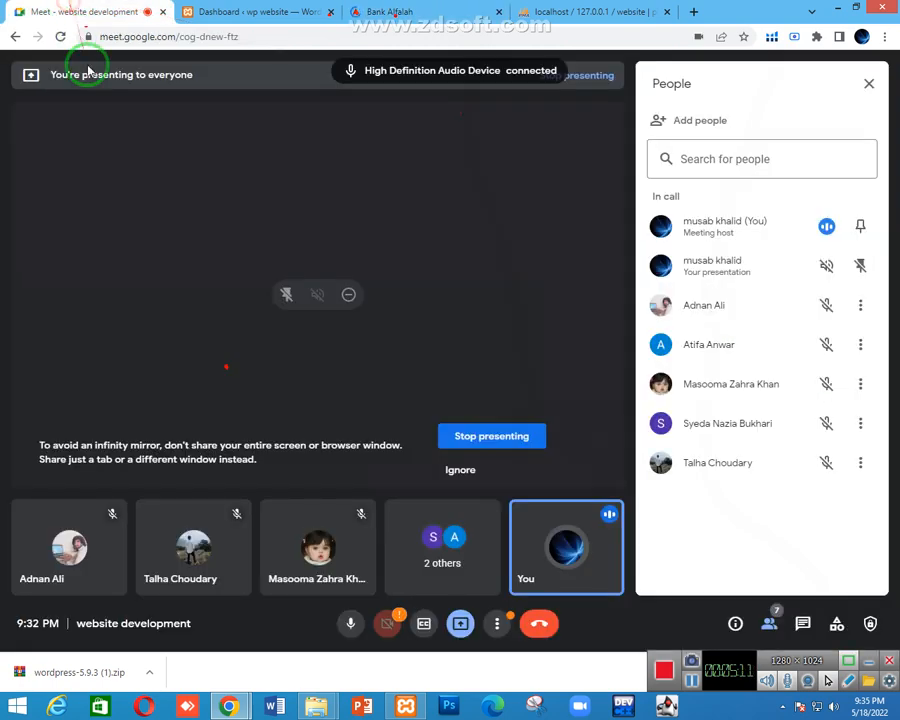
click(245, 11)
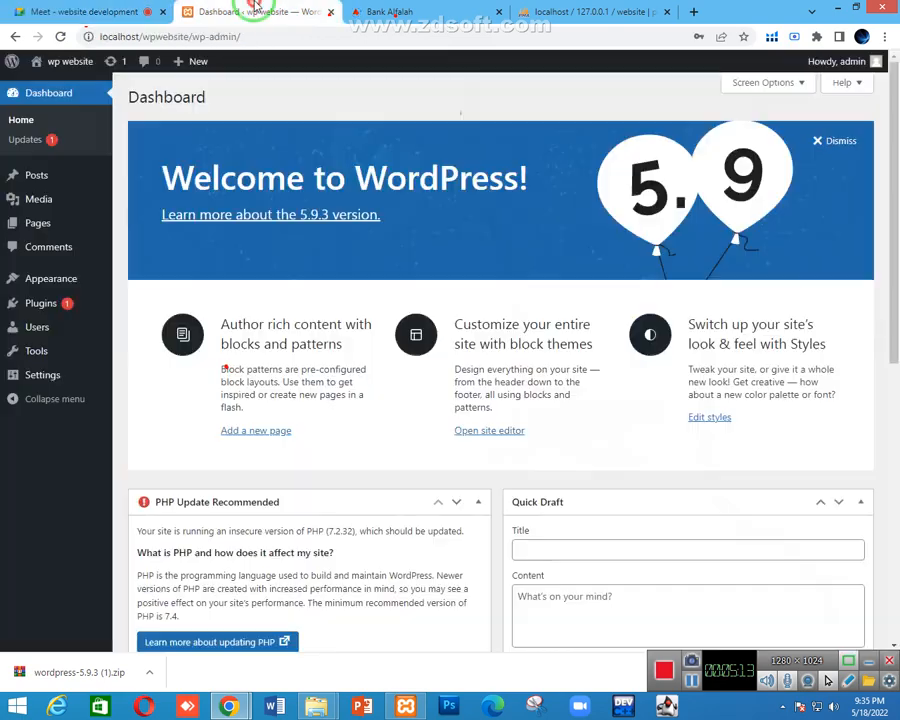
click(420, 11)
click(315, 11)
click(400, 11)
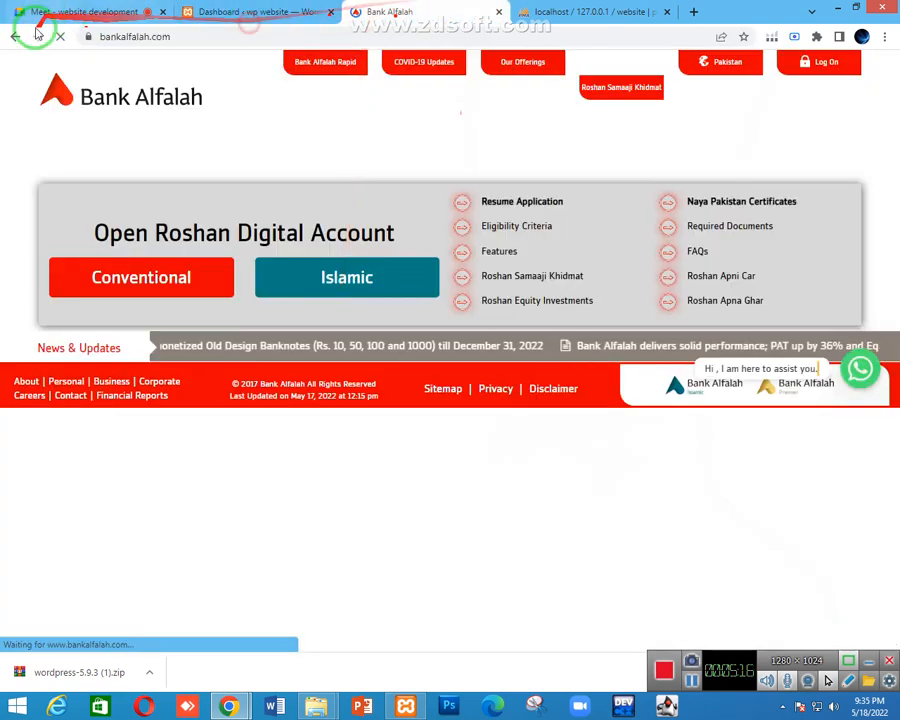
click(640, 14)
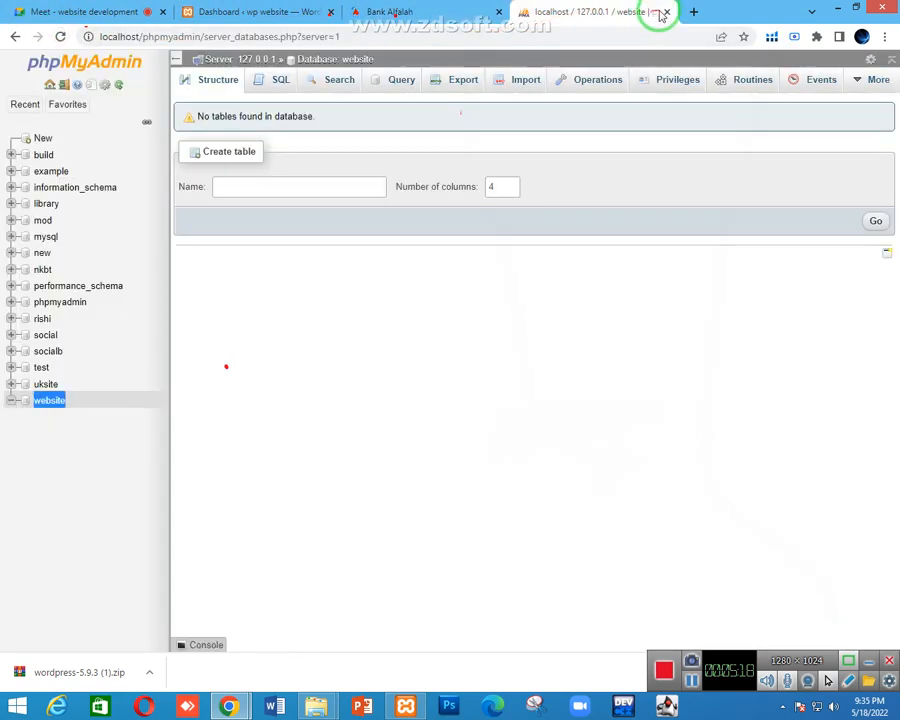
click(666, 12)
click(222, 10)
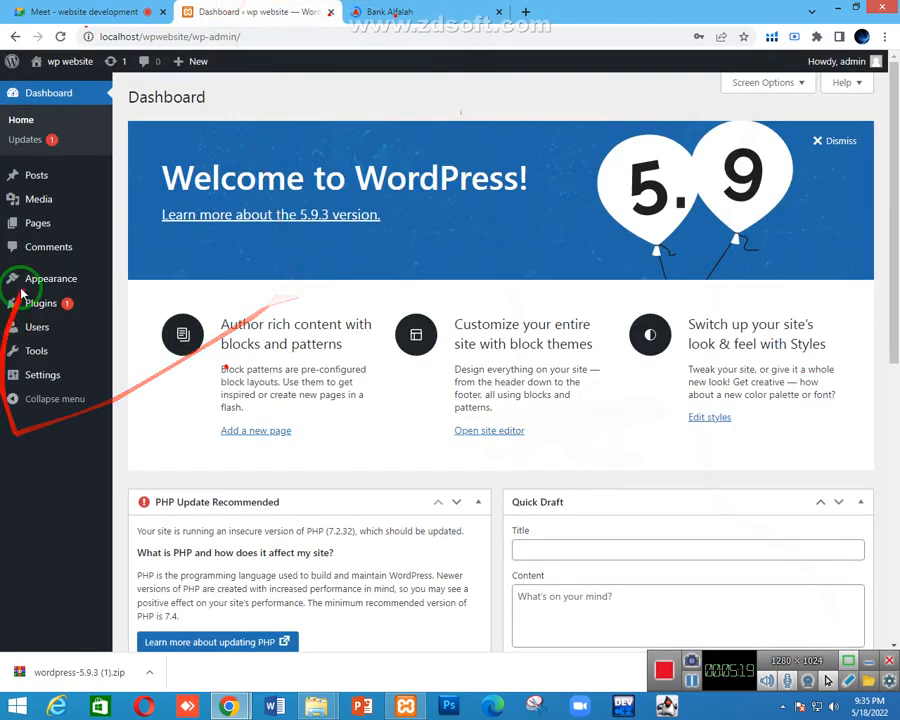
Open the local site localhost/wpwebsite/ in a new tab via Visit Site and switch to it
mouse_move(62, 67)
right_click(60, 89)
click(76, 94)
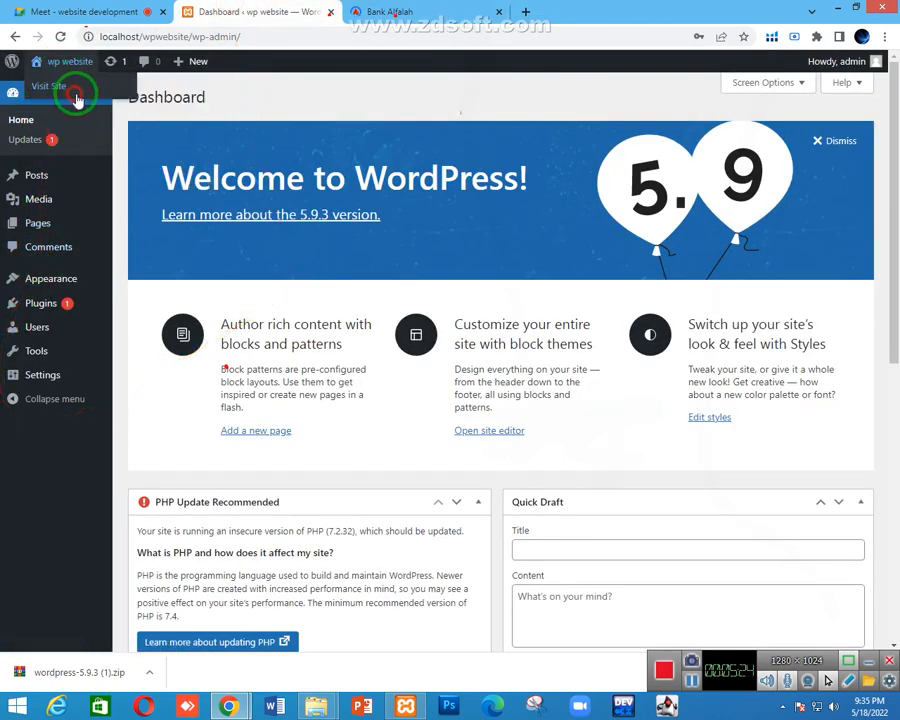
click(423, 8)
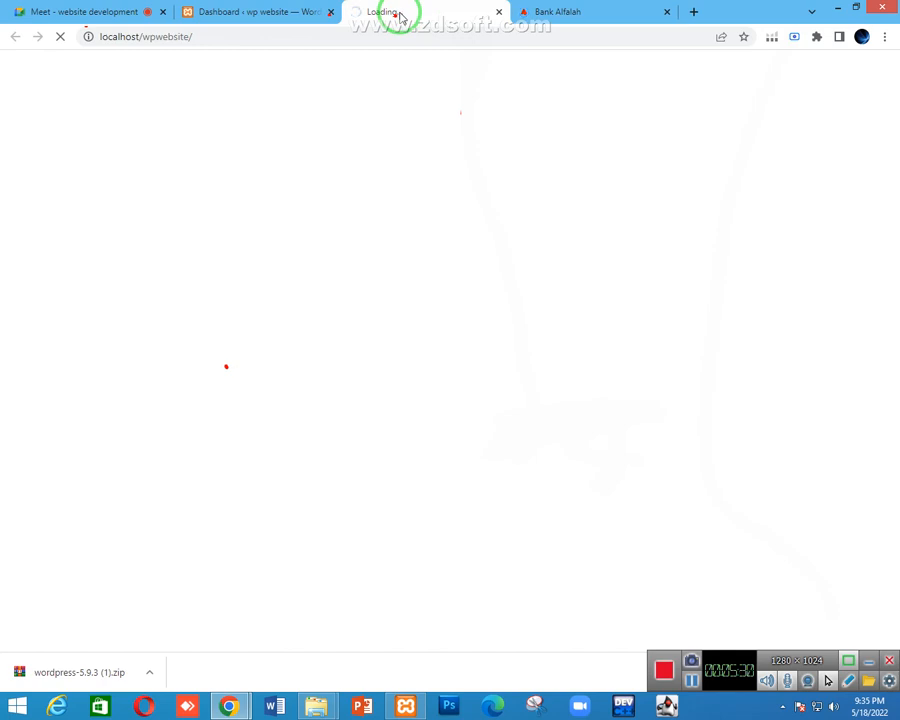
click(212, 9)
click(372, 8)
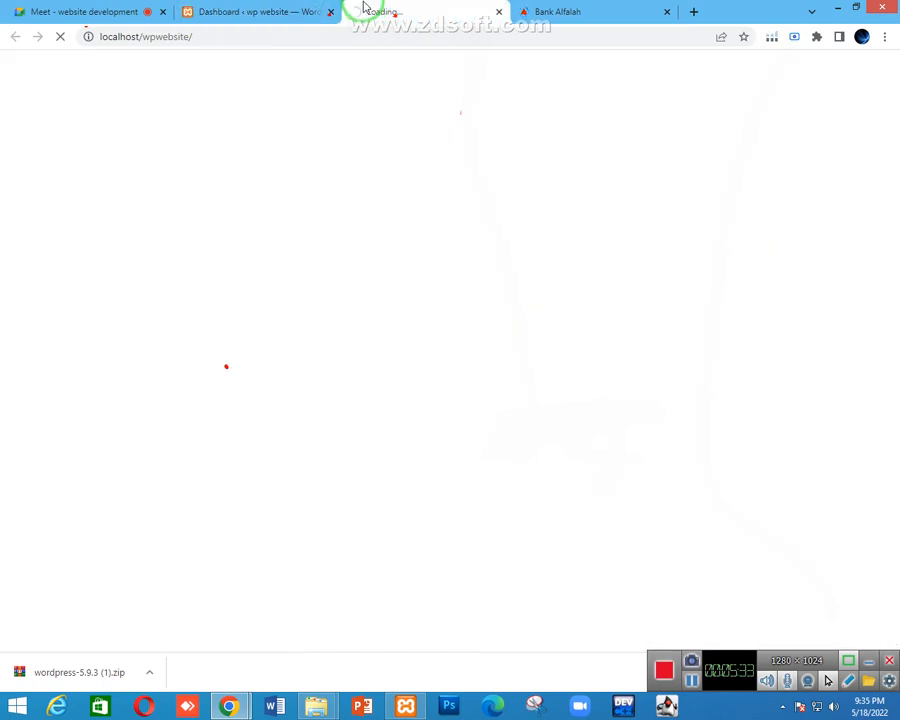
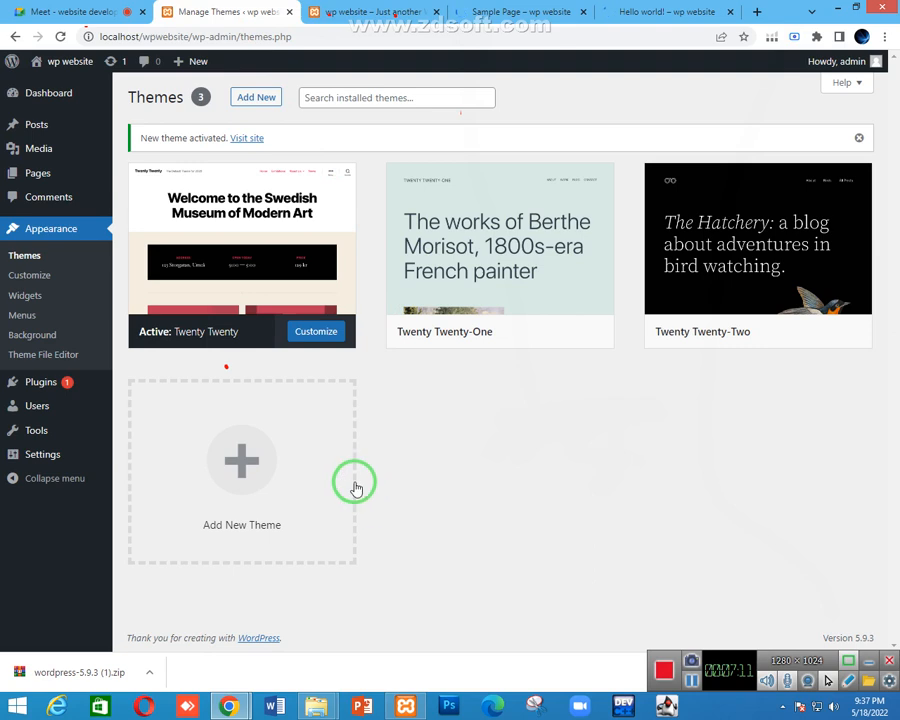
Reload and scroll the front page to see the Twenty Twenty theme's Hello world! post, then open a new tab
click(340, 10)
key(F5)
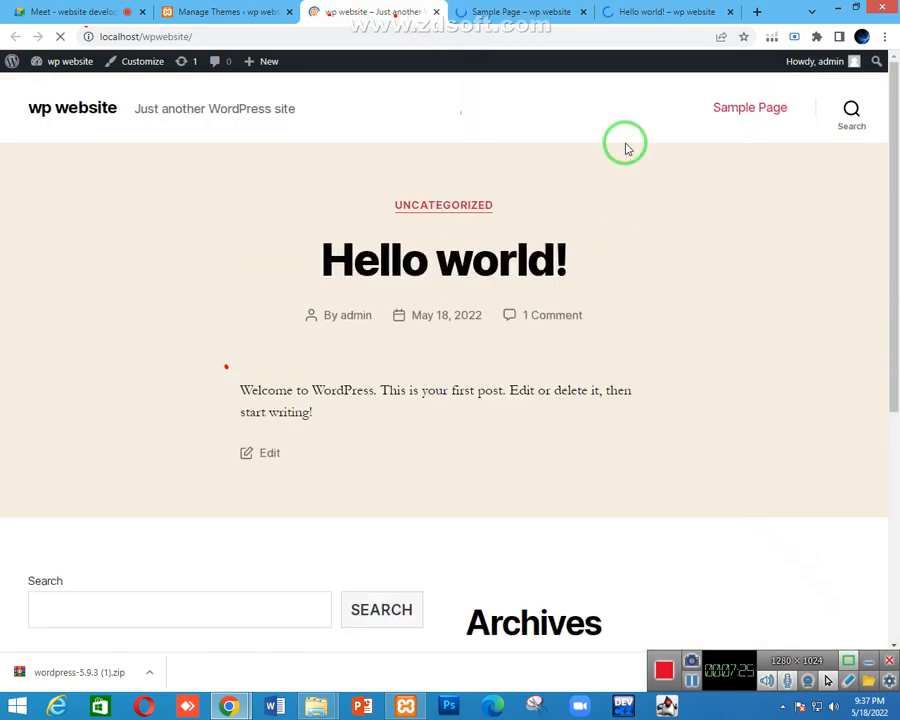
scroll(626, 148, down, 3)
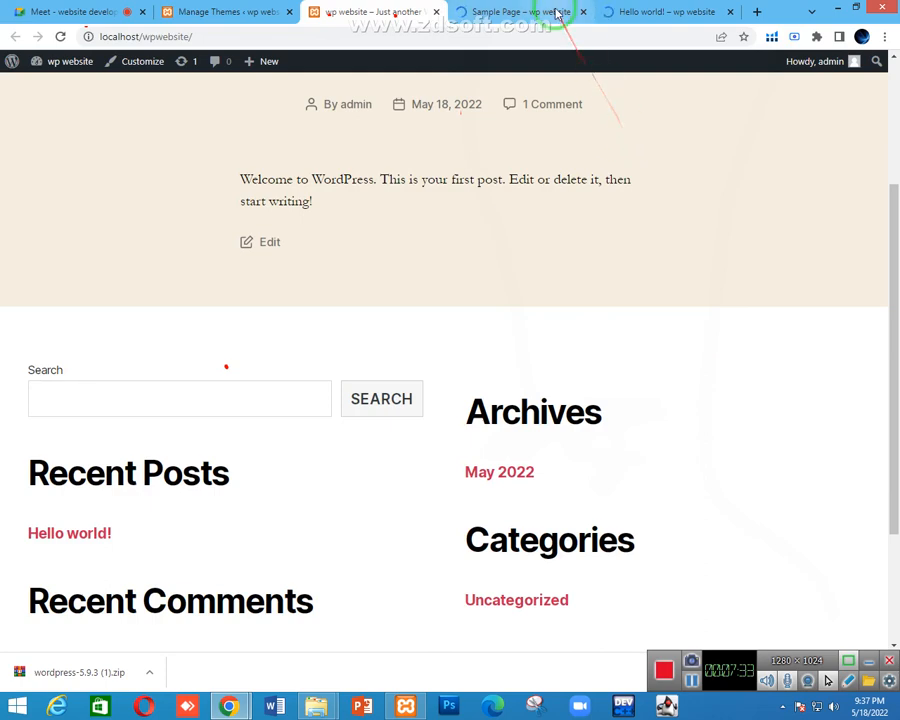
click(757, 14)
Load themeforest.net in the new browser tab
click(653, 38)
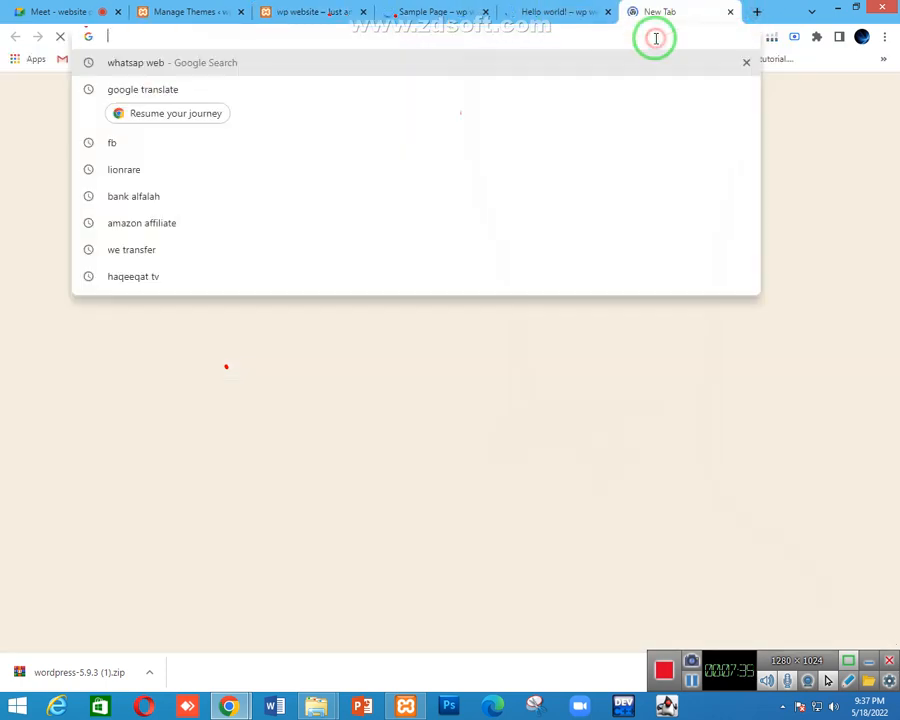
text(themef)
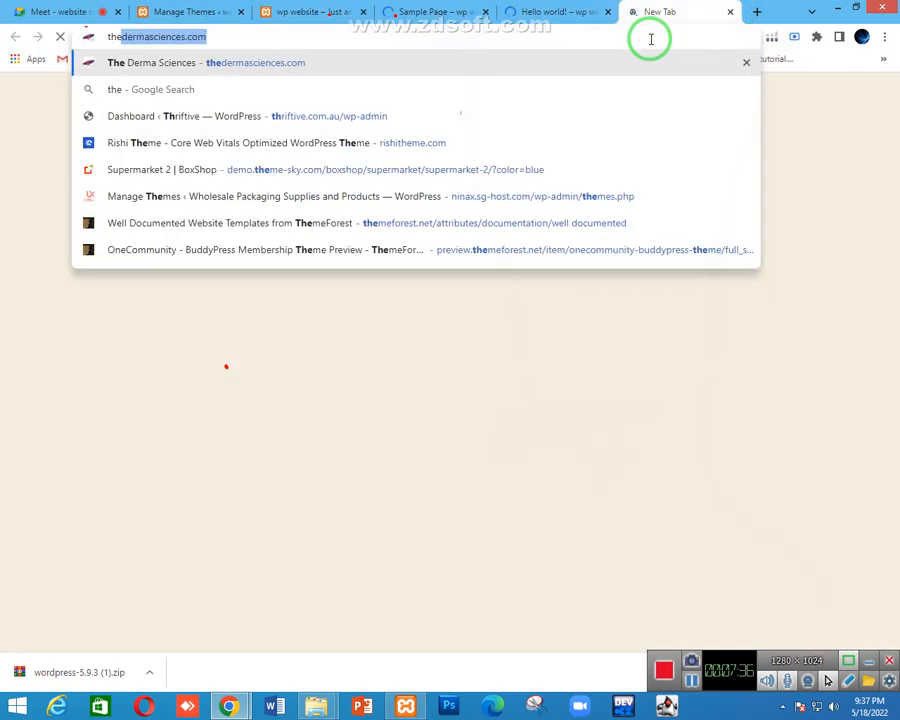
text(orest)
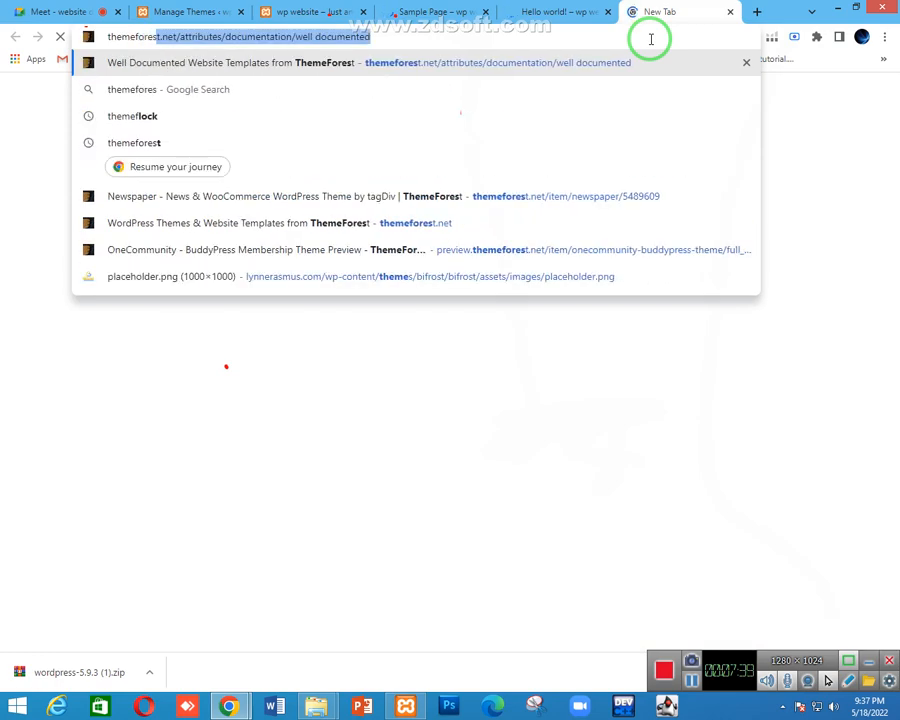
text(.net)
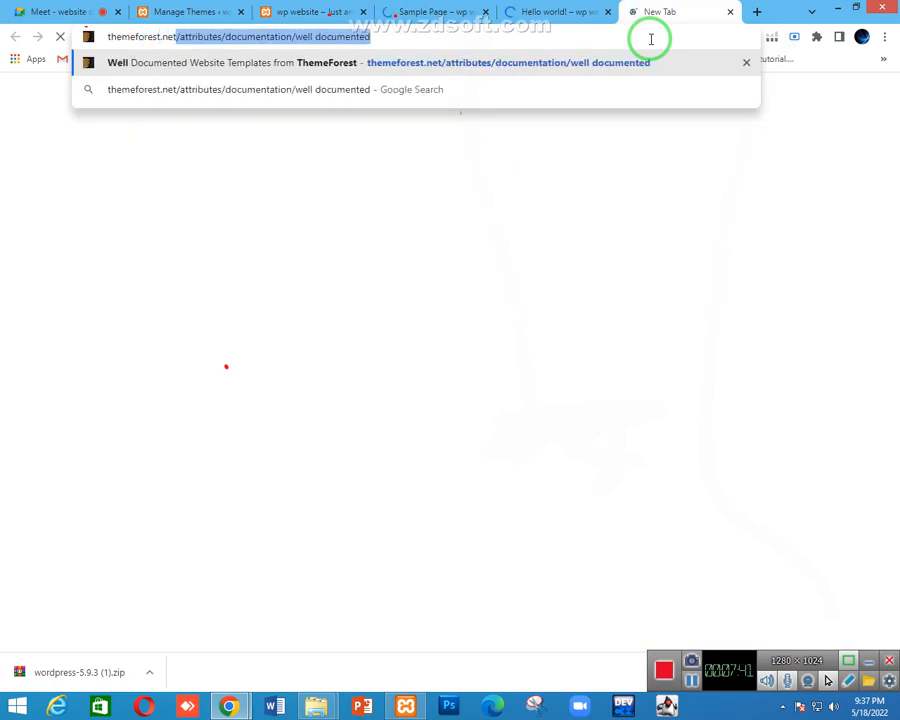
key(Delete)
key(Return)
Close the Hello world! post tab and return to the Manage Themes page
click(594, 11)
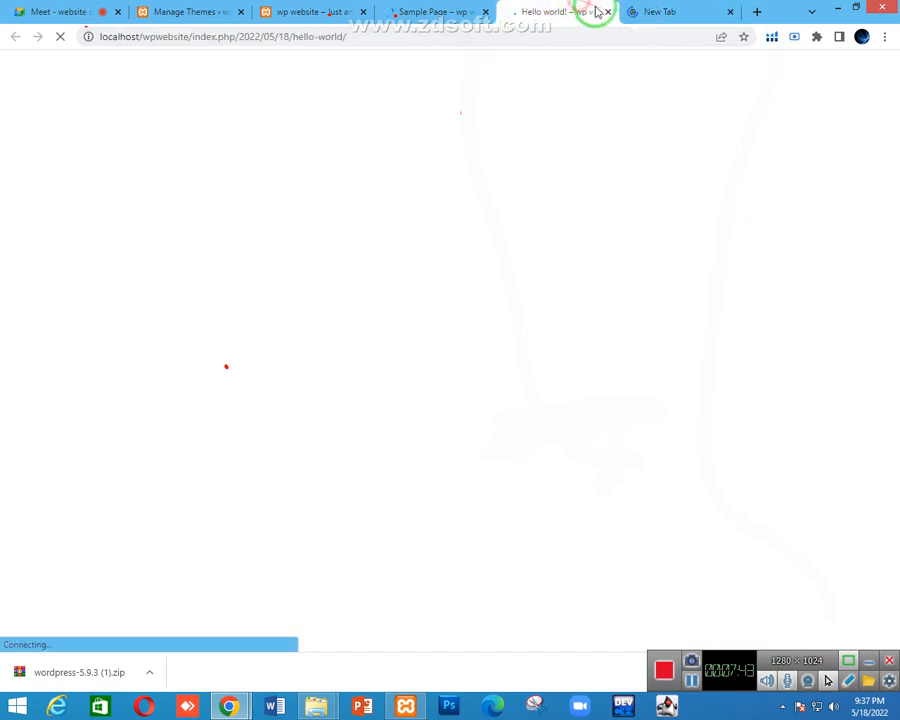
click(607, 12)
click(458, 12)
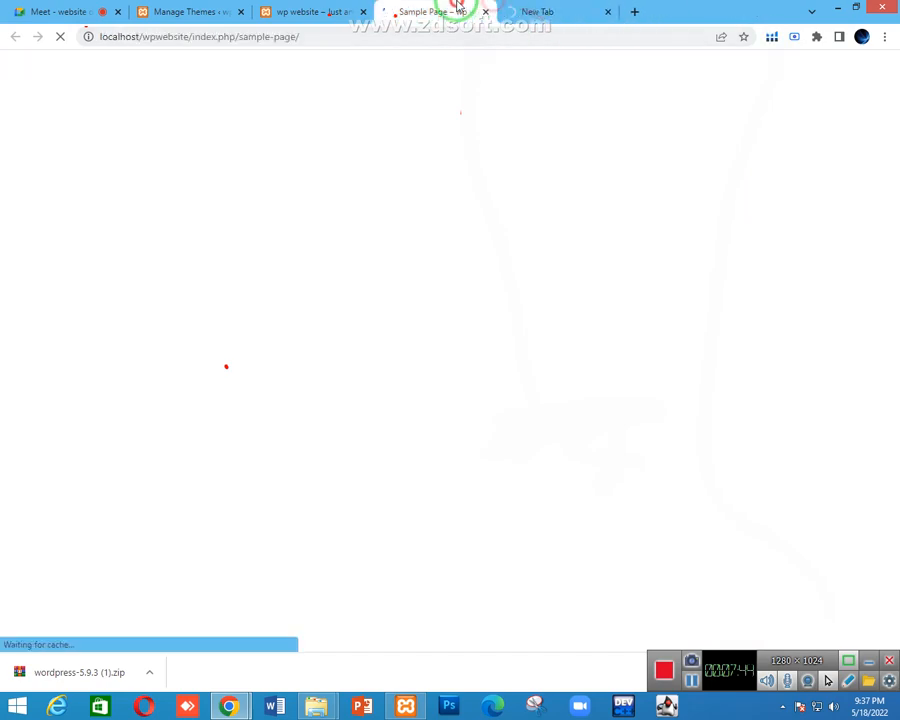
click(346, 10)
click(200, 10)
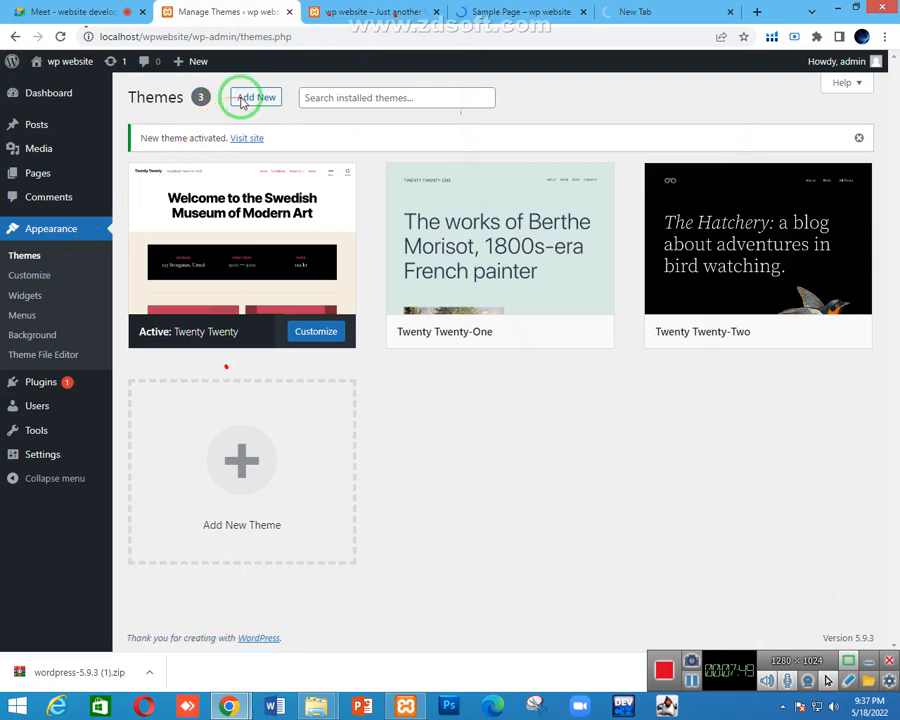
Add a new theme from the Themes page, glance at ThemeForest, and focus the theme search box
click(241, 100)
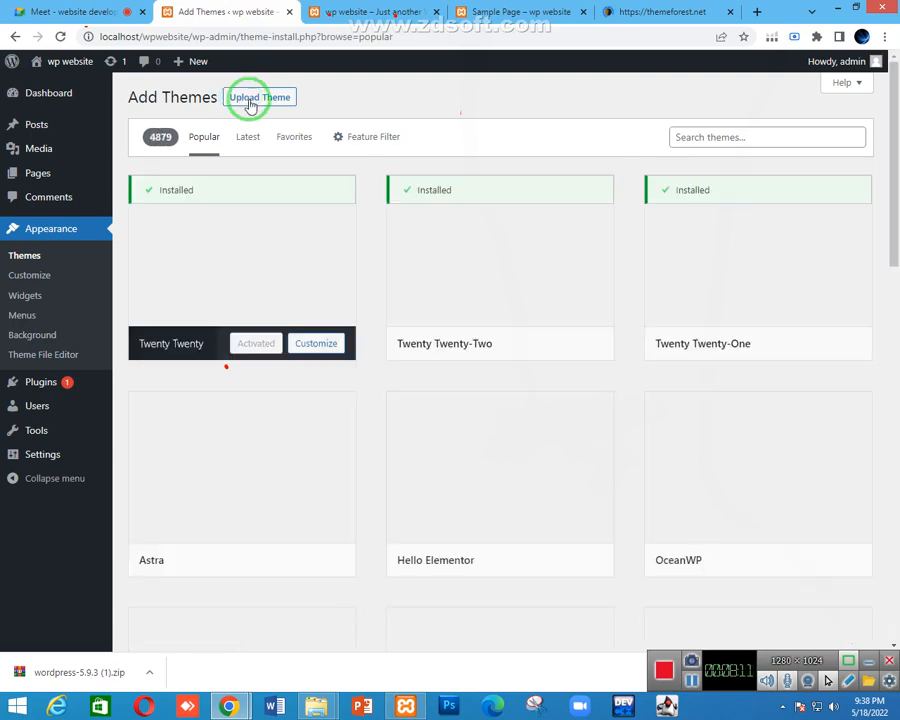
click(632, 11)
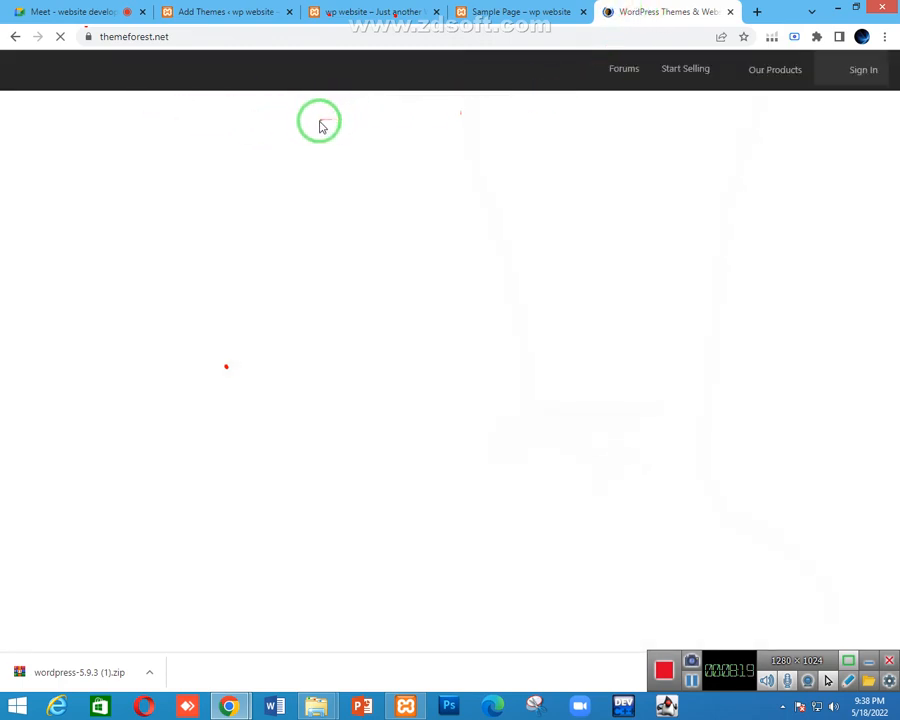
click(268, 11)
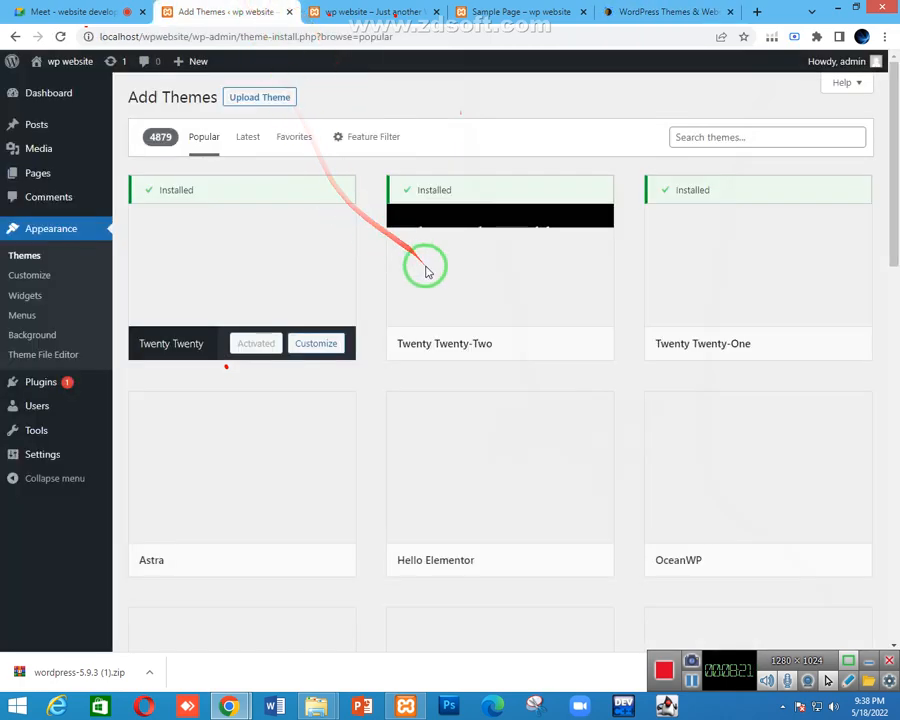
click(699, 137)
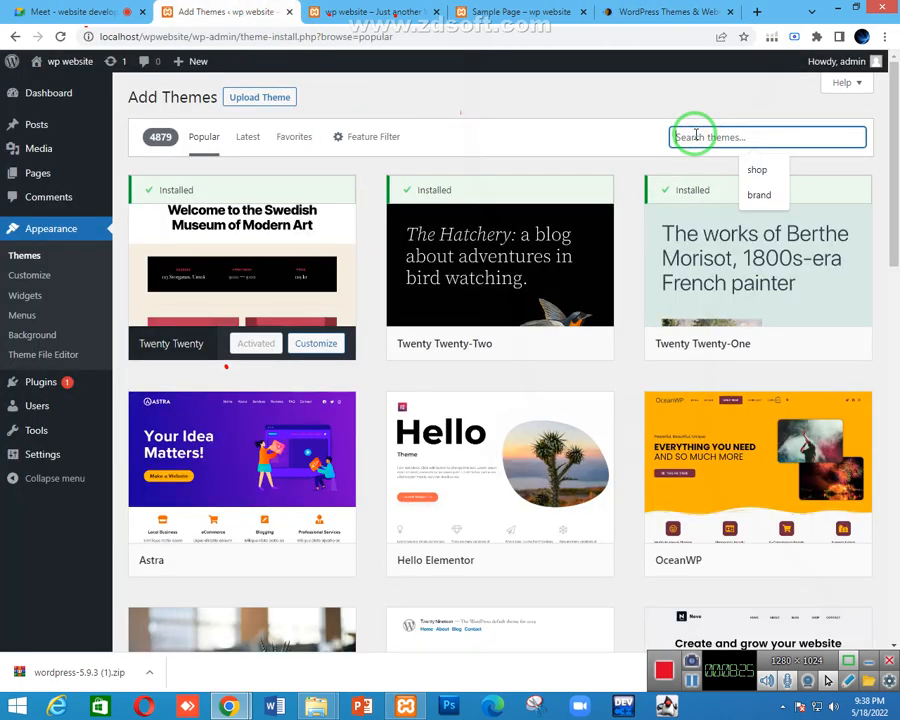
Search the theme directory for 'business' and scroll through the 2111 results
text(business)
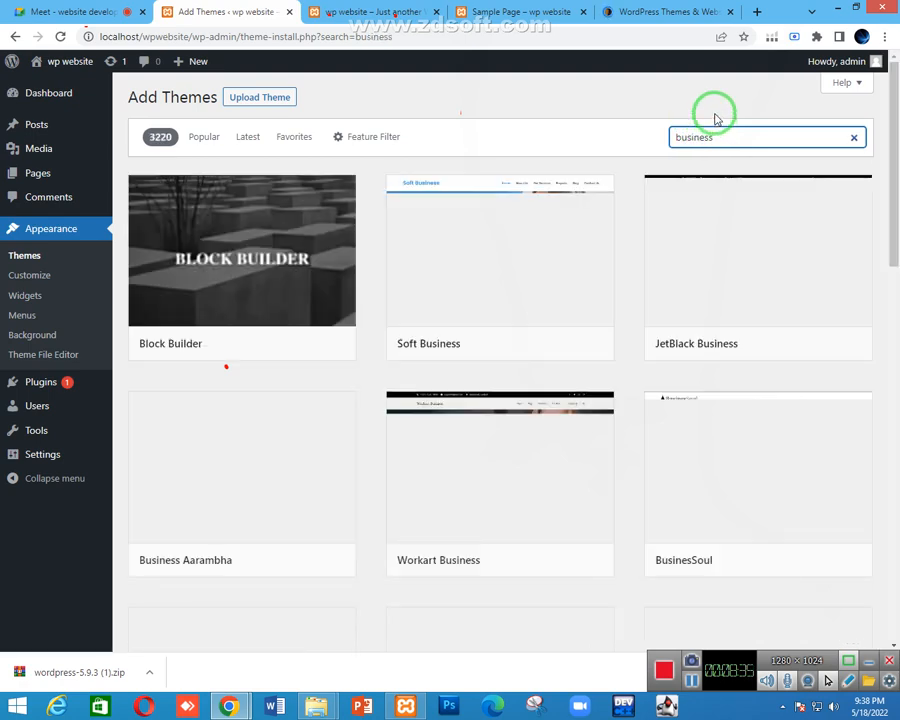
mouse_move(592, 355)
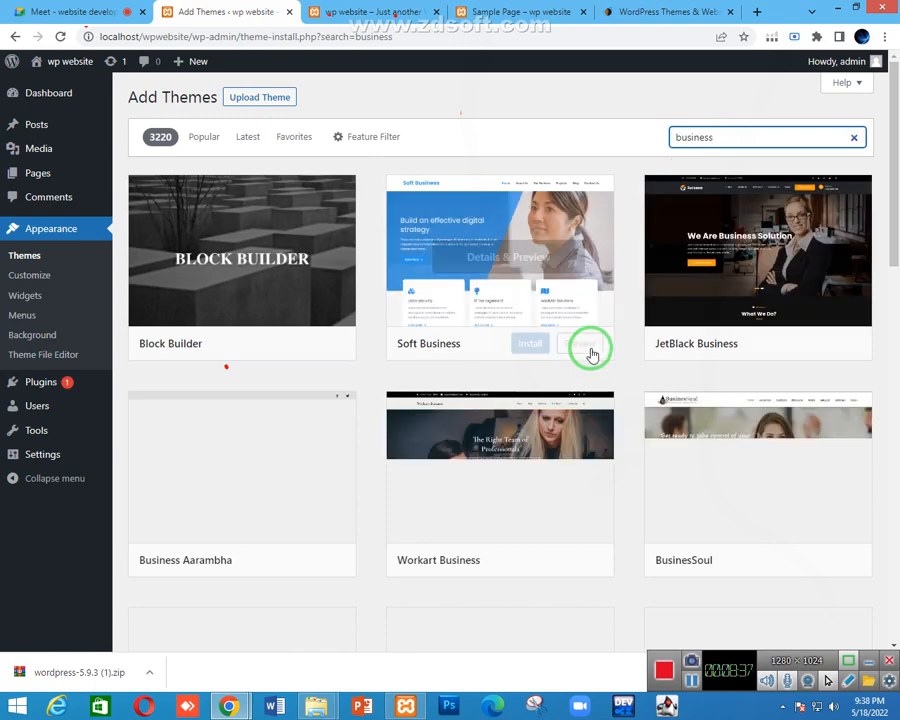
scroll(476, 342, down, 1)
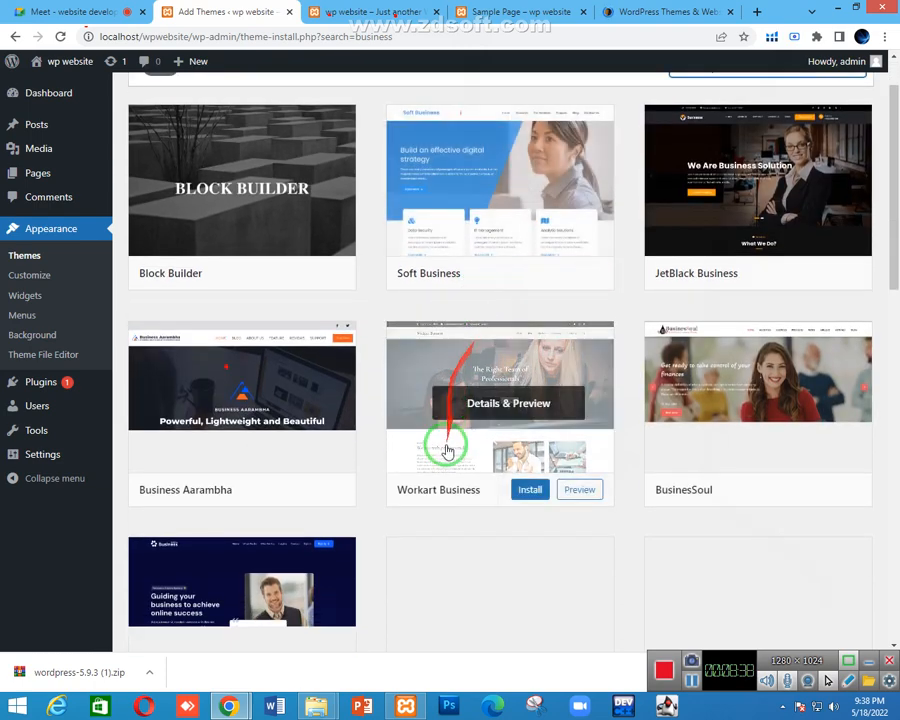
scroll(447, 452, down, 2)
scroll(534, 342, up, 2)
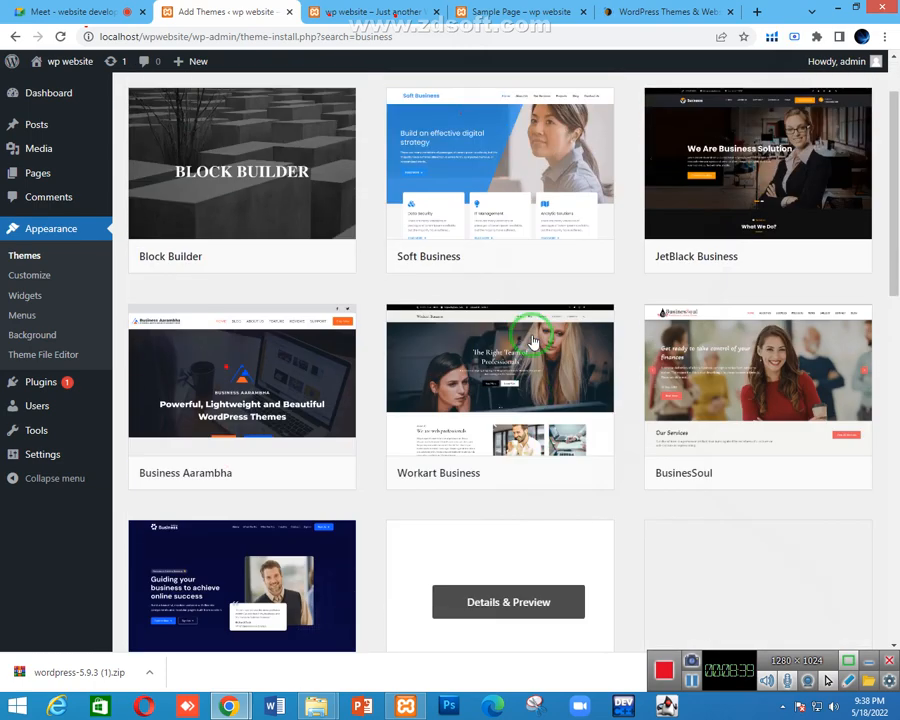
scroll(534, 342, up, 2)
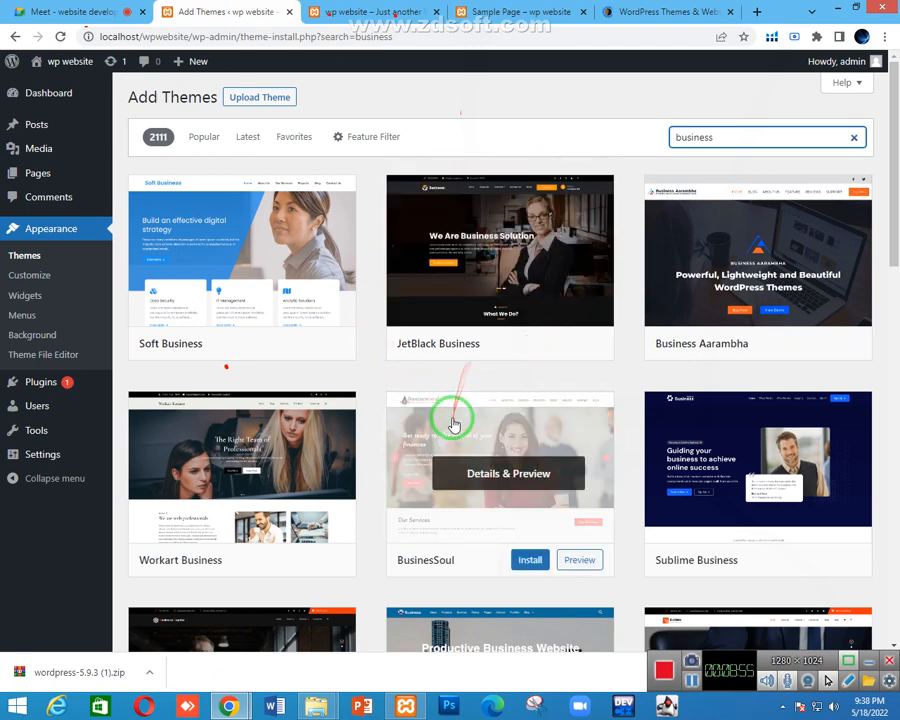
scroll(360, 470, down, 2)
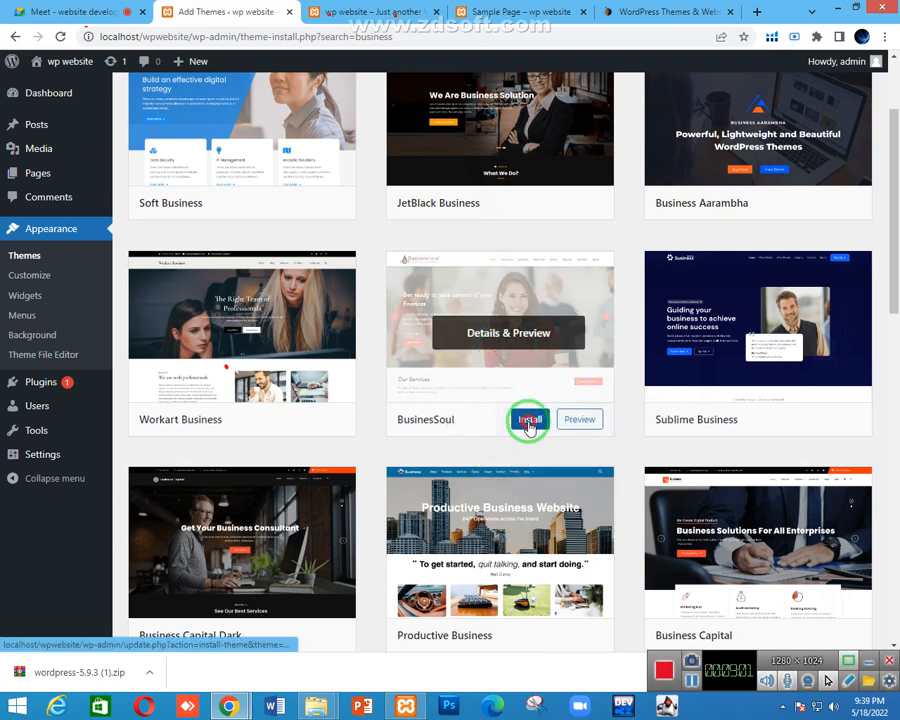
Start installing the BusinesSoul theme, then switch to and scroll the site's front page
click(529, 419)
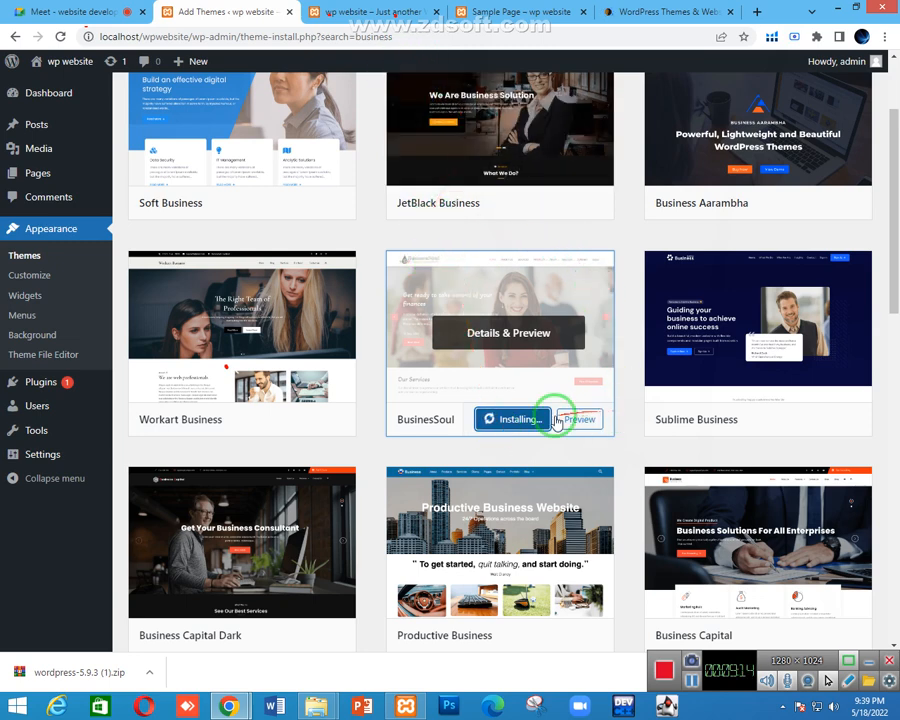
drag(522, 424, 412, 181)
click(376, 12)
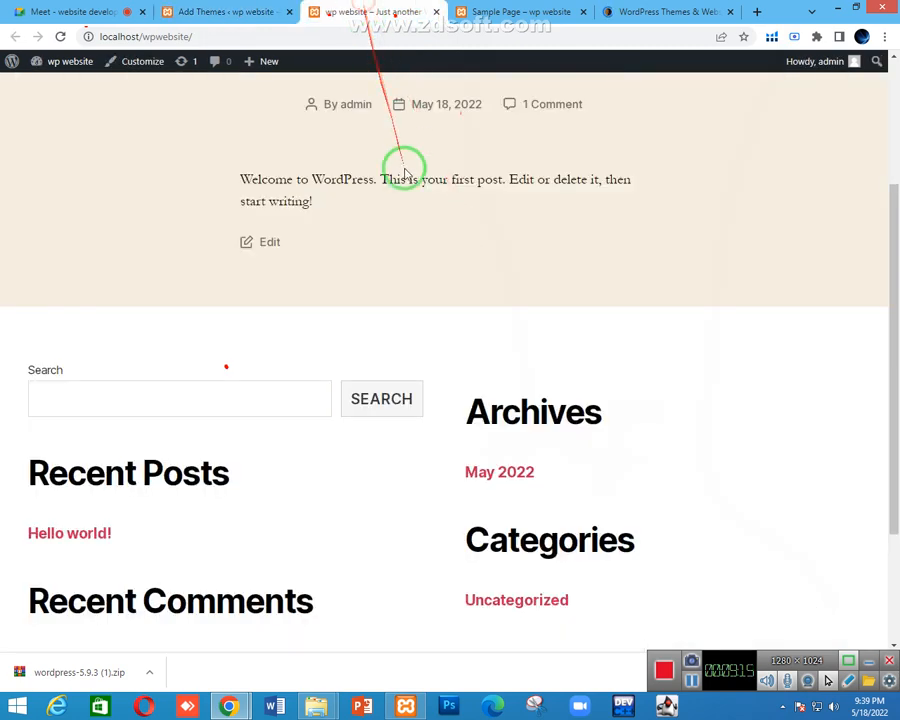
scroll(230, 216, up, 2)
scroll(402, 258, down, 2)
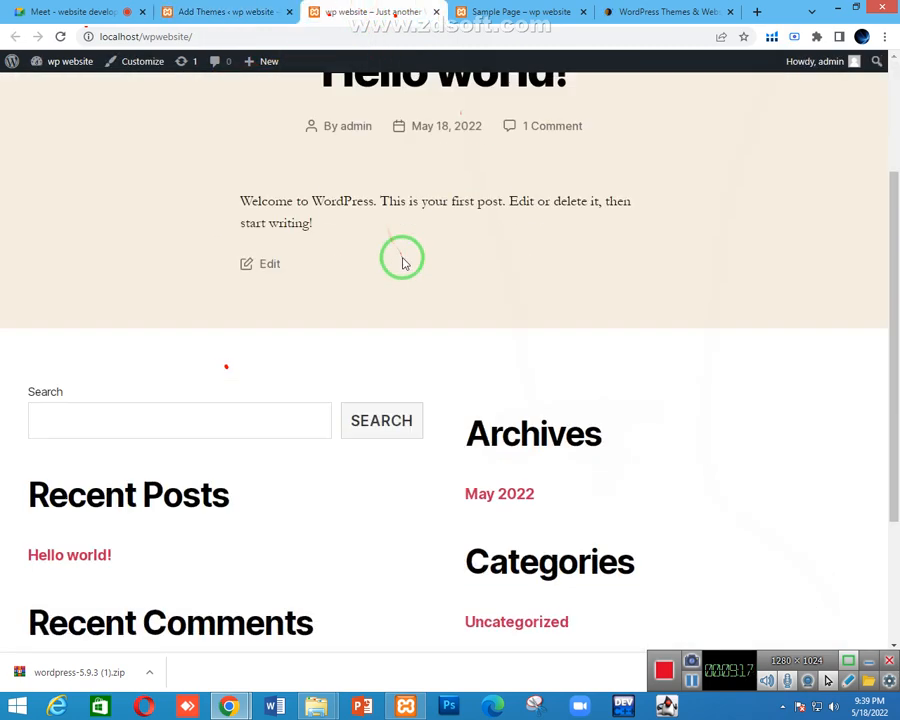
scroll(148, 260, up, 2)
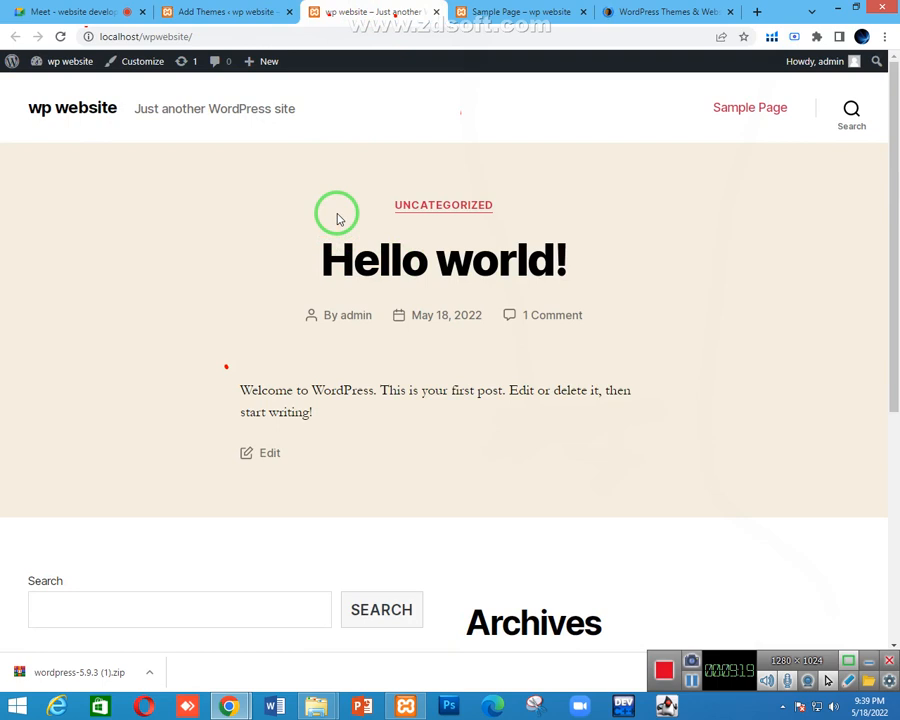
Admit the waiting participant in Meet, then check the front page, Add Themes and ThemeForest tabs
click(75, 11)
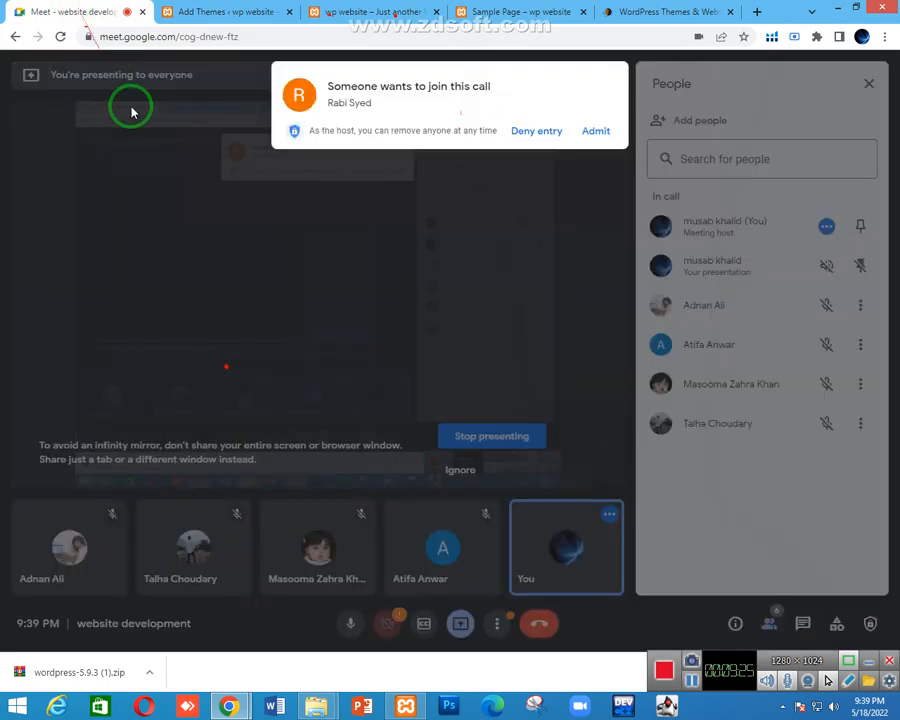
click(597, 134)
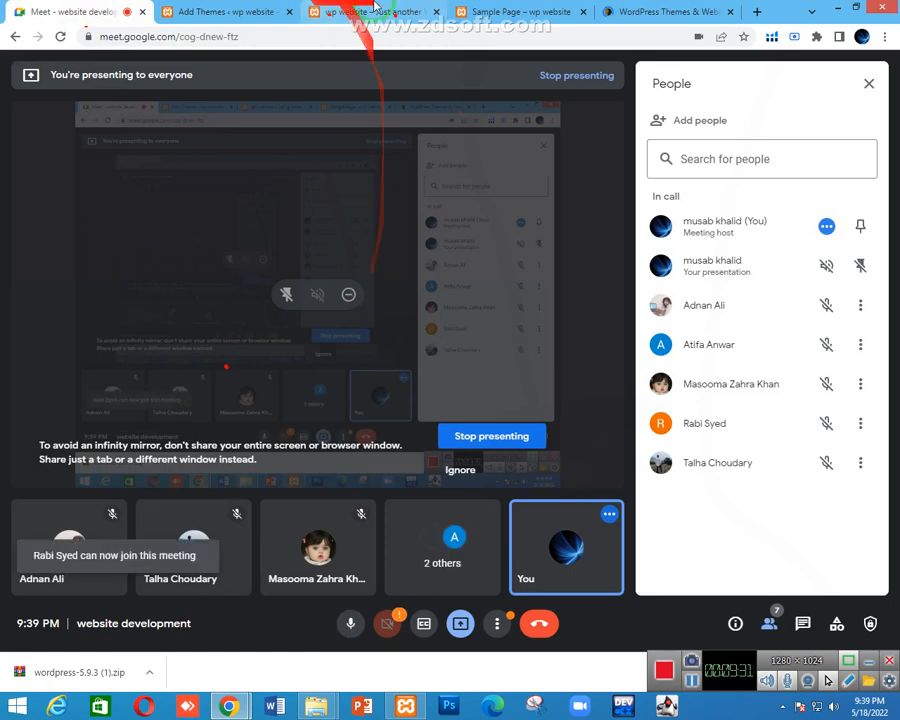
click(373, 8)
click(228, 11)
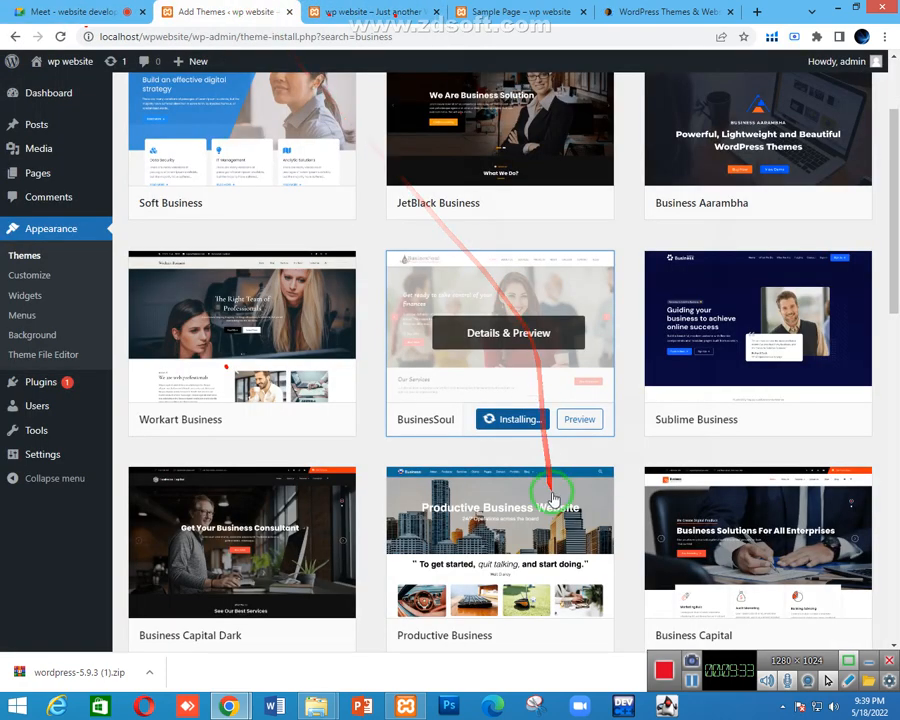
click(622, 14)
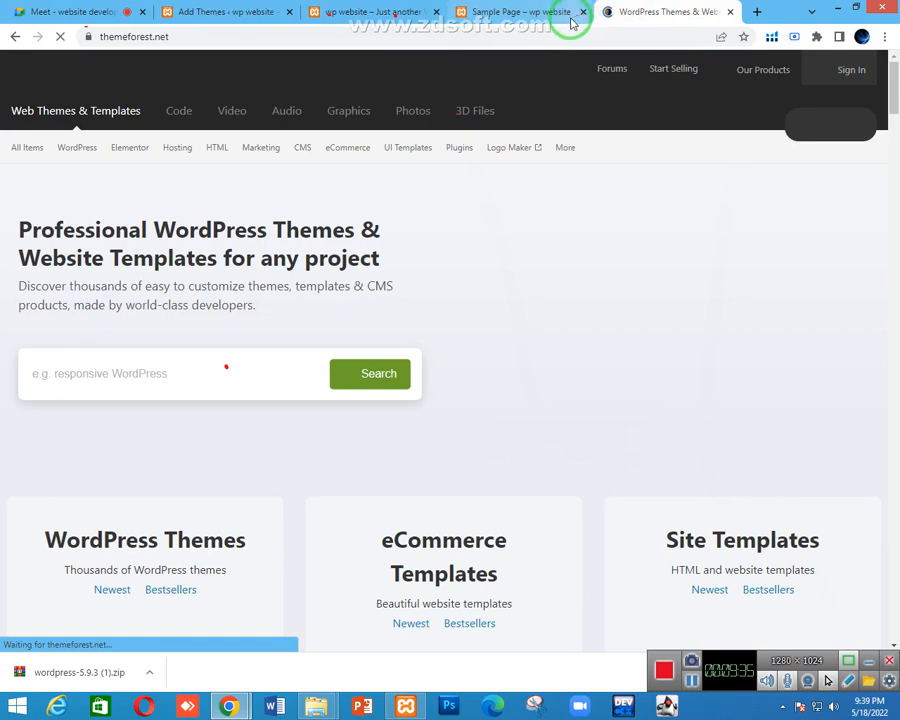
click(243, 10)
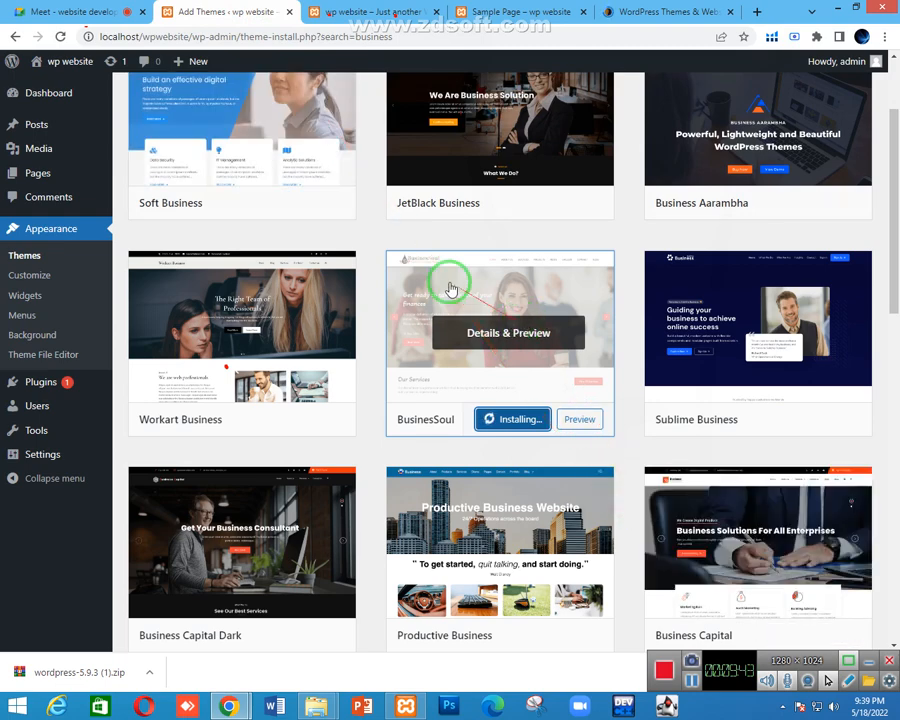
Open and close the Meet activities panel, then toggle the People panel
click(128, 14)
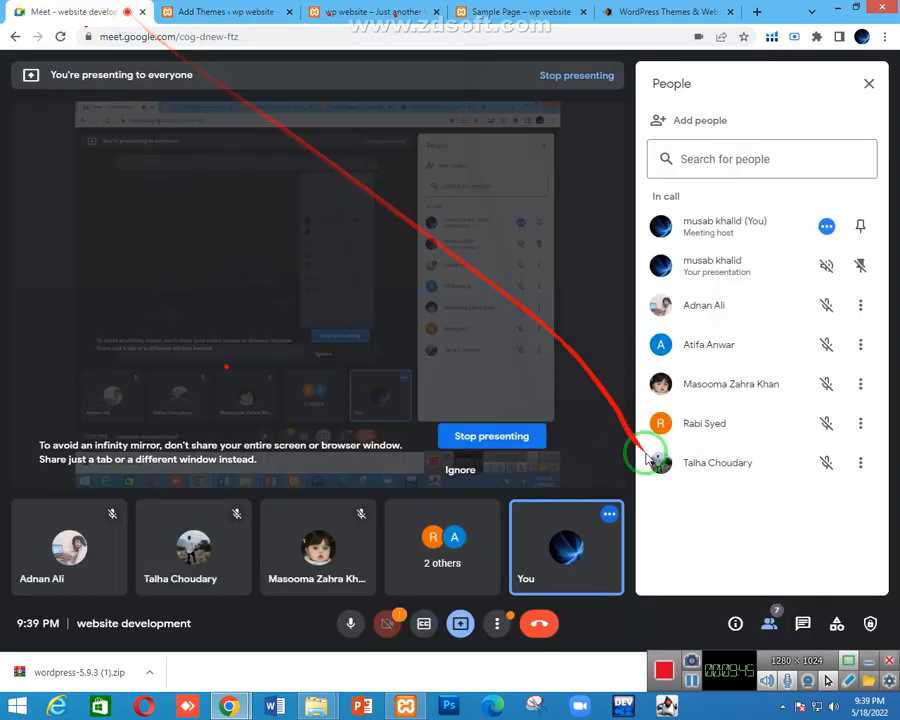
click(837, 625)
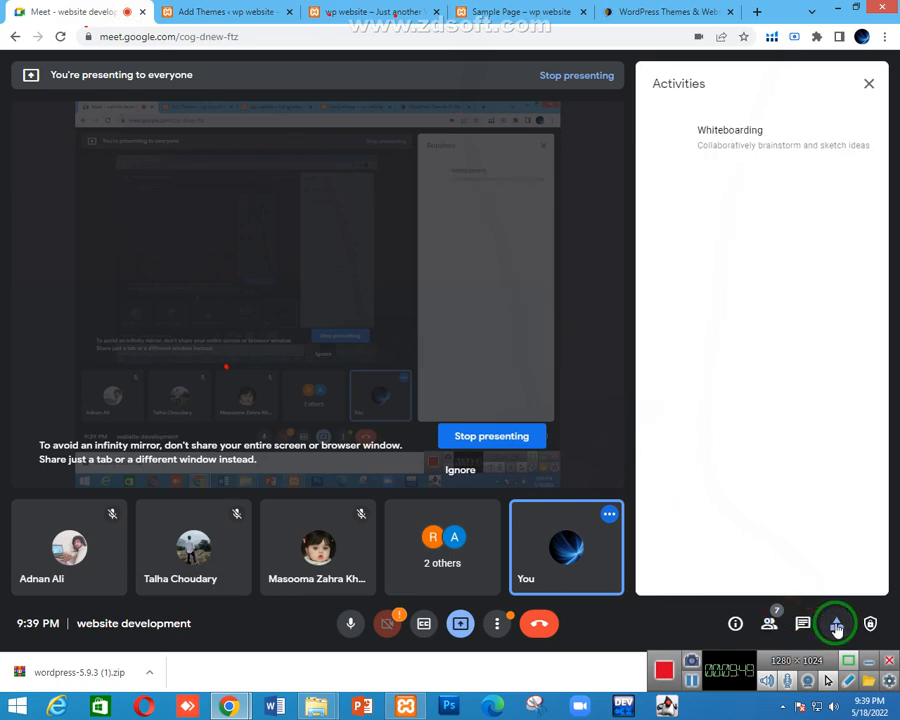
click(873, 83)
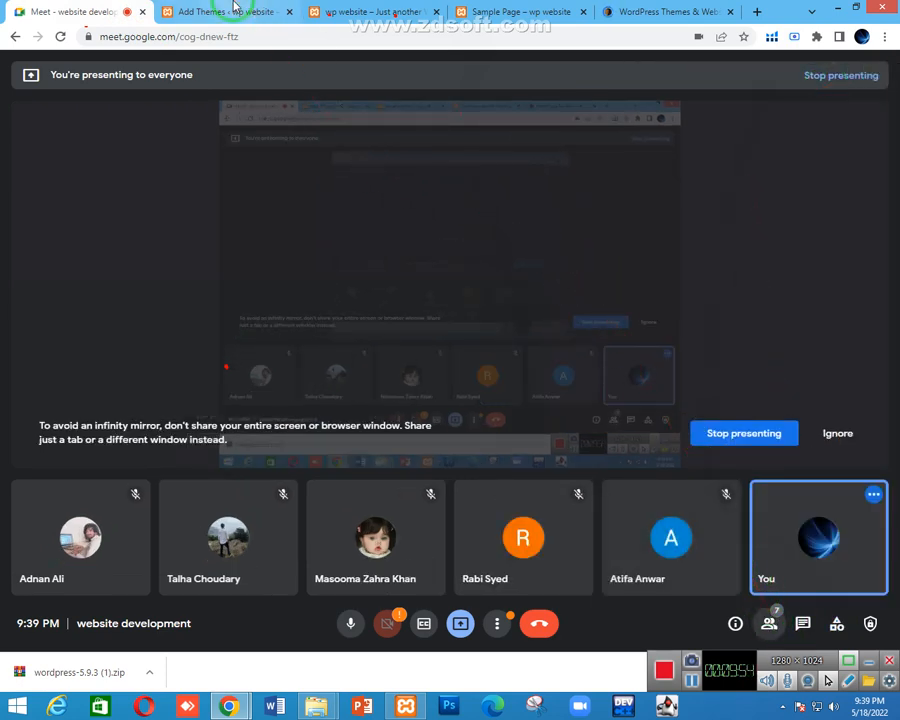
click(770, 625)
Check the BusinesSoul install on Add Themes while flipping between the front page and ThemeForest tabs
click(278, 12)
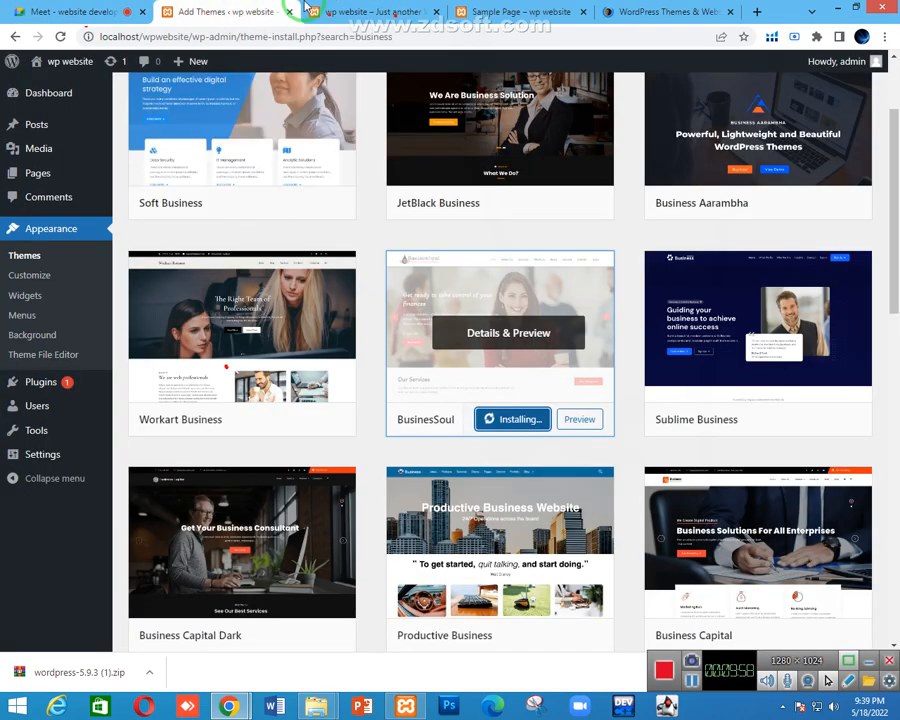
click(350, 12)
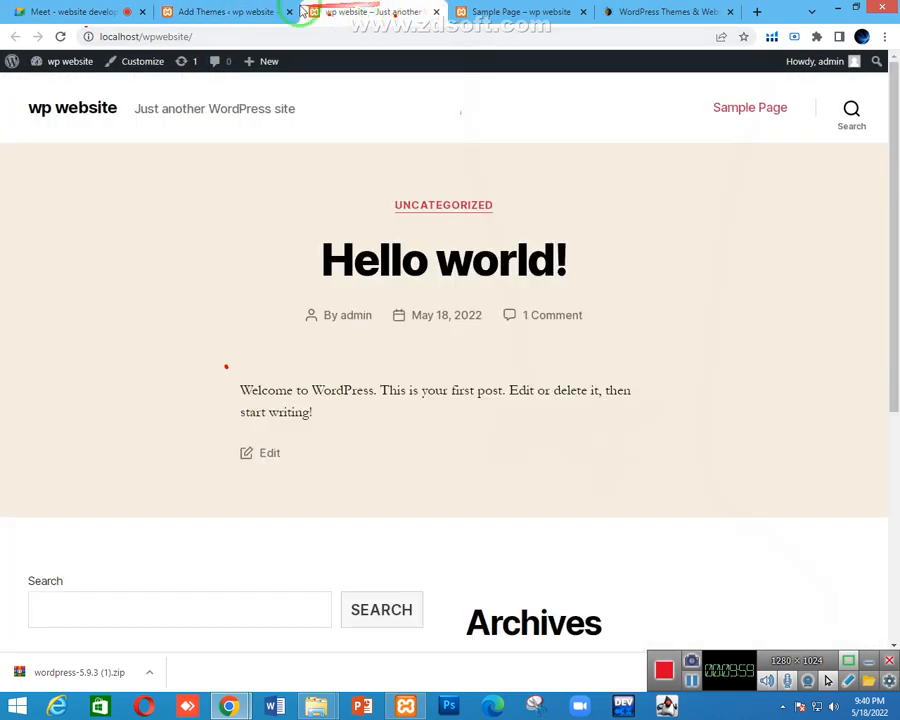
click(213, 8)
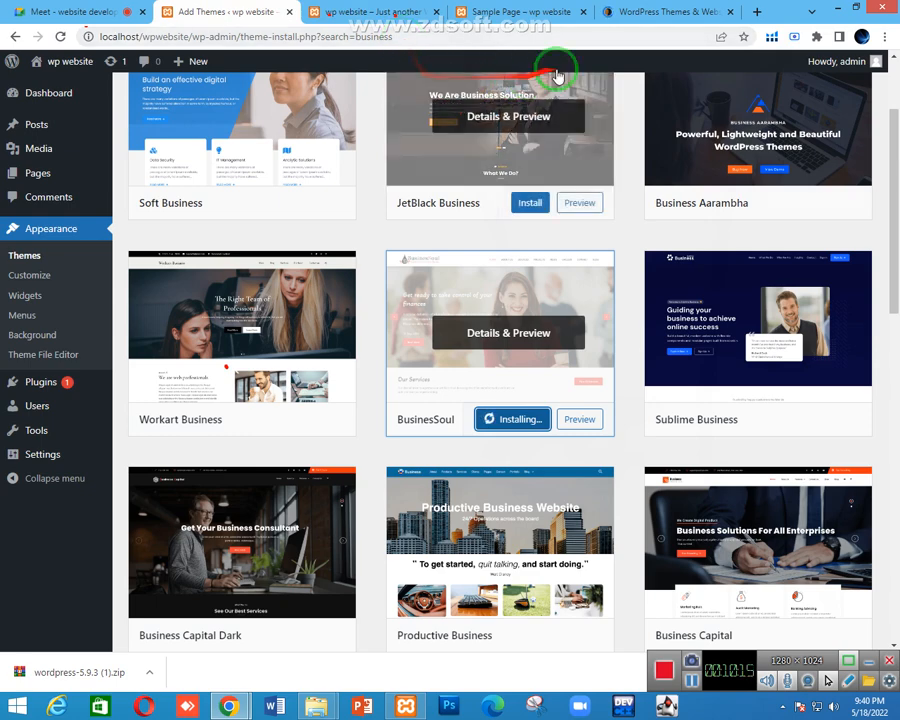
click(652, 9)
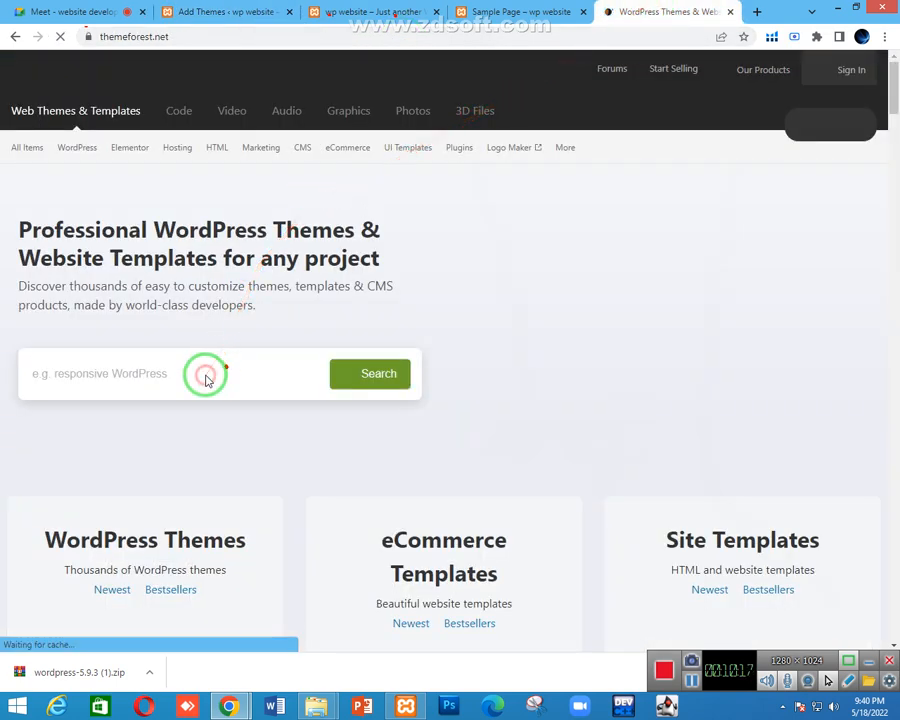
click(247, 10)
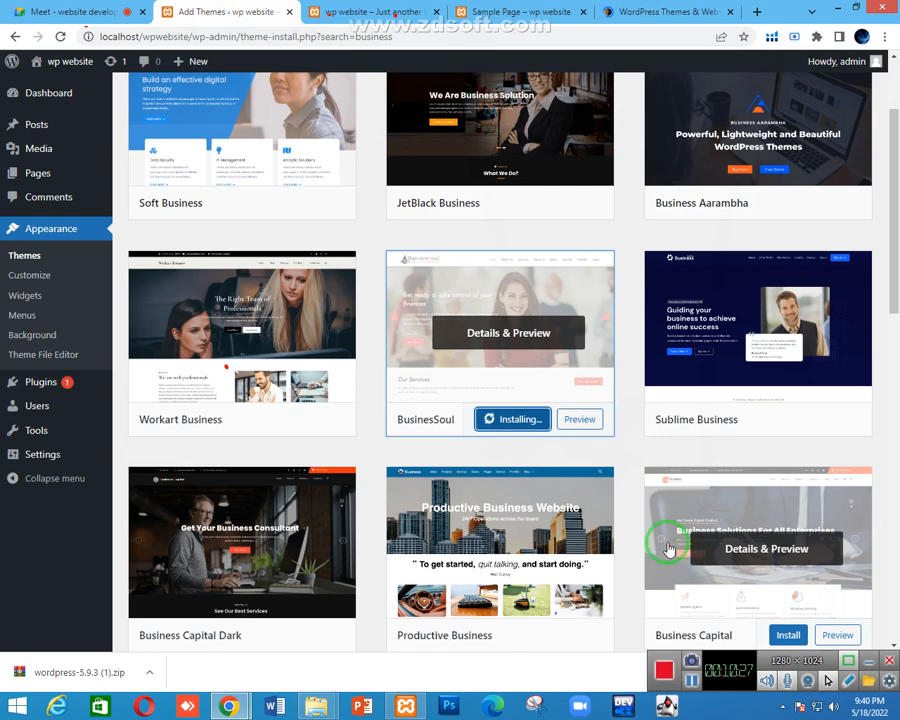
click(642, 16)
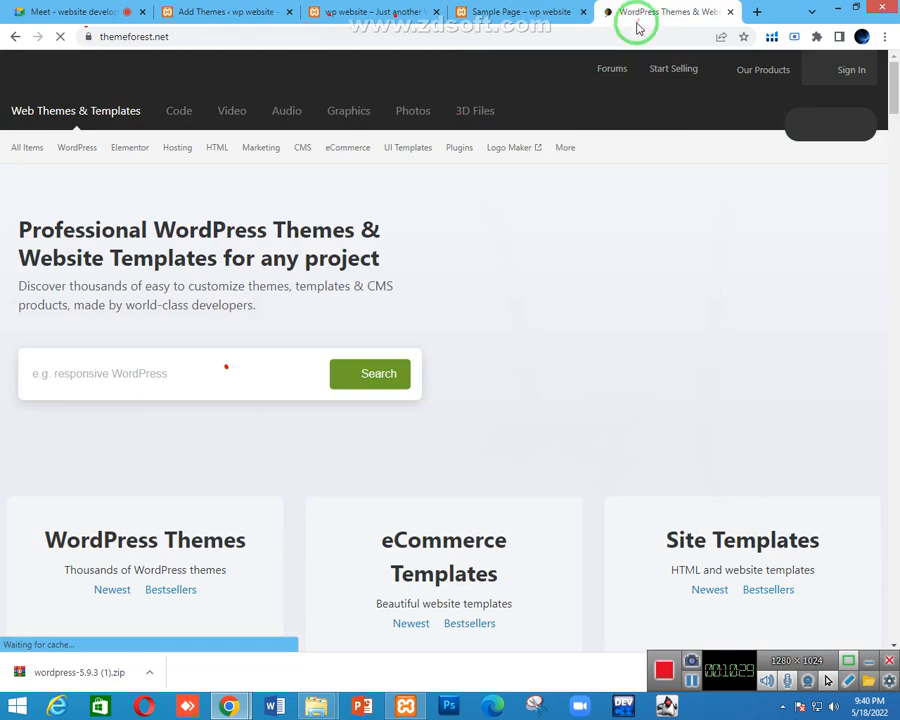
Admit the waiting guest into the Meet call, then move on to the ThemeForest home page
click(168, 8)
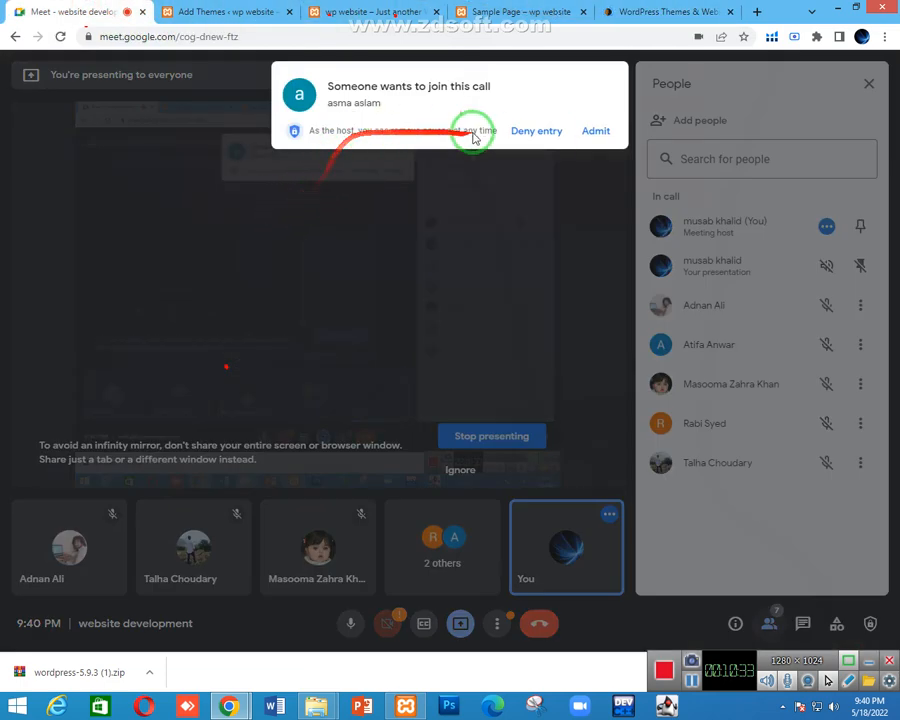
click(603, 133)
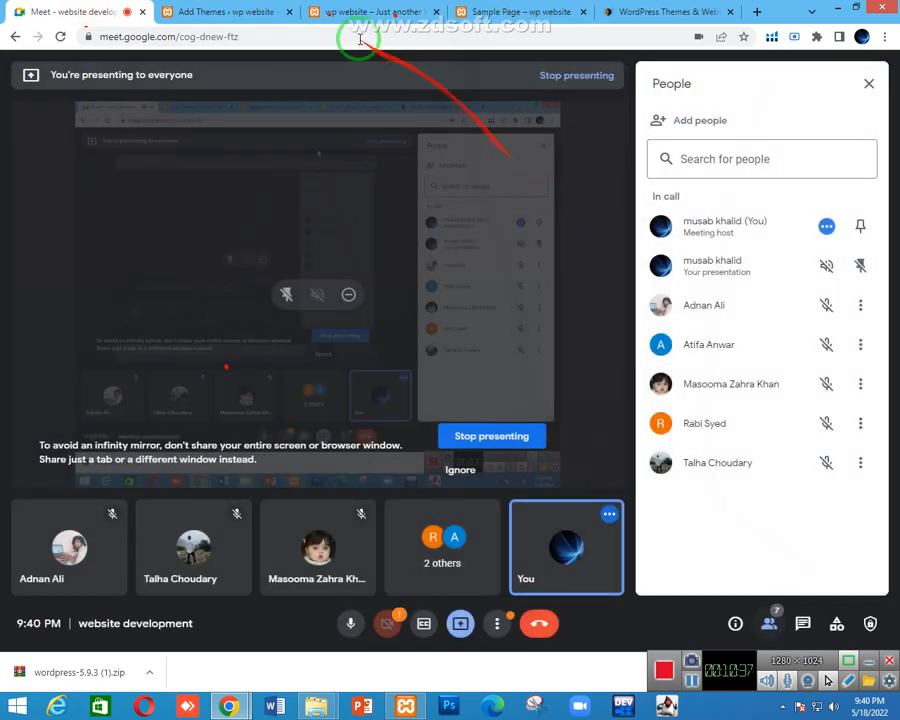
click(238, 12)
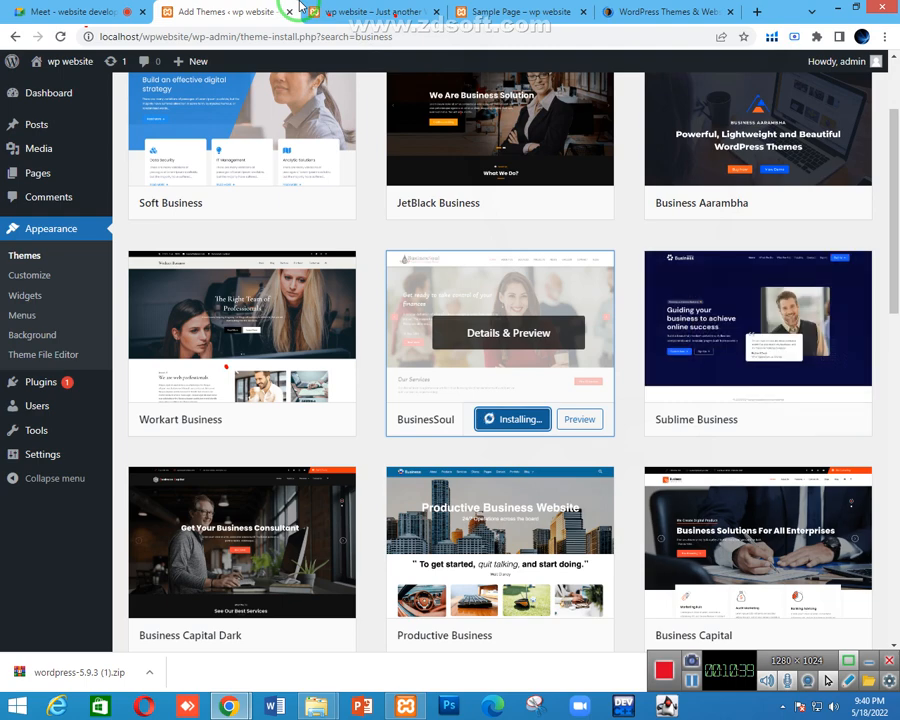
mouse_move(300, 192)
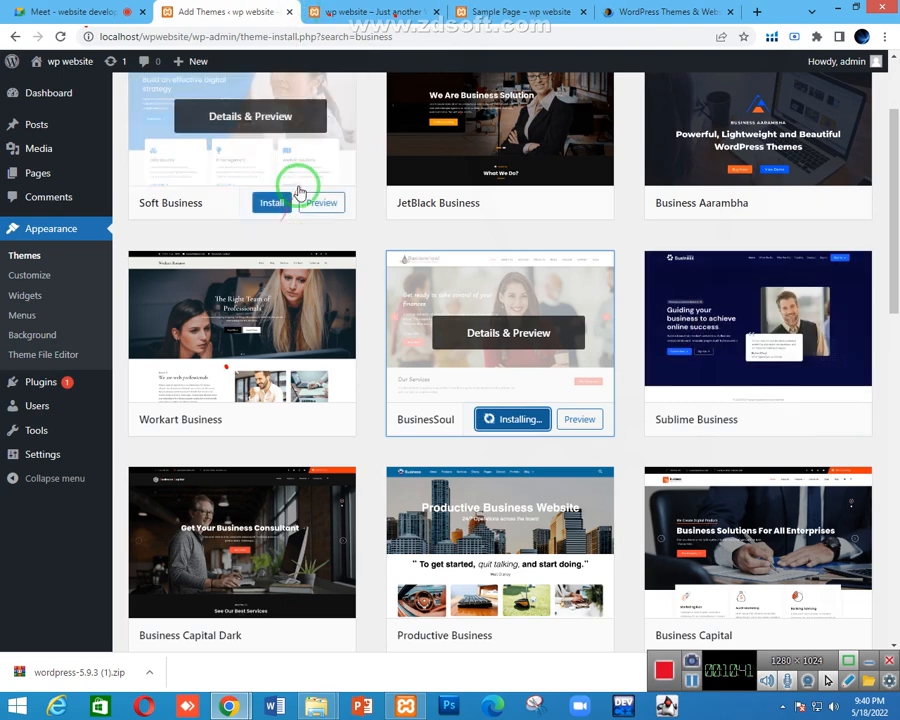
click(672, 11)
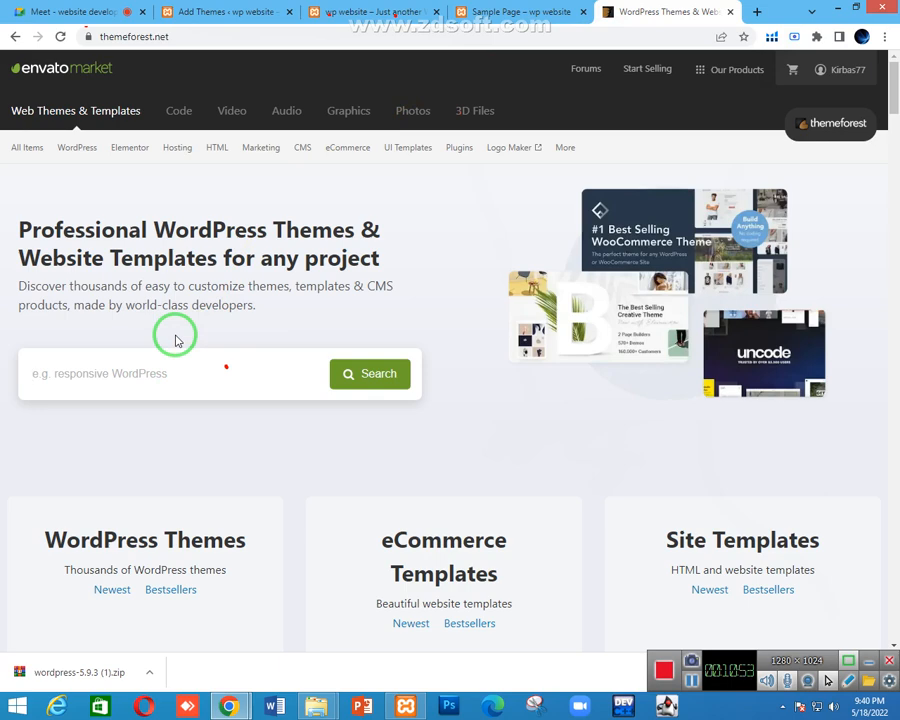
Search ThemeForest for 'shop' in eCommerce, then widen it to all categories
text(shop)
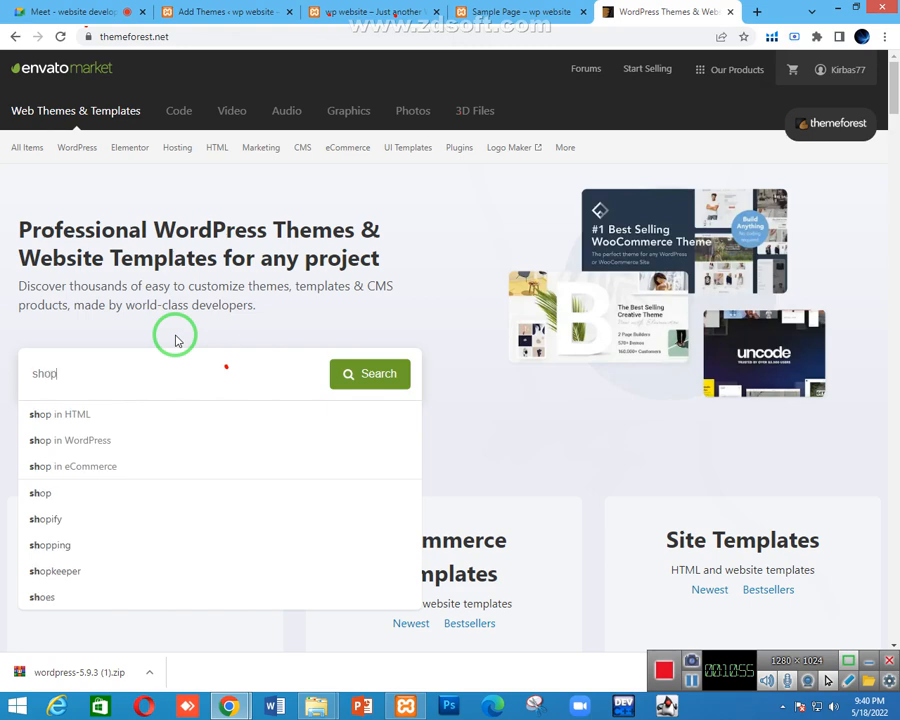
key(Down)
key(Down)
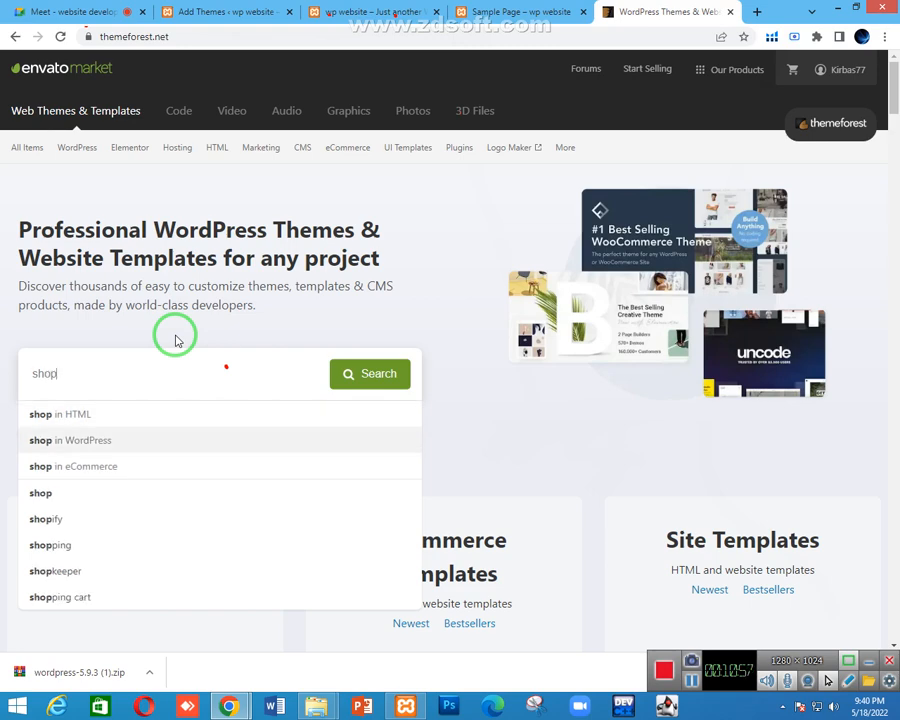
key(Down)
key(Return)
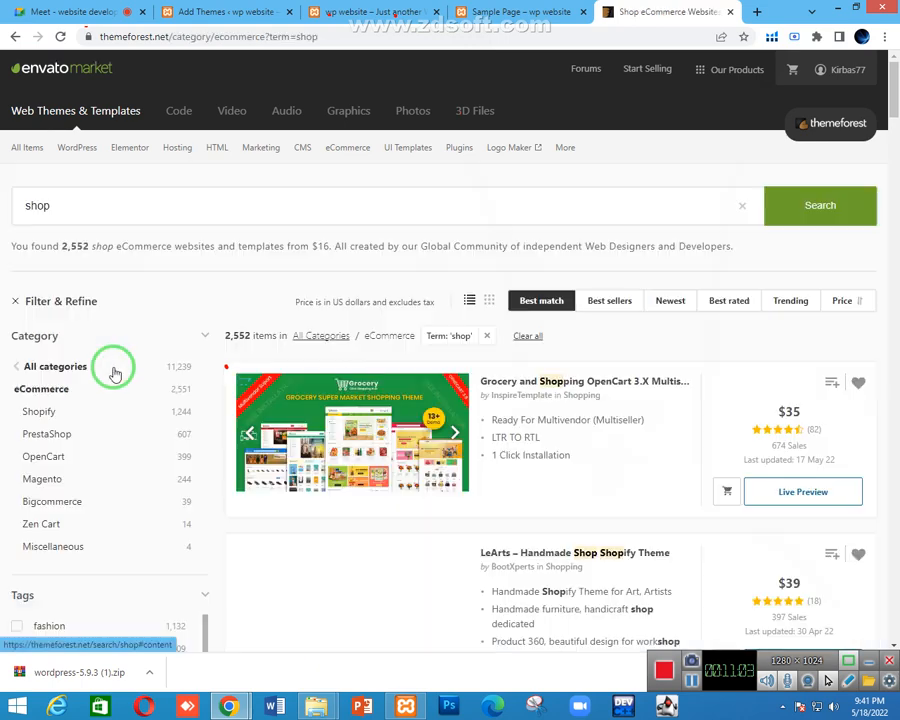
click(115, 371)
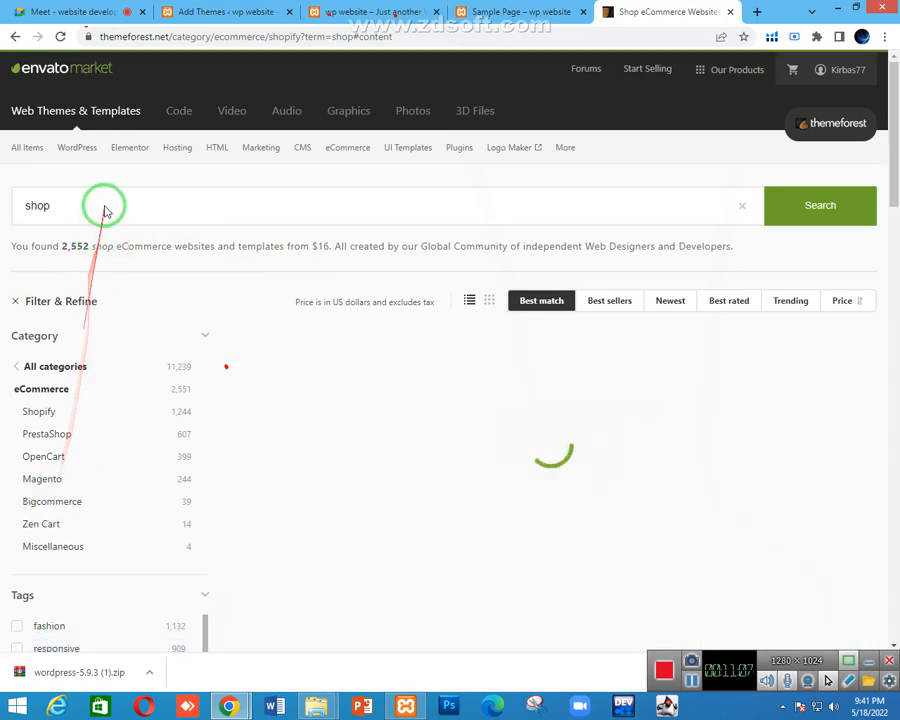
Revise the query to 'shop in wordpress', run it, and scroll the results
click(90, 204)
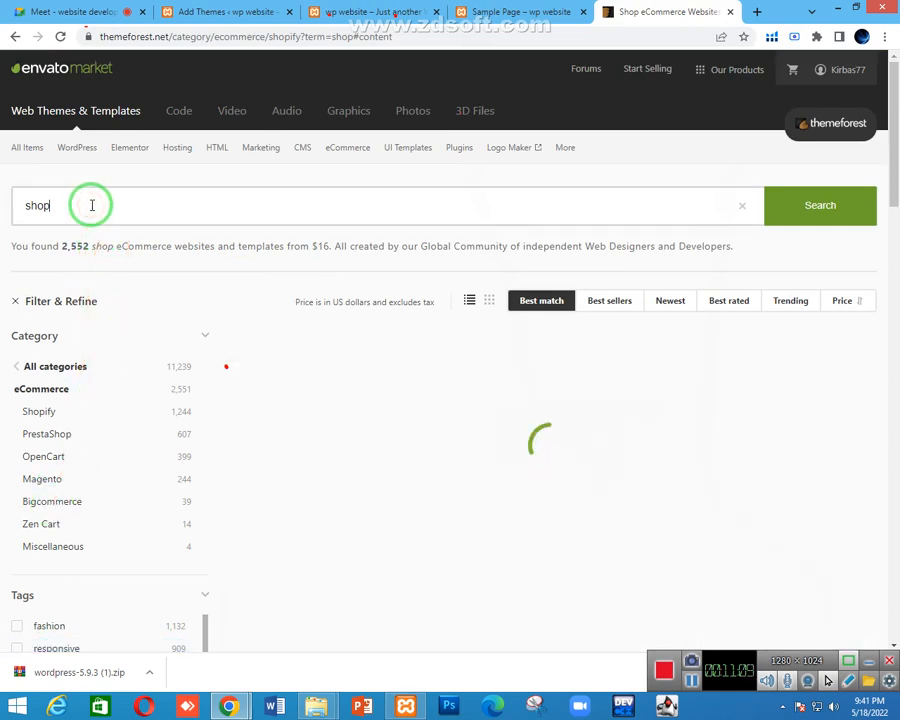
text(in)
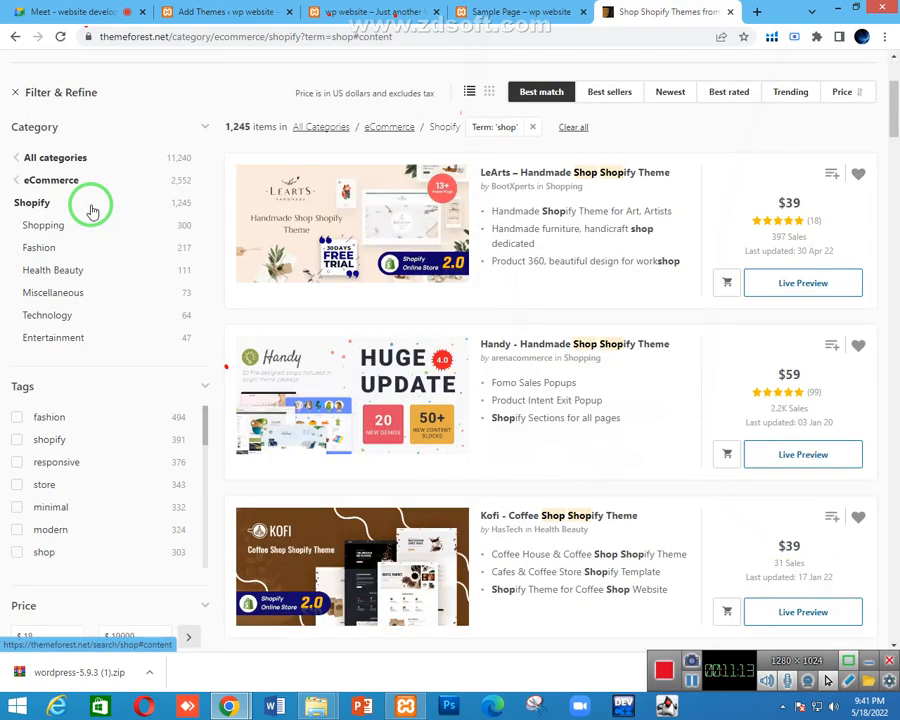
scroll(135, 185, up, 3)
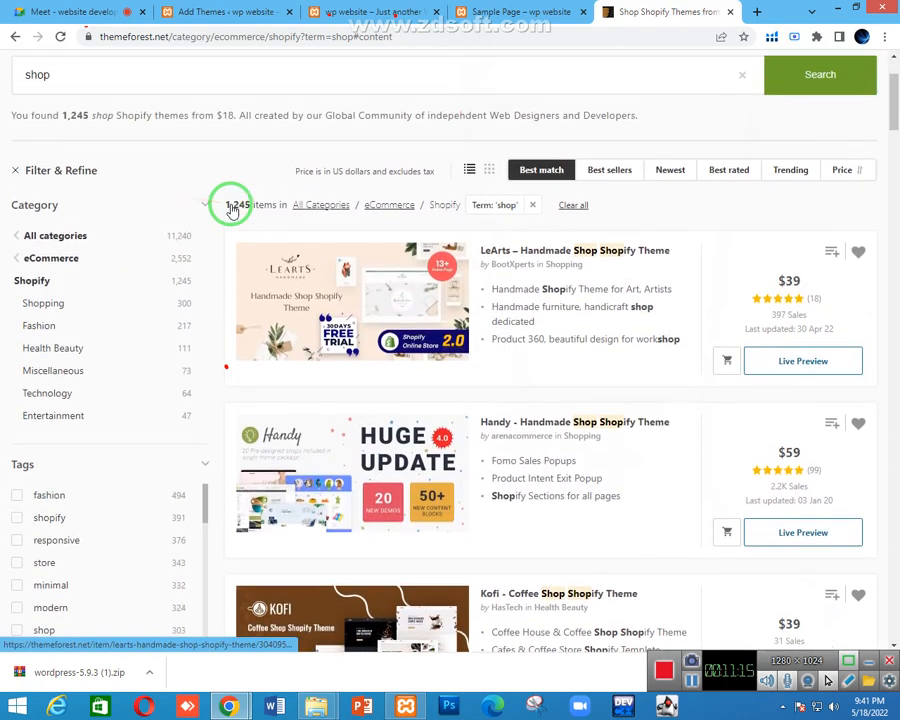
click(169, 210)
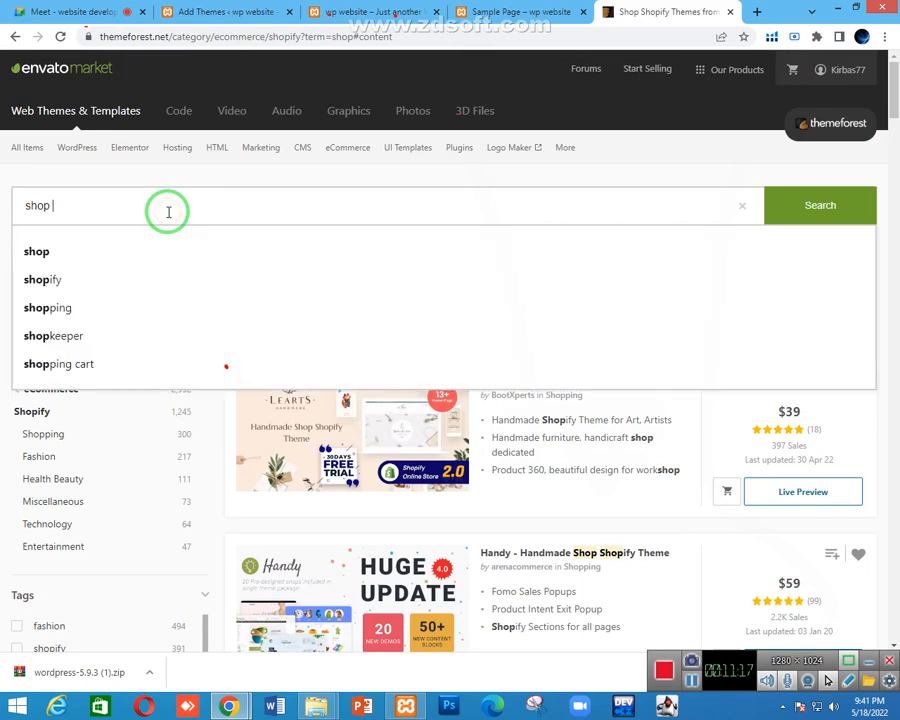
text(in)
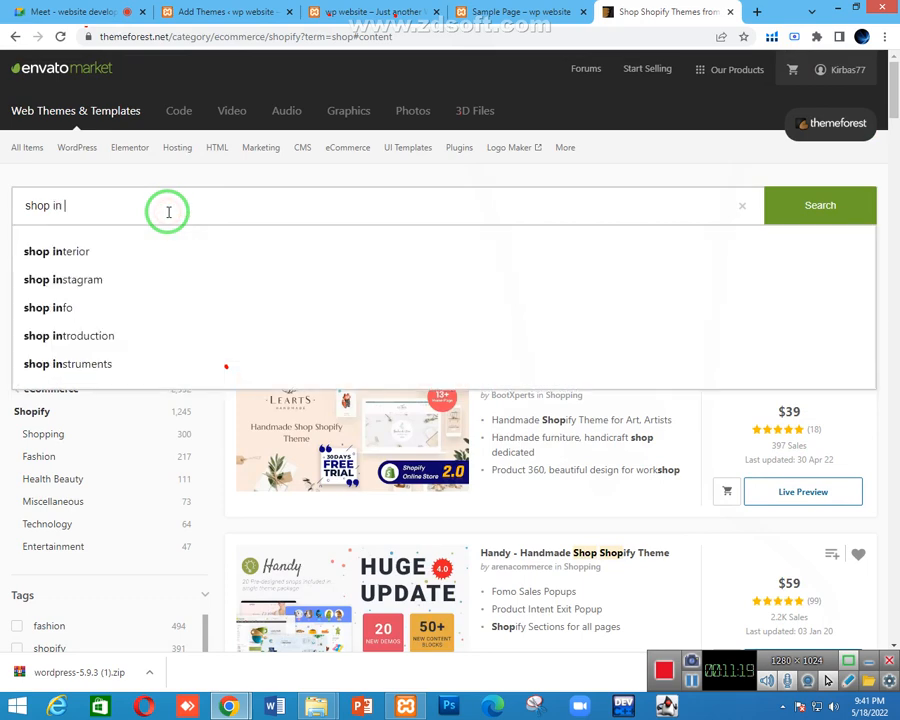
text( wordpress)
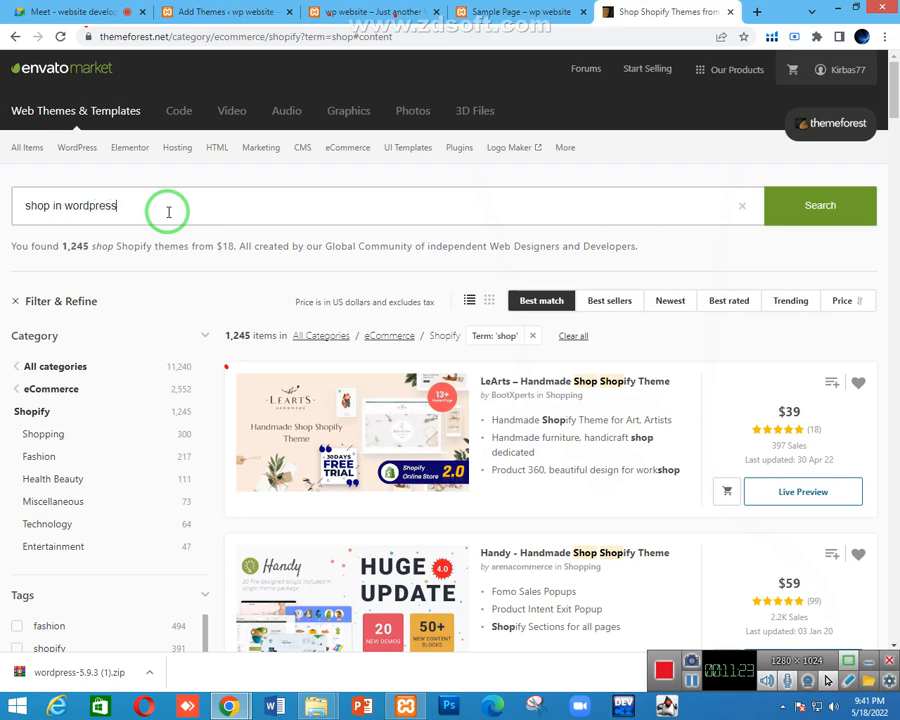
key(Return)
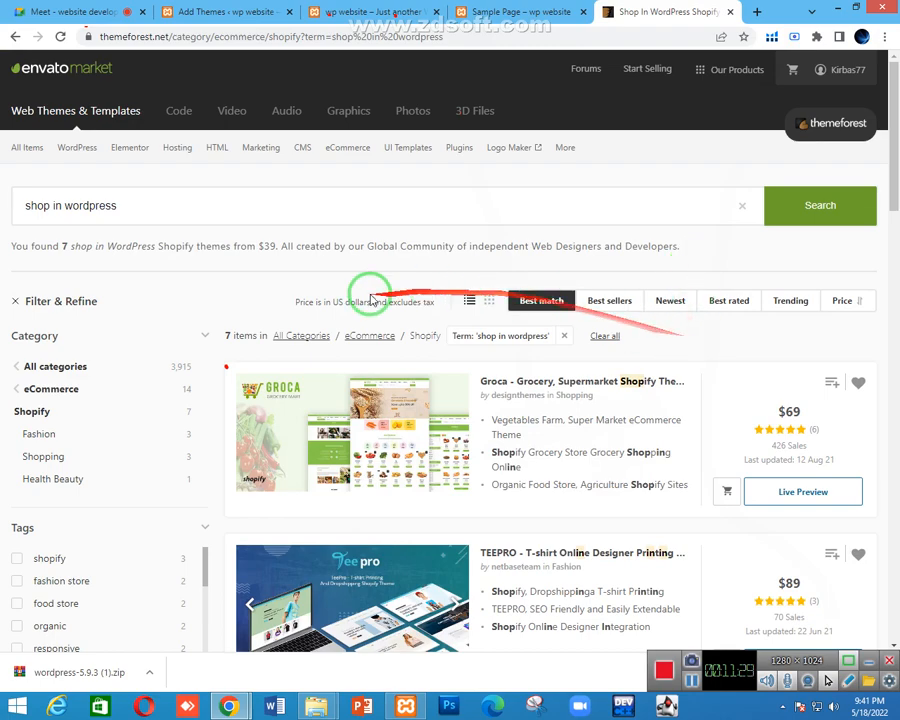
scroll(115, 395, down, 2)
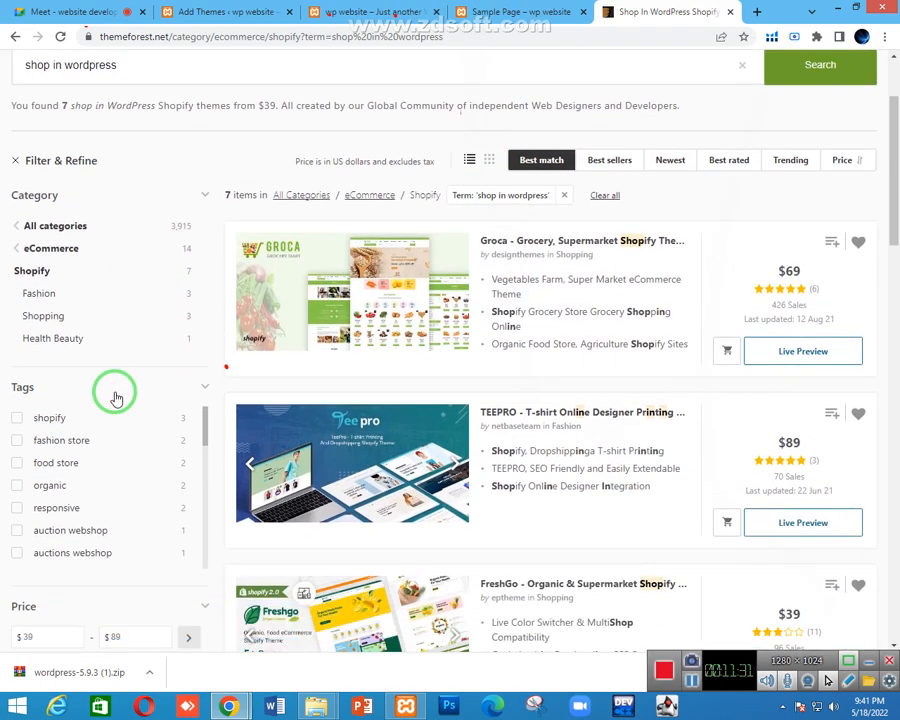
scroll(114, 394, down, 5)
scroll(114, 400, up, 7)
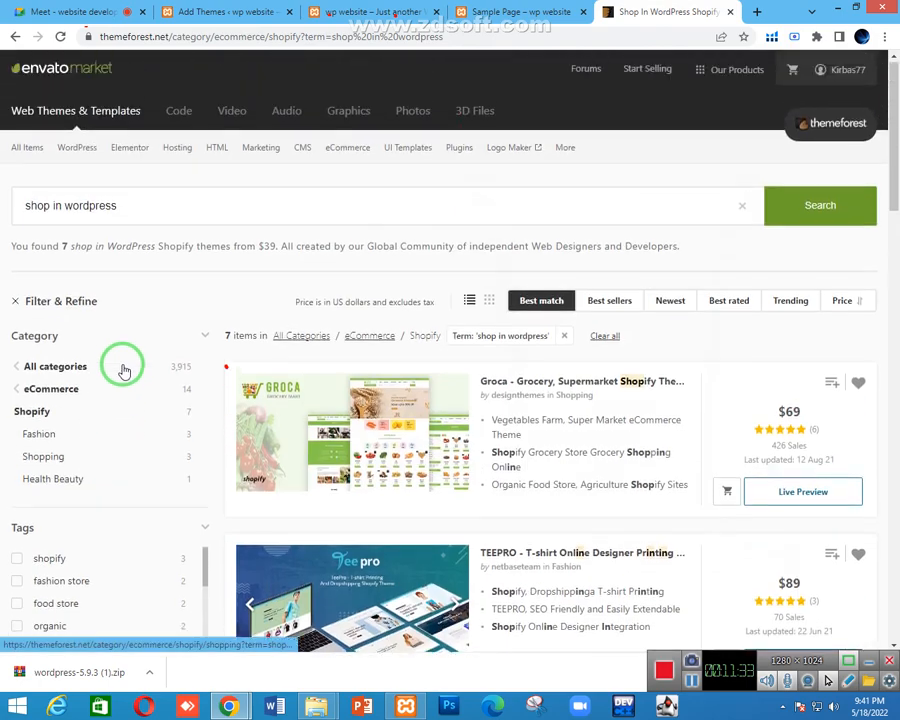
Rewrite the query to 'wordpress shop' and run it from the suggestion
click(166, 204)
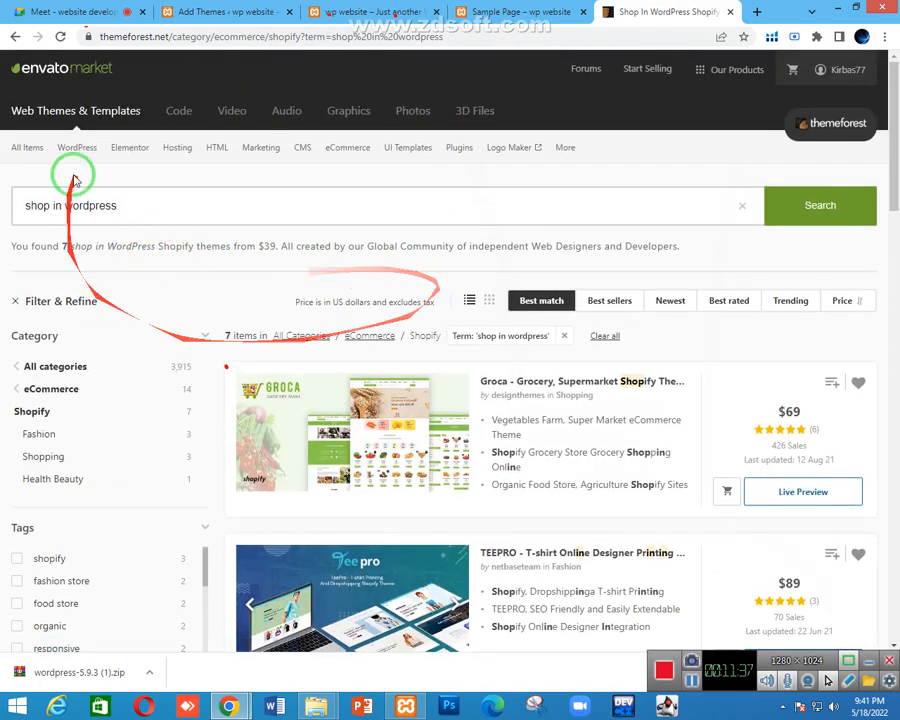
drag(66, 204, 6, 187)
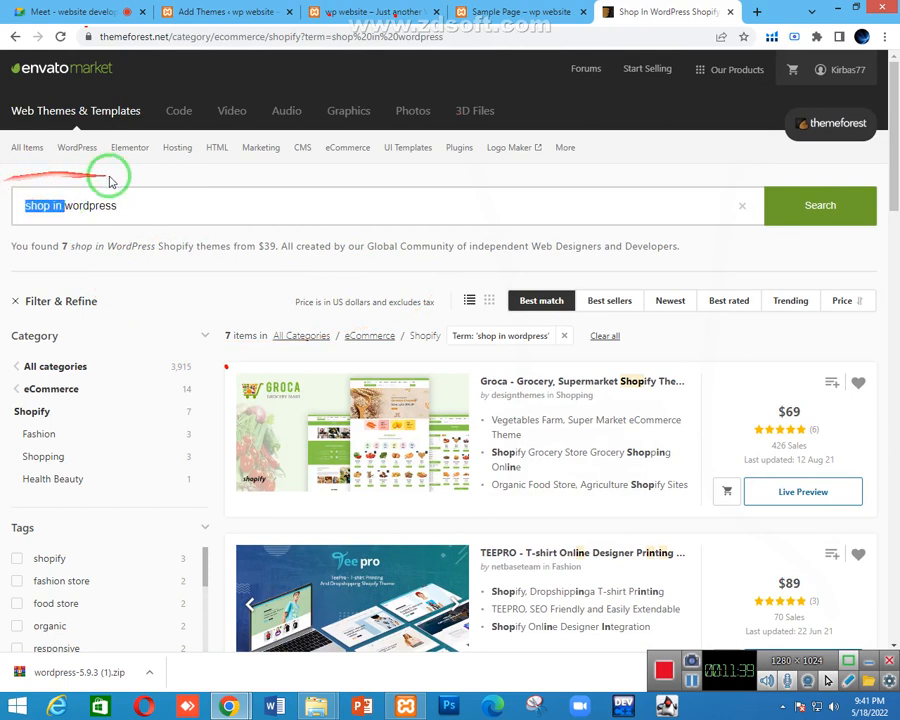
key(BackSpace)
click(144, 204)
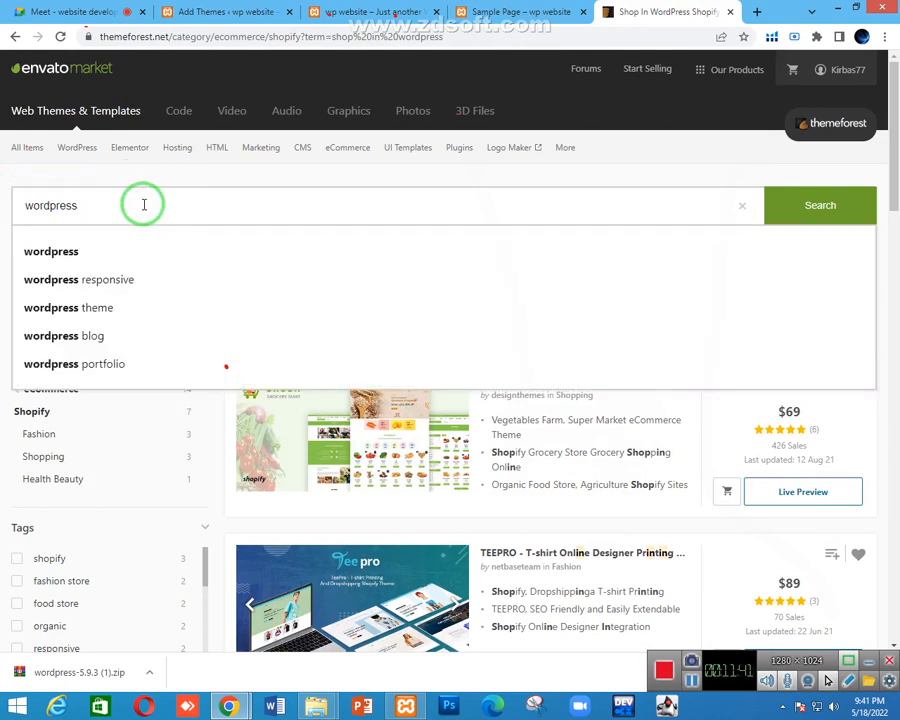
text(shop)
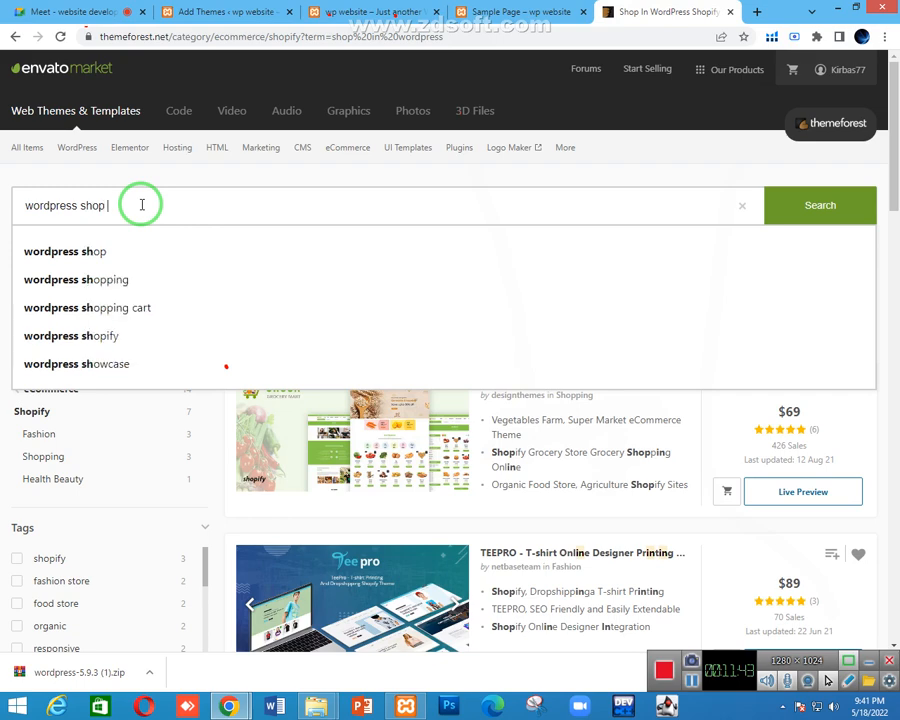
click(80, 250)
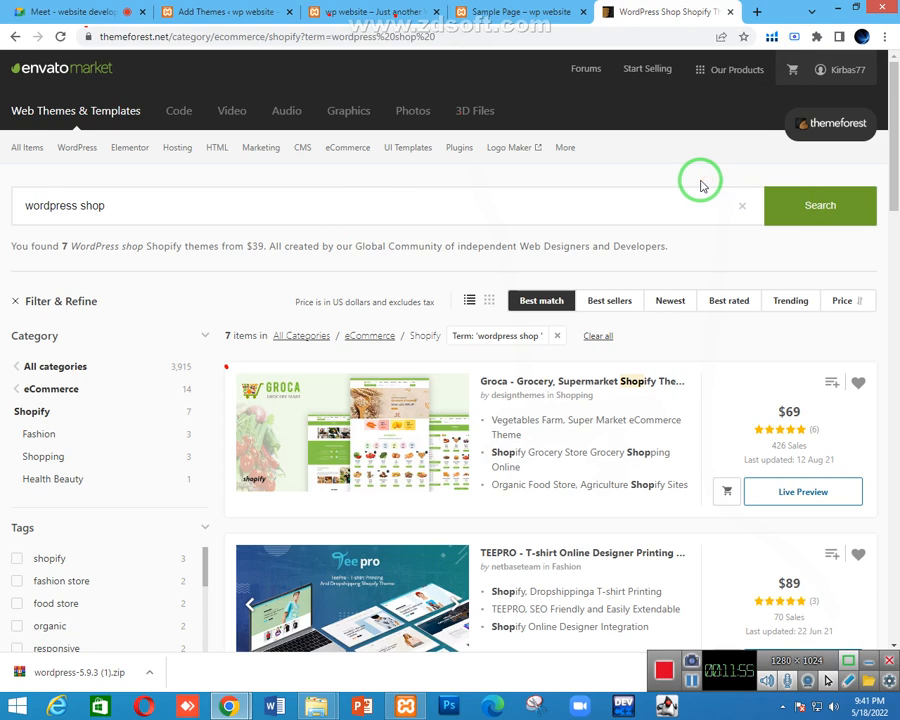
Activate the installed BusinesSoul theme from the Add Themes page
click(370, 12)
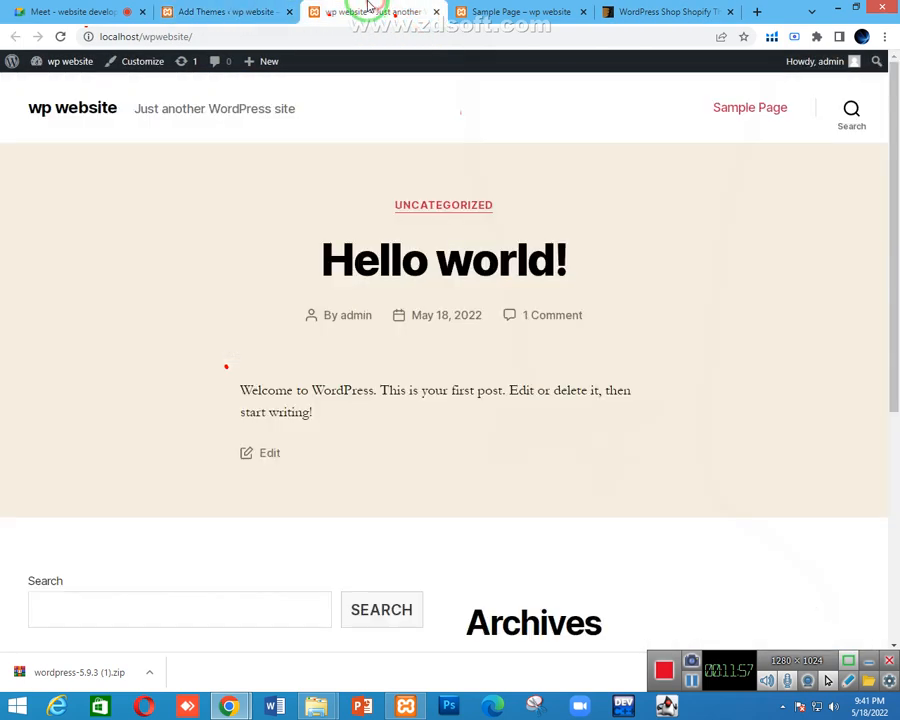
click(228, 12)
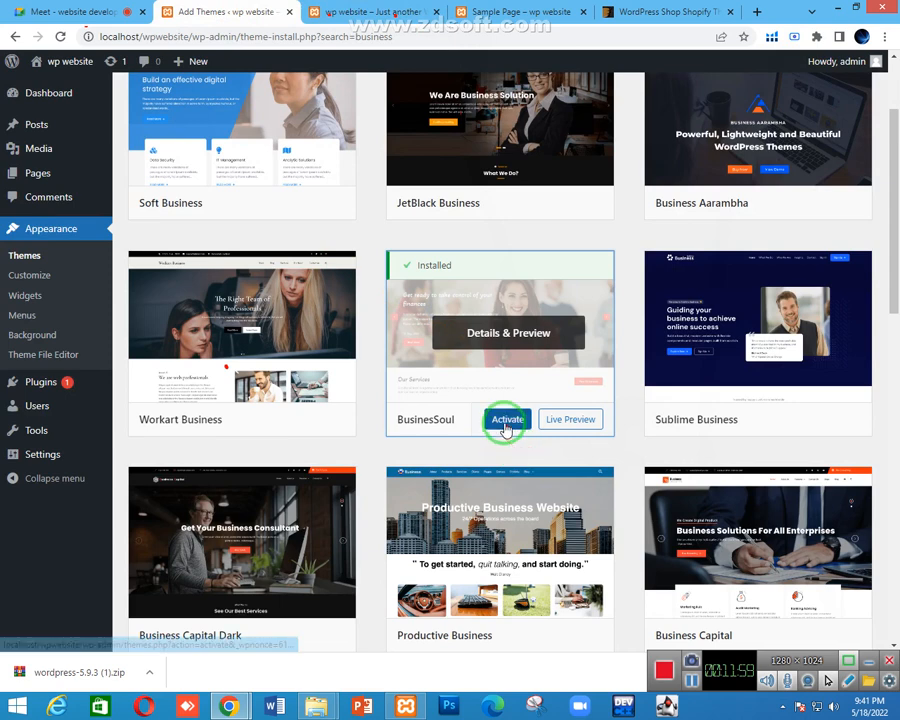
click(505, 425)
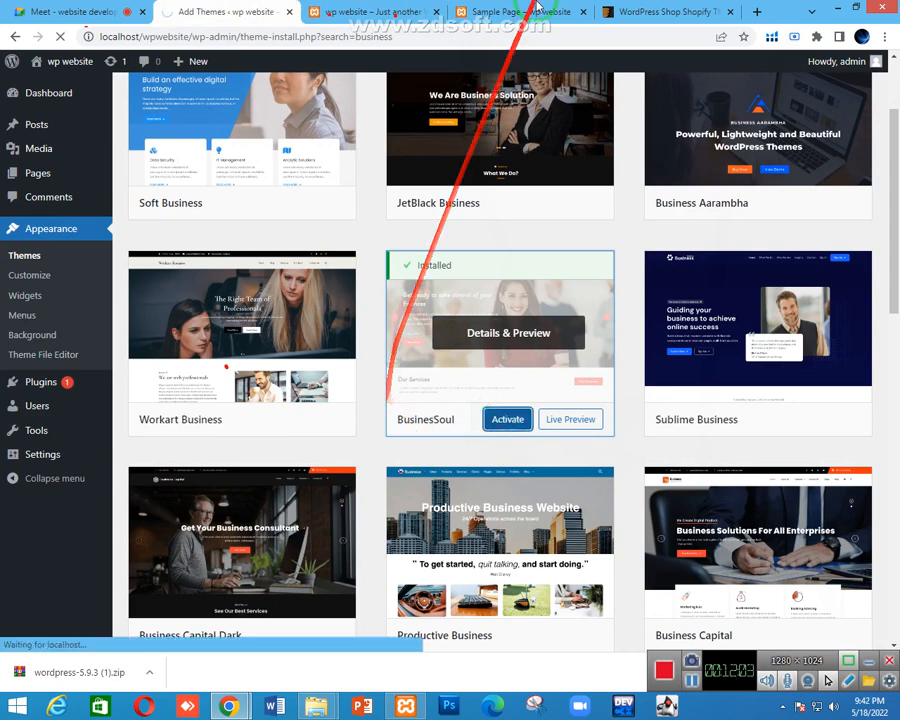
Rerun the 'wordpress shop' search on ThemeForest, then return to the WordPress Themes page
click(672, 8)
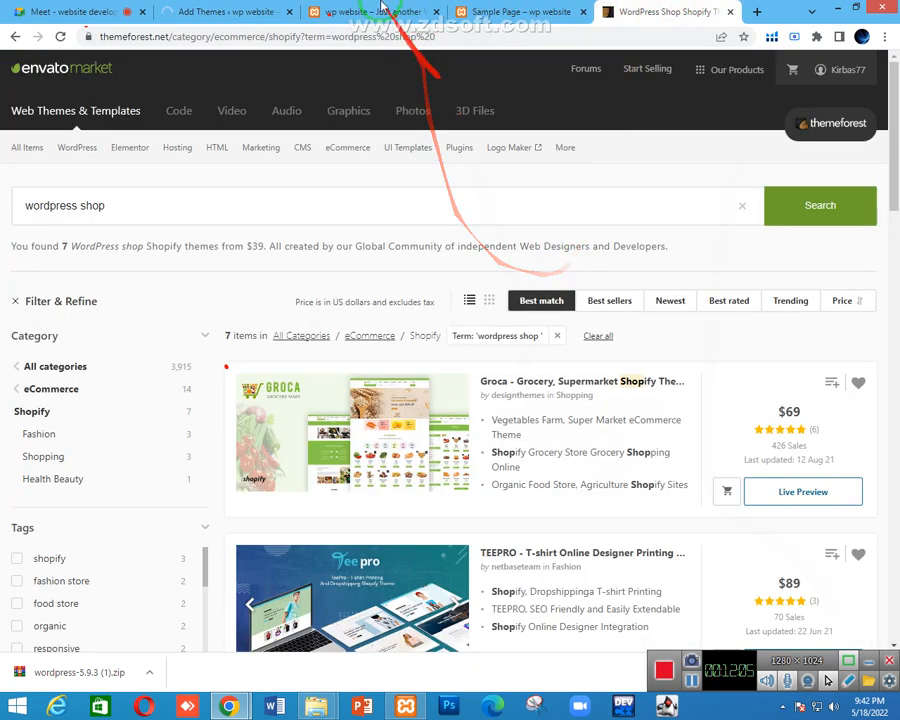
click(817, 206)
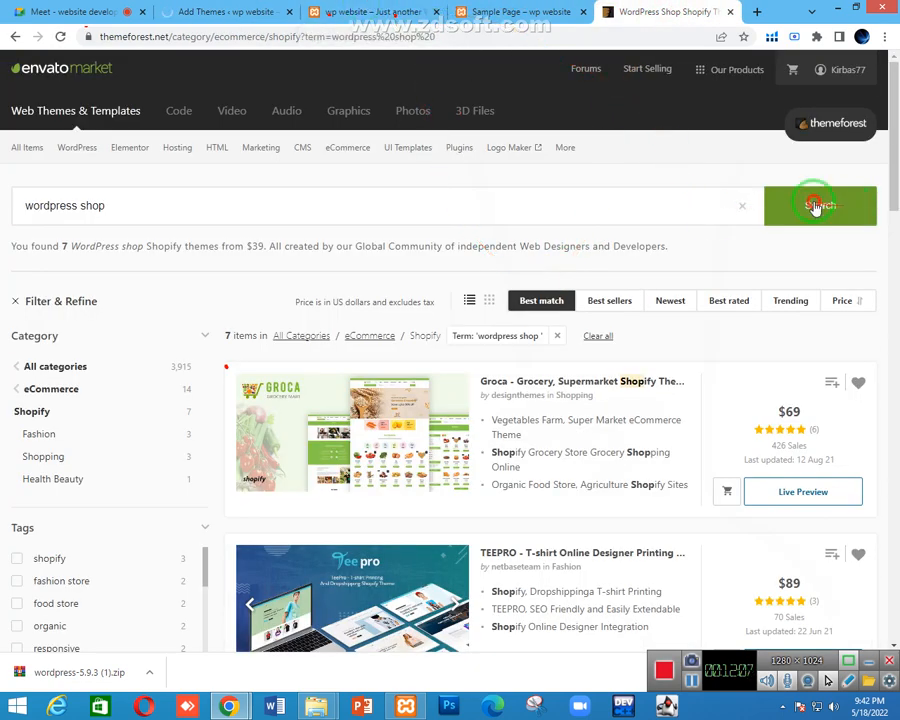
click(282, 11)
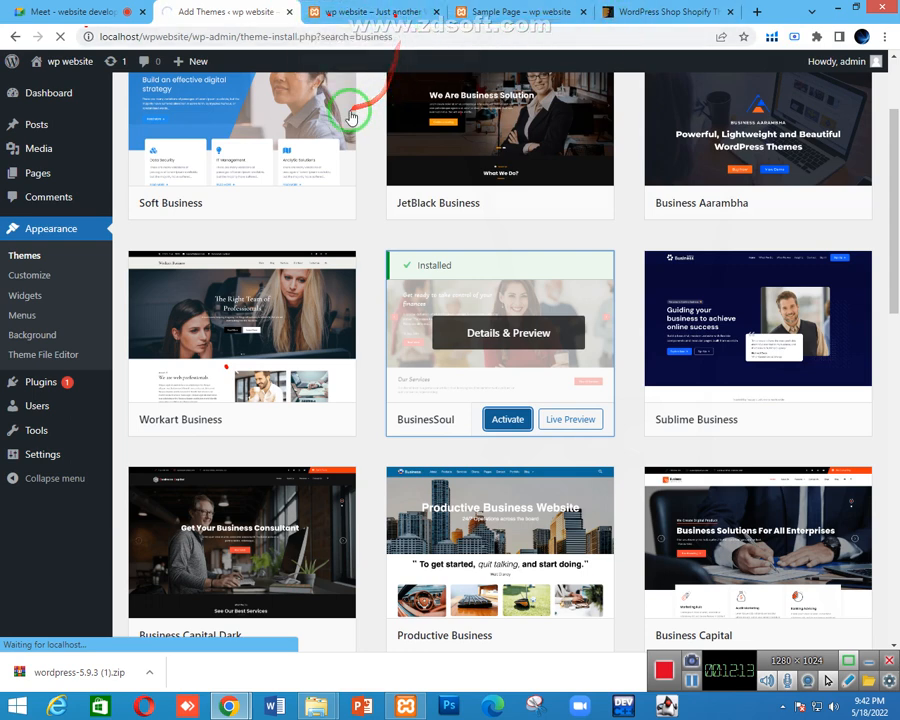
mouse_move(350, 114)
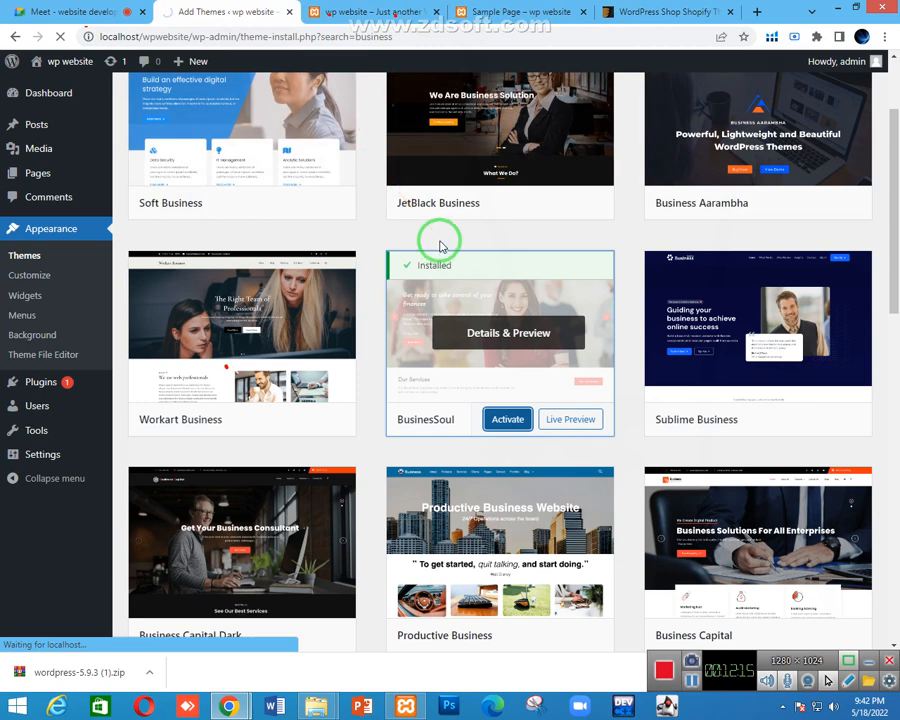
mouse_move(458, 185)
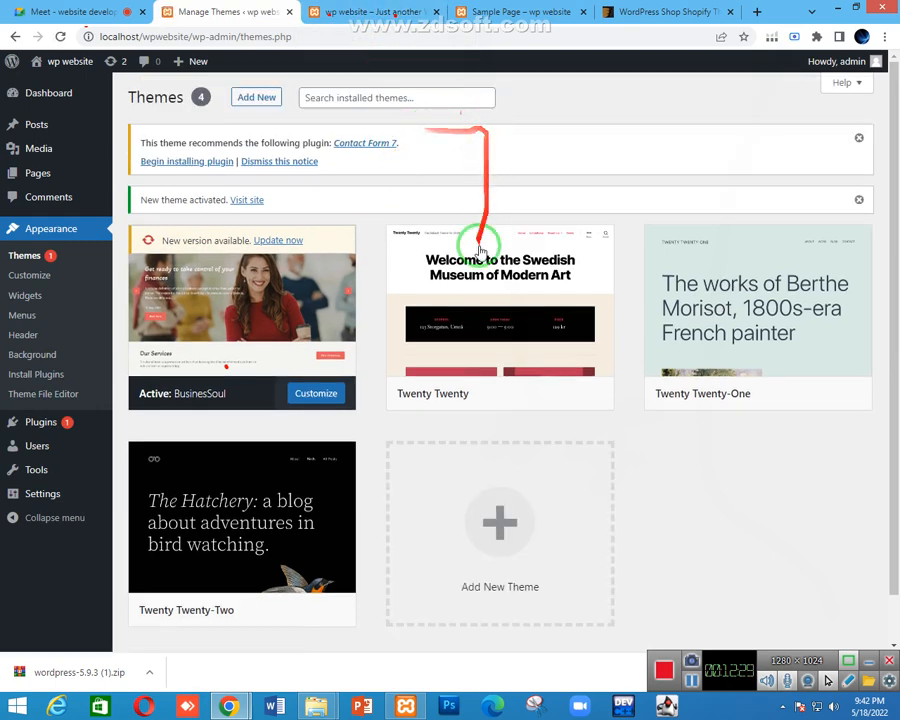
mouse_move(241, 352)
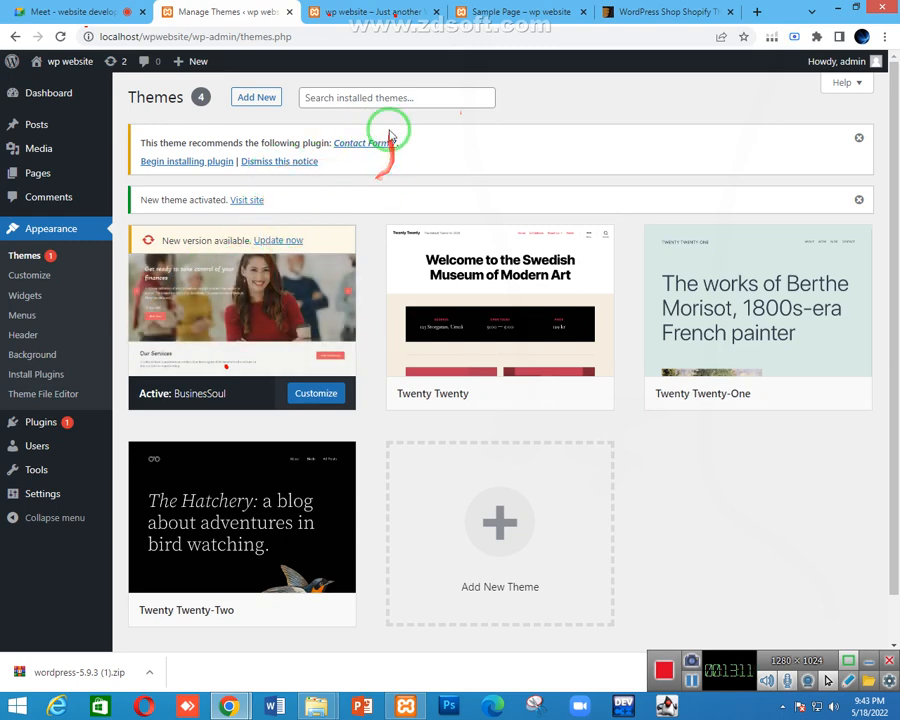
Begin installing the recommended Contact Form 7 plugin and preview the BusinesSoul-styled front end and Sample Page
click(178, 163)
click(366, 8)
click(511, 7)
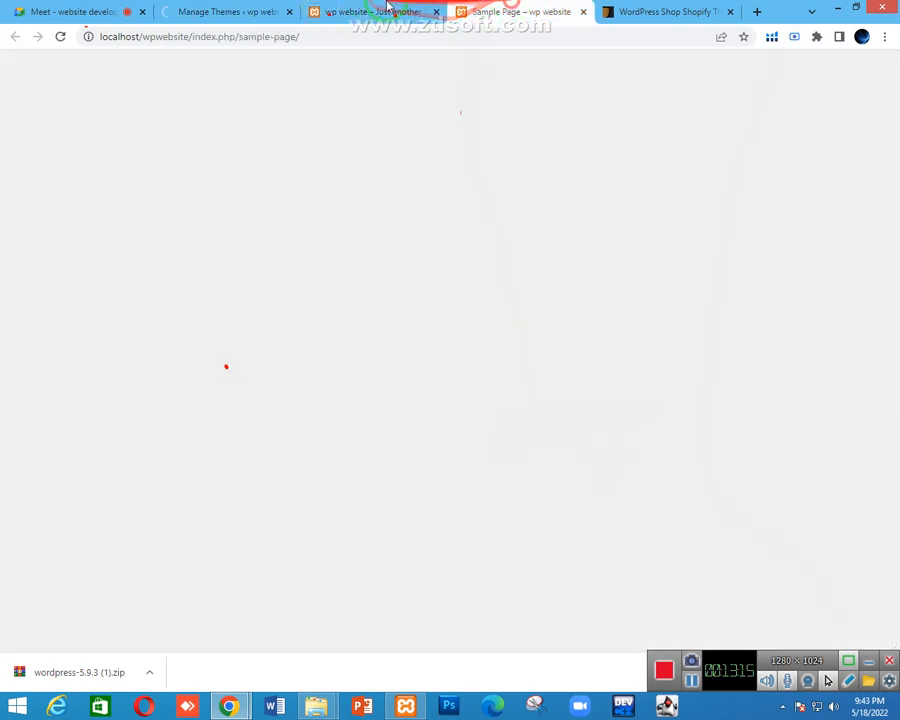
click(362, 18)
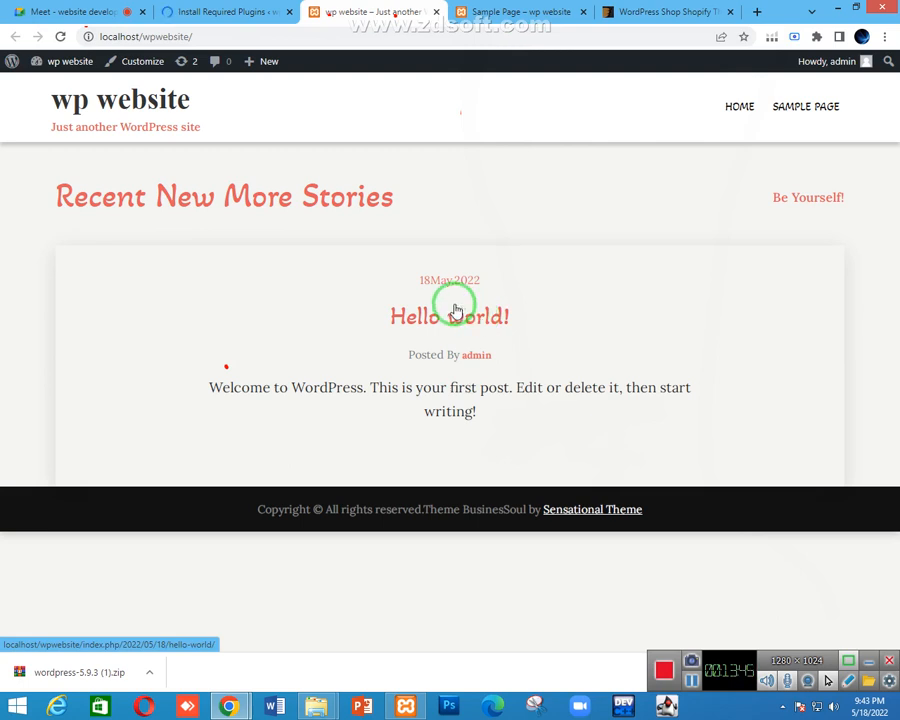
click(215, 12)
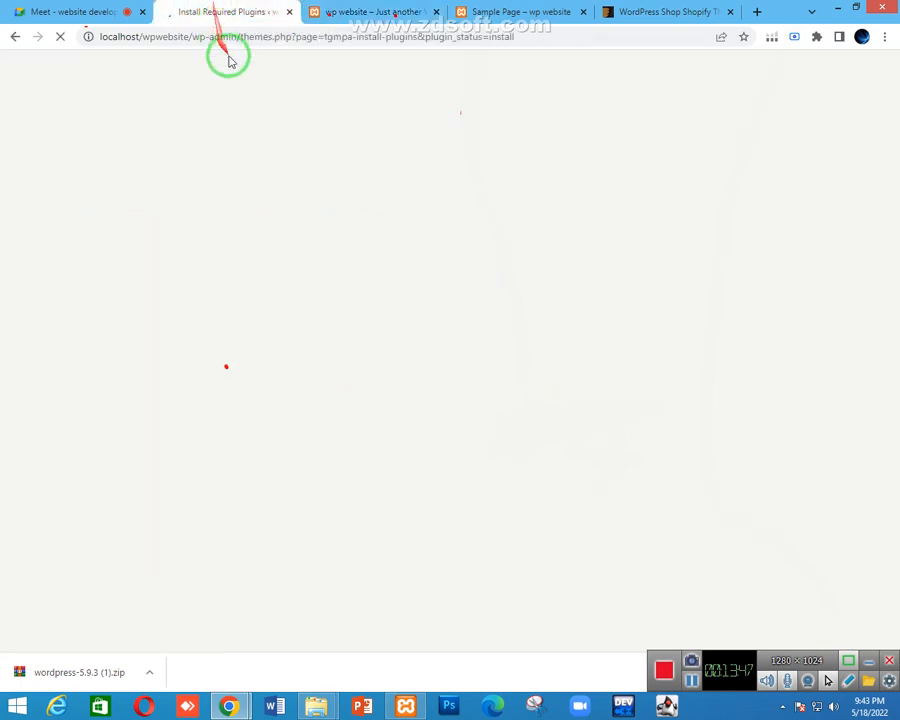
Leave the ThemeForest results tab and open the installed Plugins list showing Akismet and Hello Dolly
click(680, 11)
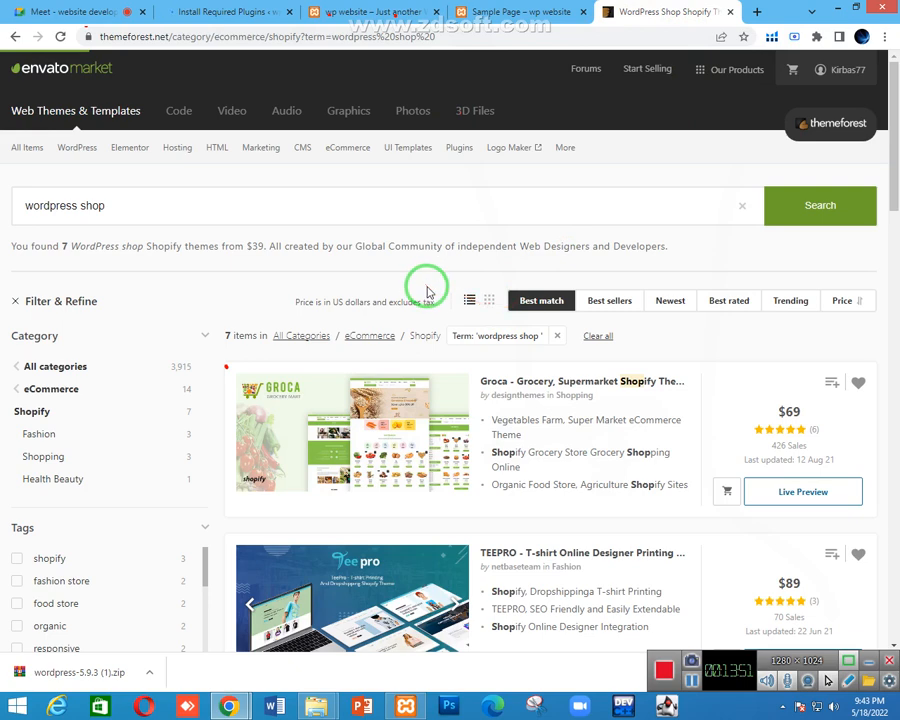
click(200, 11)
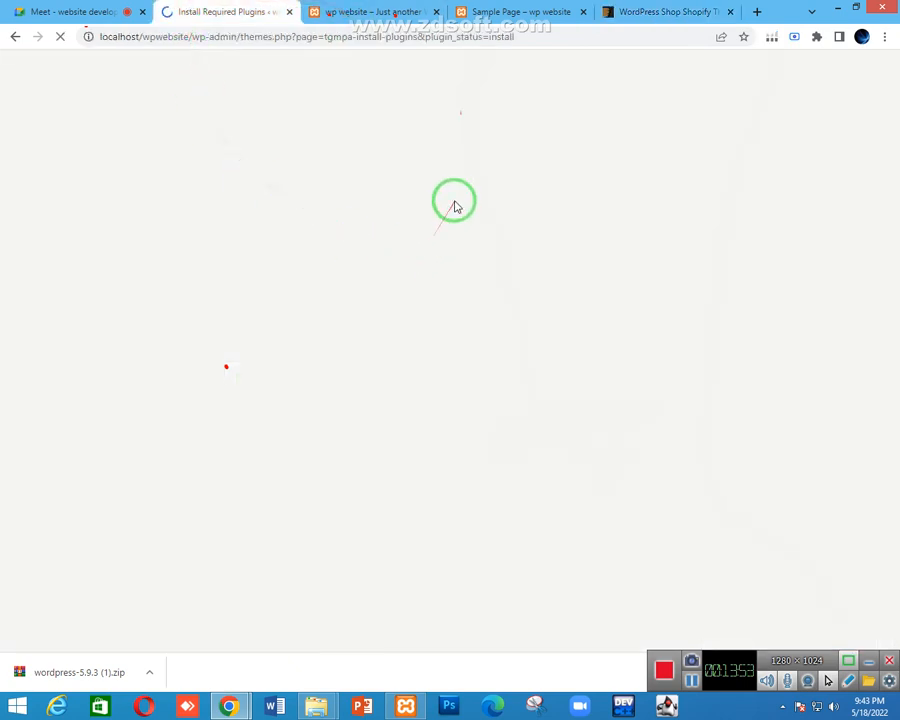
click(645, 12)
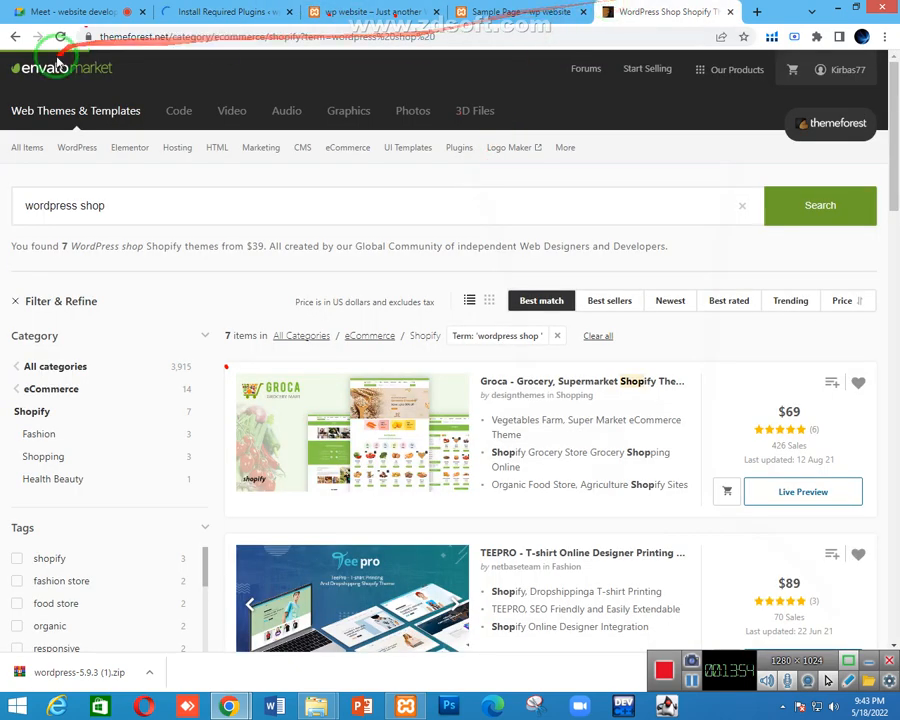
click(252, 11)
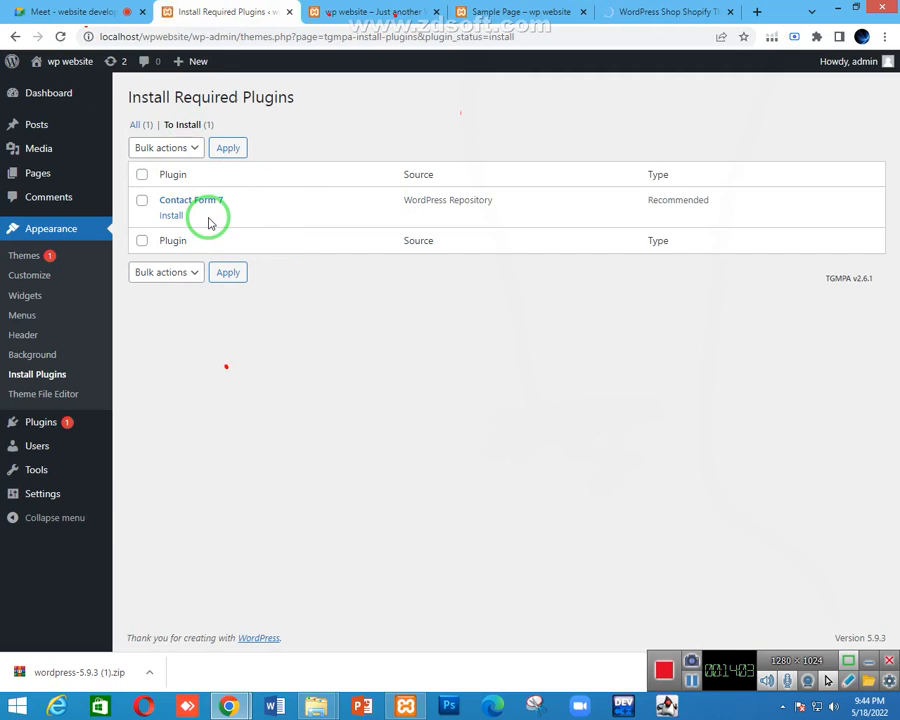
mouse_move(92, 438)
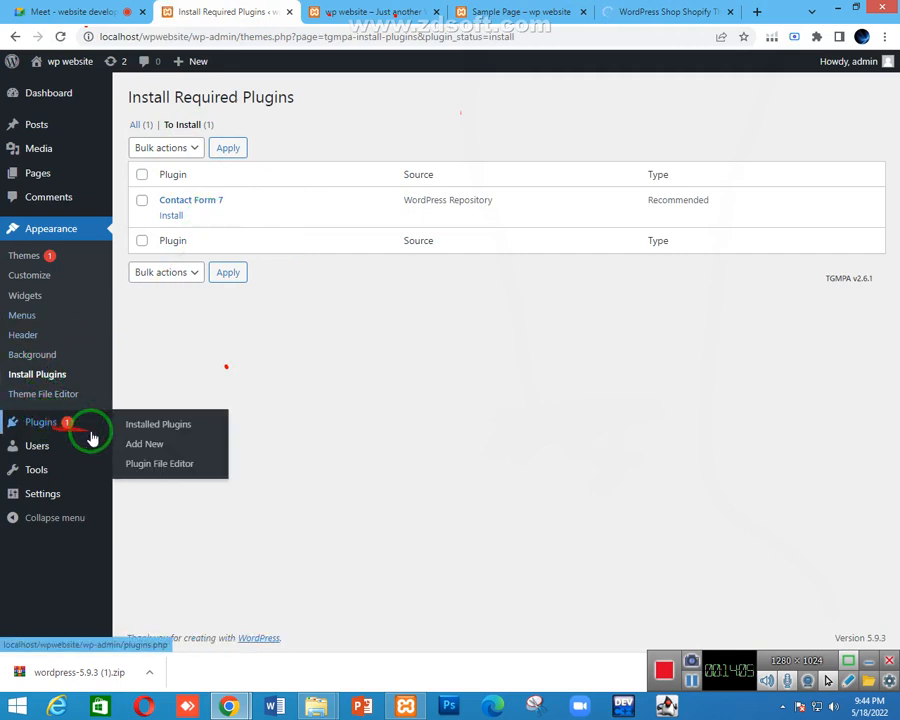
click(145, 424)
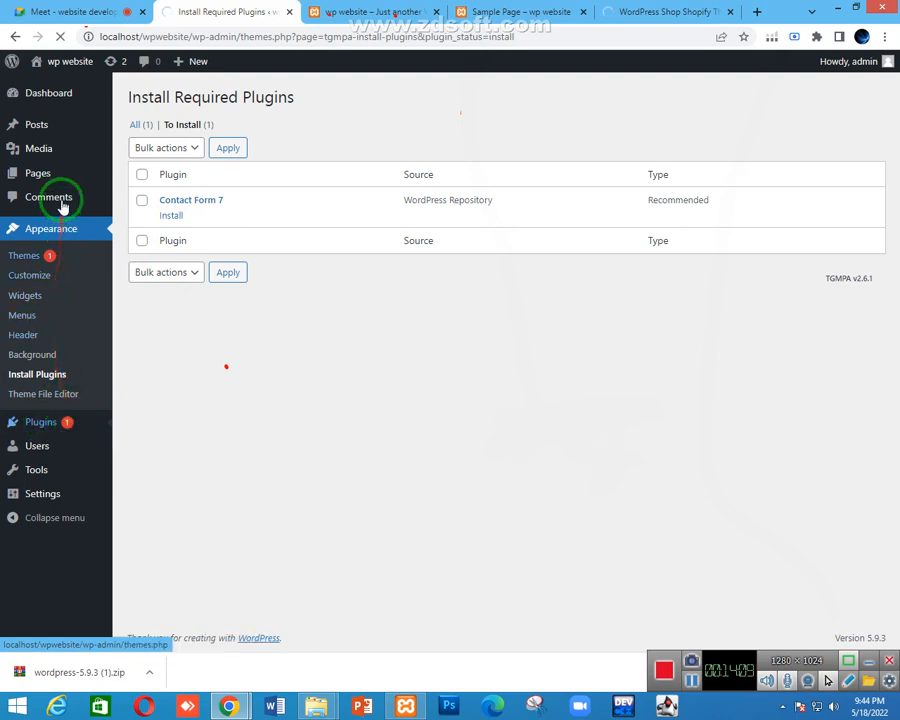
mouse_move(47, 133)
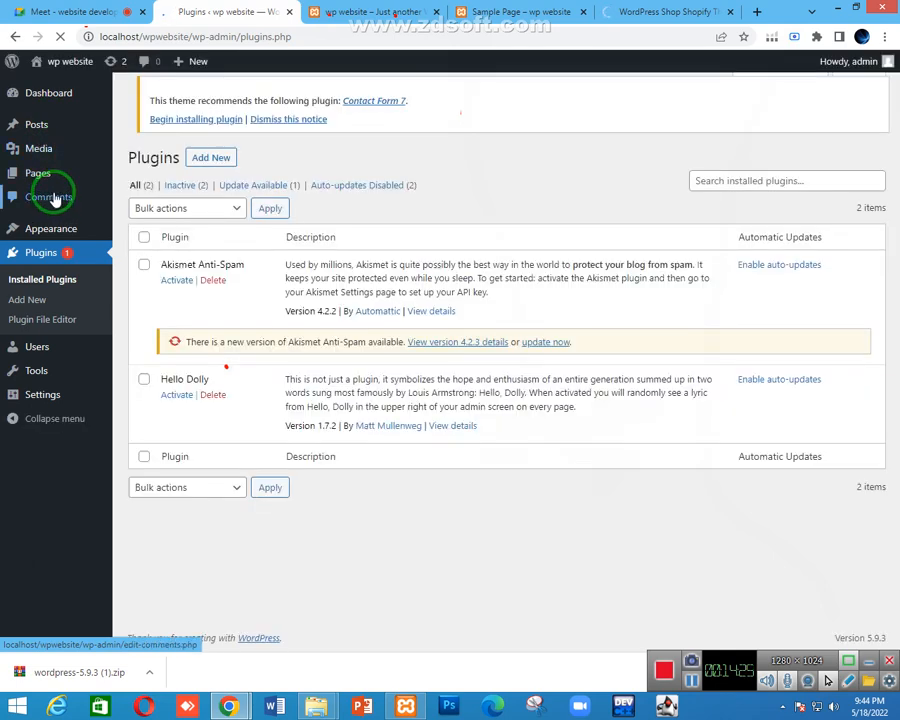
mouse_move(45, 352)
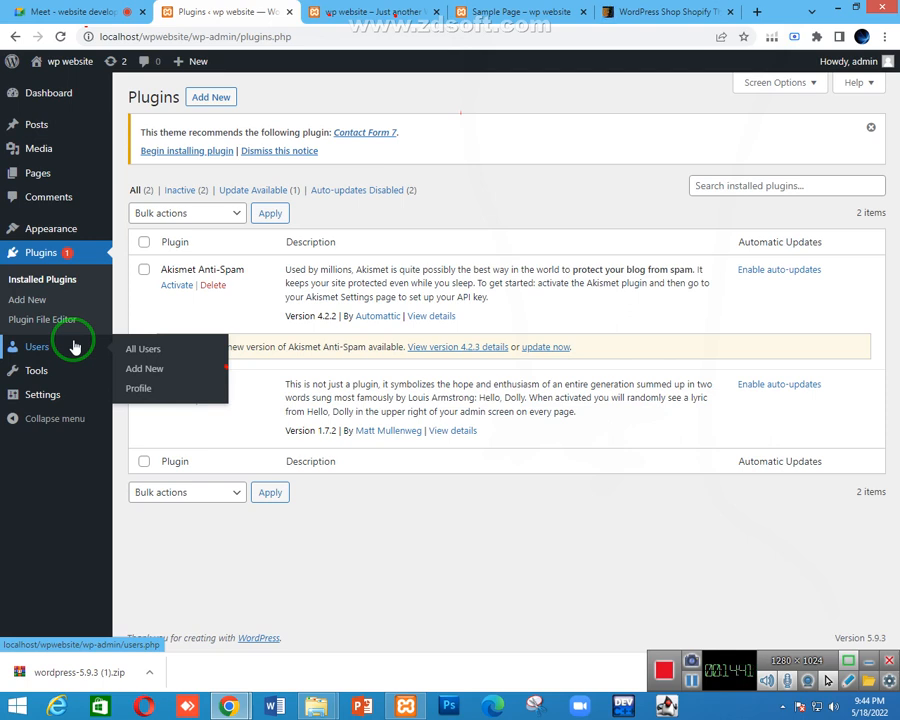
mouse_move(30, 390)
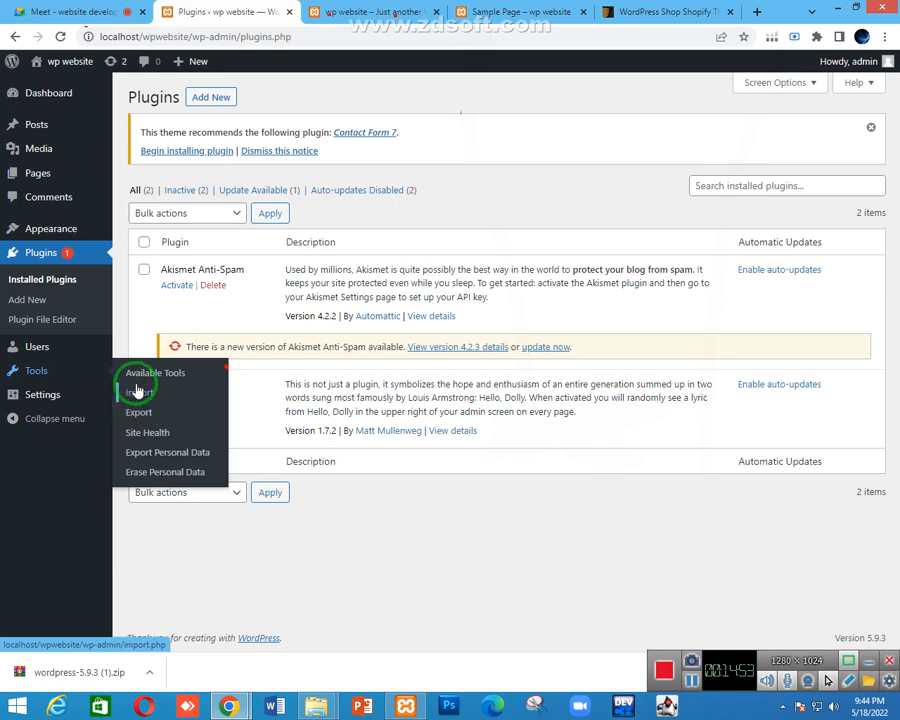
mouse_move(50, 408)
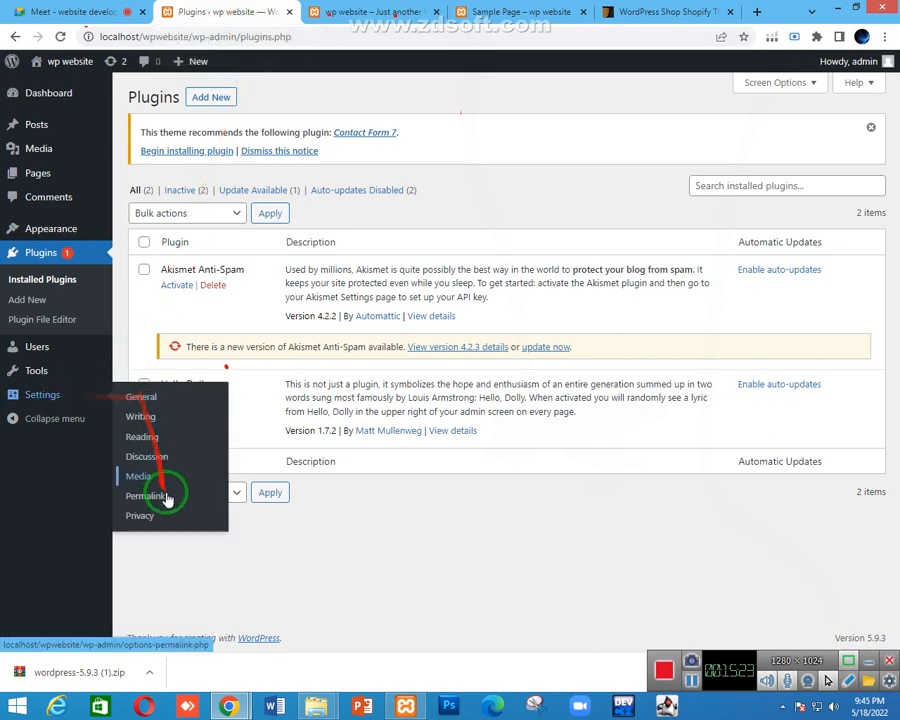
click(50, 12)
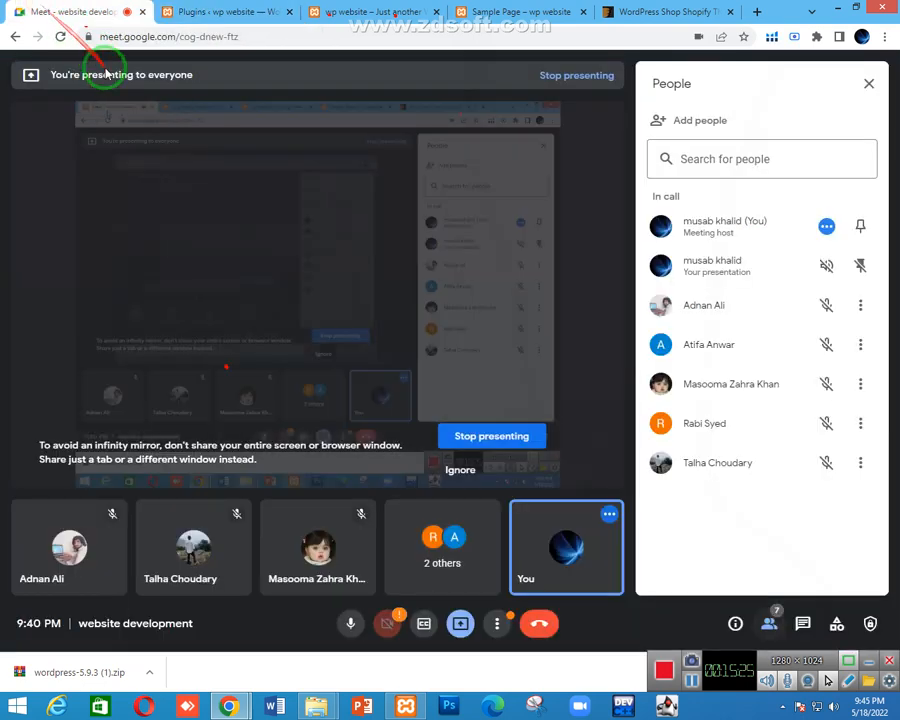
click(225, 12)
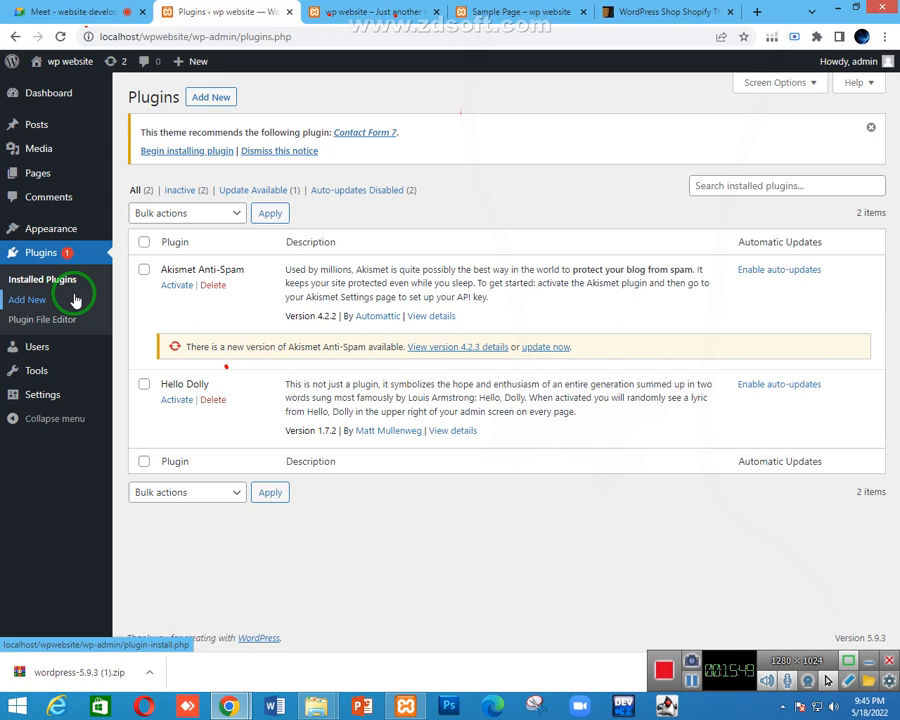
Select all plugins and bulk-delete Akismet Anti-Spam and Hello Dolly, confirming with OK
mouse_move(64, 229)
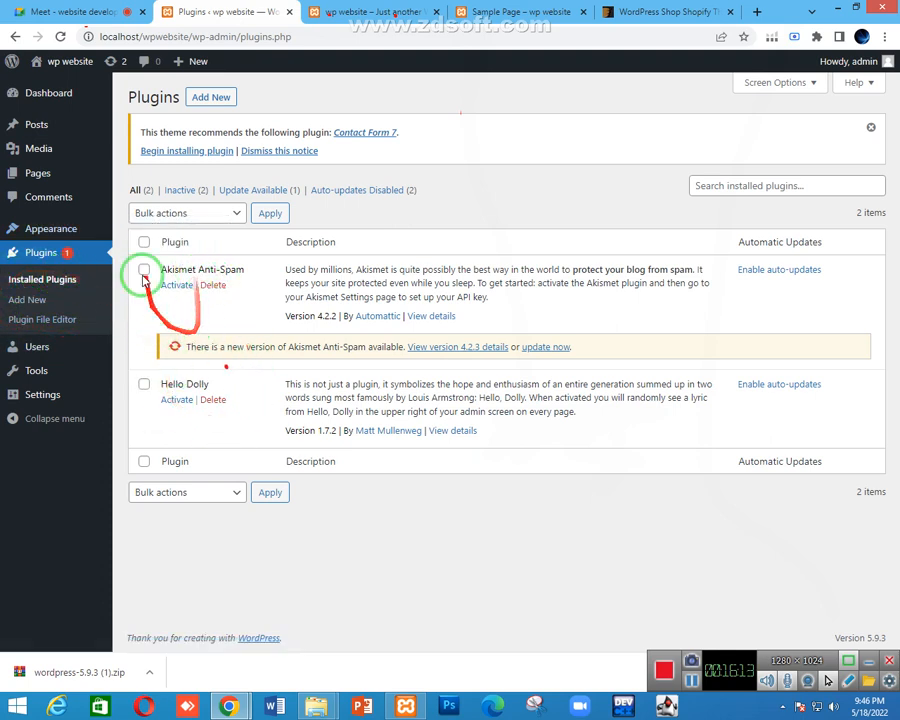
click(143, 242)
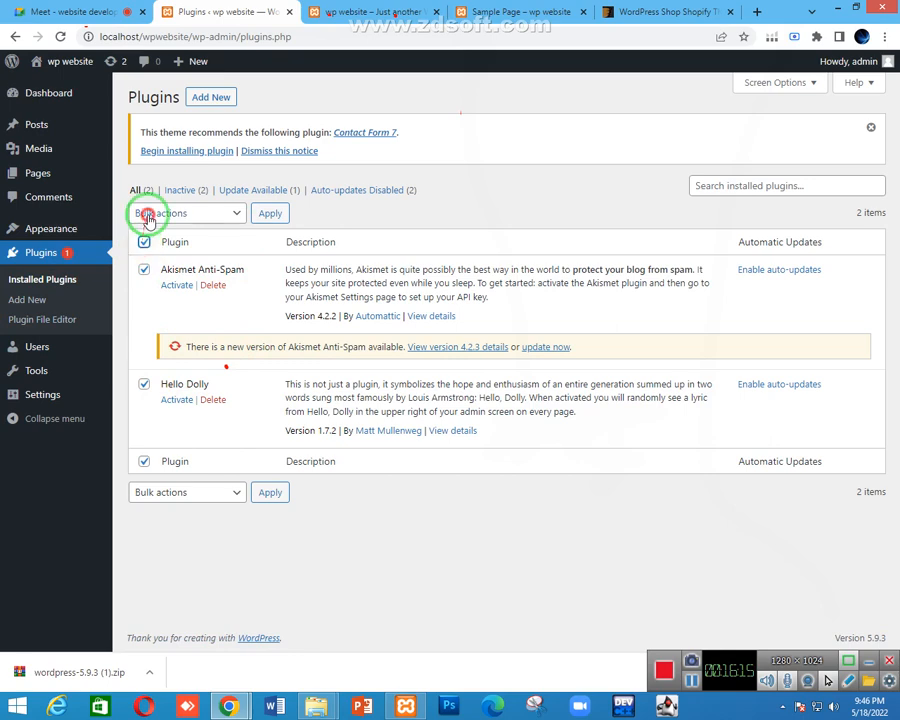
click(148, 216)
click(158, 286)
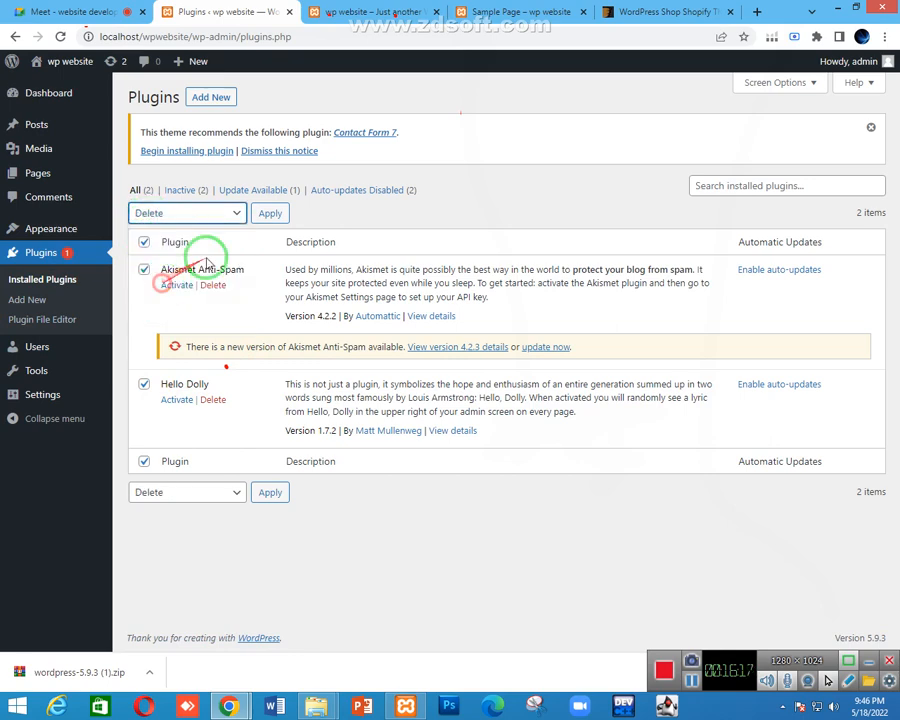
click(270, 213)
click(514, 129)
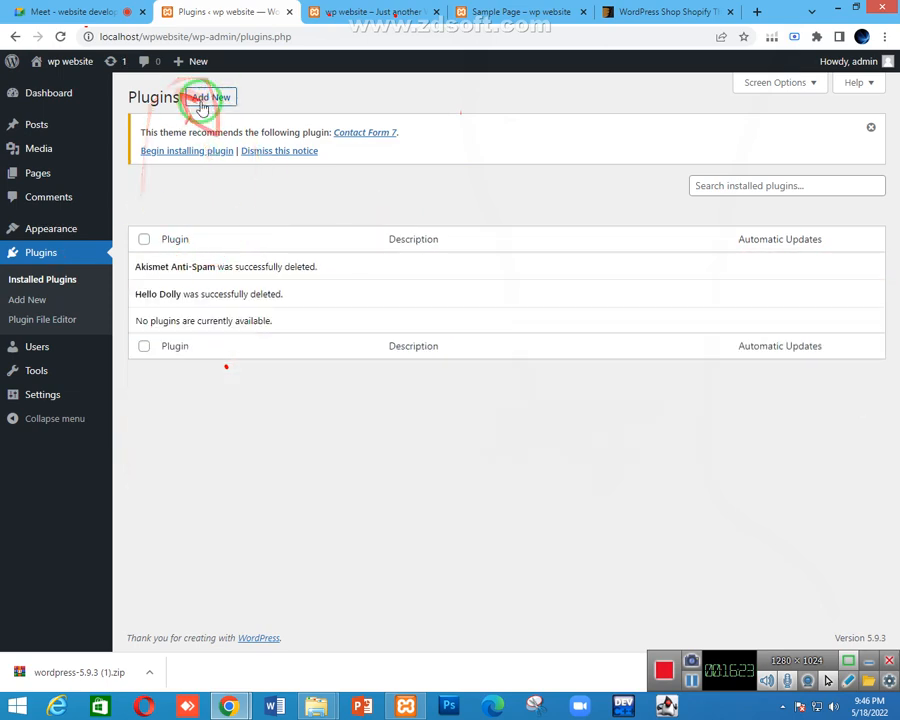
click(201, 104)
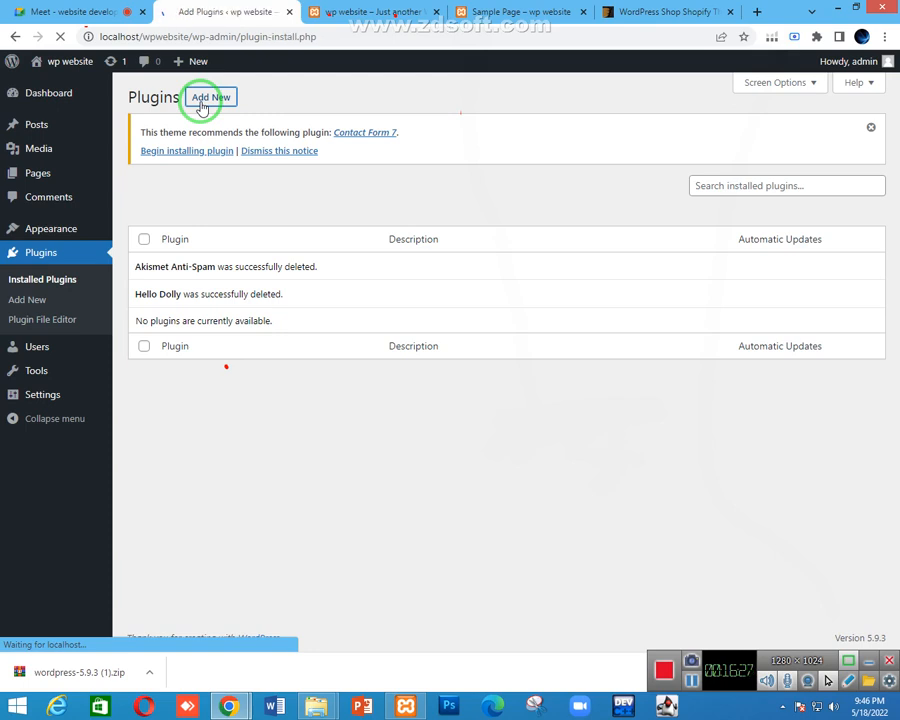
Glance at the site's front page in another tab, then focus the Search plugins box
click(370, 10)
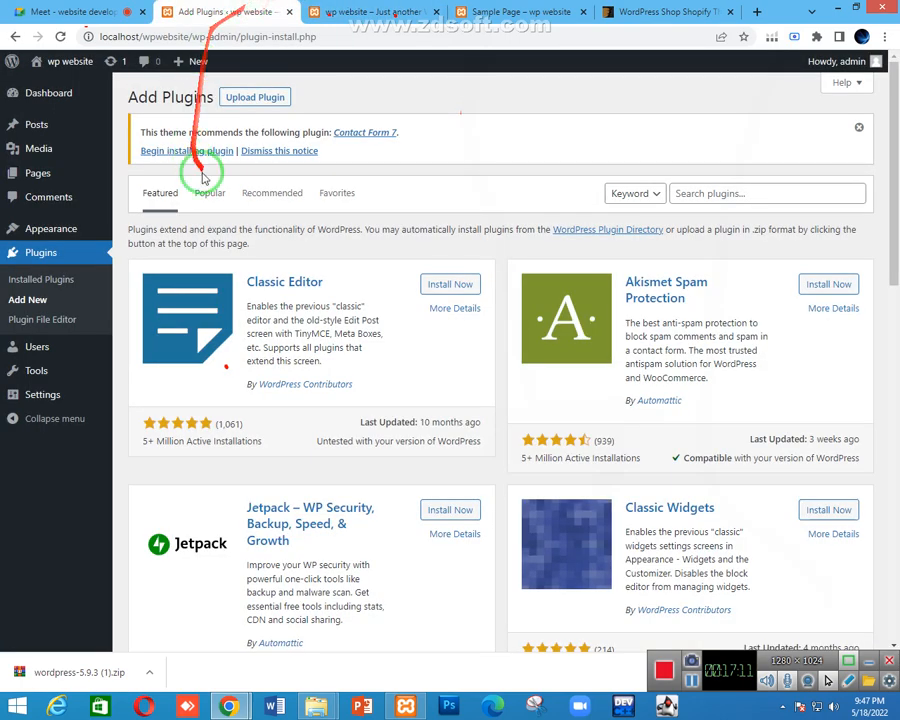
click(724, 188)
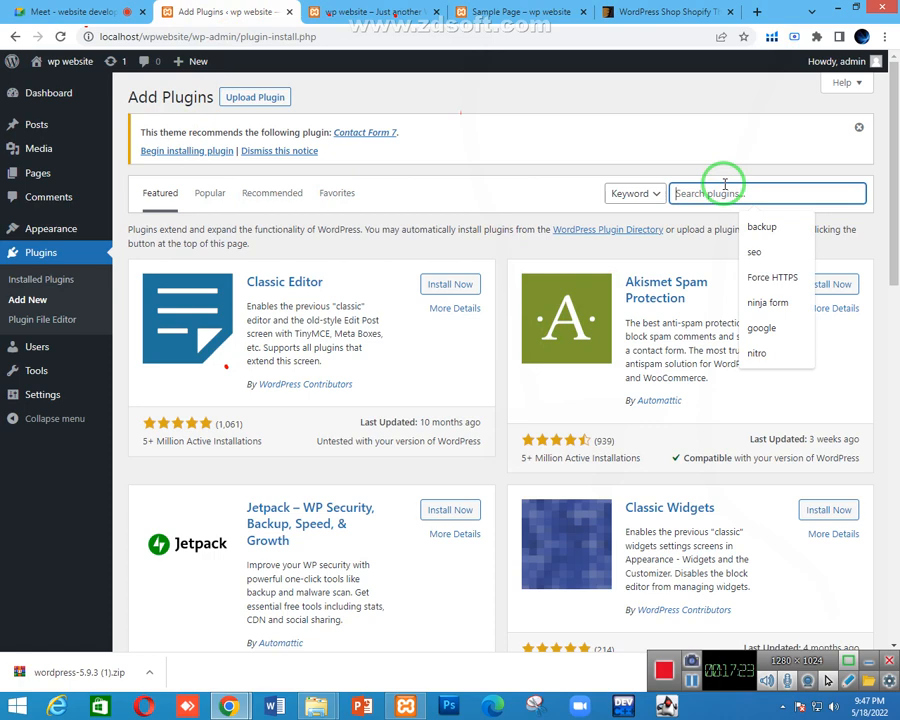
Search the plugin directory for 'slider', scroll through the results, then erase the query
text(slider)
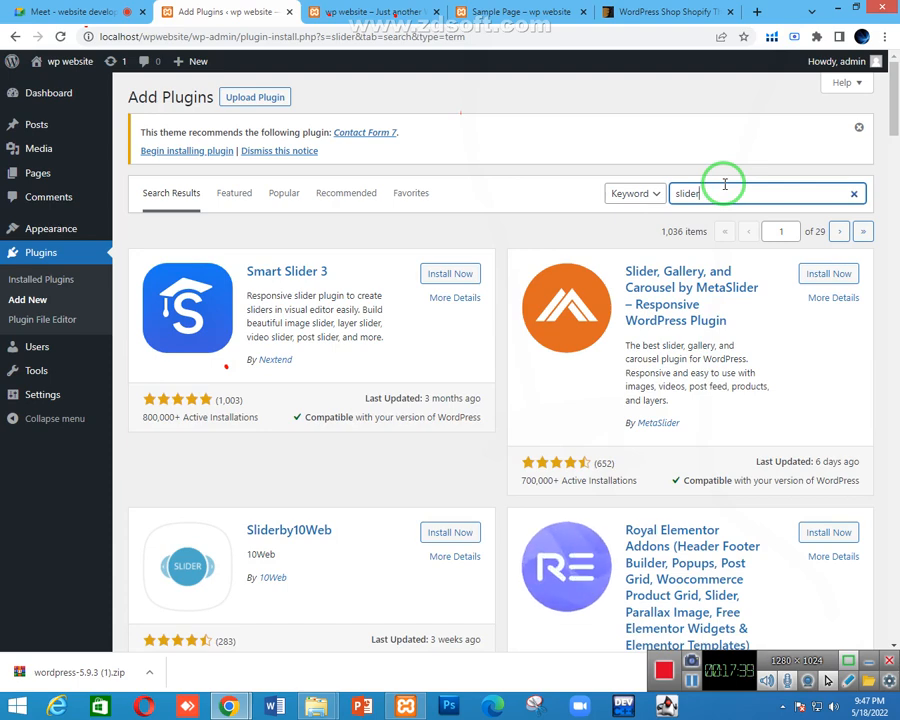
scroll(422, 482, down, 2)
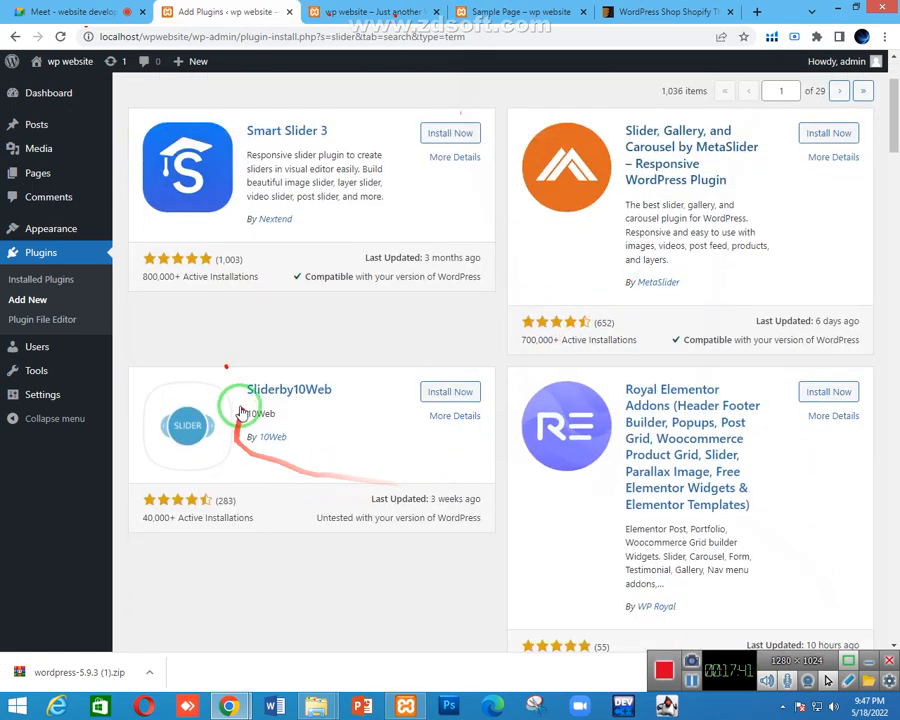
scroll(554, 362, down, 2)
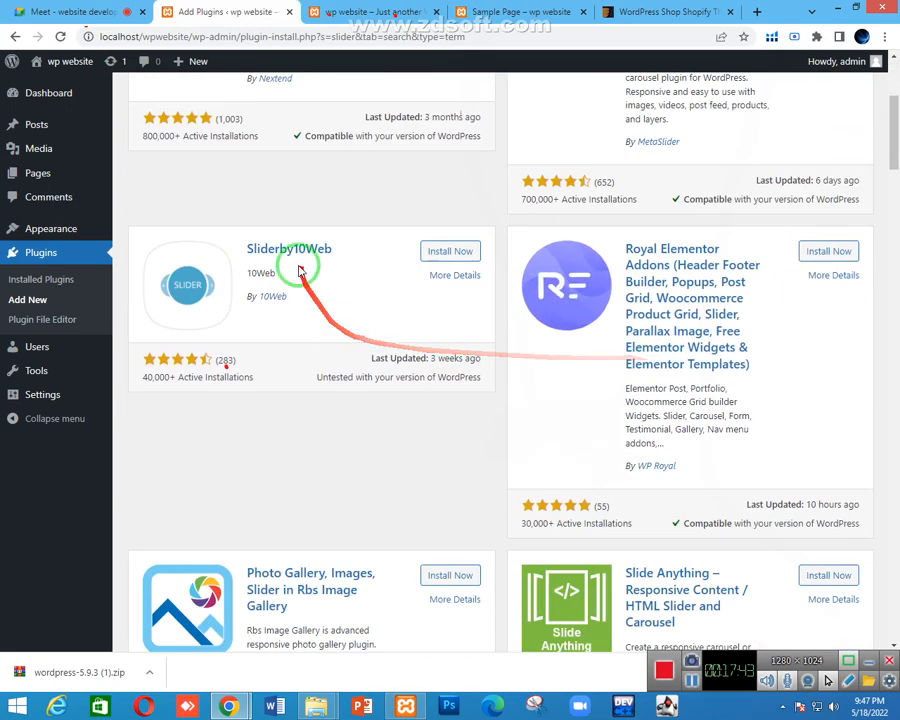
scroll(665, 300, down, 5)
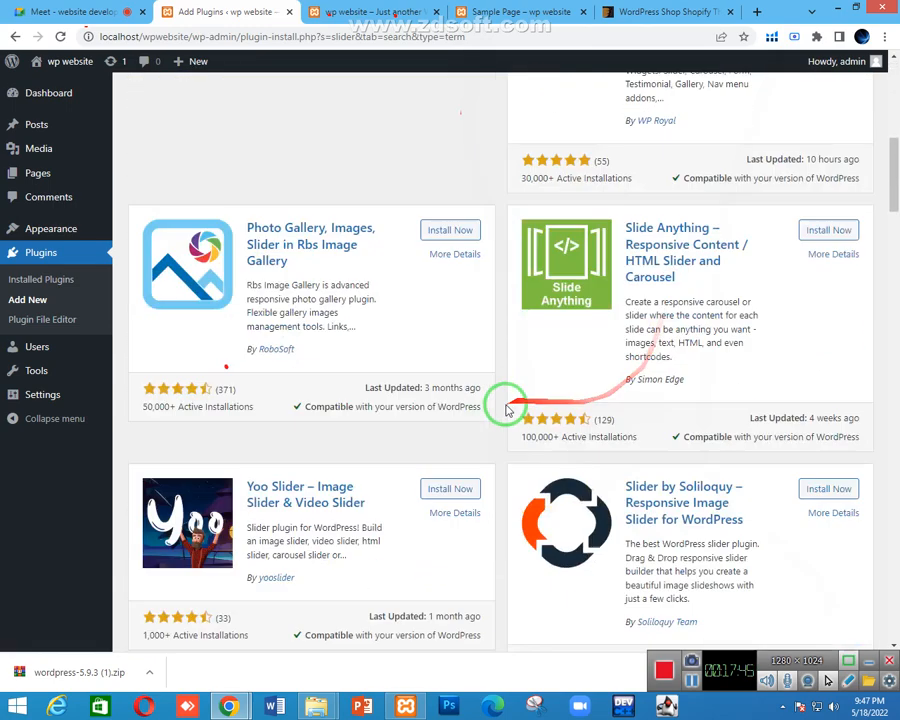
scroll(500, 405, down, 4)
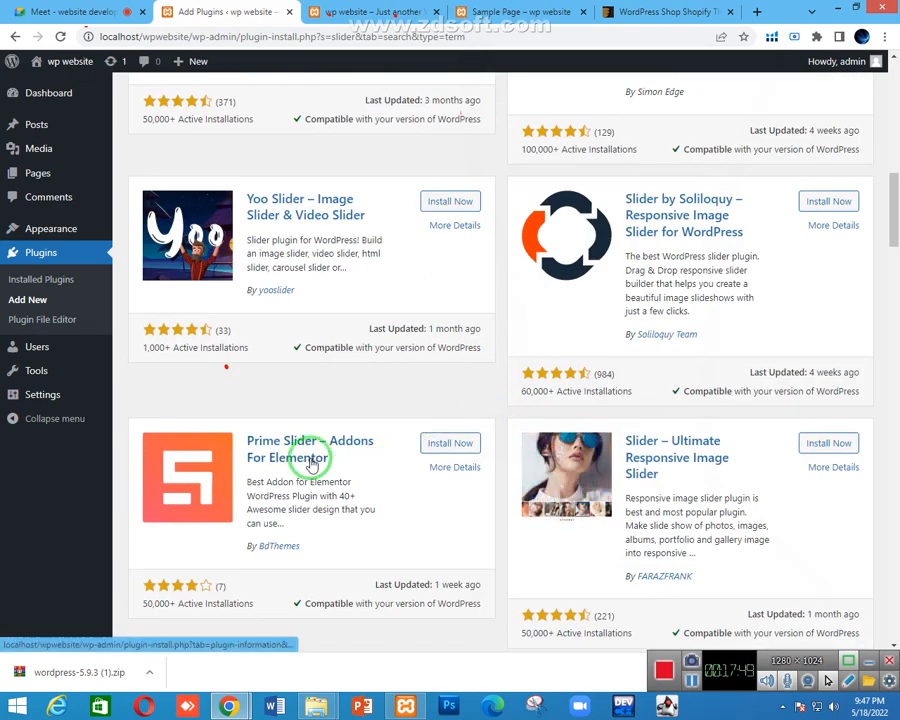
scroll(310, 460, down, 3)
scroll(311, 458, up, 12)
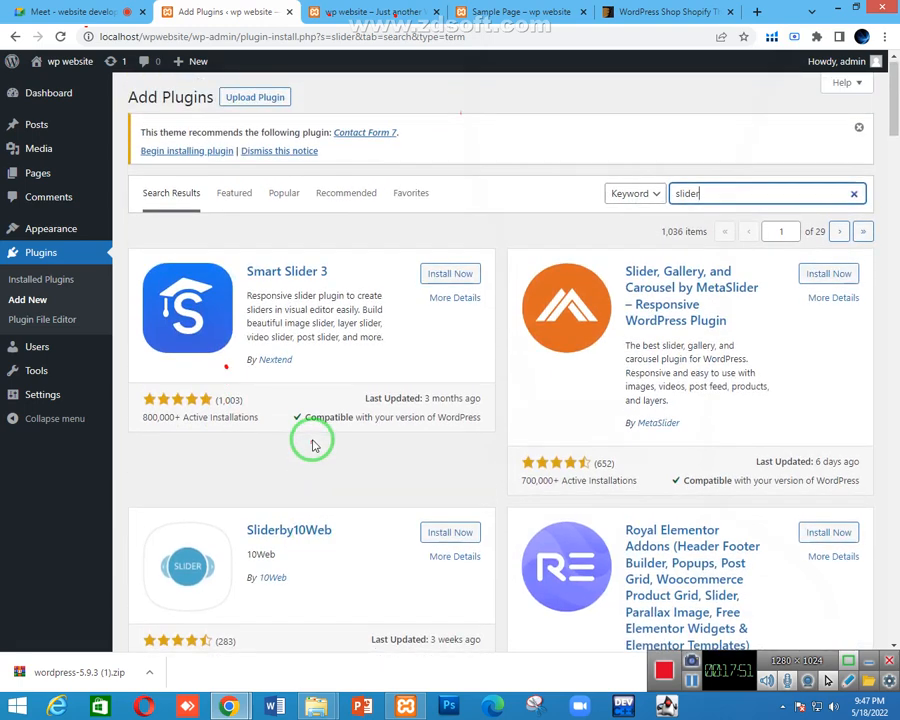
double_click(725, 194)
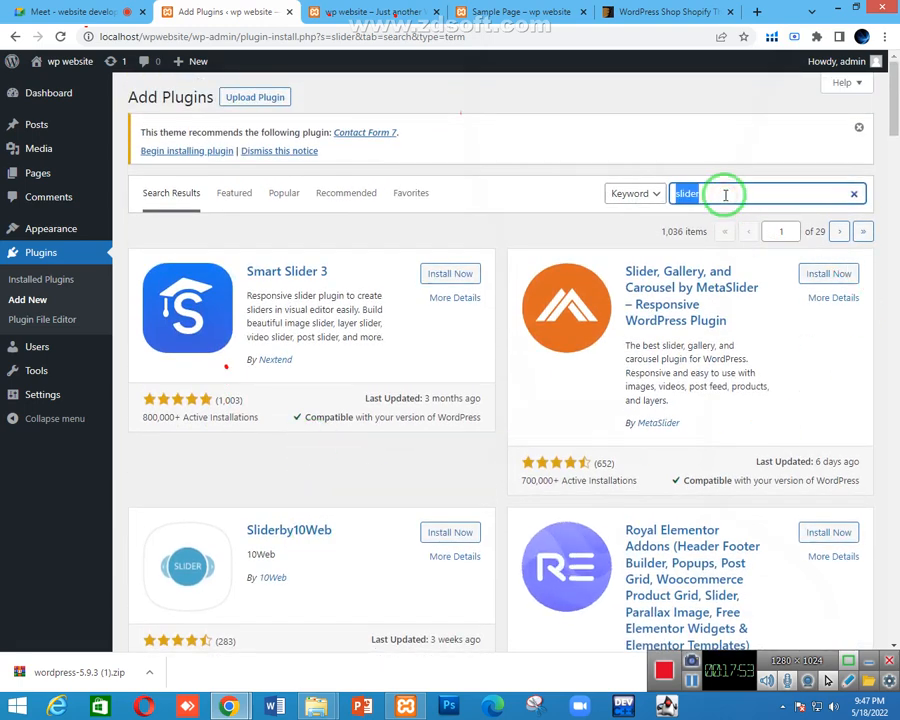
key(BackSpace)
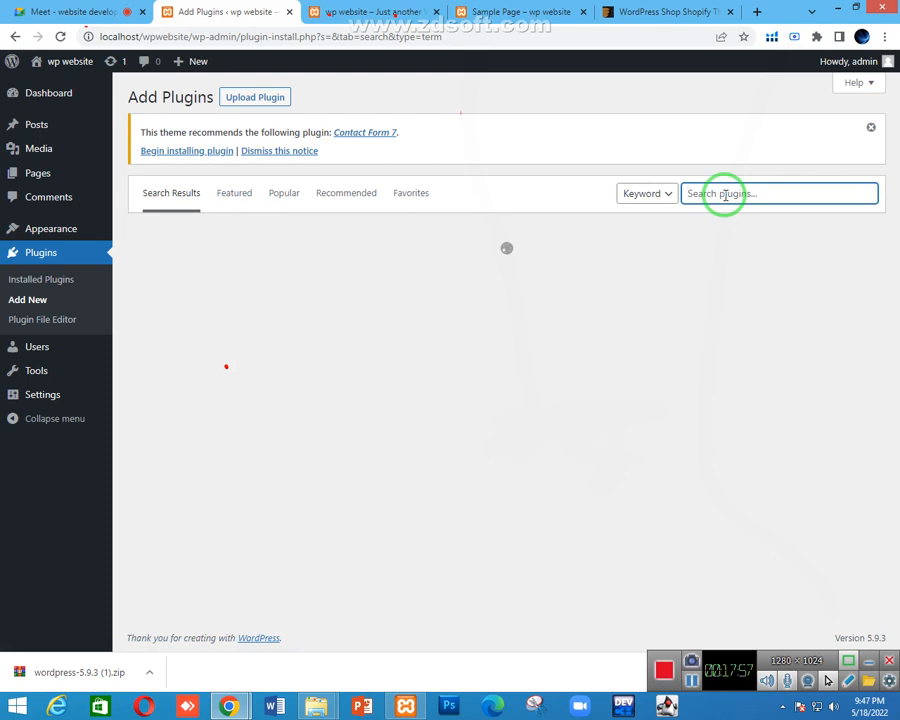
Search plugins for 'contact form' and install Contact Form 7
text(contact form)
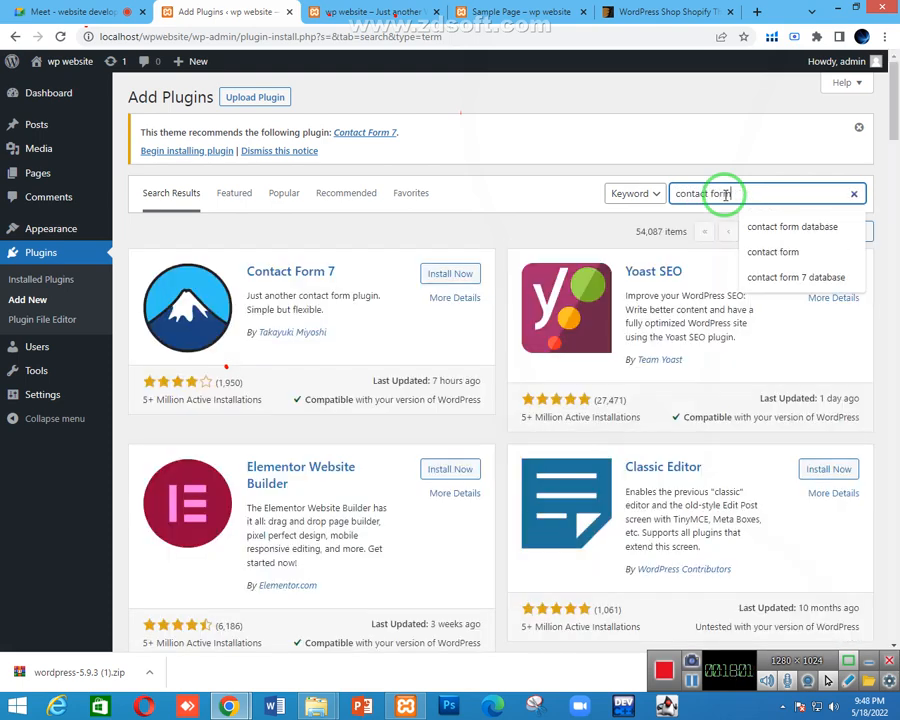
key(Return)
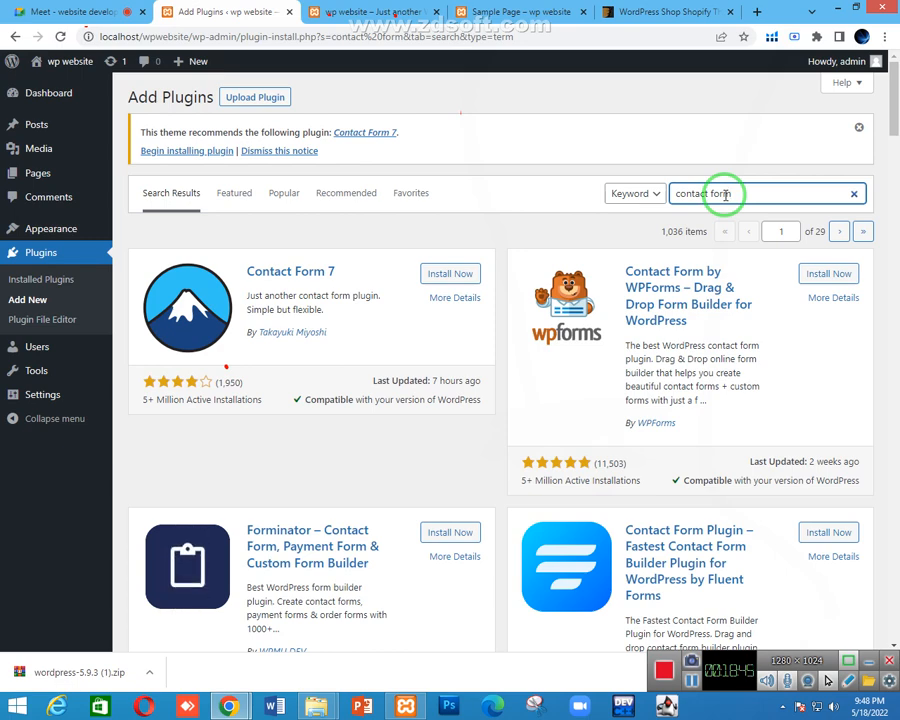
click(465, 273)
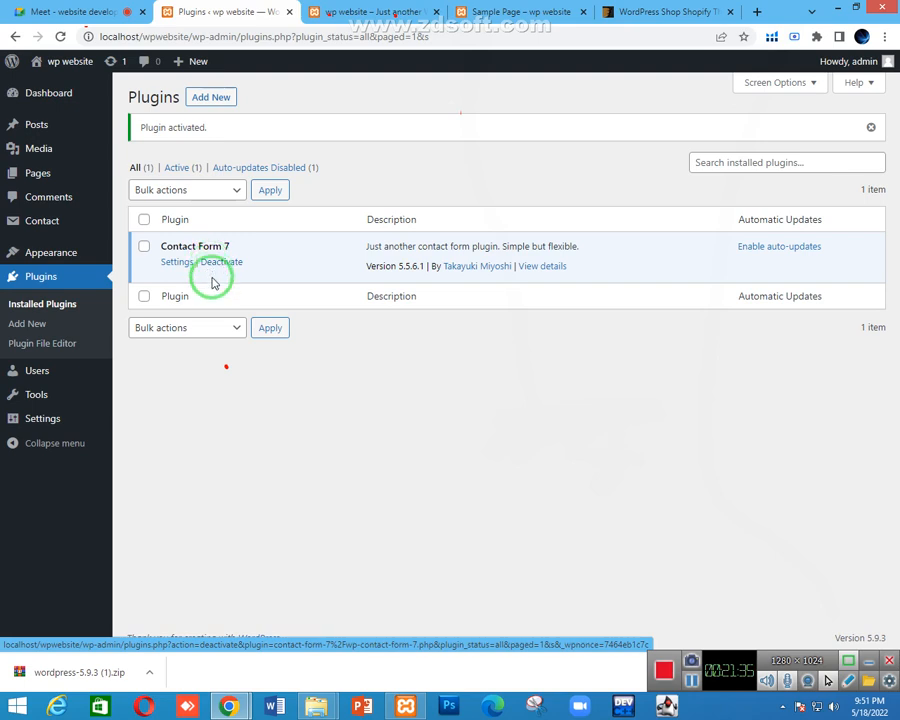
click(224, 263)
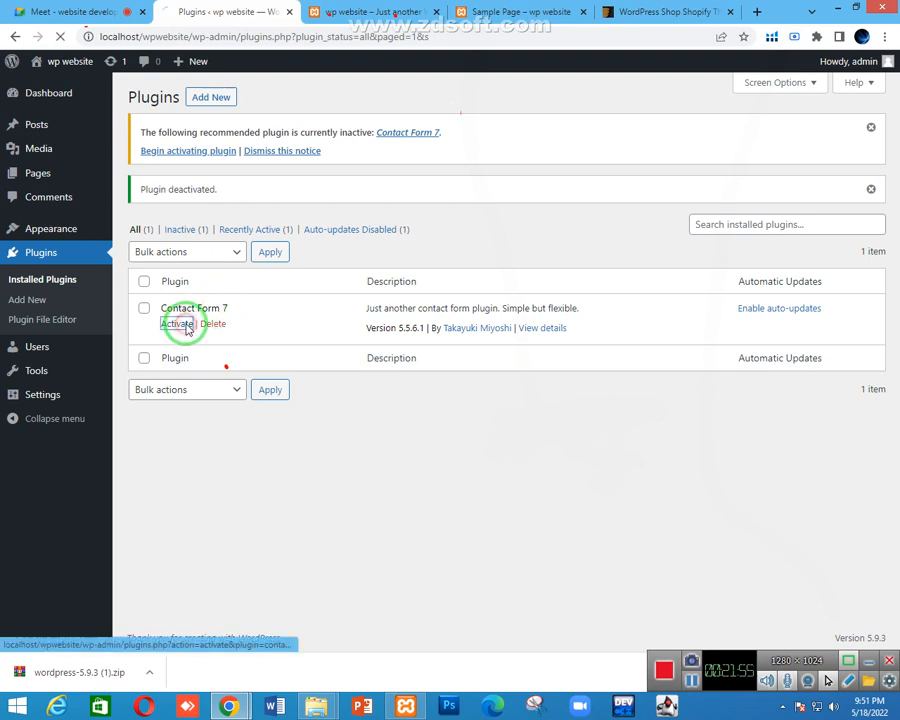
click(183, 323)
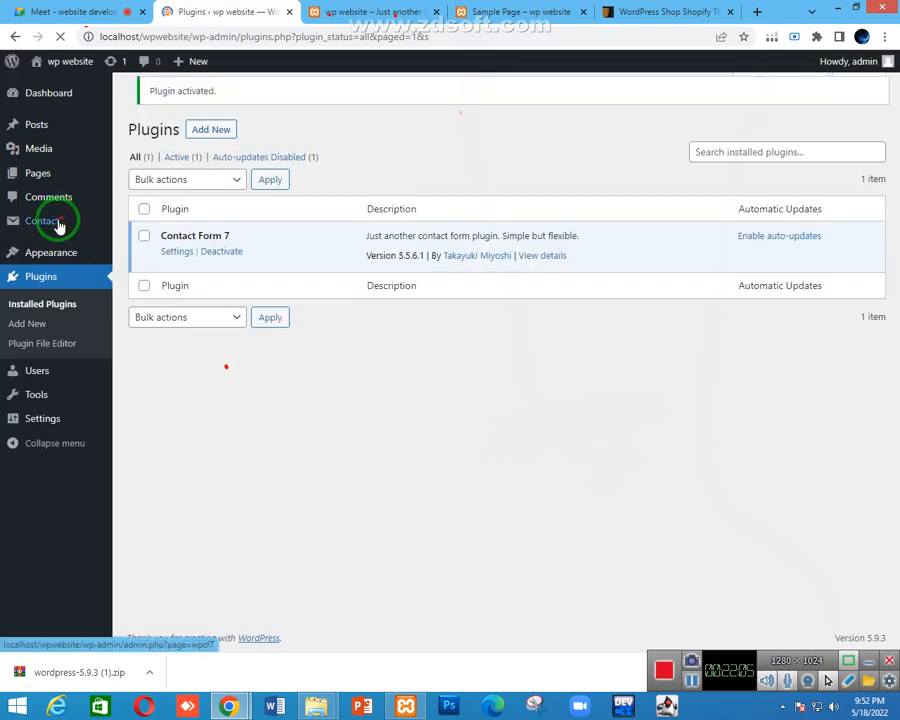
Open Contact Forms from the admin sidebar to list Contact form 1 and its shortcode
mouse_move(43, 232)
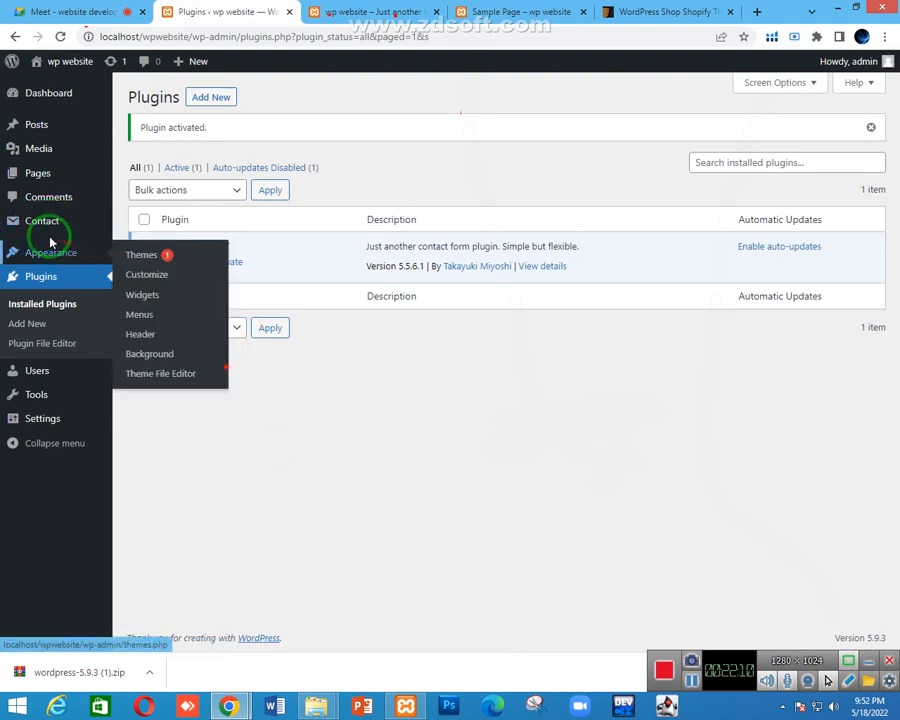
mouse_move(16, 224)
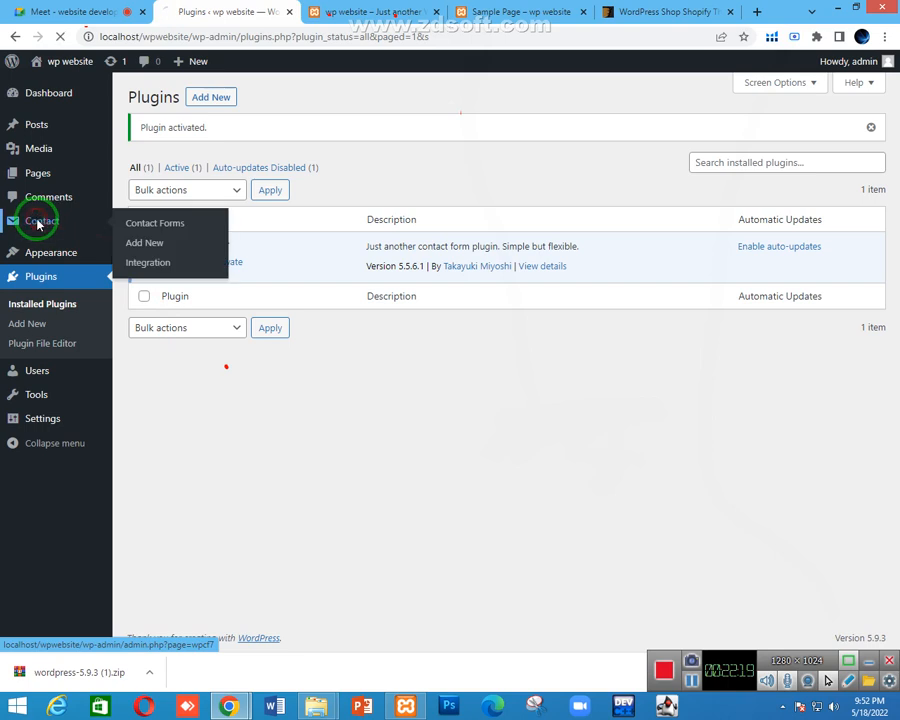
click(38, 224)
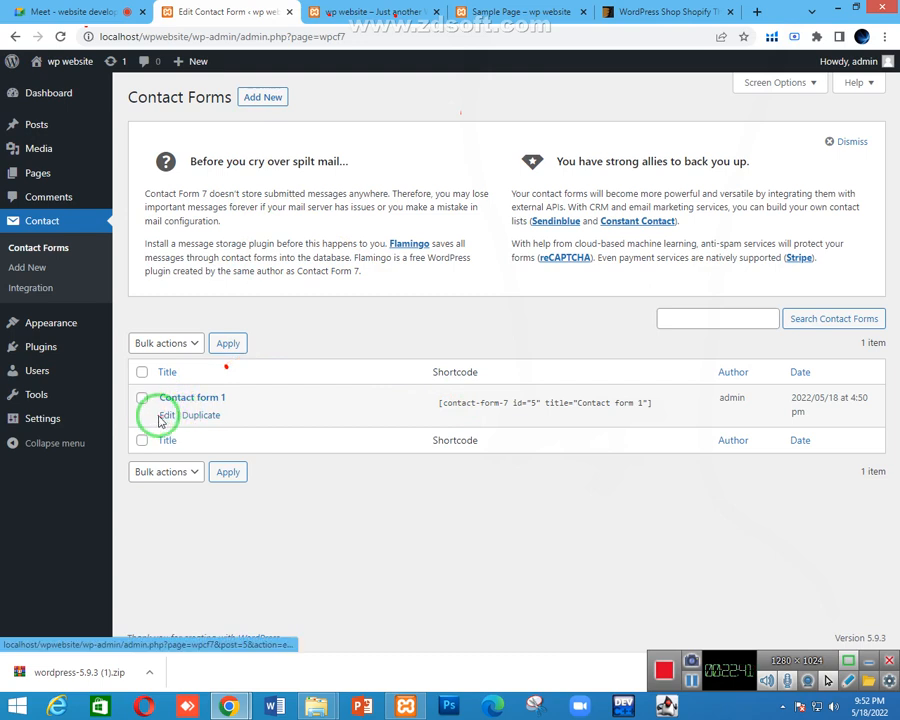
Edit Contact form 1 and scroll to its name, email, subject and message template
click(166, 417)
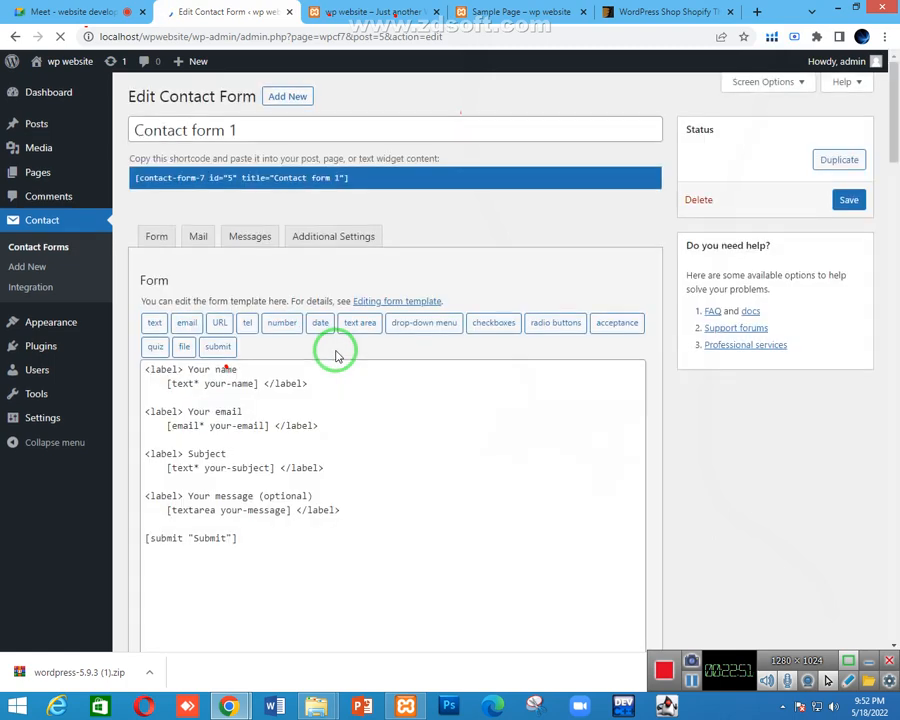
scroll(334, 352, down, 1)
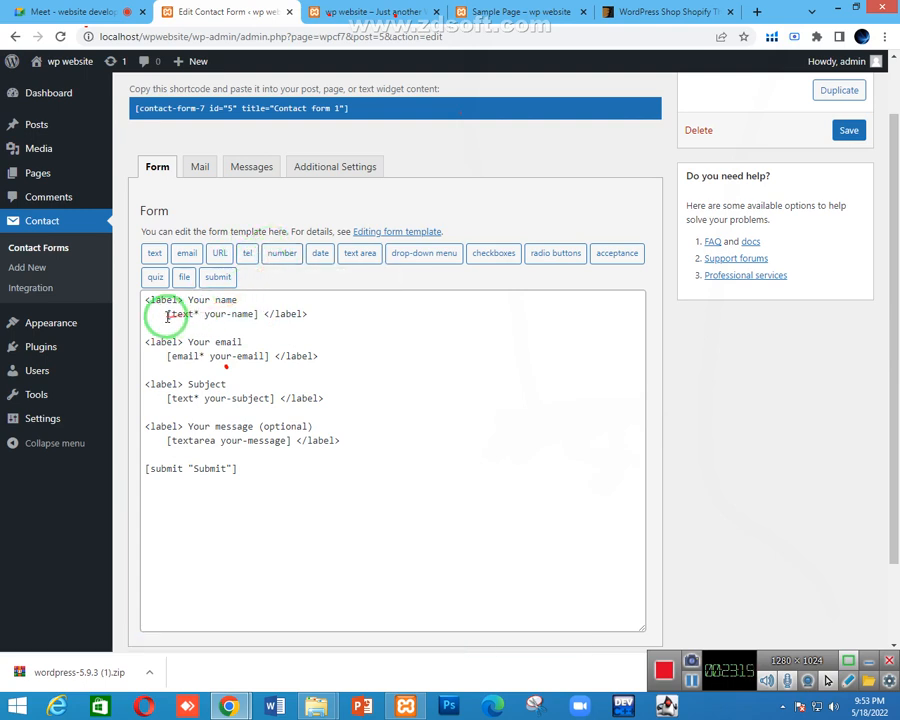
drag(168, 314, 256, 314)
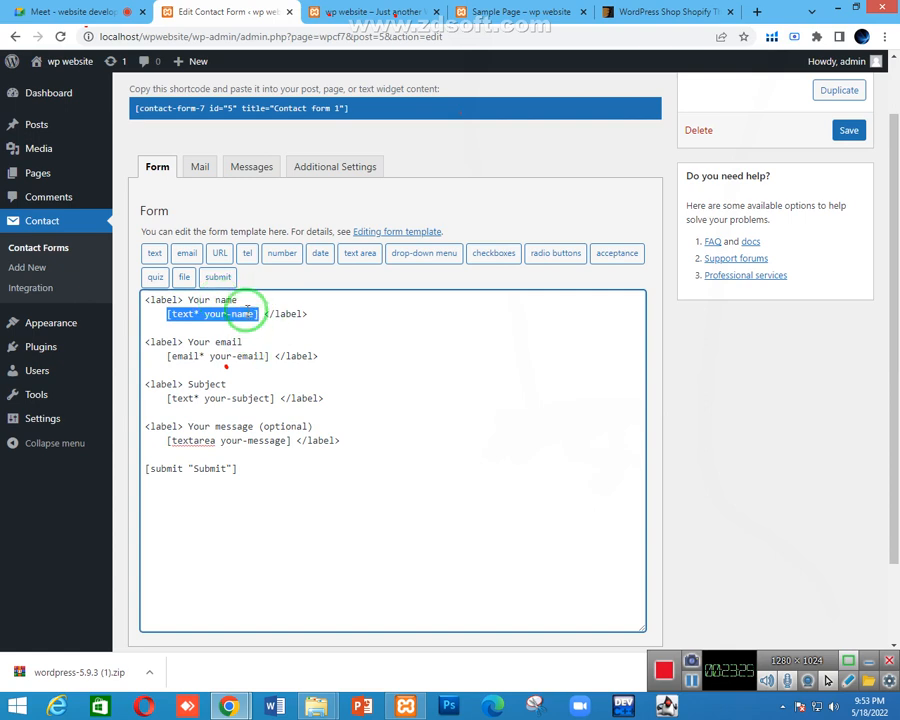
drag(186, 300, 236, 297)
click(190, 341)
drag(188, 341, 245, 341)
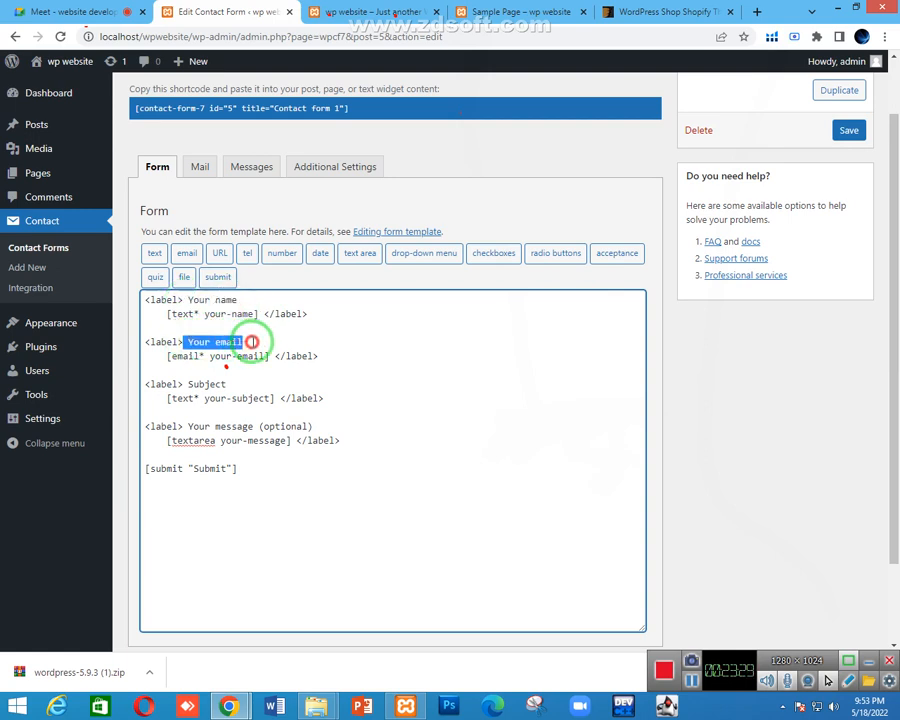
drag(189, 384, 228, 384)
drag(188, 426, 254, 426)
click(255, 425)
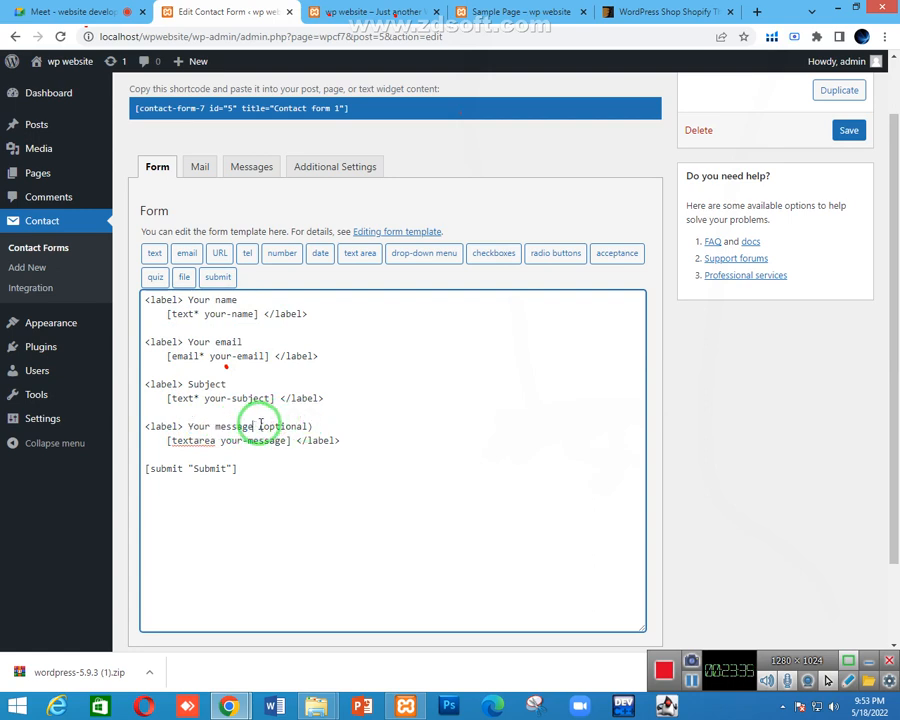
drag(258, 426, 312, 425)
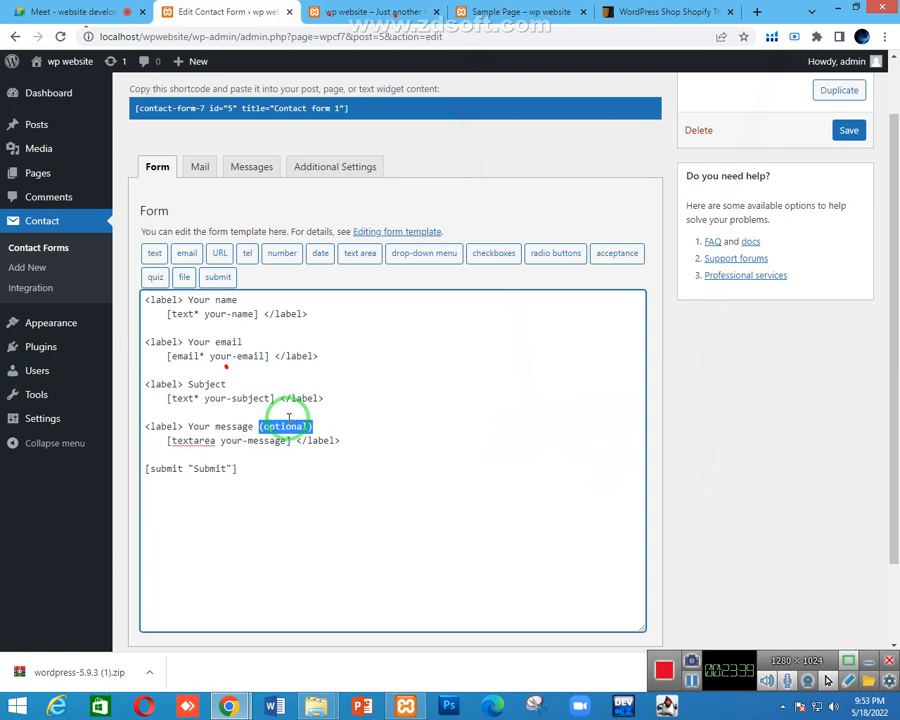
click(201, 355)
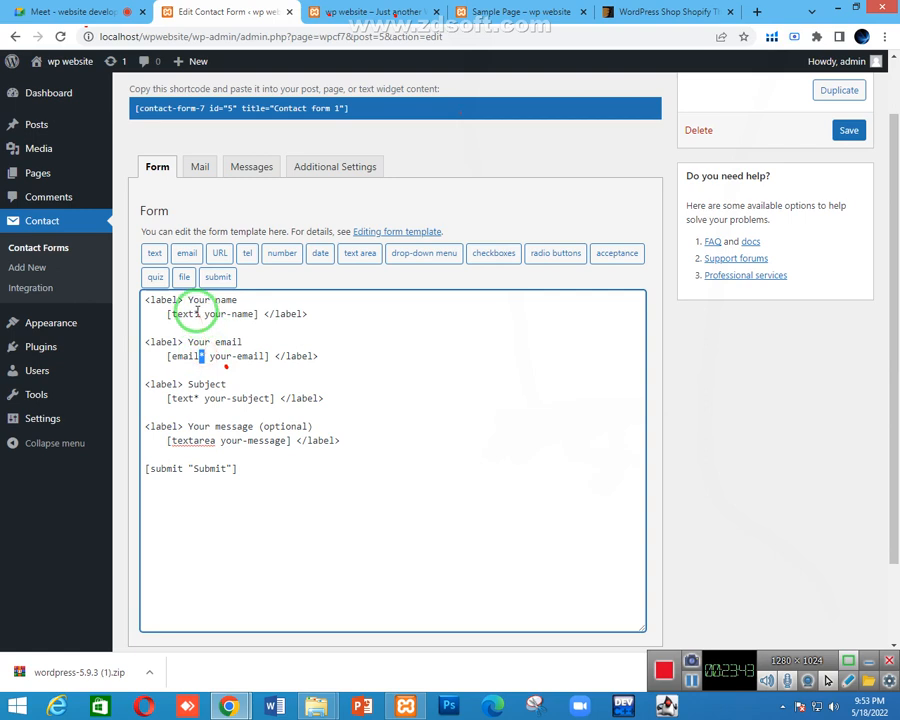
click(195, 312)
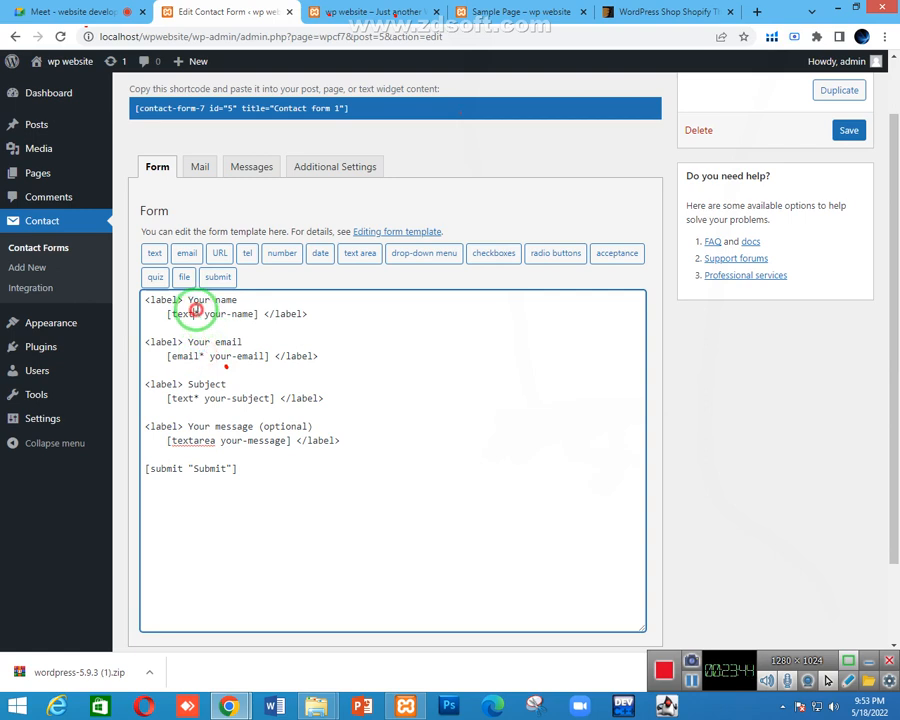
click(195, 398)
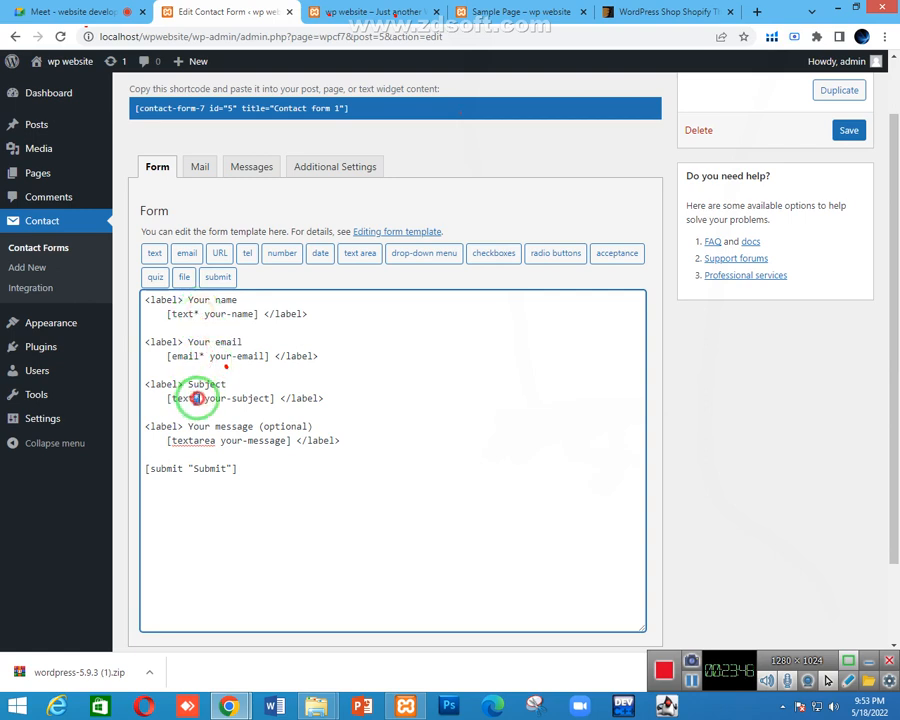
drag(222, 467, 153, 467)
Select and copy the shortcode [contact-form-7 id="5" title="Contact form 1"]
click(226, 468)
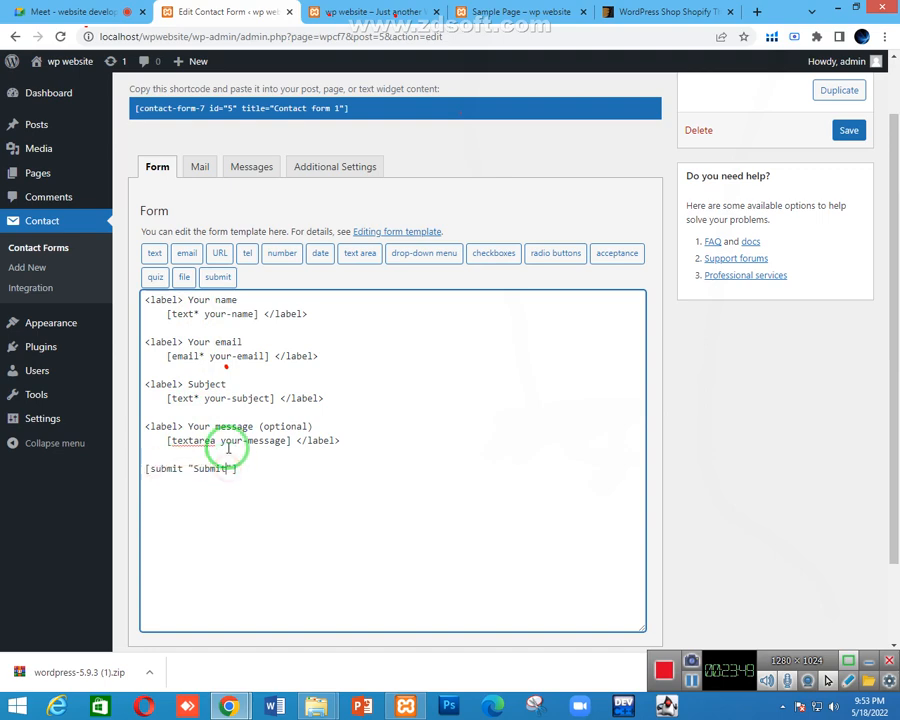
scroll(190, 220, up, 1)
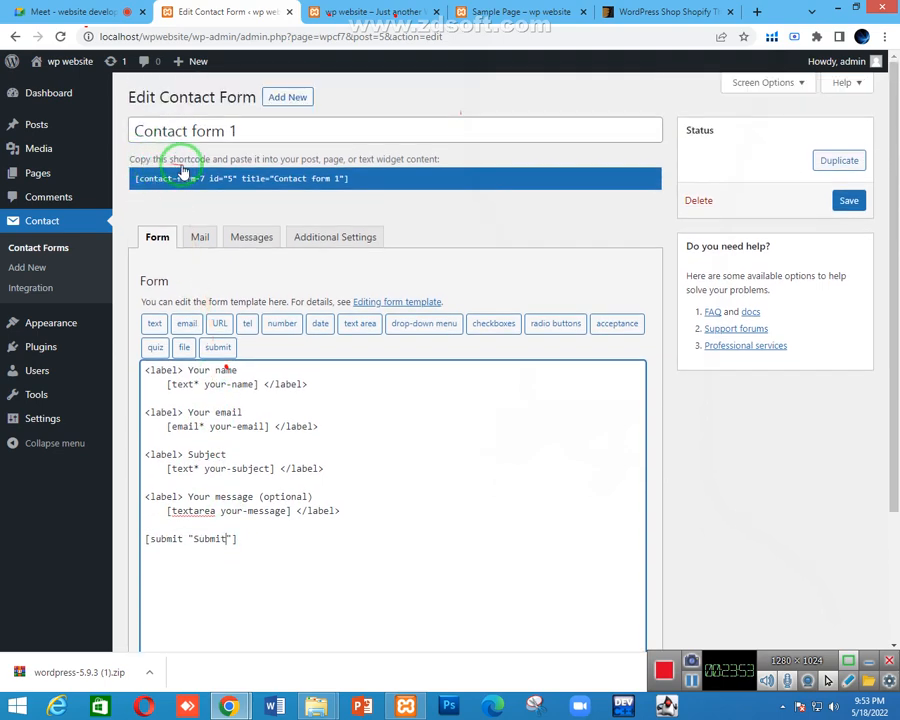
drag(128, 153, 220, 153)
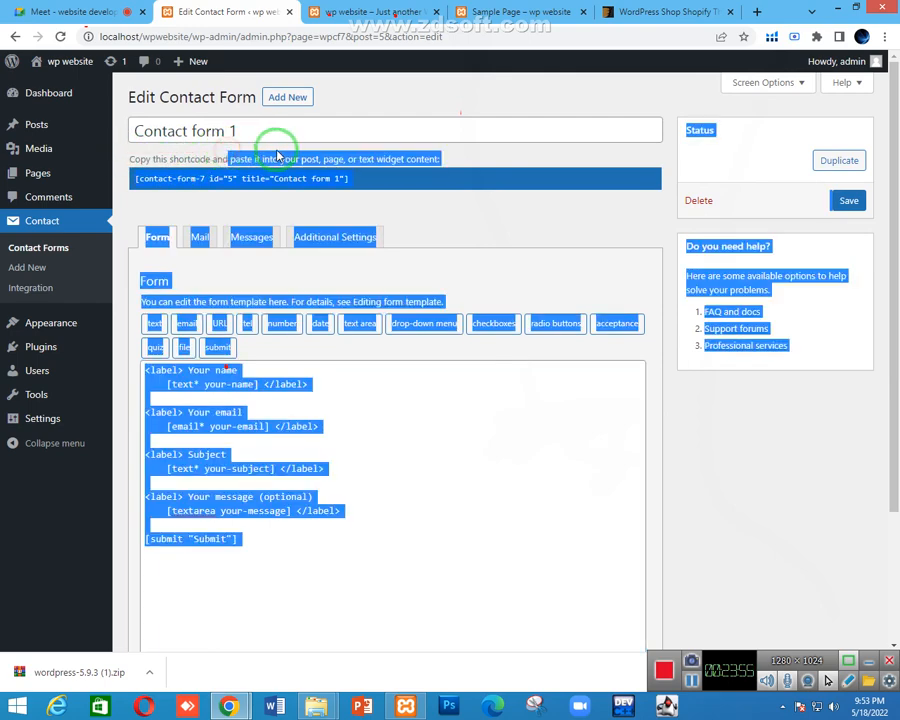
click(305, 155)
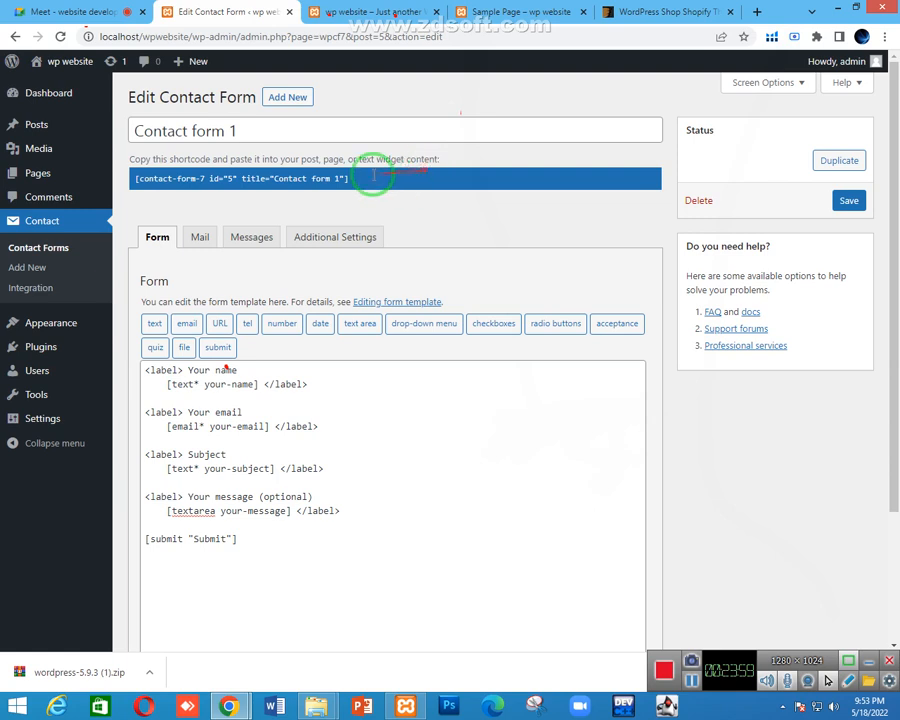
click(352, 175)
right_click(240, 178)
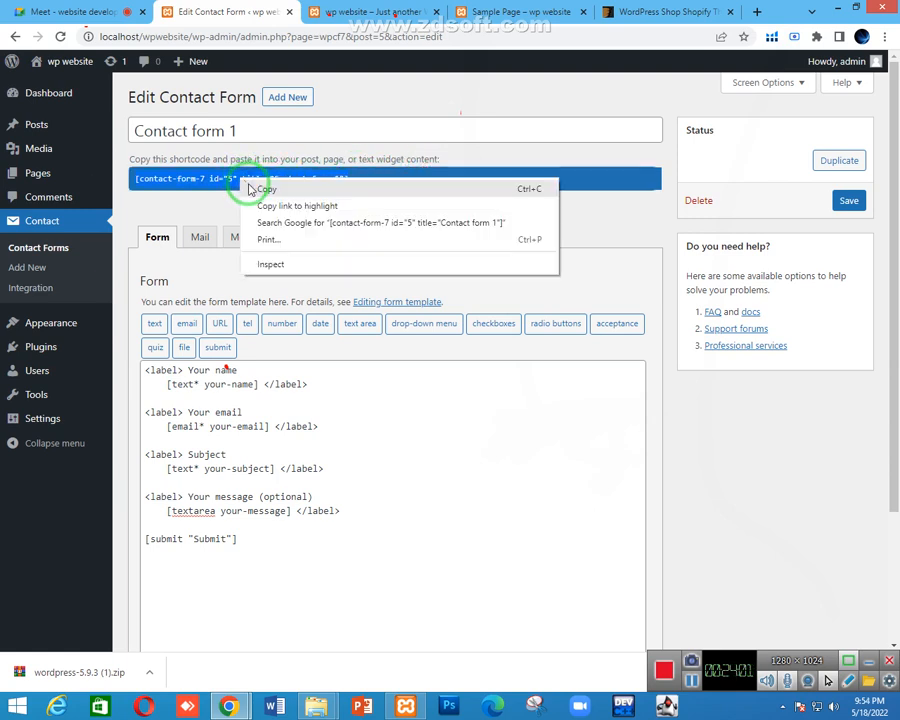
click(245, 190)
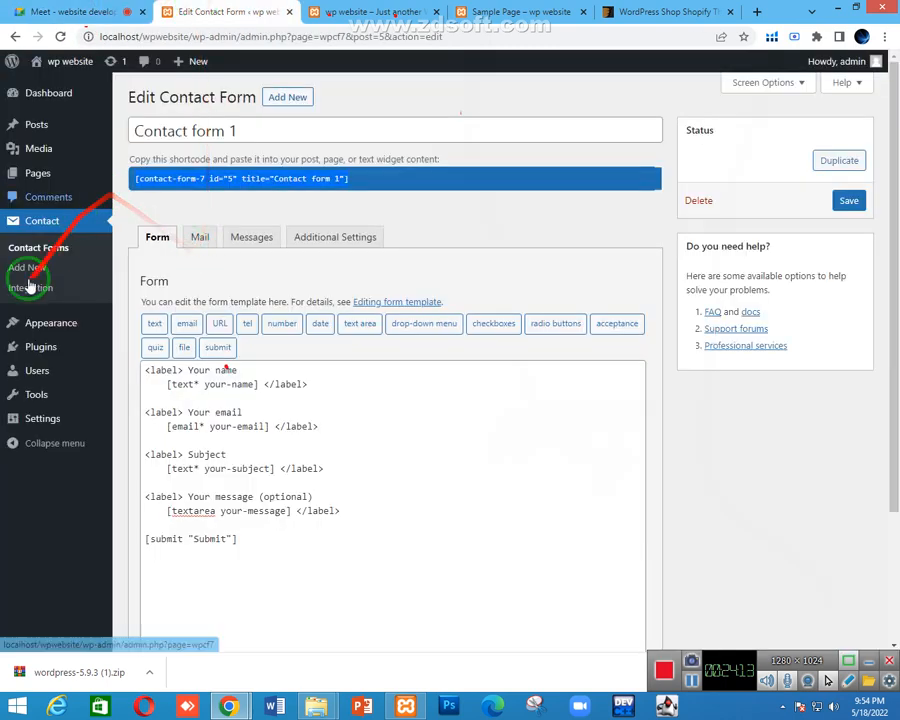
Open the All Pages list in a new browser tab
mouse_move(38, 180)
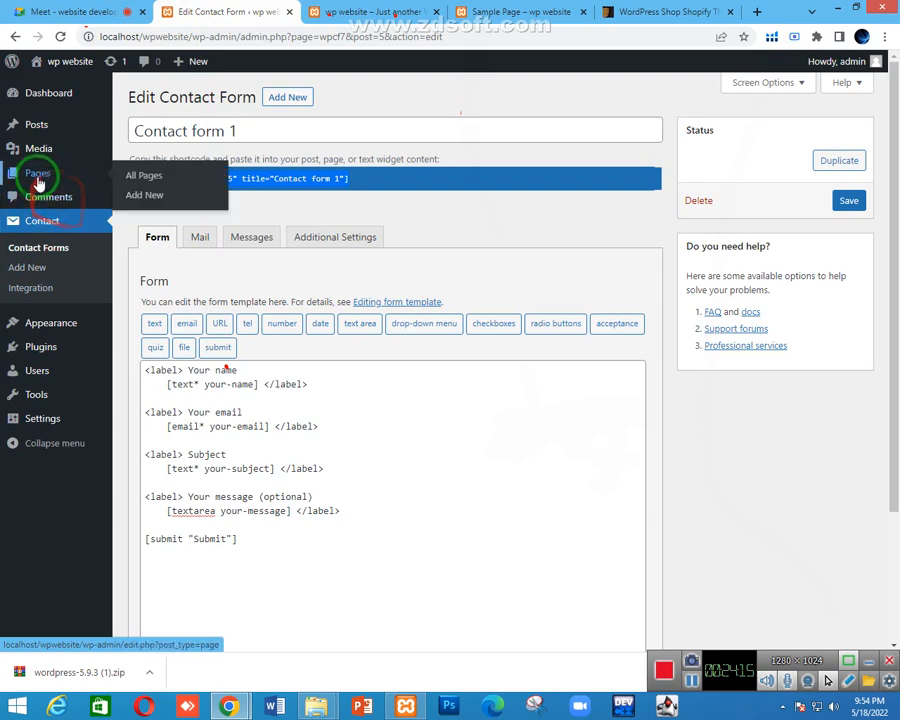
right_click(140, 177)
click(190, 187)
click(315, 12)
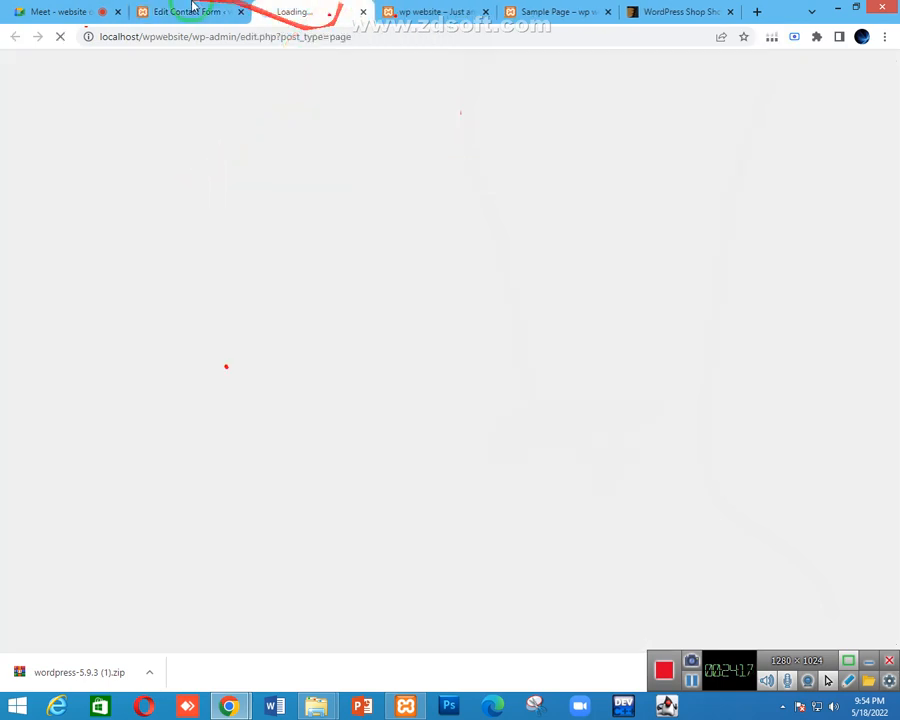
click(292, 8)
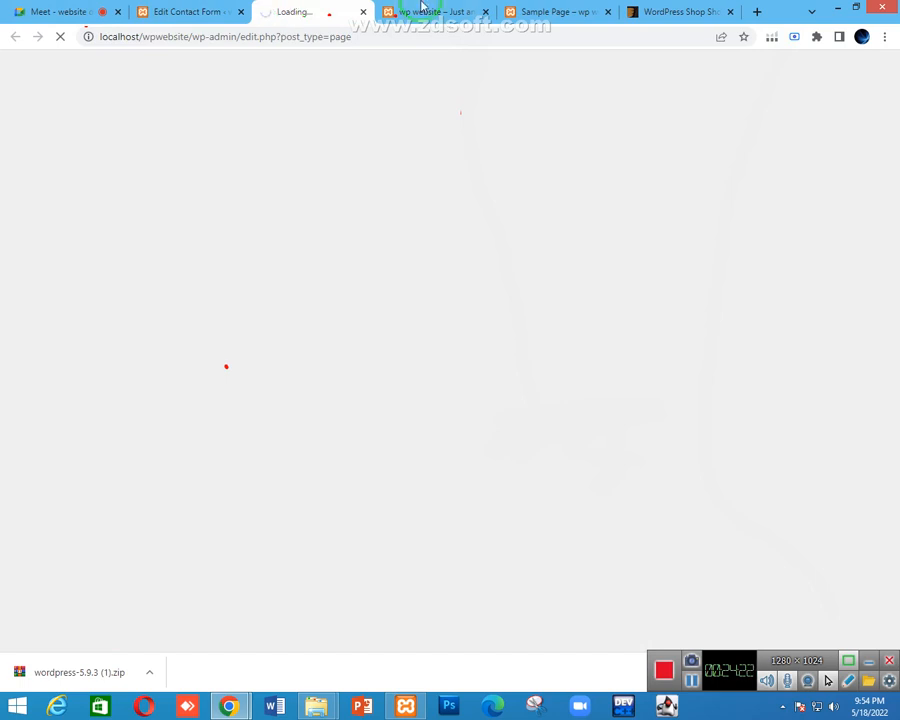
Close the old Sample Page tab and return to the Pages list tab
click(424, 8)
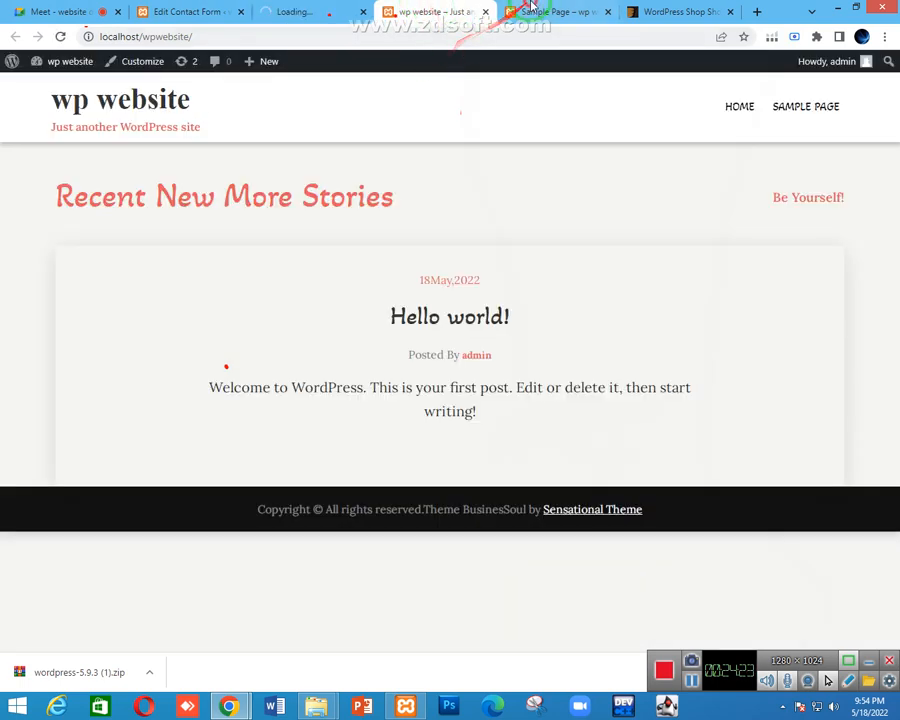
click(598, 12)
click(607, 12)
click(346, 7)
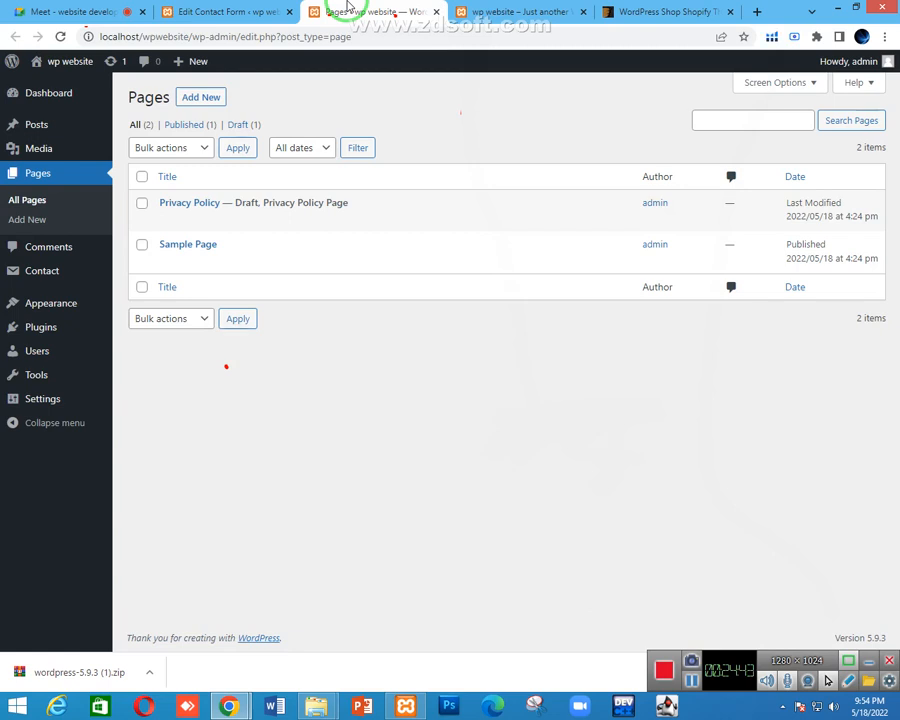
View the live Sample Page in a new tab, scroll through it, and return to Pages
mouse_move(155, 256)
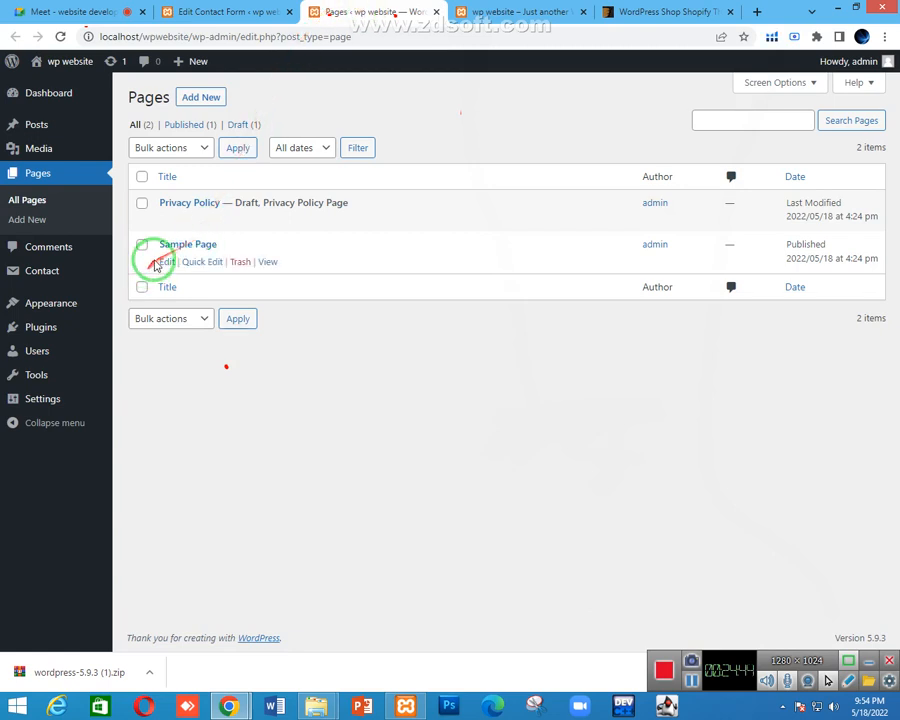
ctrl+click(268, 262)
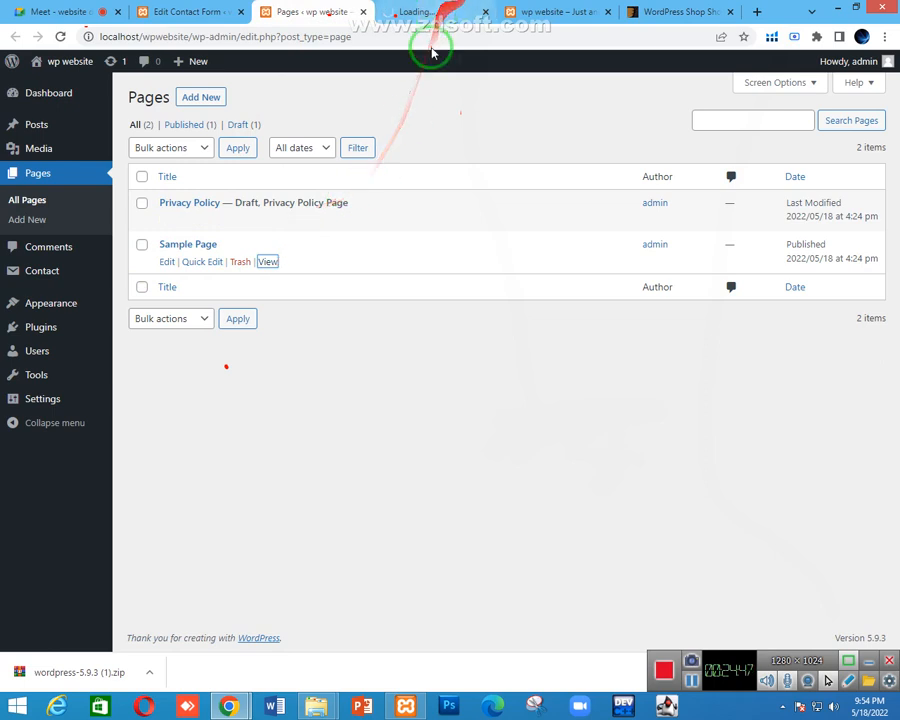
click(442, 14)
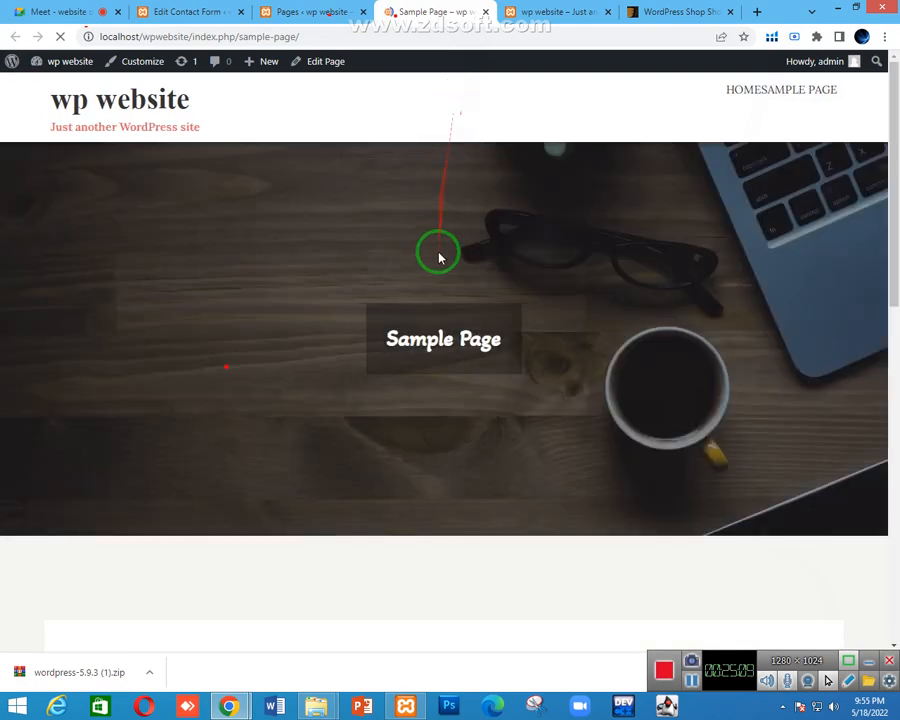
scroll(430, 250, down, 8)
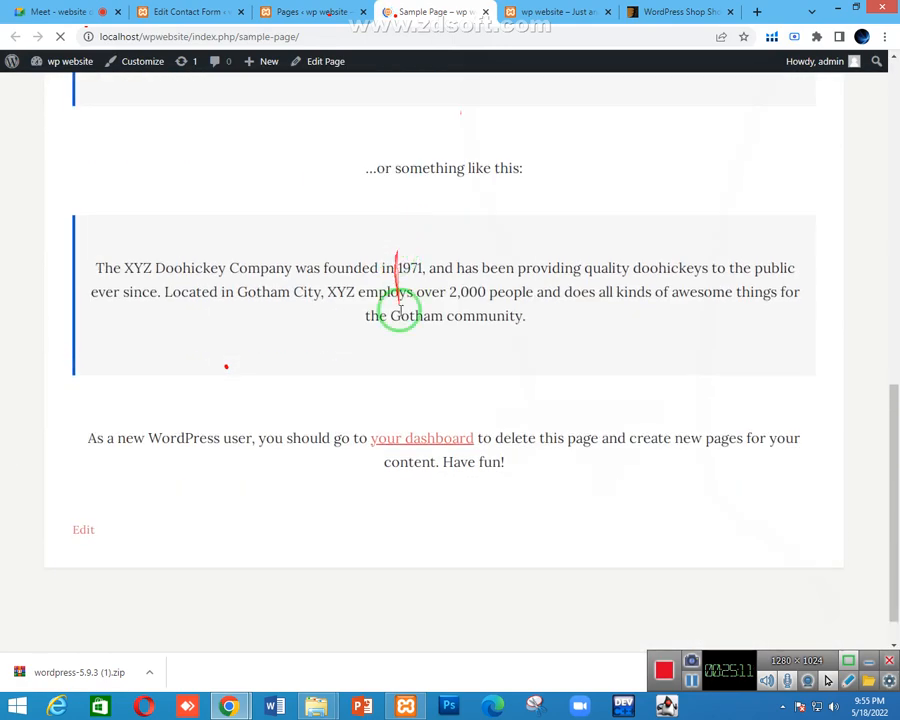
scroll(396, 372, up, 5)
click(354, 10)
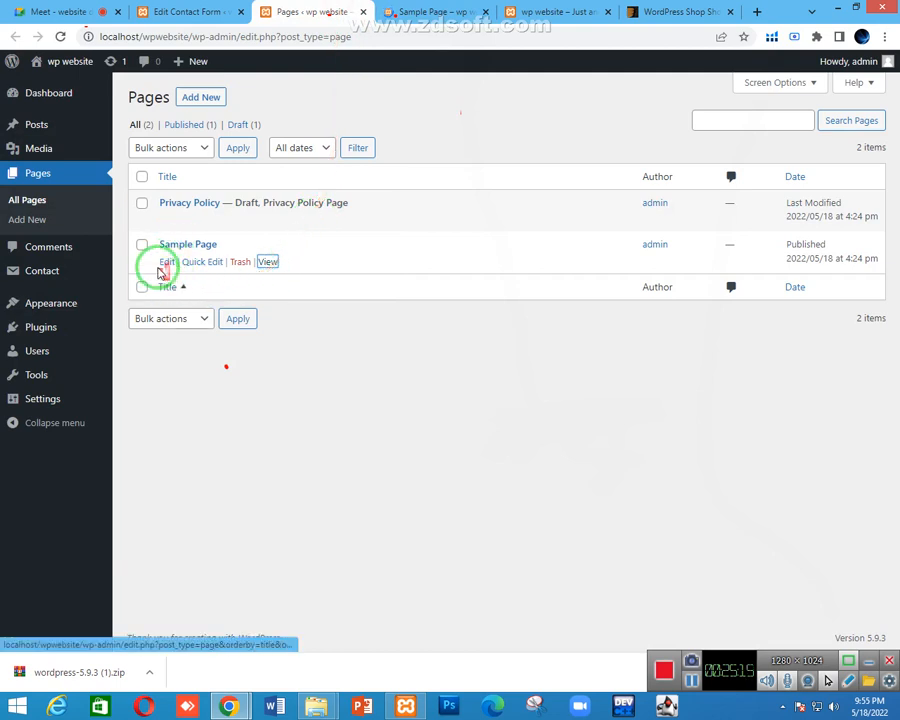
Open Sample Page from the Pages list in the block editor, glancing at the live page while it loads
click(168, 262)
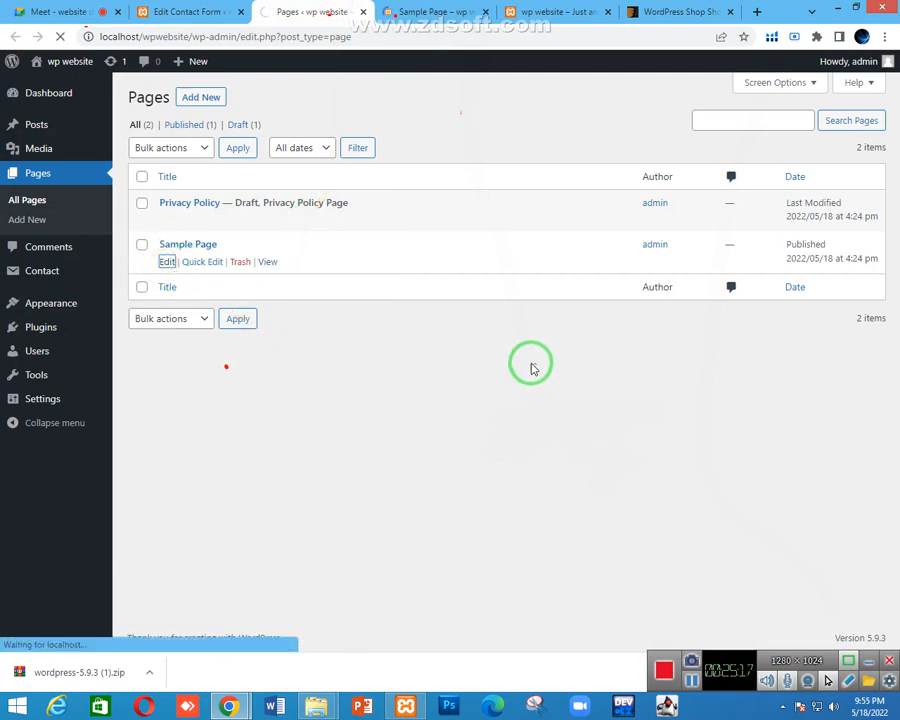
click(400, 11)
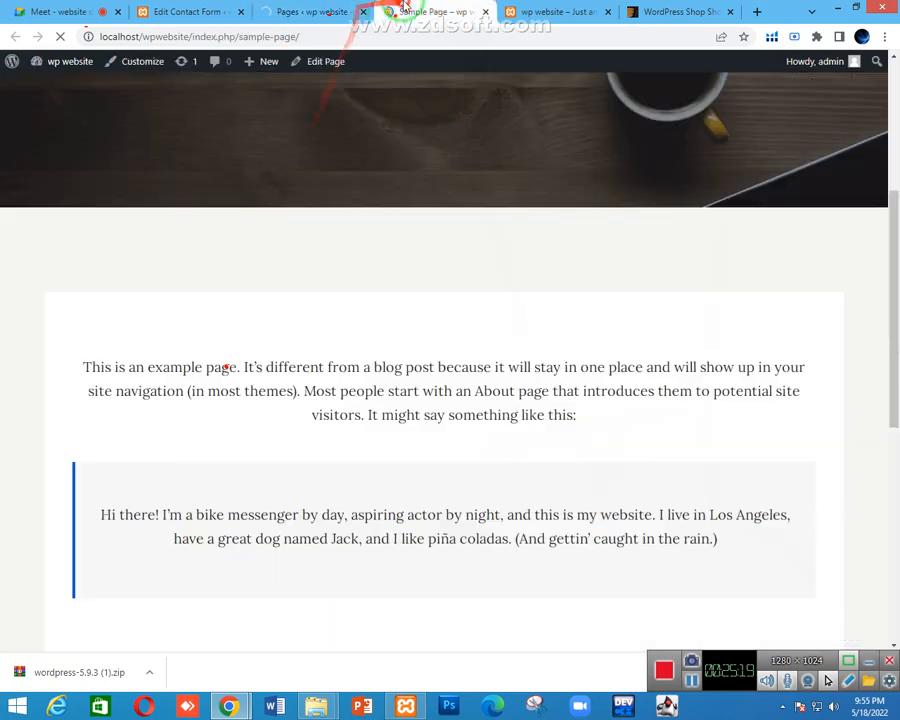
scroll(349, 268, down, 6)
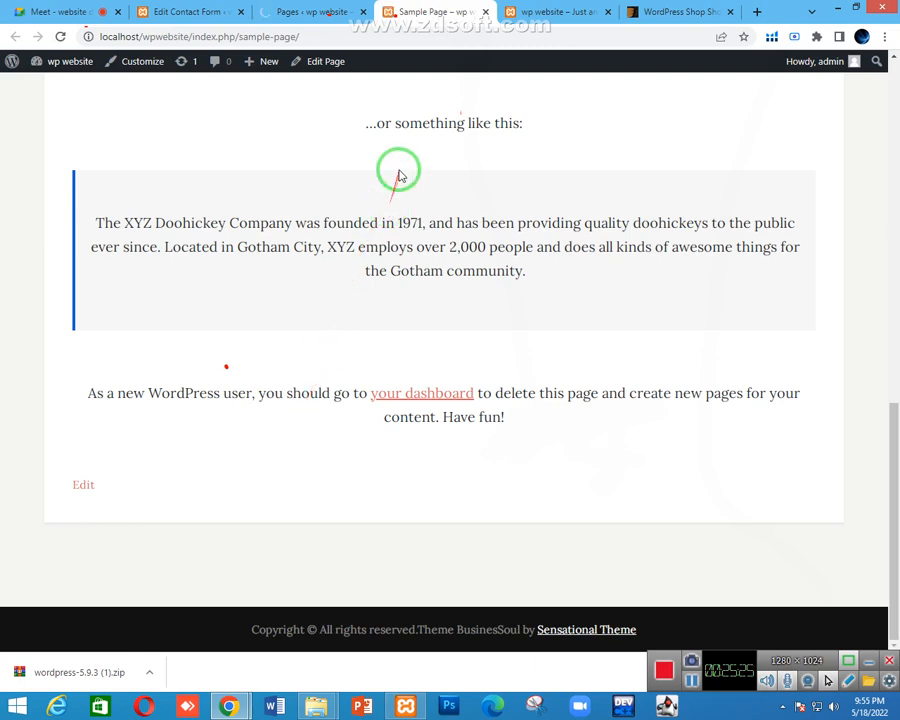
click(325, 12)
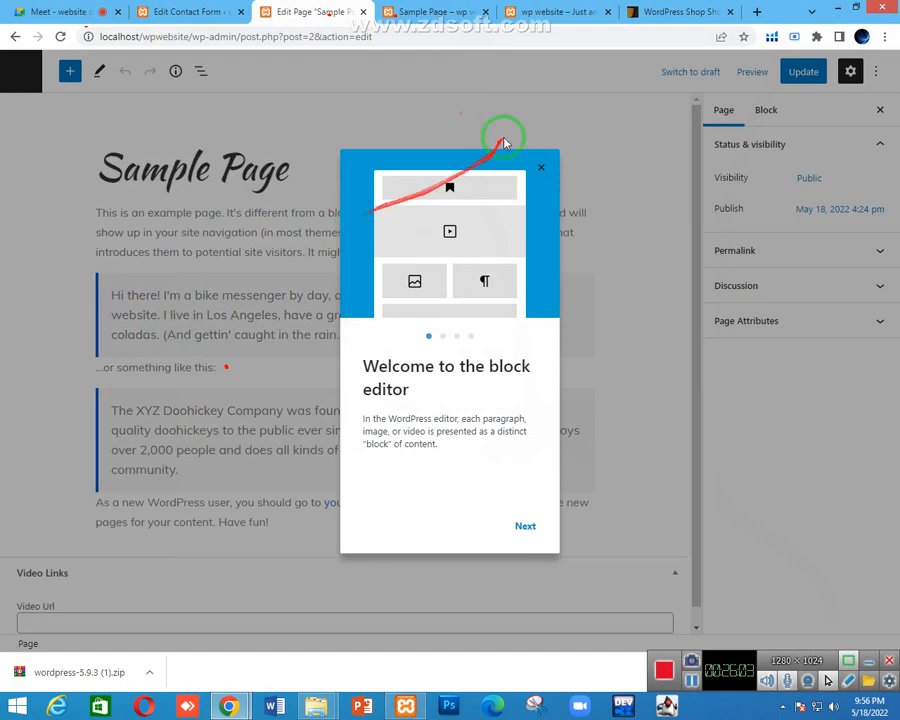
Dismiss the welcome guide and paste the contact form shortcode in a new block after 'Have fun!'
click(540, 166)
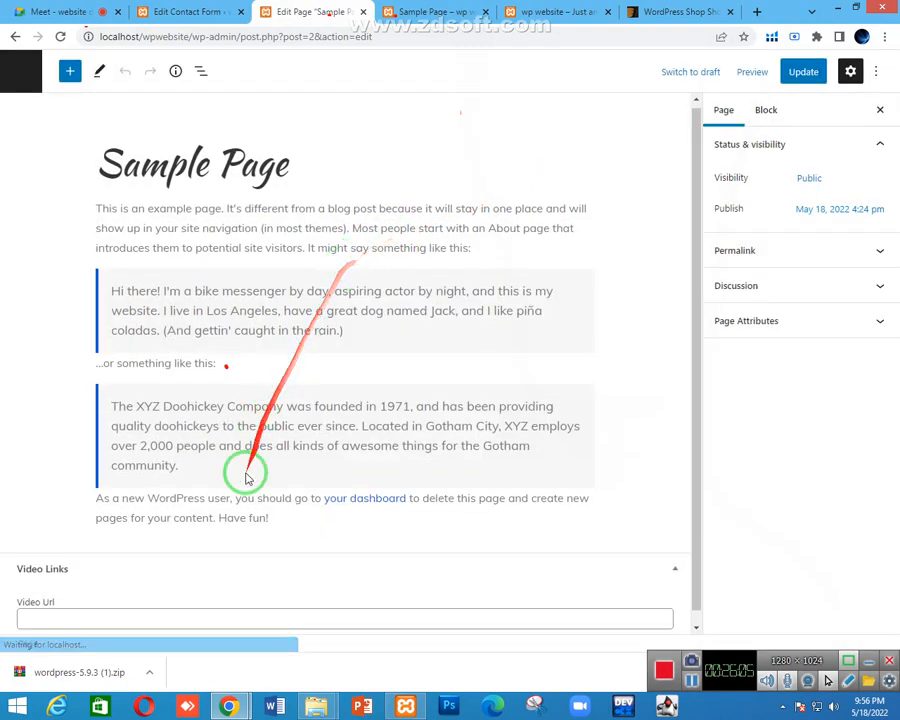
scroll(250, 485, down, 1)
click(278, 503)
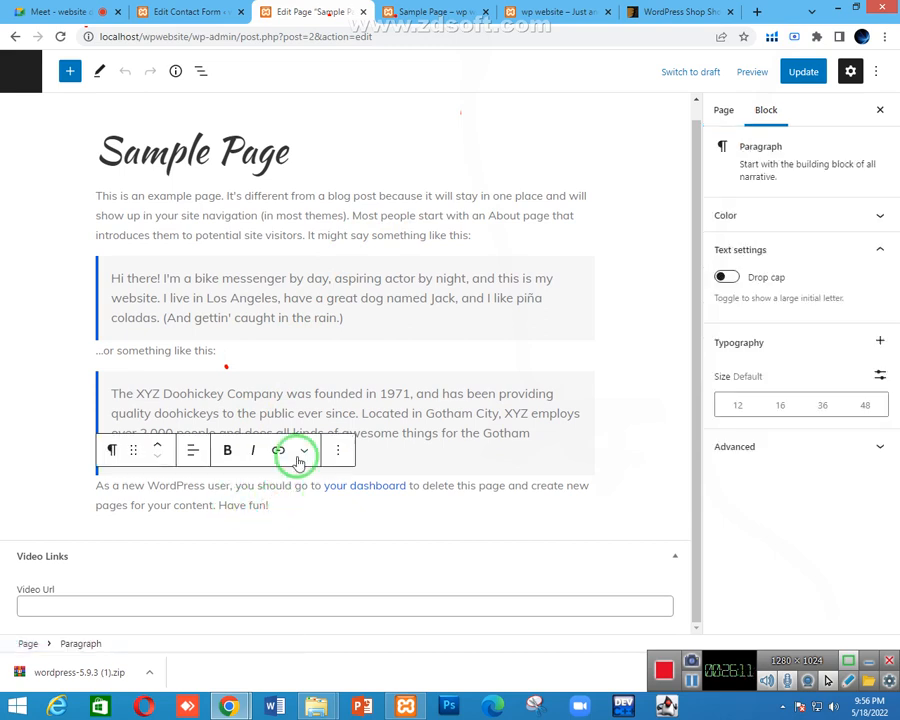
key(Return)
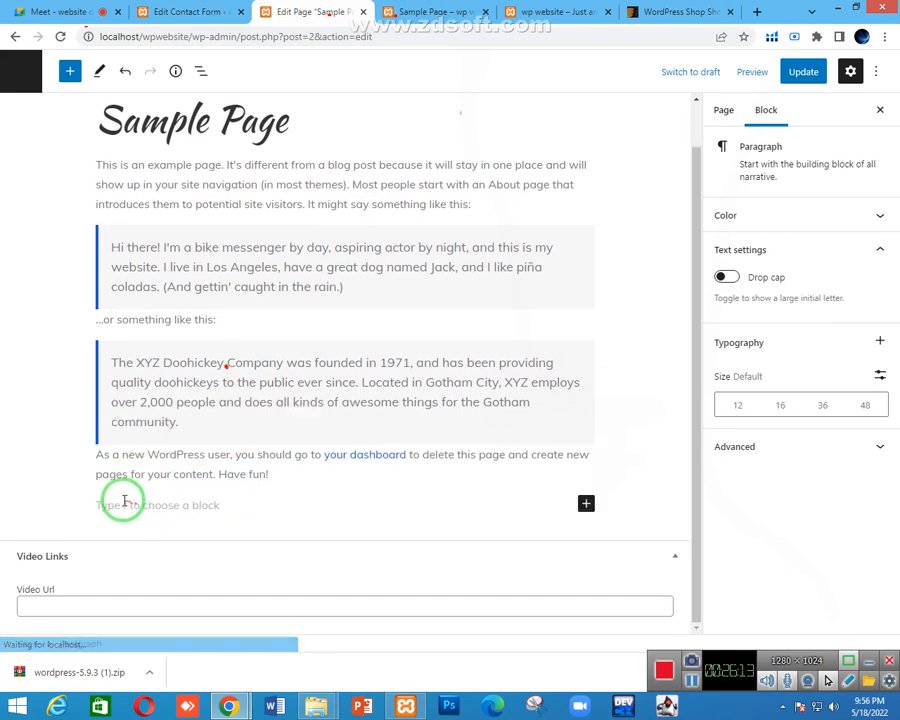
right_click(124, 504)
click(157, 393)
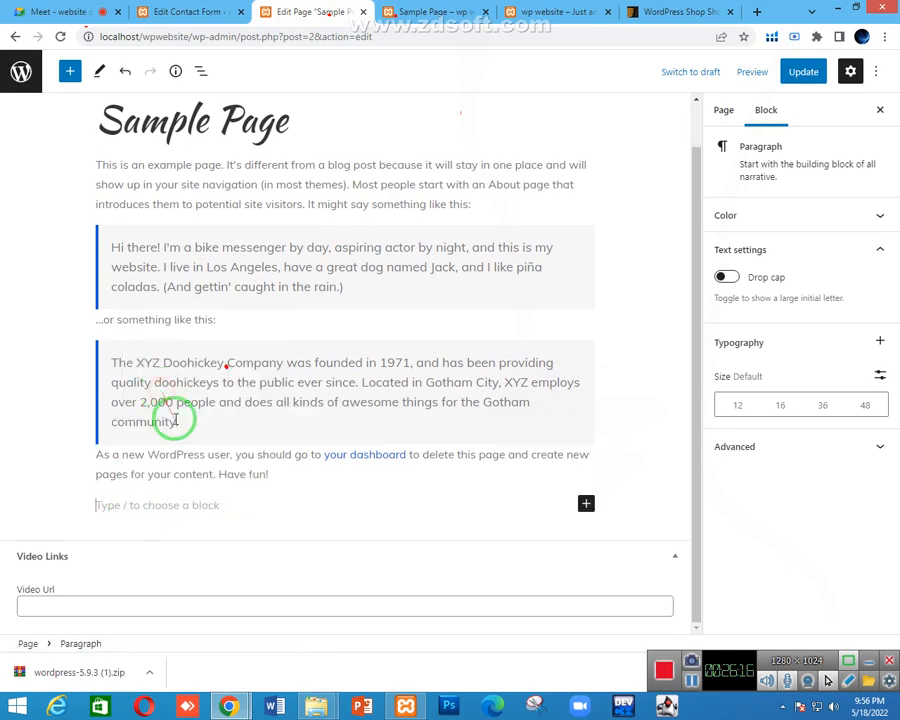
Confirm the block uses Contact form 1, update Sample Page, and view the published page
scroll(218, 454, down, 2)
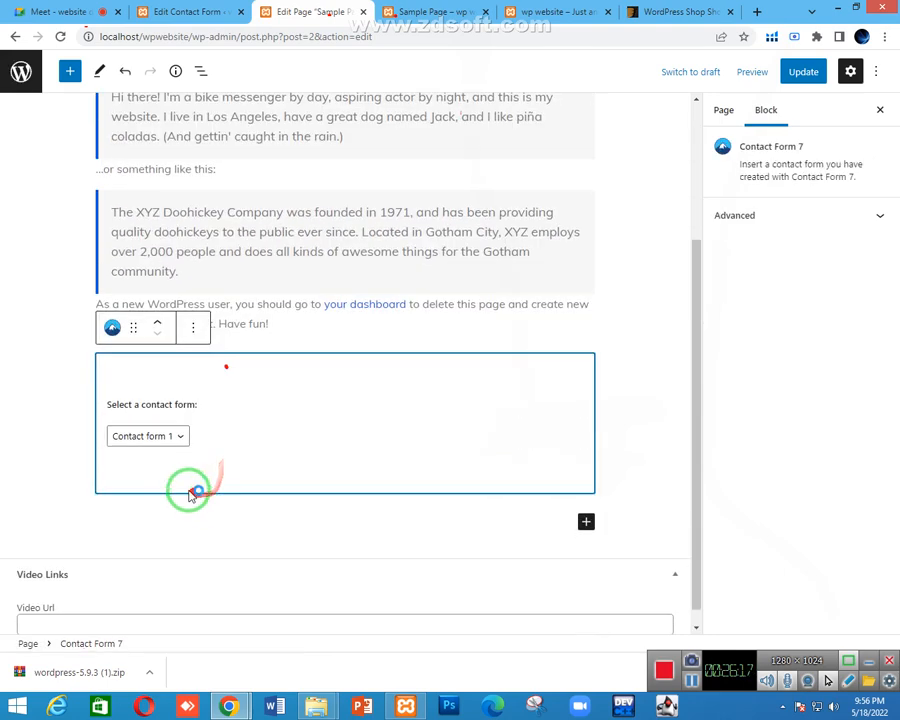
click(283, 327)
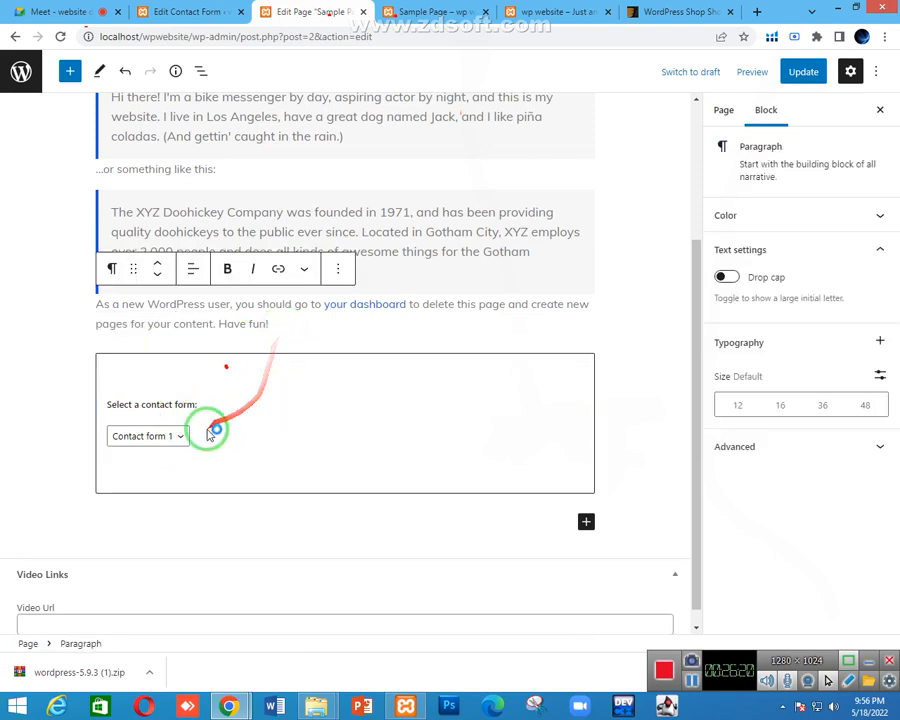
click(160, 445)
click(168, 434)
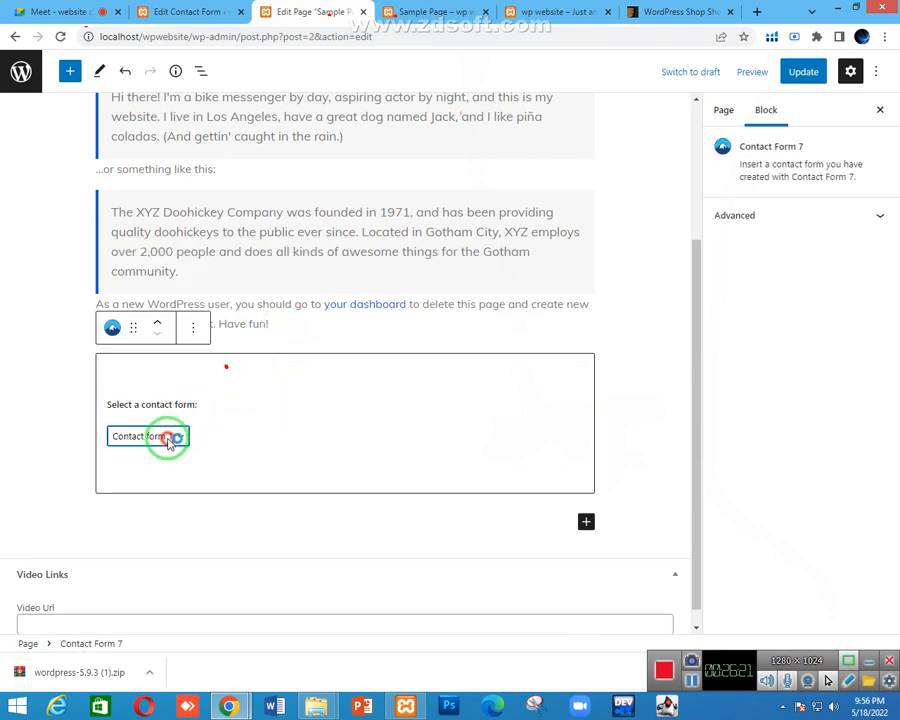
click(283, 321)
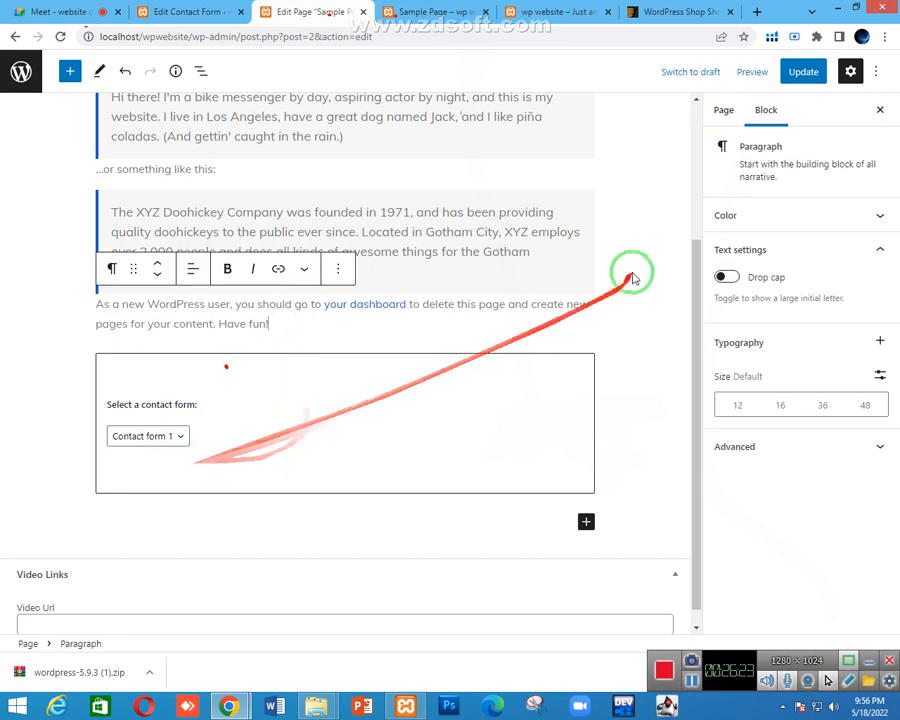
click(798, 75)
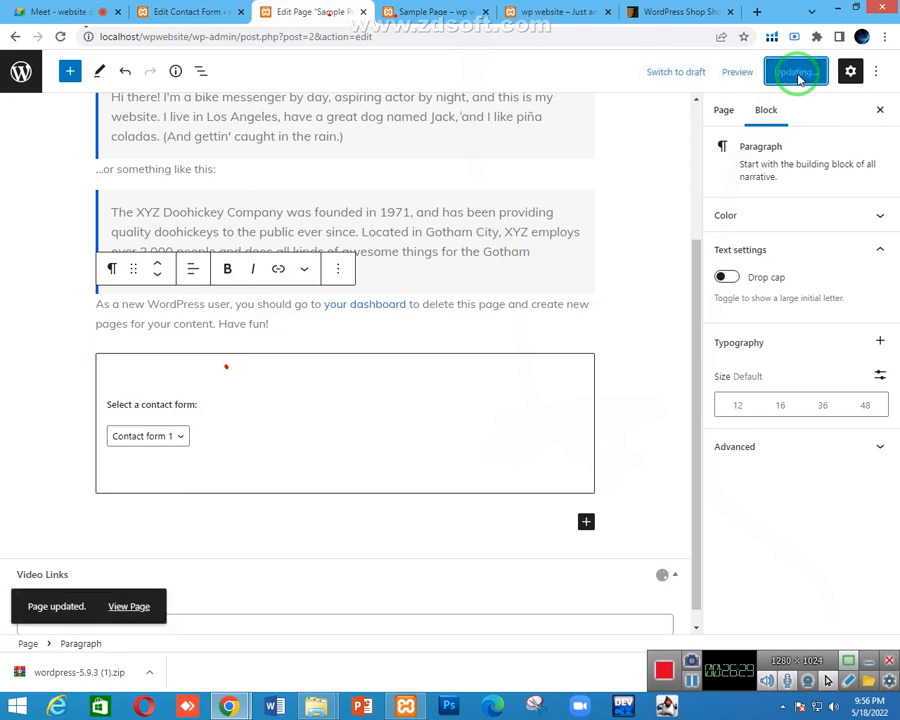
click(440, 9)
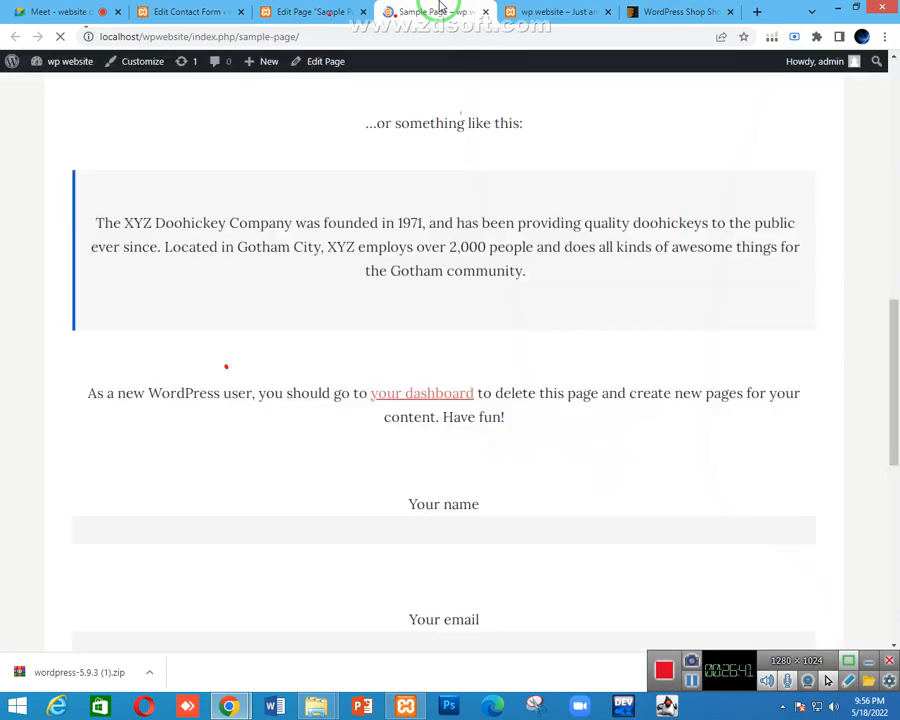
Follow the live Sample Page's 'your dashboard' link to the admin Dashboard
scroll(445, 225, down, 5)
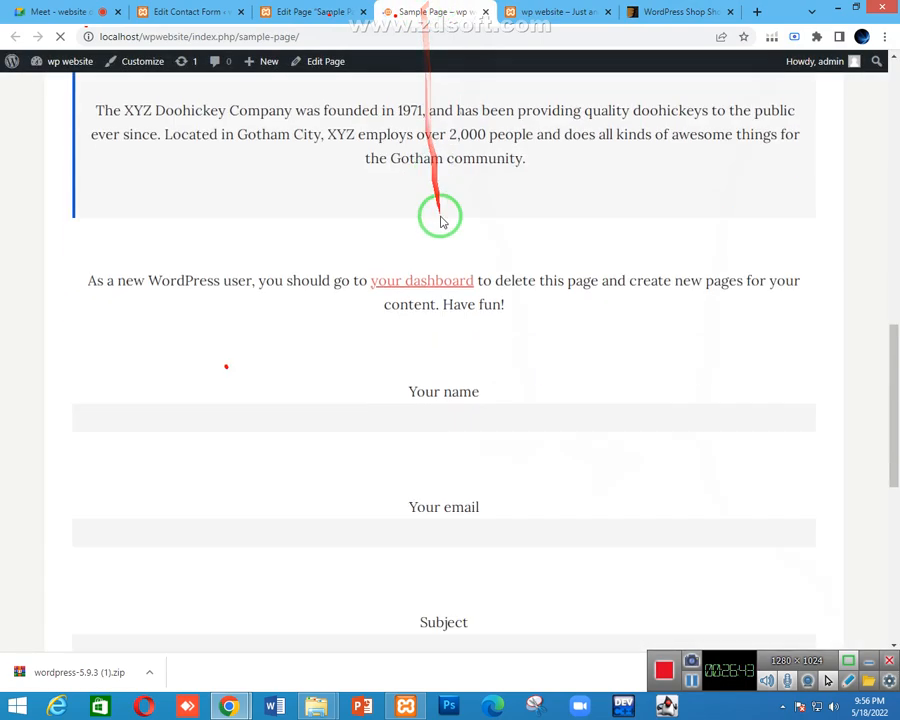
scroll(452, 216, up, 2)
scroll(452, 222, up, 1)
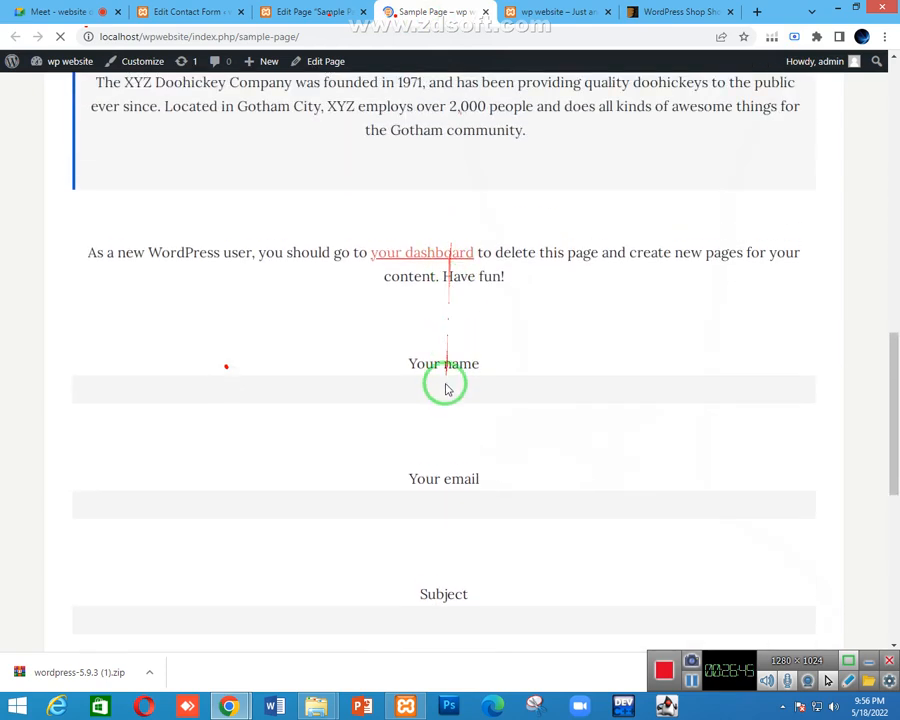
scroll(425, 387, up, 2)
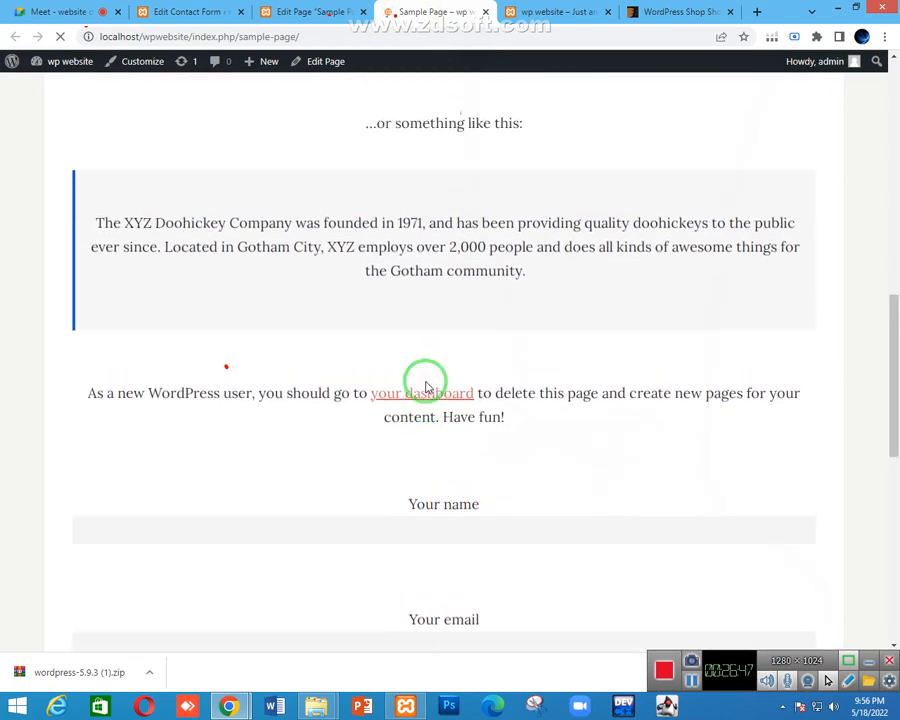
click(424, 385)
scroll(425, 387, down, 3)
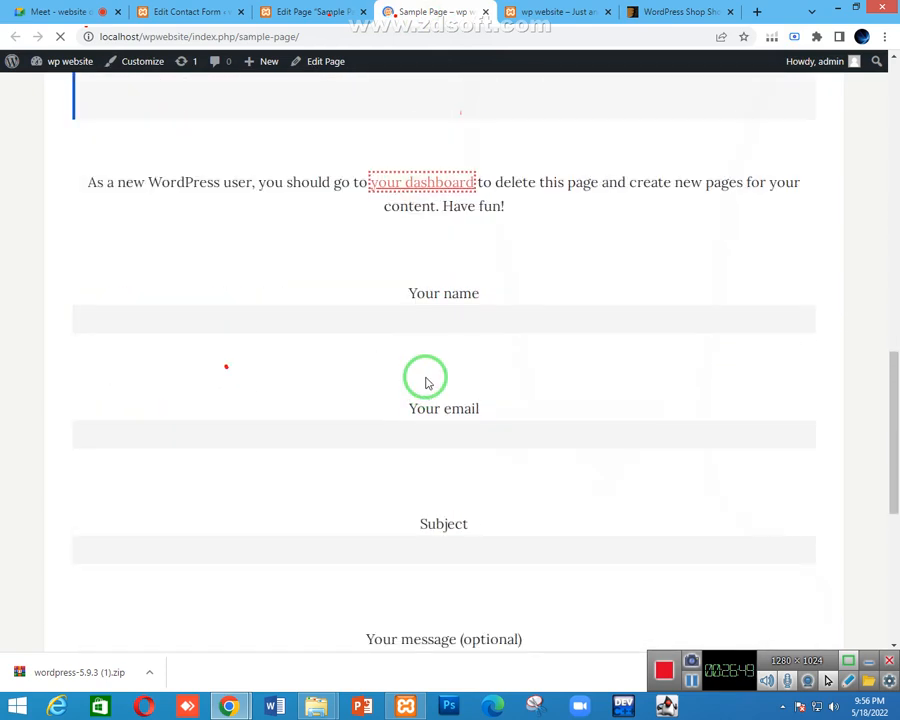
Look over the page editor and front-end home page, ending back on the Dashboard
click(427, 318)
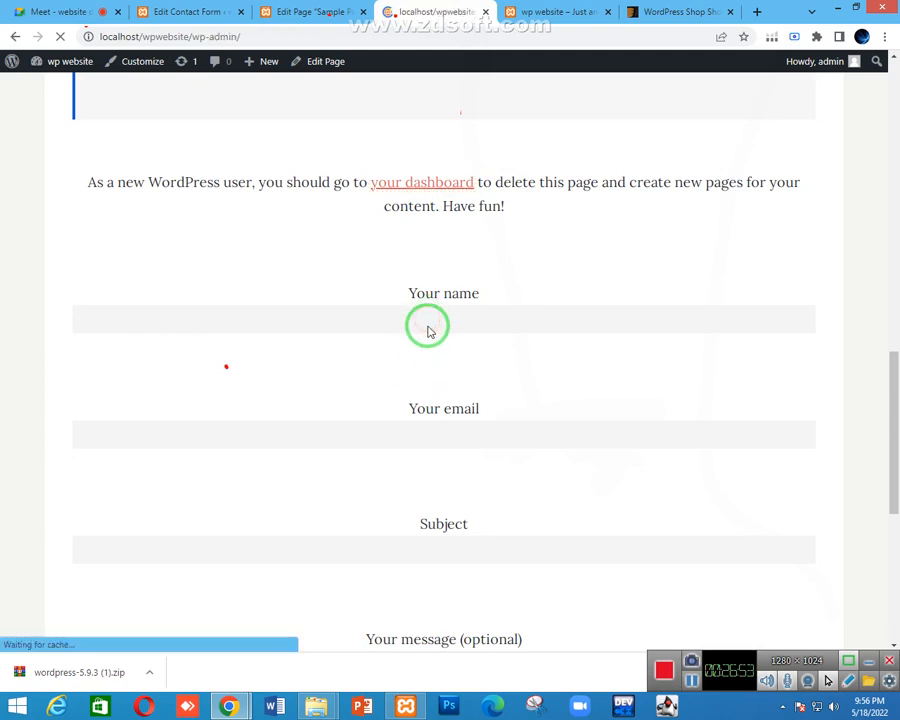
mouse_move(396, 321)
mouse_down()
mouse_move(346, 329)
mouse_move(527, 348)
mouse_move(392, 137)
mouse_up()
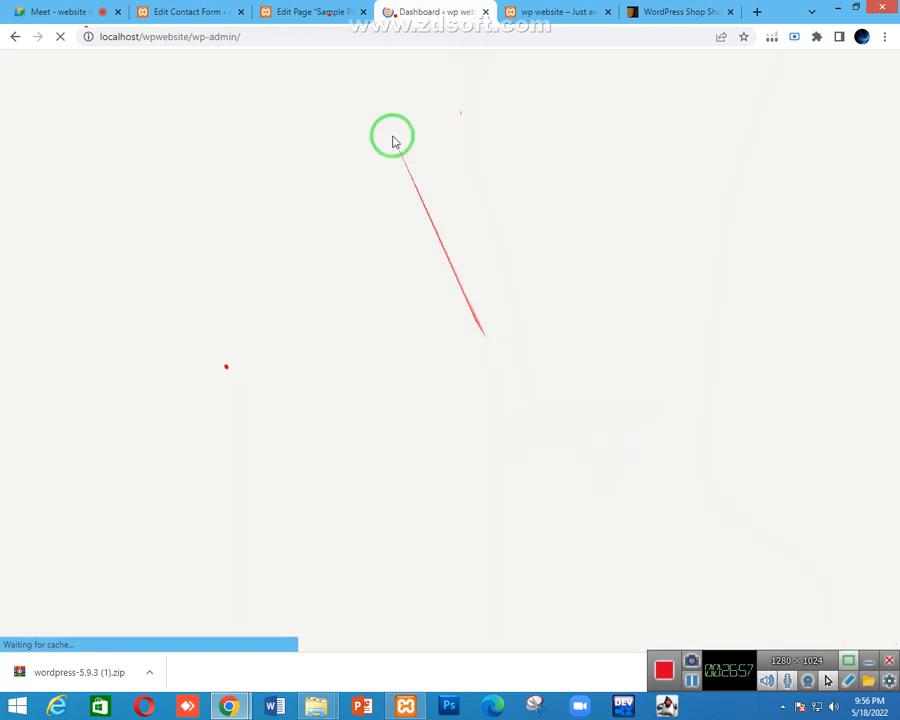
click(300, 10)
click(418, 7)
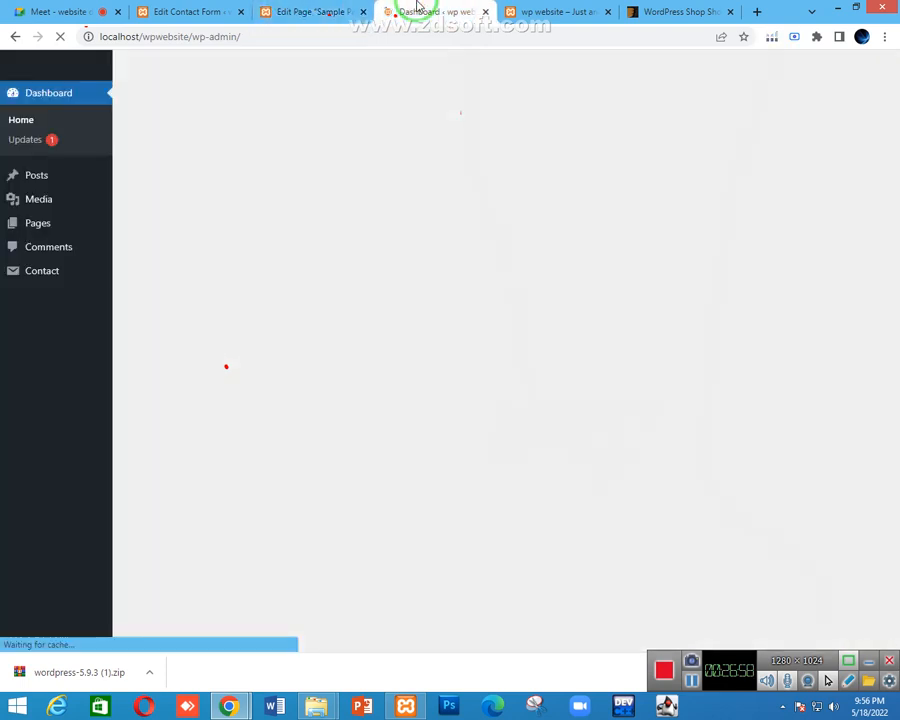
scroll(406, 217, down, 4)
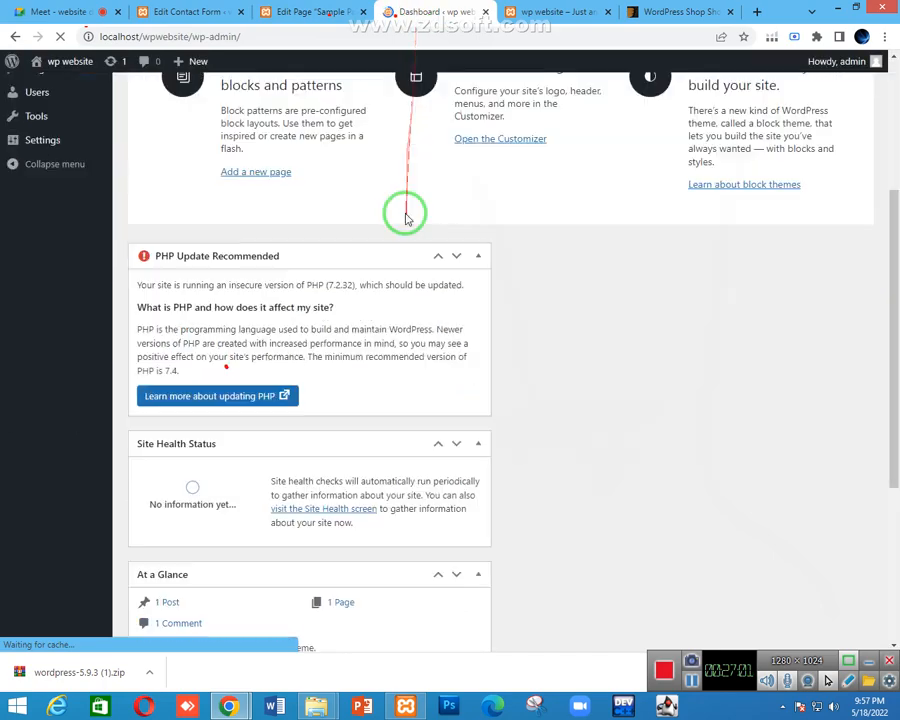
scroll(406, 217, up, 5)
click(547, 8)
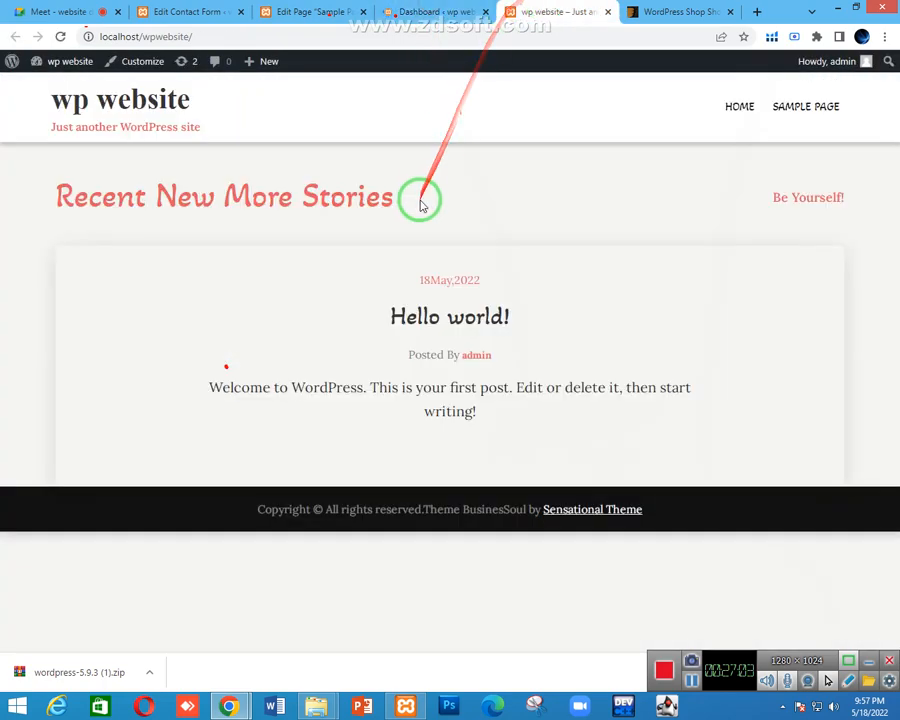
click(400, 10)
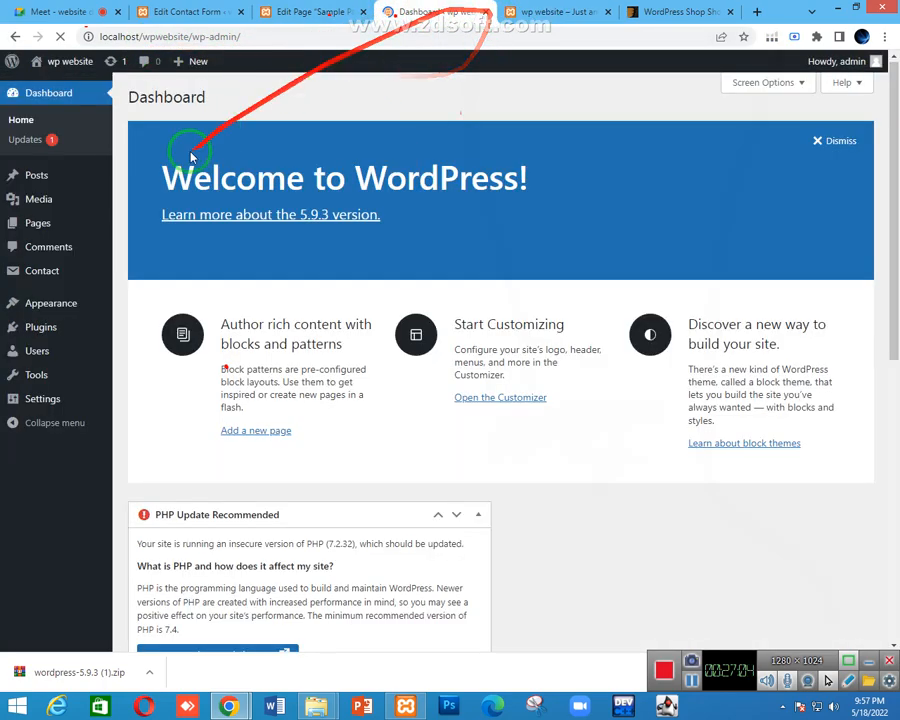
Open SAMPLE PAGE from the front-end menu and close the Dashboard and ThemeForest tabs
click(547, 8)
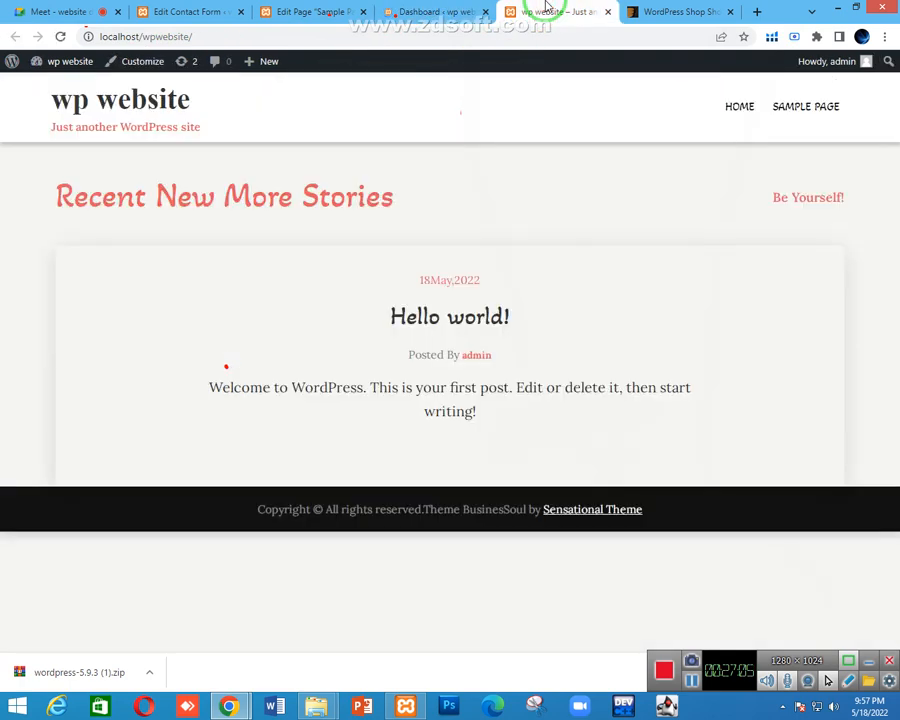
click(798, 108)
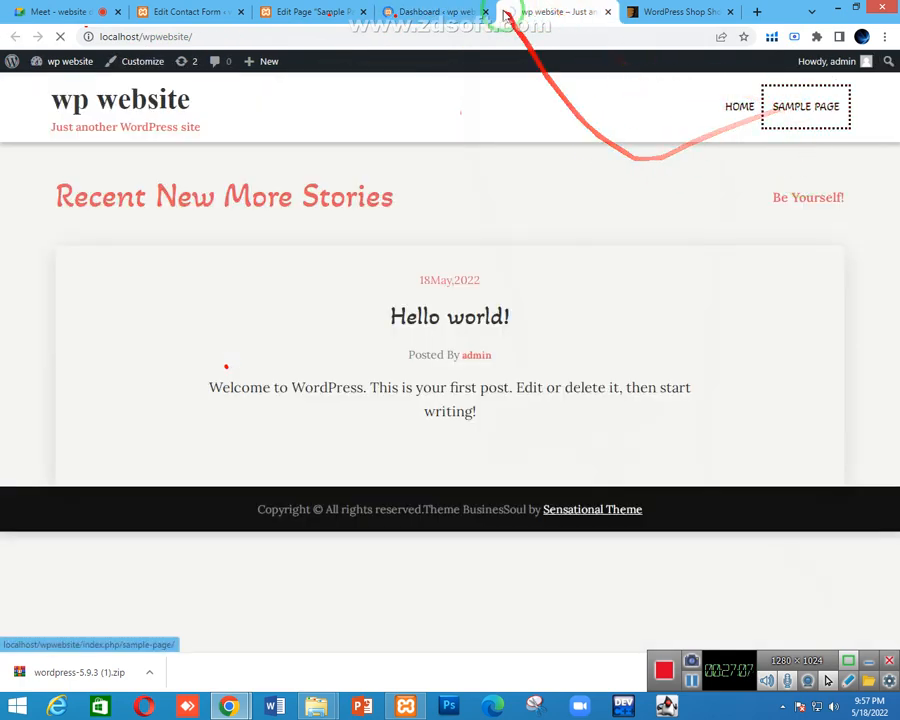
click(474, 13)
click(486, 13)
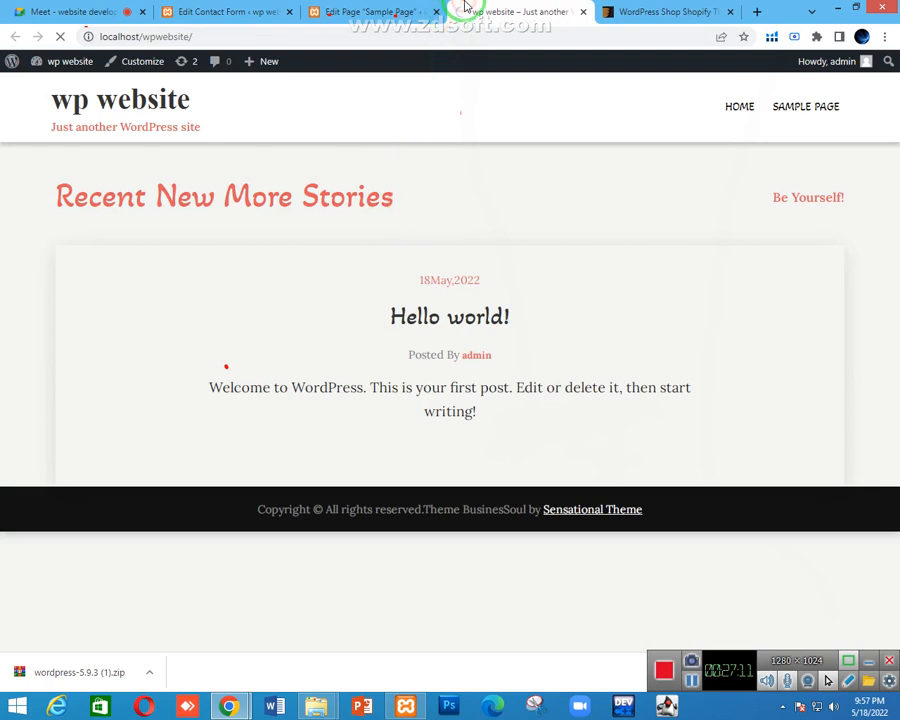
click(660, 11)
click(735, 12)
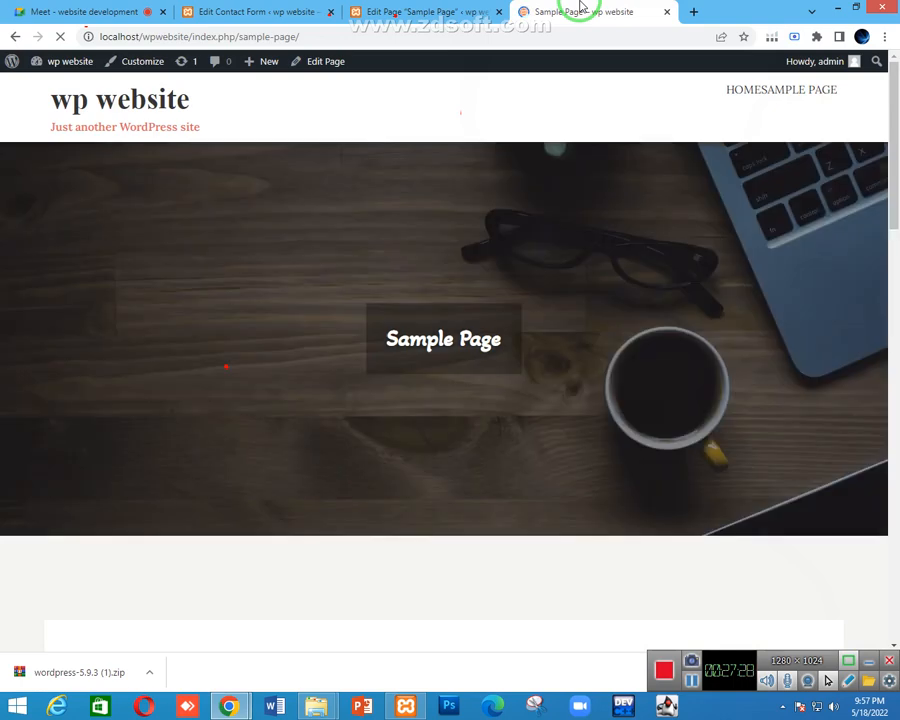
Enter the sender's name and an autofilled e-mail address, replacing its local part with 'info'
scroll(466, 288, down, 8)
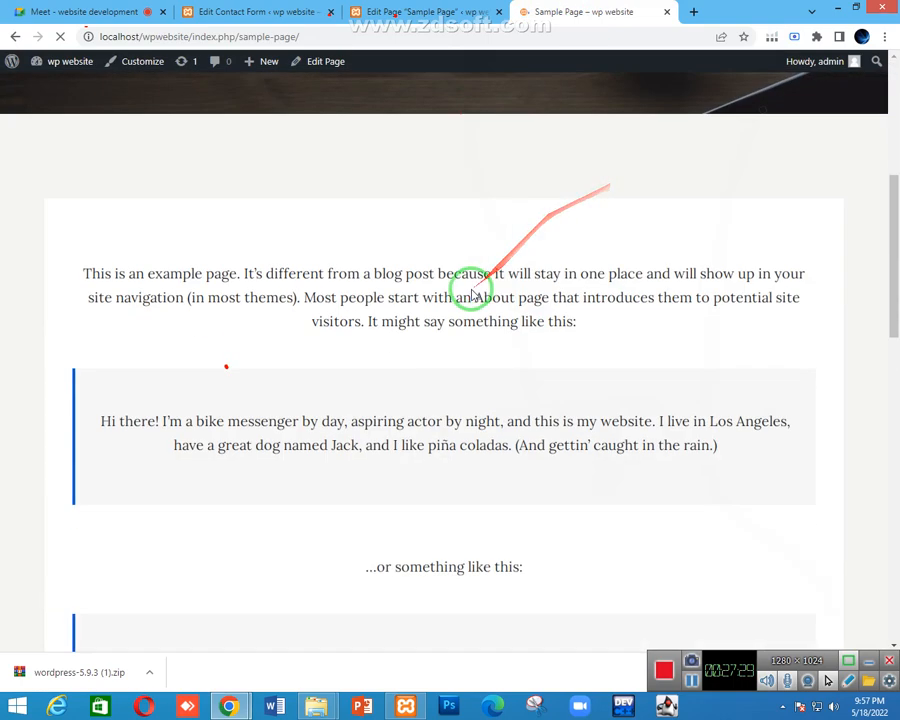
scroll(450, 263, down, 4)
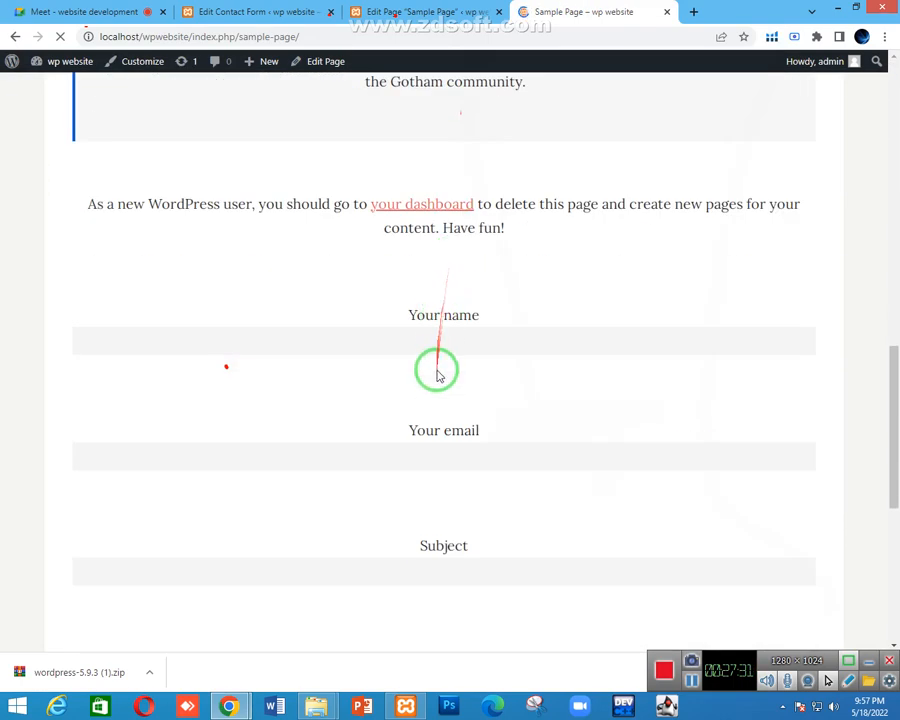
click(425, 341)
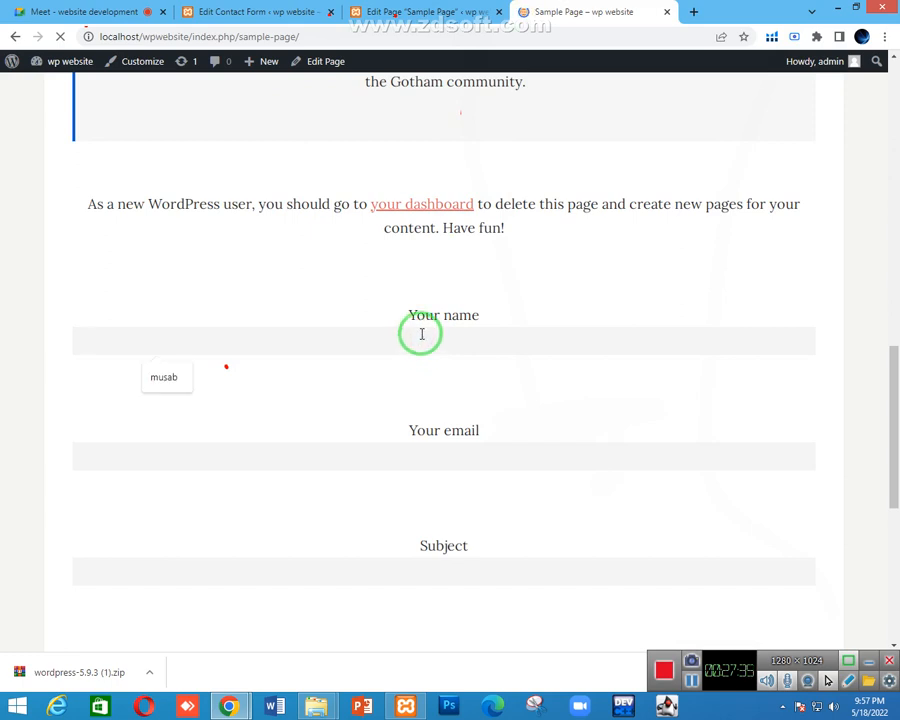
text(musab)
scroll(451, 345, down, 1)
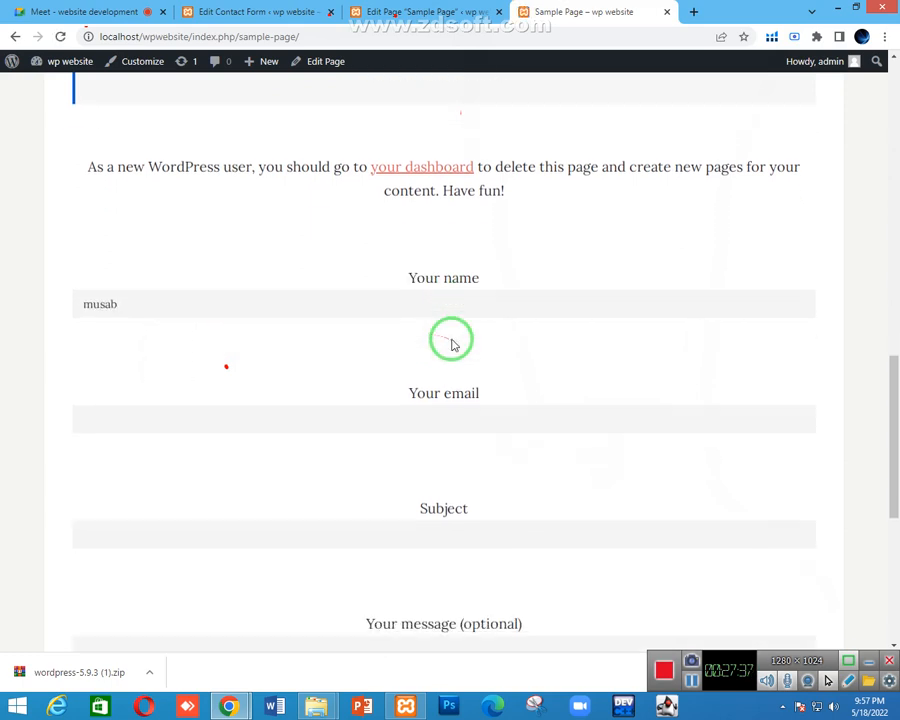
scroll(420, 333, down, 1)
click(388, 316)
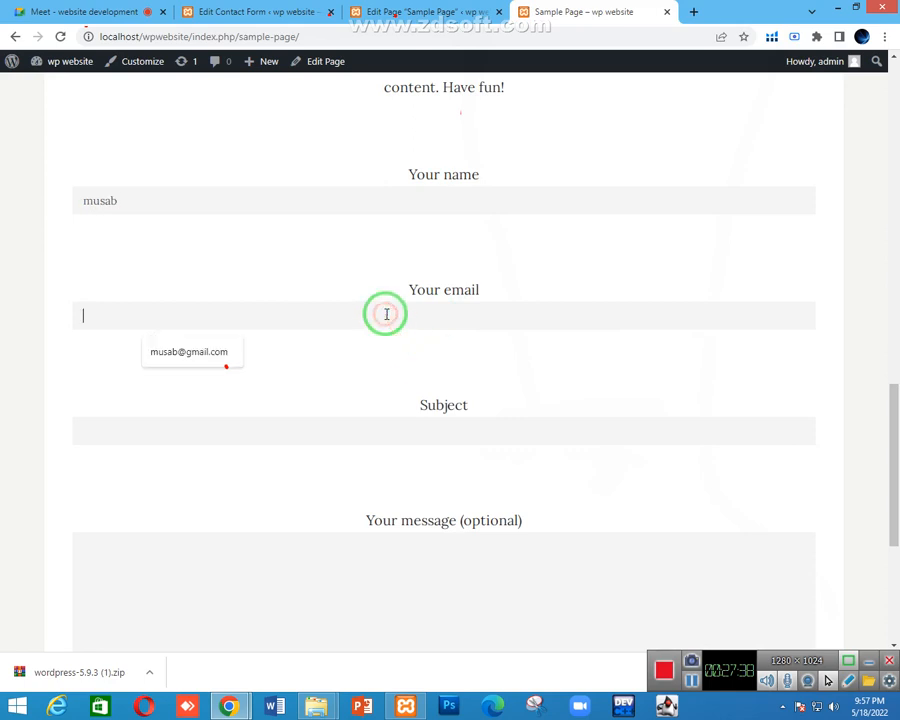
click(215, 355)
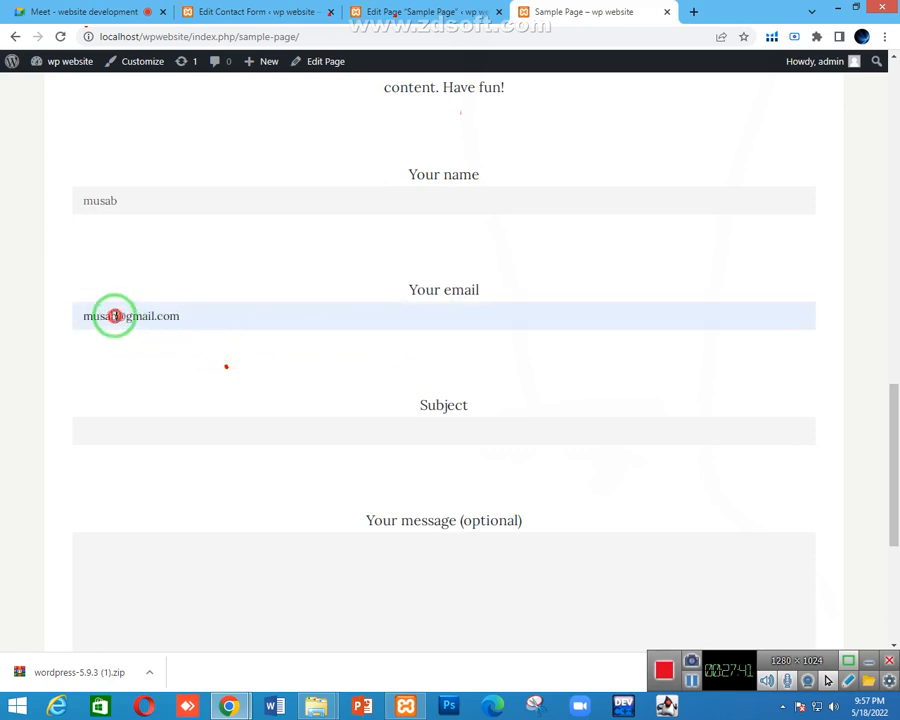
double_click(114, 316)
text(info)
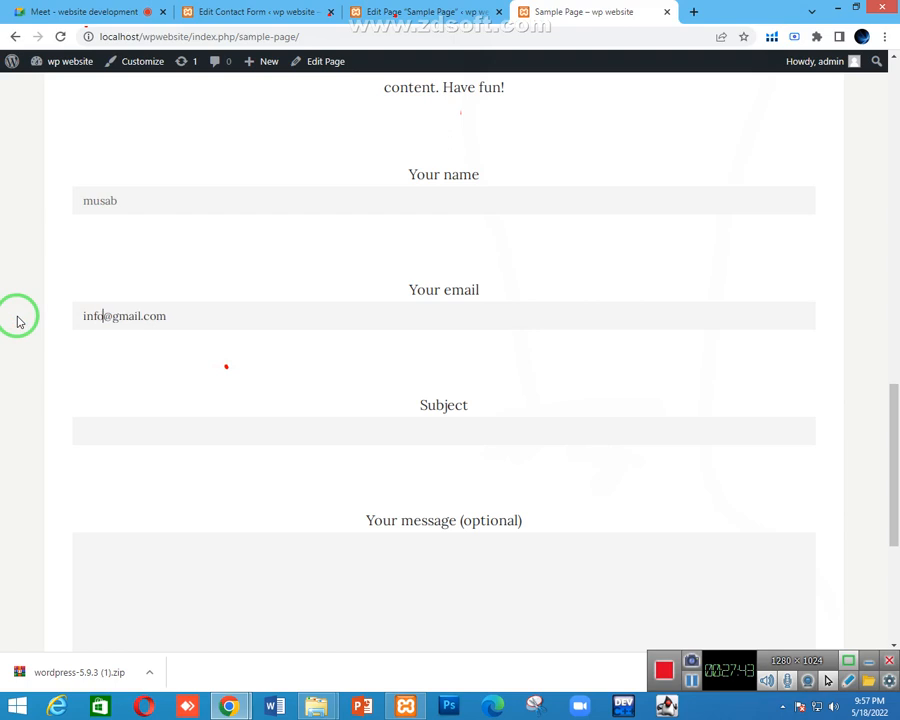
Enter the subject 'Testing form' and the message 'welcome'
scroll(17, 322, down, 1)
click(124, 357)
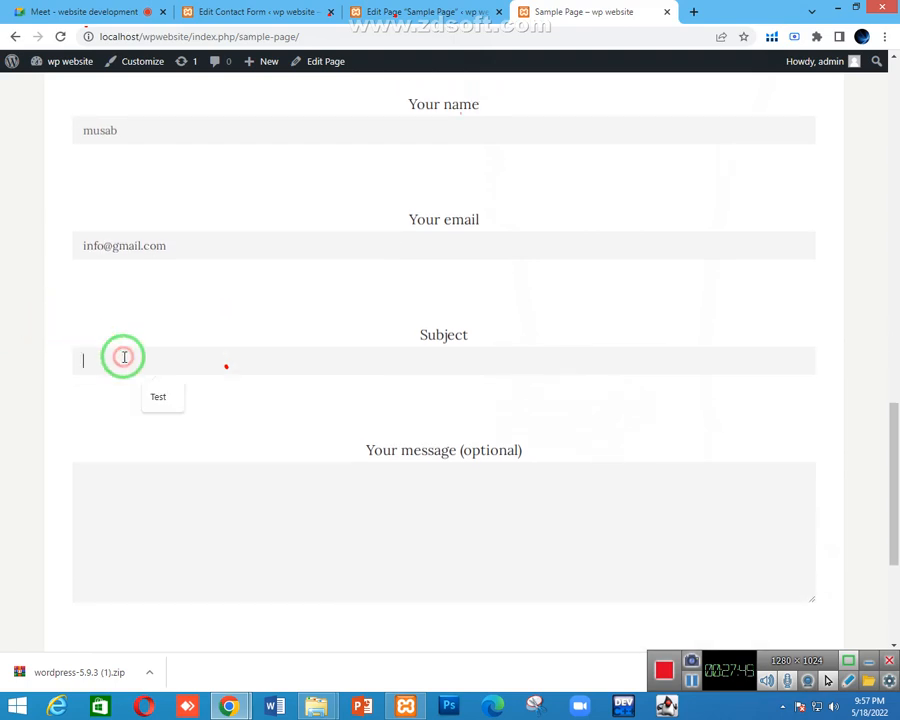
click(158, 396)
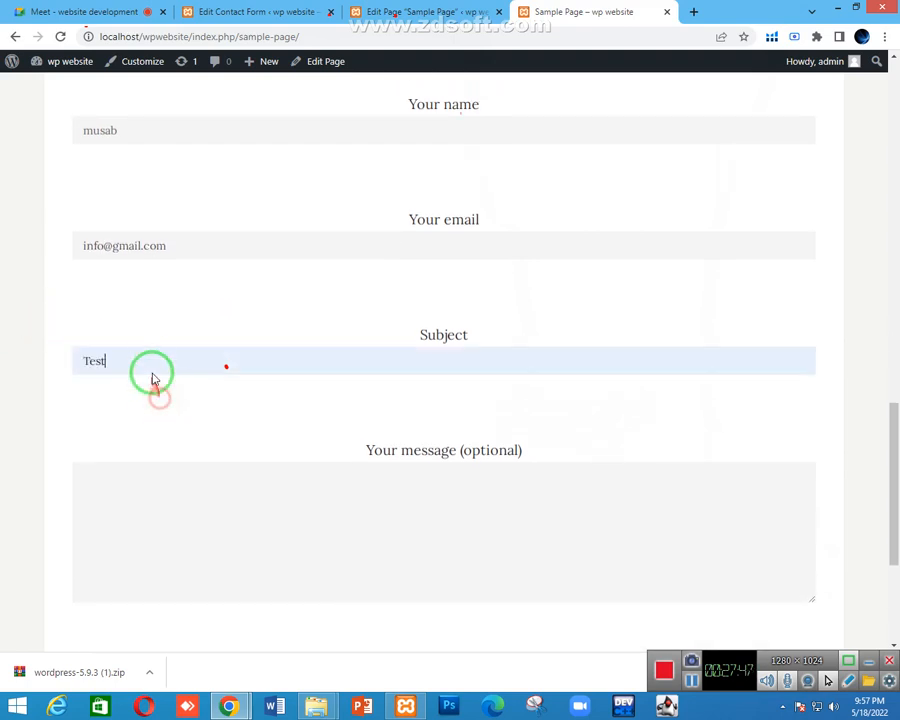
text(ing)
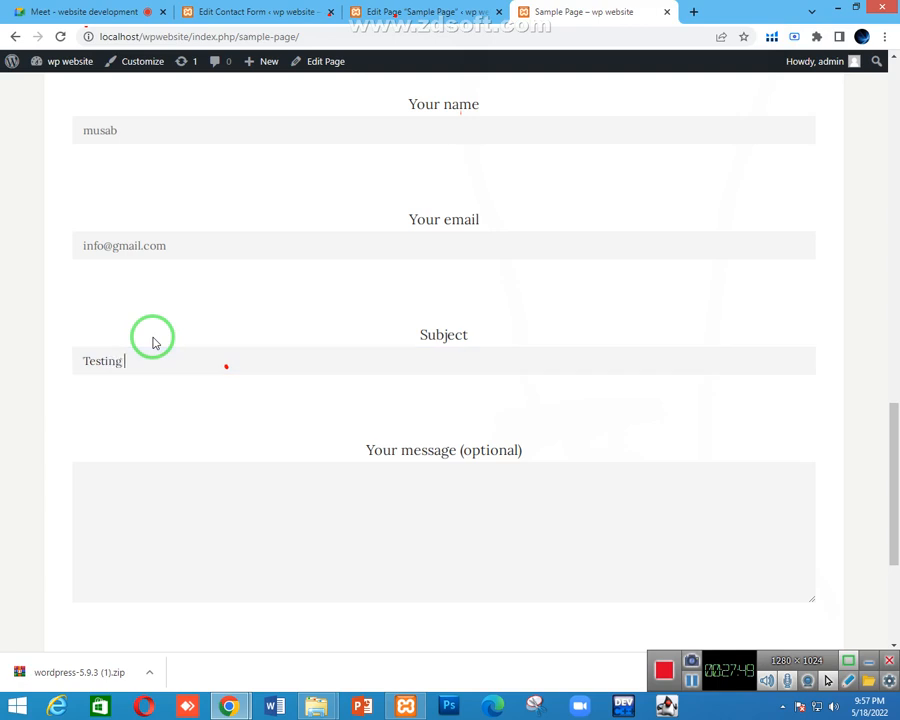
text( email)
key(BackSpace)
key(BackSpace)
key(BackSpace)
key(BackSpace)
text(form)
key(Tab)
scroll(146, 356, down, 1)
click(134, 447)
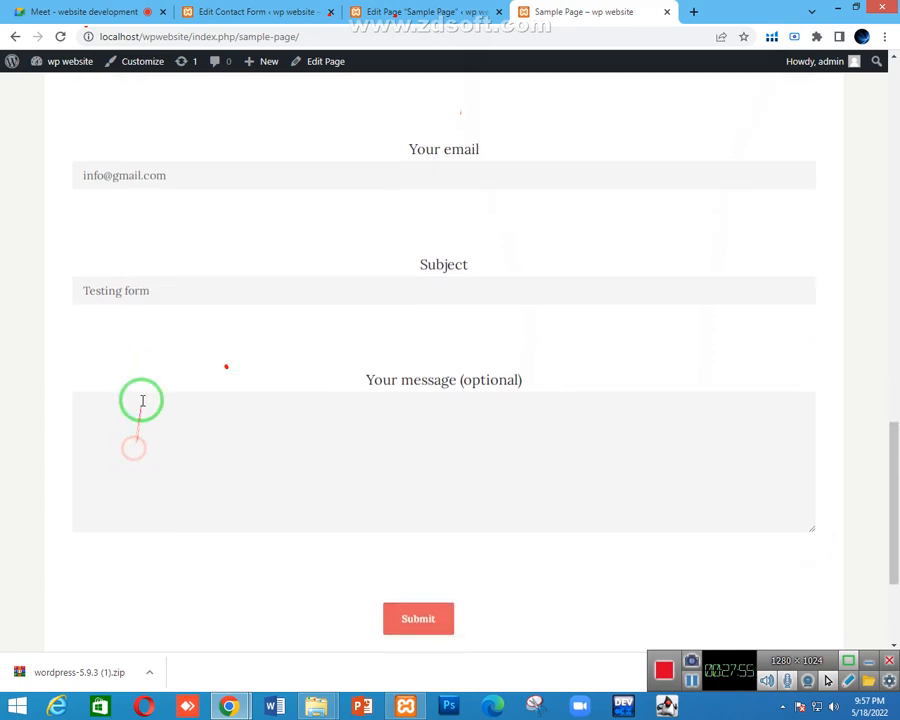
text(welcome)
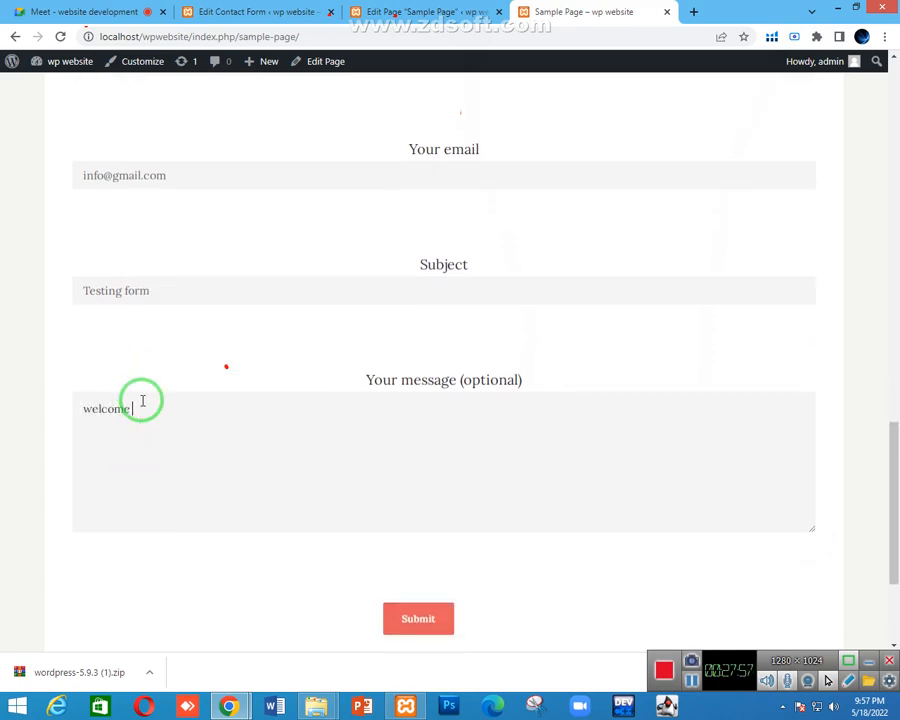
scroll(231, 388, down, 2)
click(425, 482)
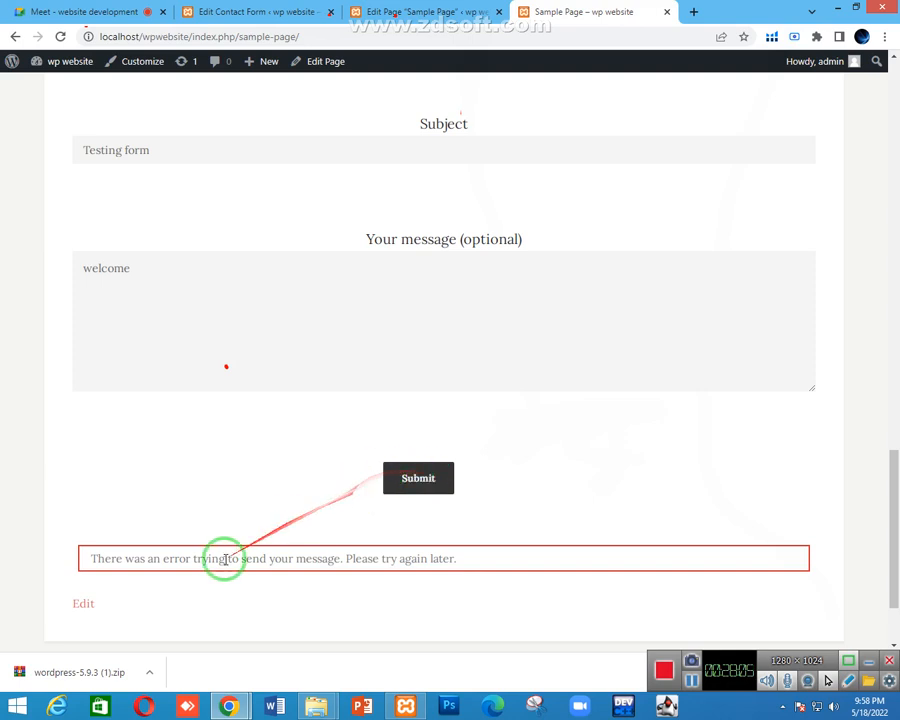
scroll(345, 575, up, 5)
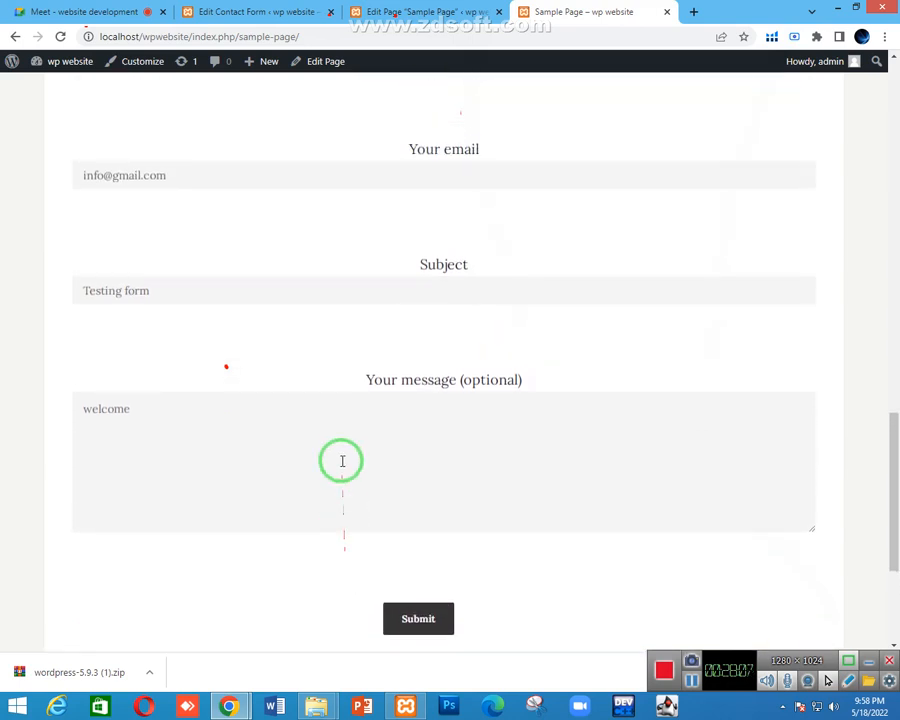
scroll(333, 335, up, 2)
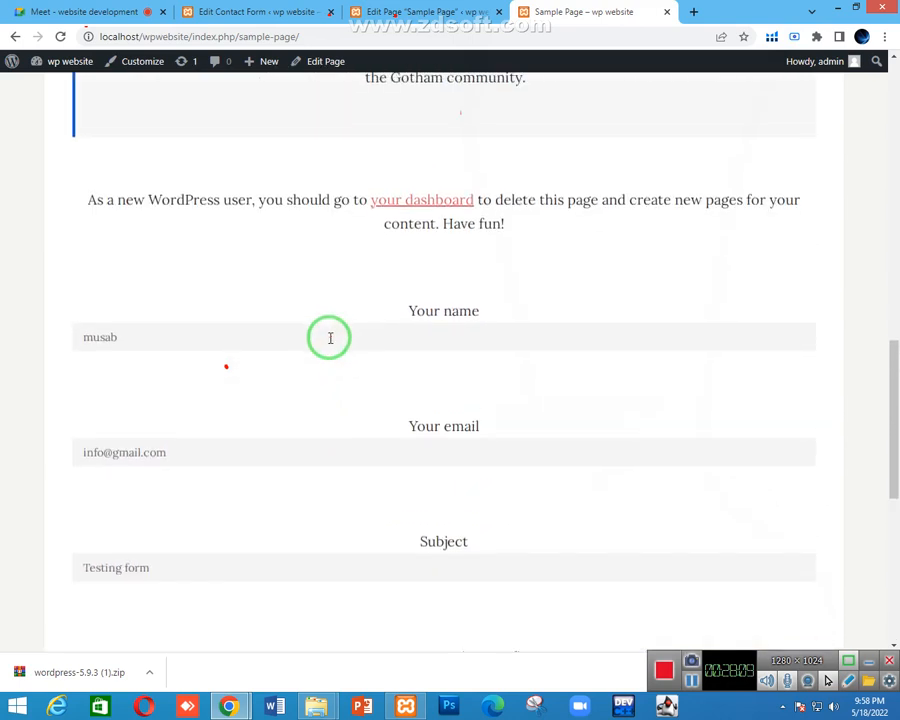
Replace the Your email value with the sender's own e-mail address
scroll(330, 335, down, 2)
drag(184, 317, 3, 290)
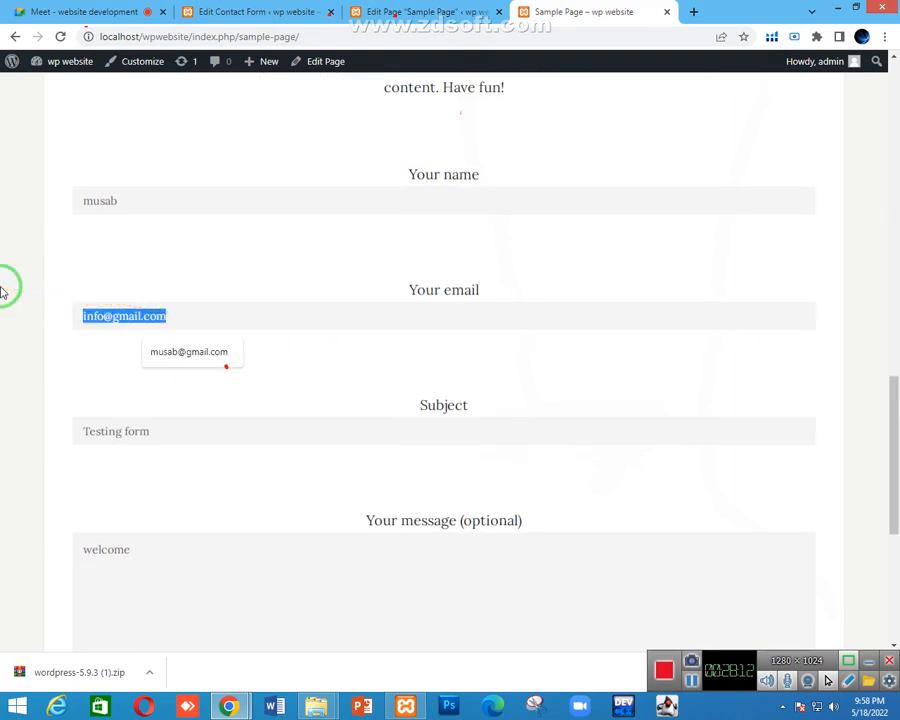
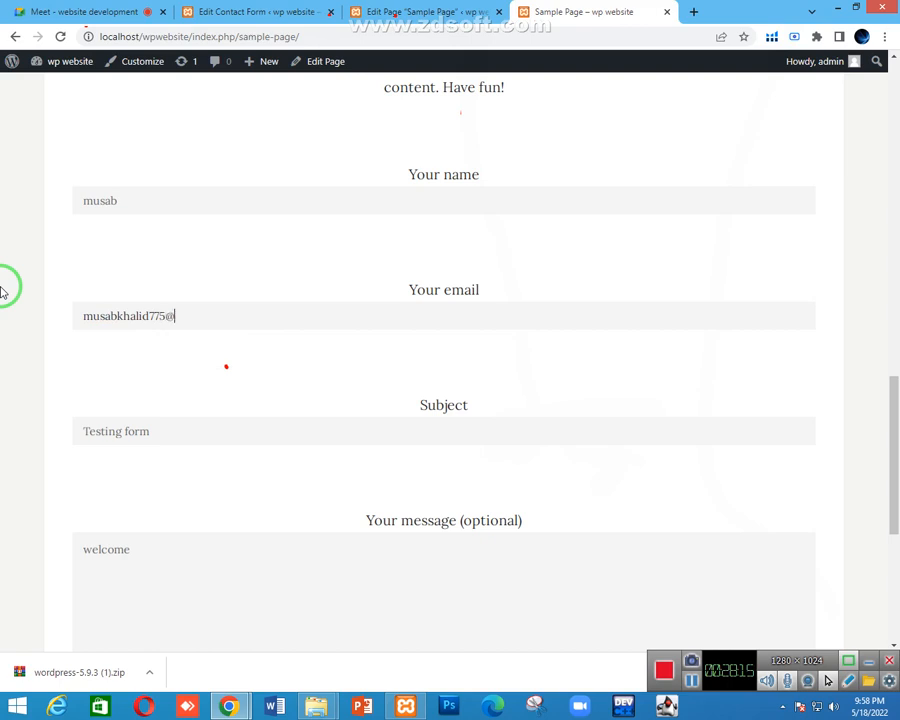
Submit the form and read the 'error trying to send your message' notice
scroll(83, 300, down, 1)
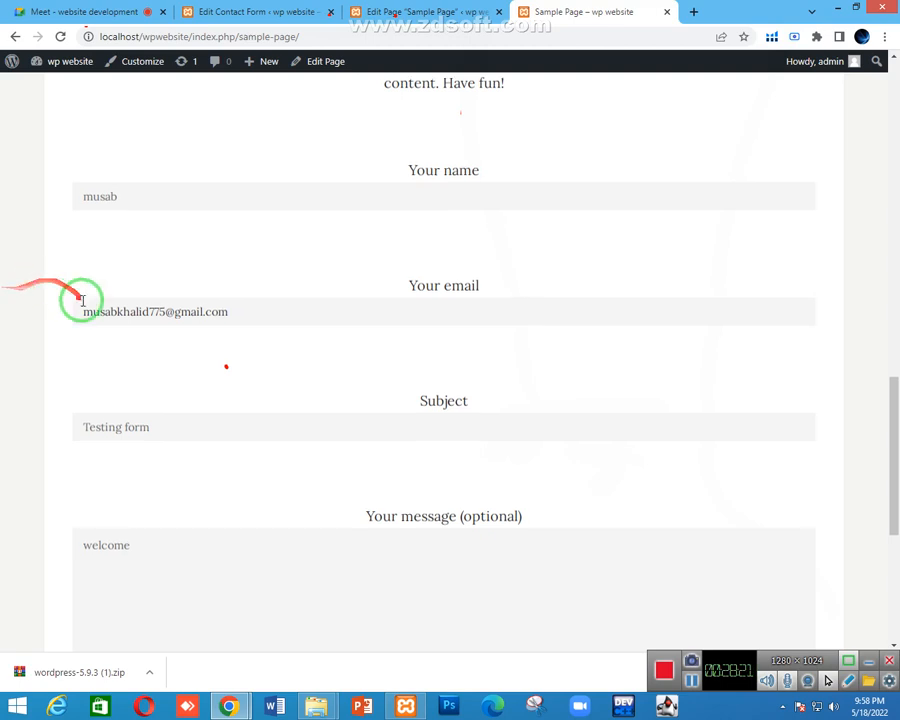
scroll(50, 320, down, 2)
scroll(130, 338, down, 1)
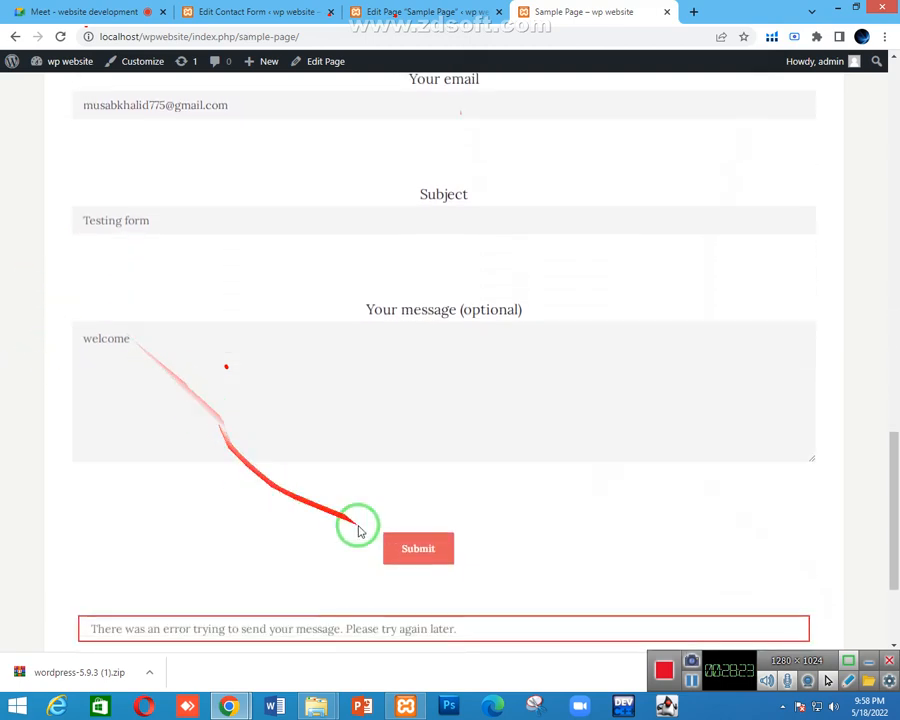
click(400, 538)
scroll(242, 494, down, 1)
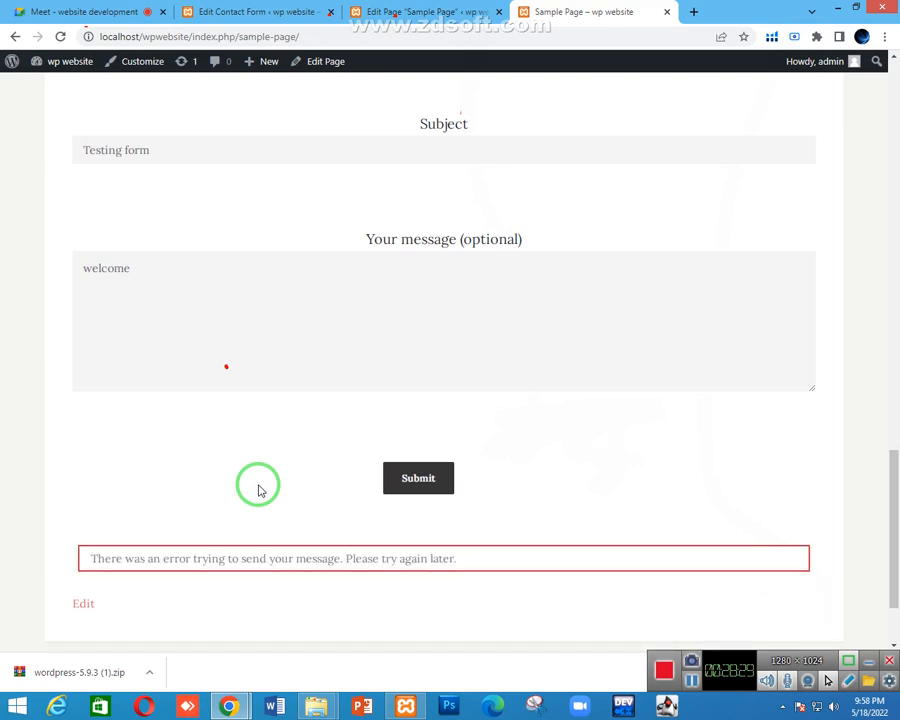
scroll(440, 462, up, 5)
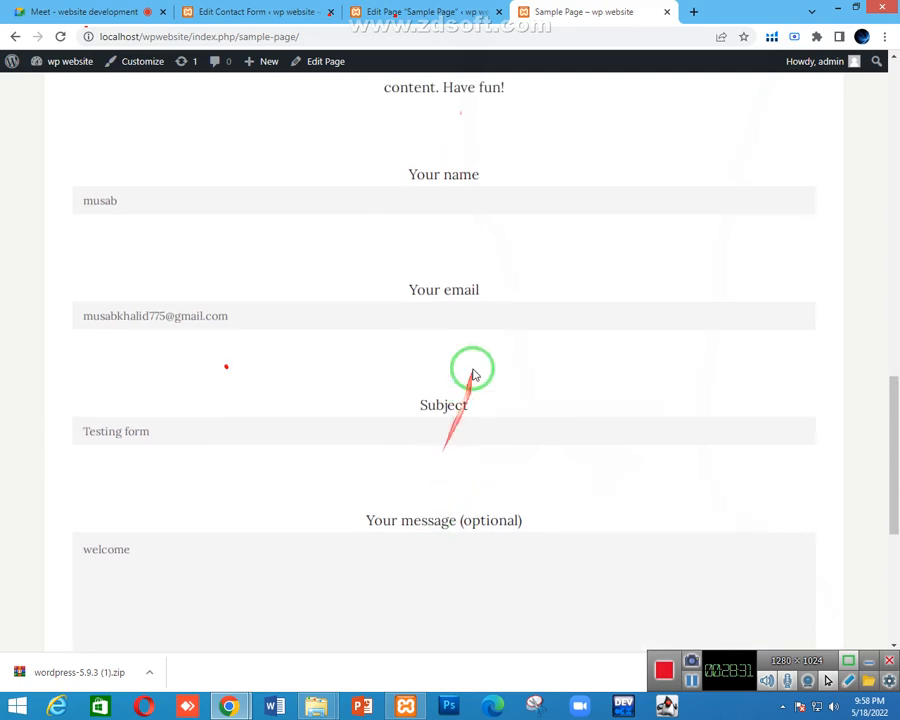
scroll(340, 235, up, 1)
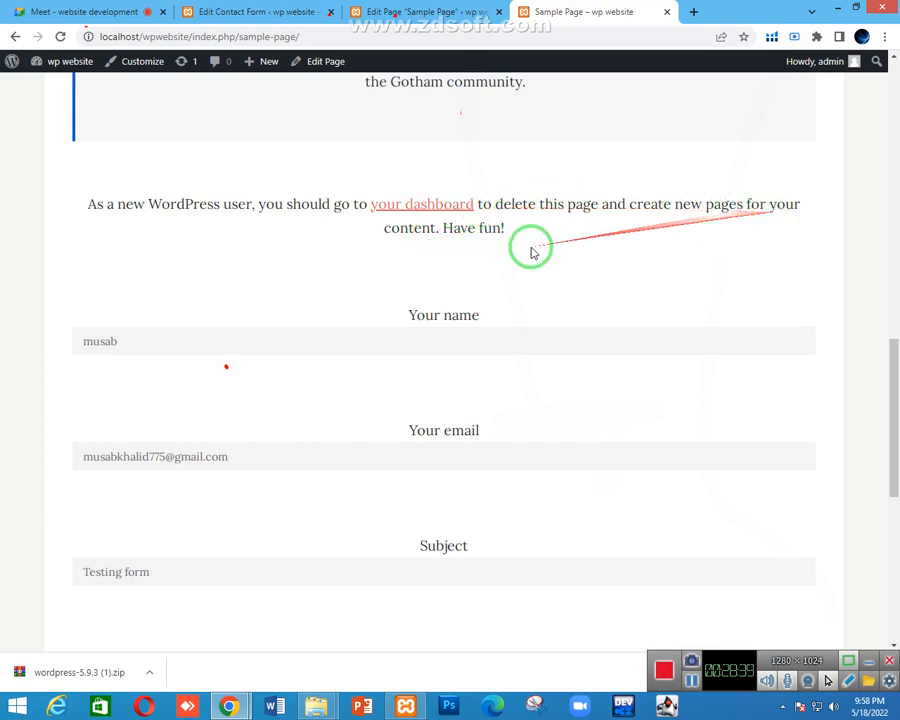
scroll(487, 260, down, 2)
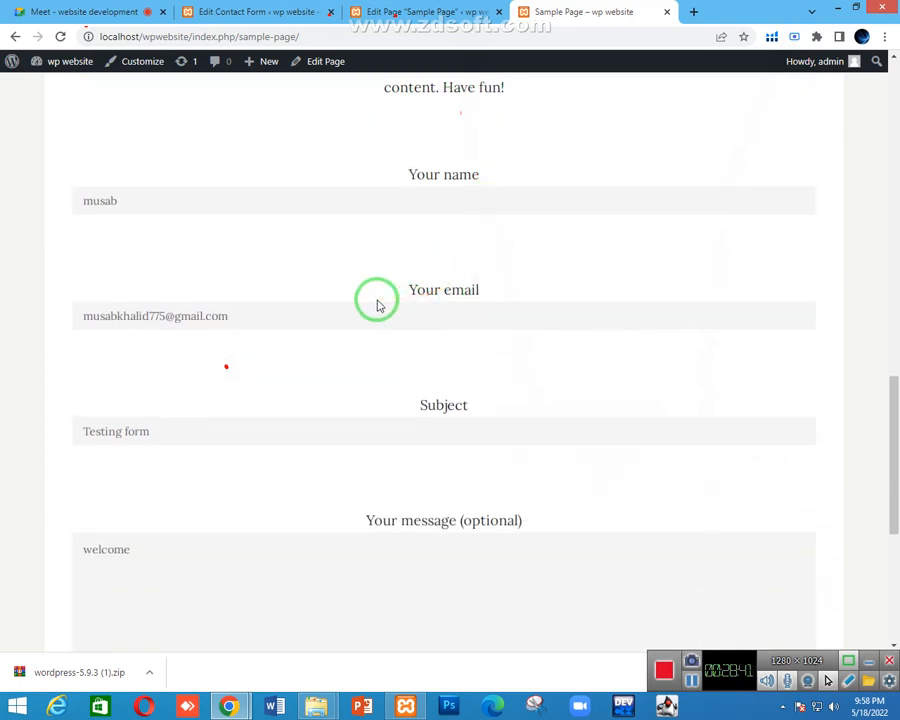
scroll(378, 306, down, 4)
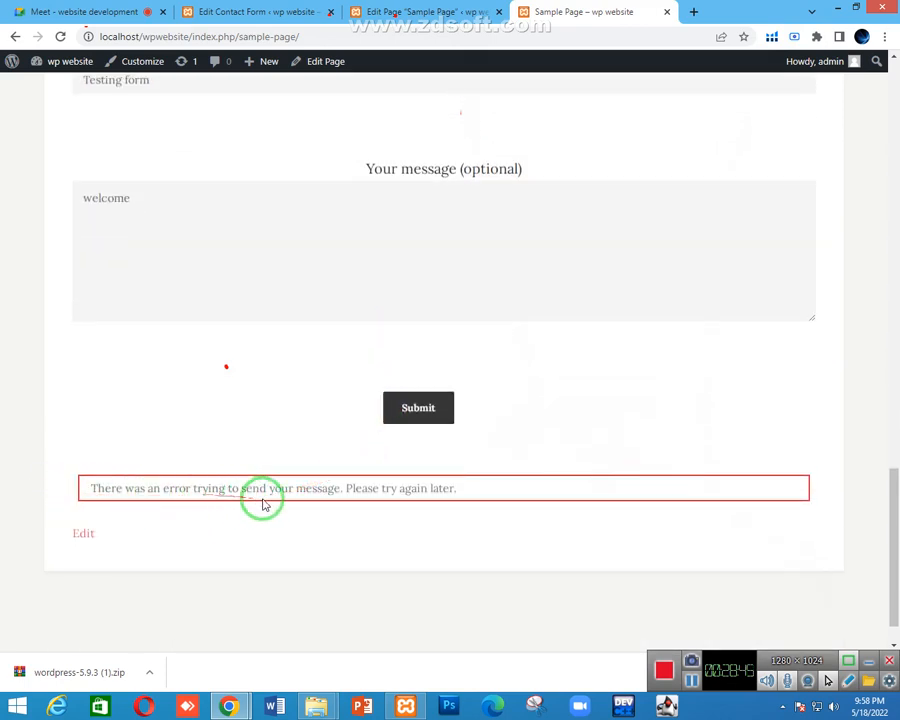
scroll(372, 368, up, 1)
scroll(405, 482, down, 1)
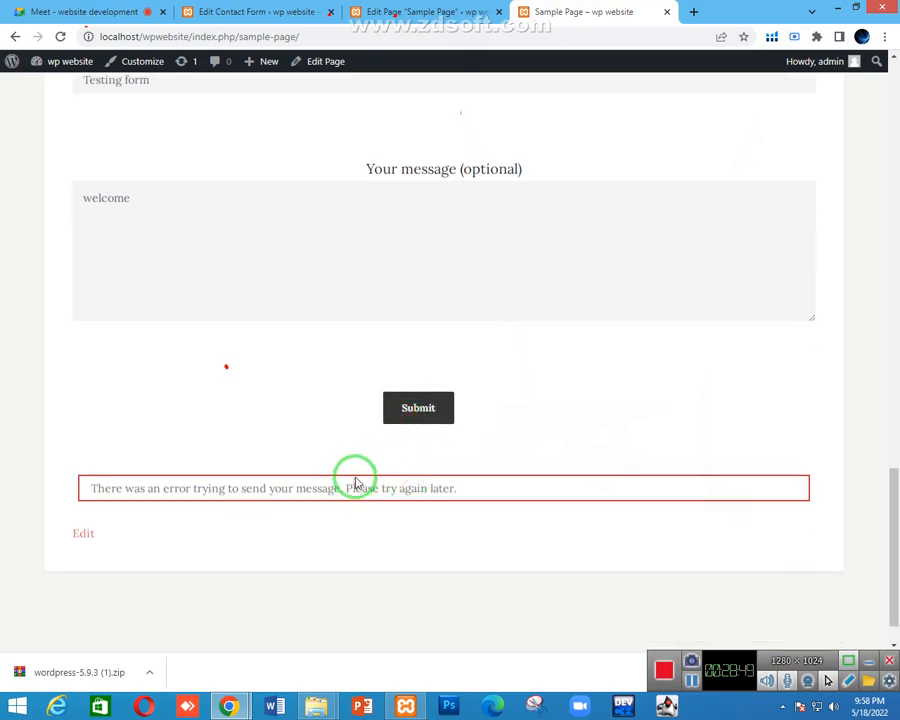
Review the Contact form 1 editor, Sample Page editor and live page, then return to Google Meet
click(420, 11)
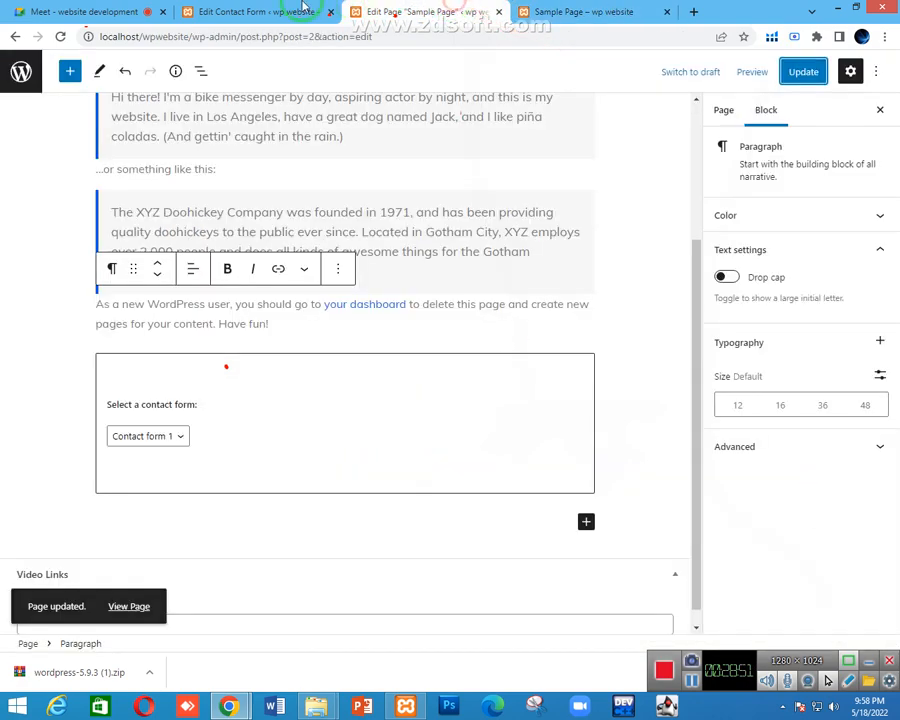
click(258, 11)
click(238, 140)
scroll(238, 143, down, 1)
scroll(297, 408, up, 1)
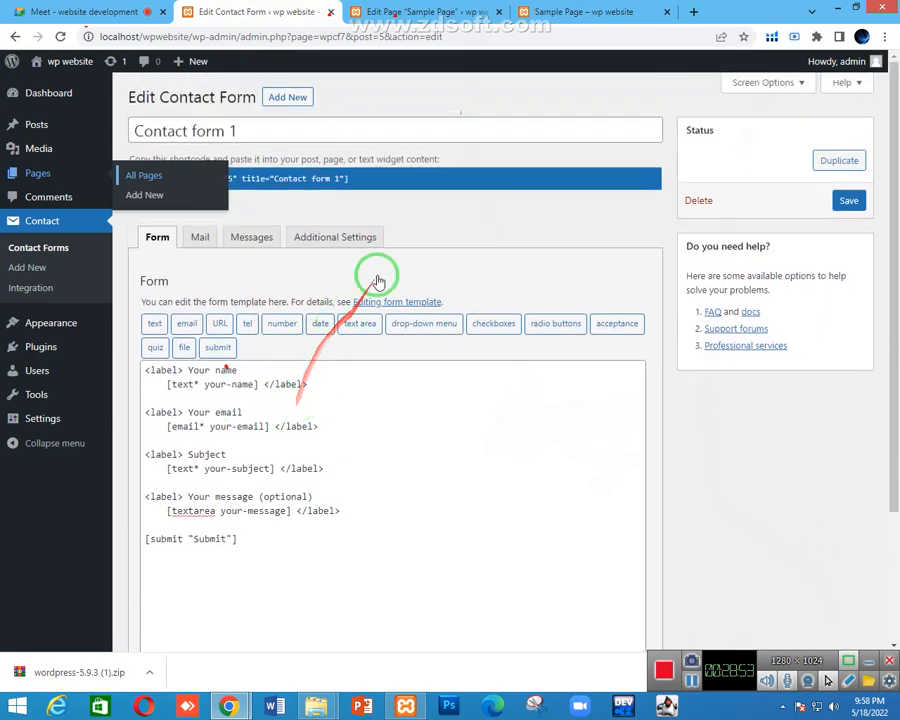
click(452, 12)
click(590, 10)
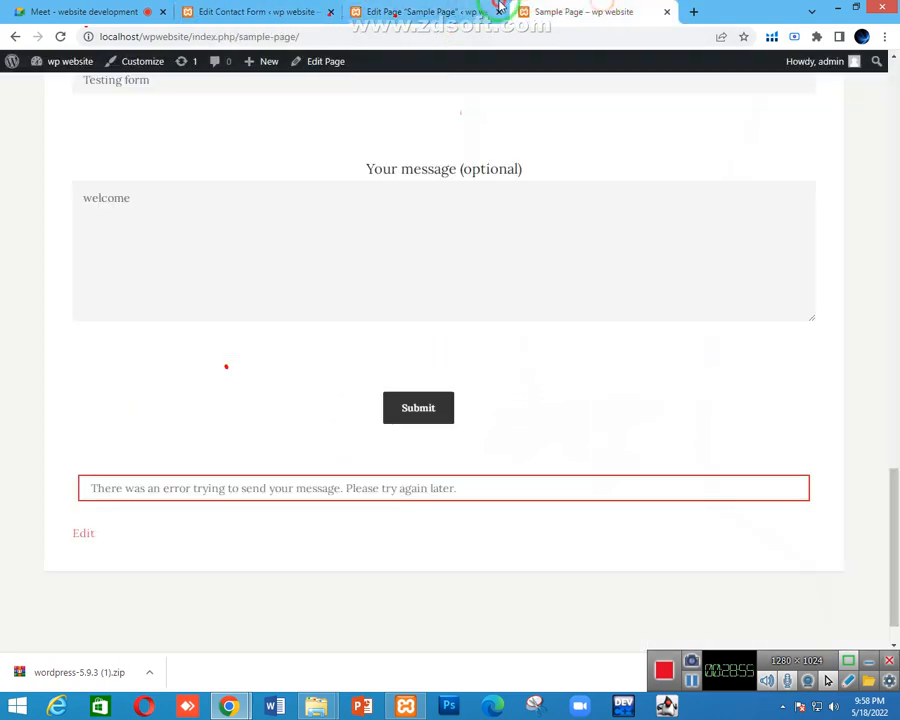
click(478, 11)
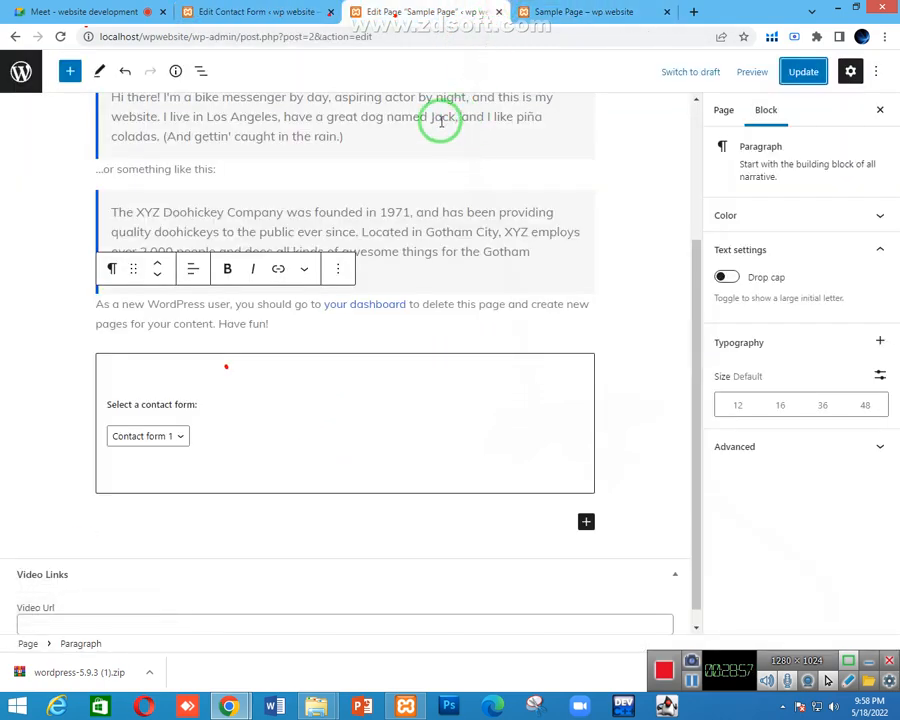
click(133, 6)
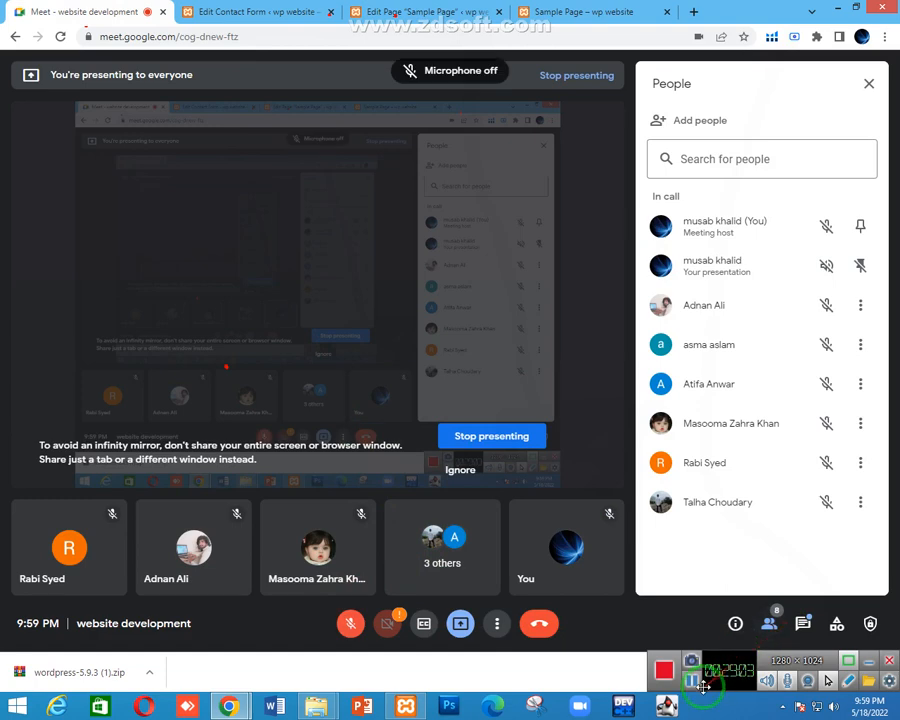
Show the in-call chat, turn the microphone on, and admit the waiting participant
click(802, 623)
click(350, 623)
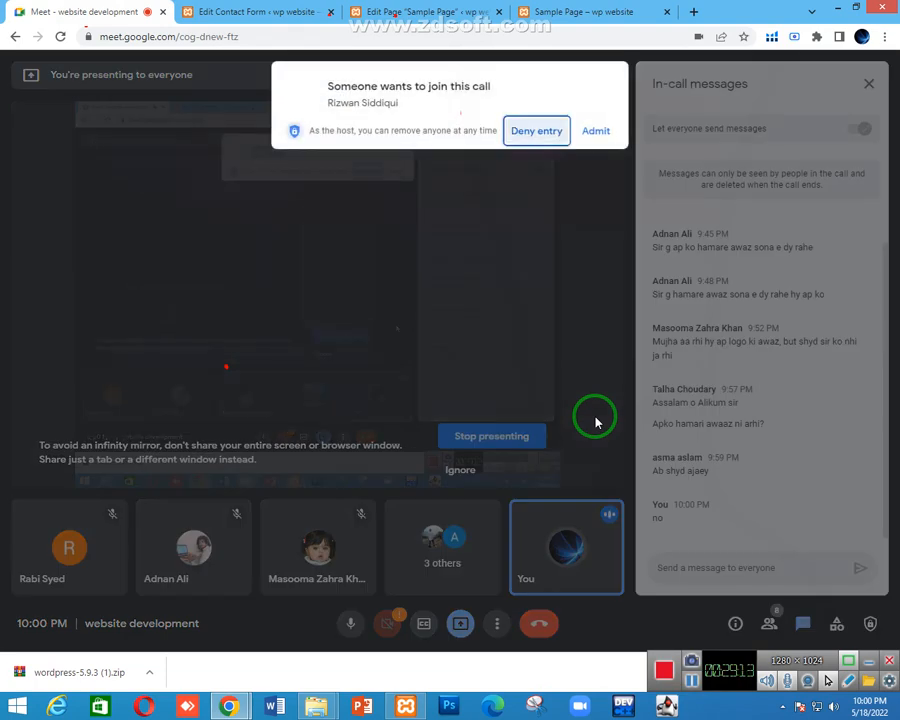
click(596, 131)
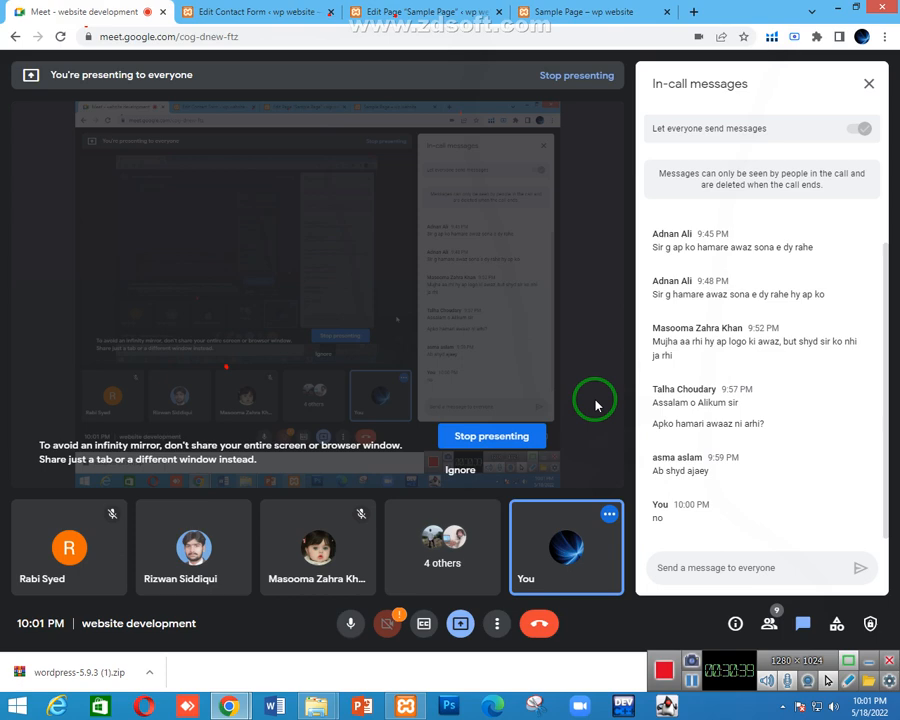
Mute the microphone, check its site permission in the address bar, and unmute it again
click(347, 623)
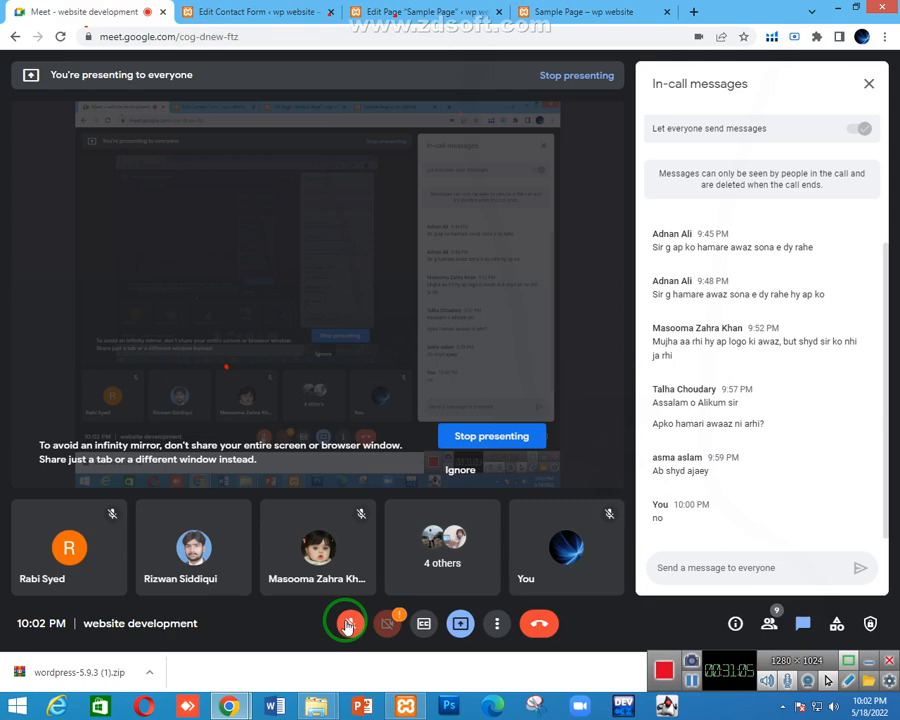
click(698, 36)
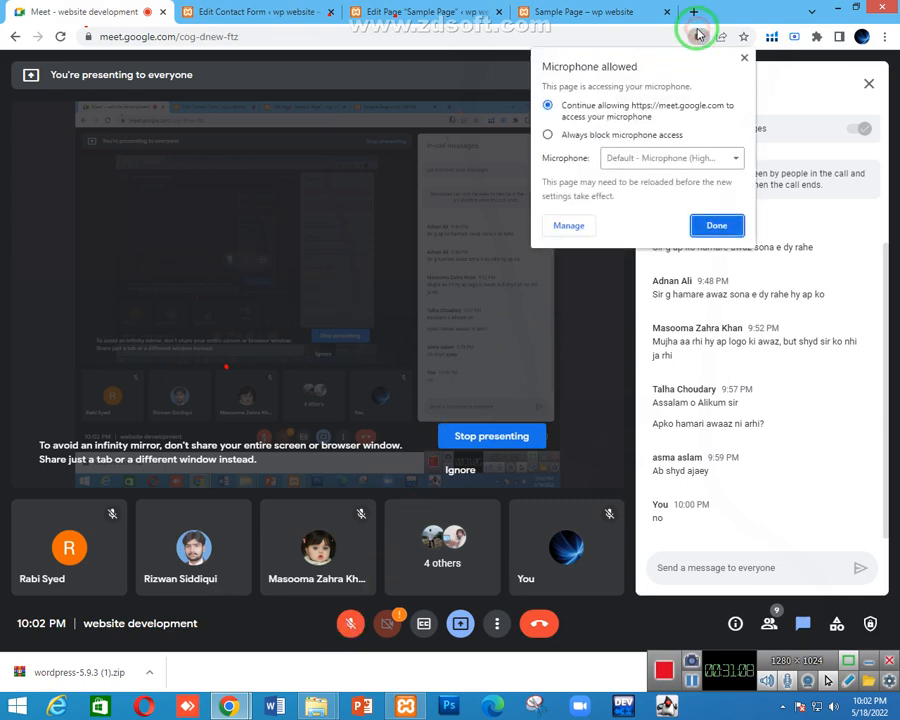
click(712, 225)
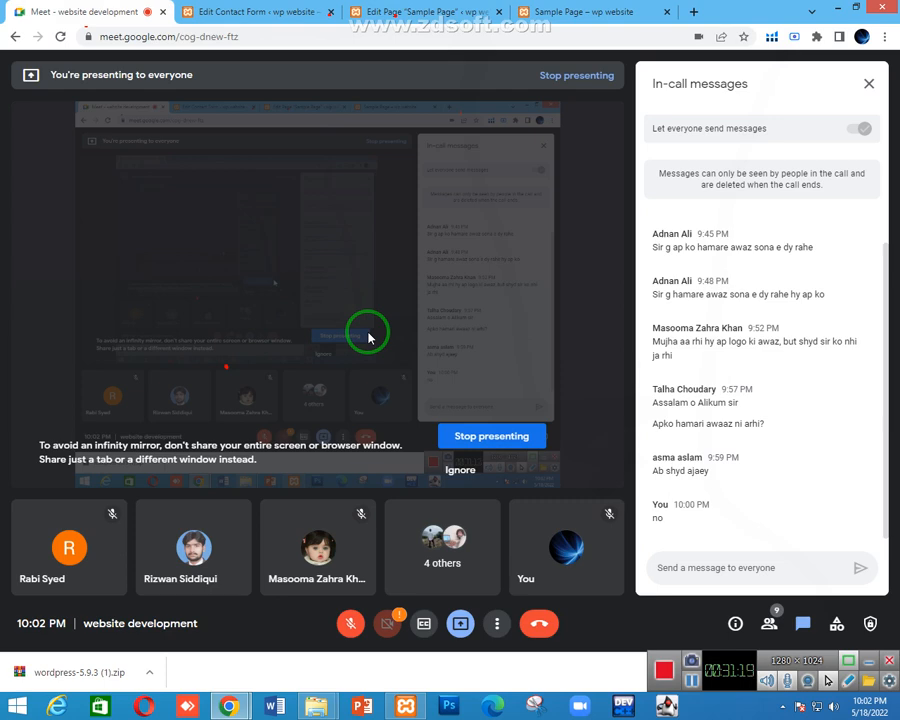
click(350, 623)
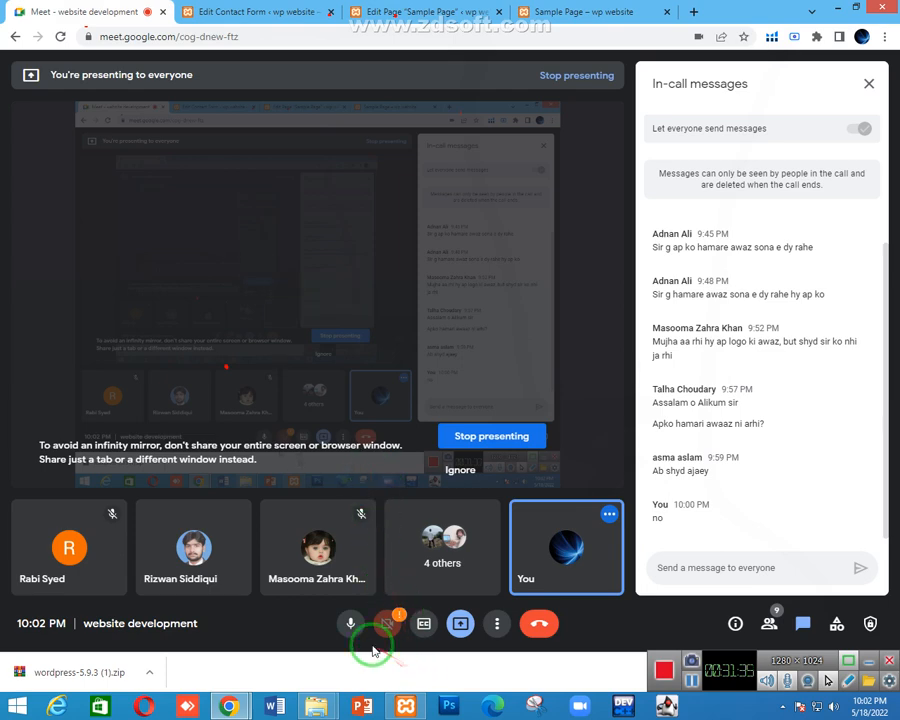
click(690, 680)
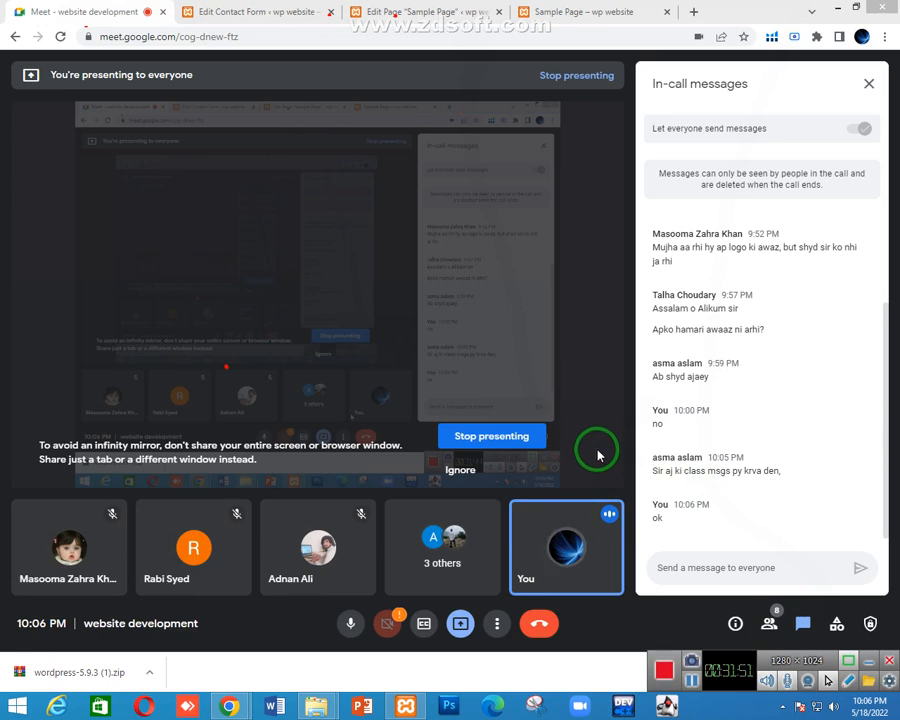
click(247, 10)
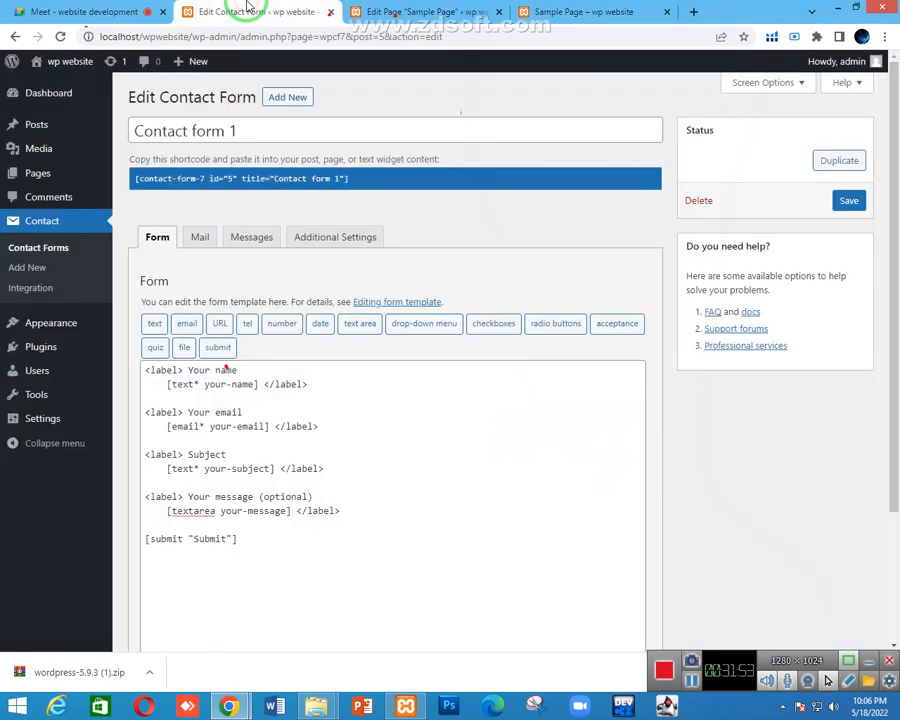
click(95, 10)
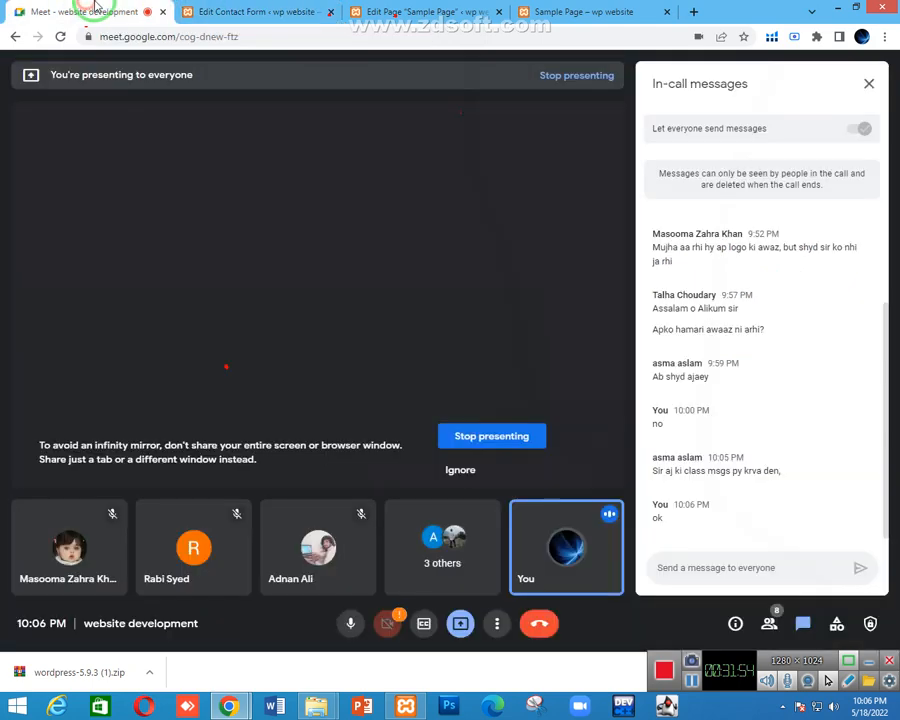
click(247, 10)
scroll(280, 416, down, 1)
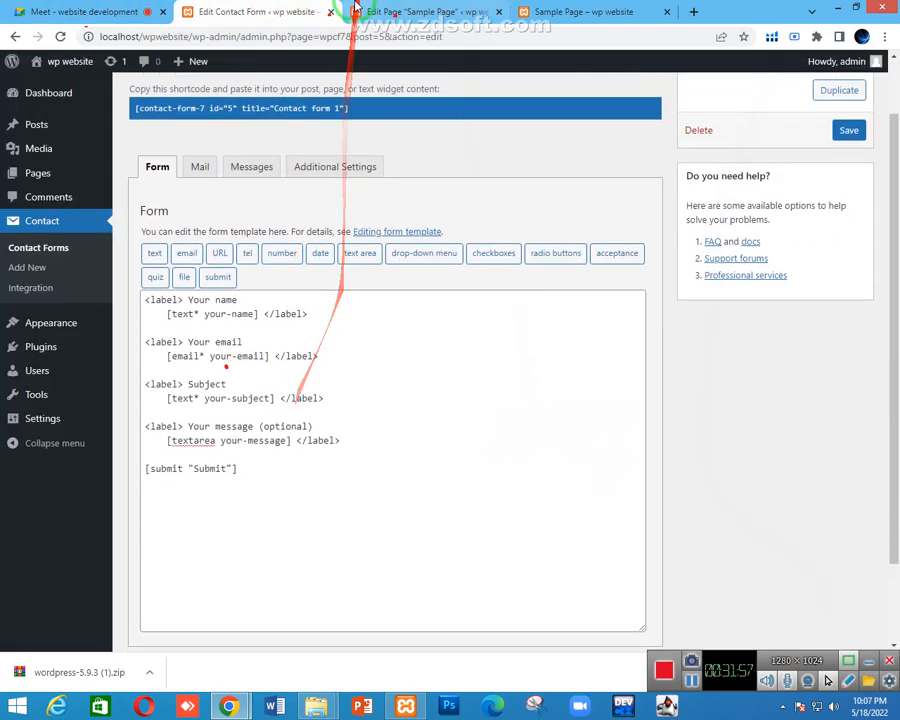
click(390, 11)
click(540, 11)
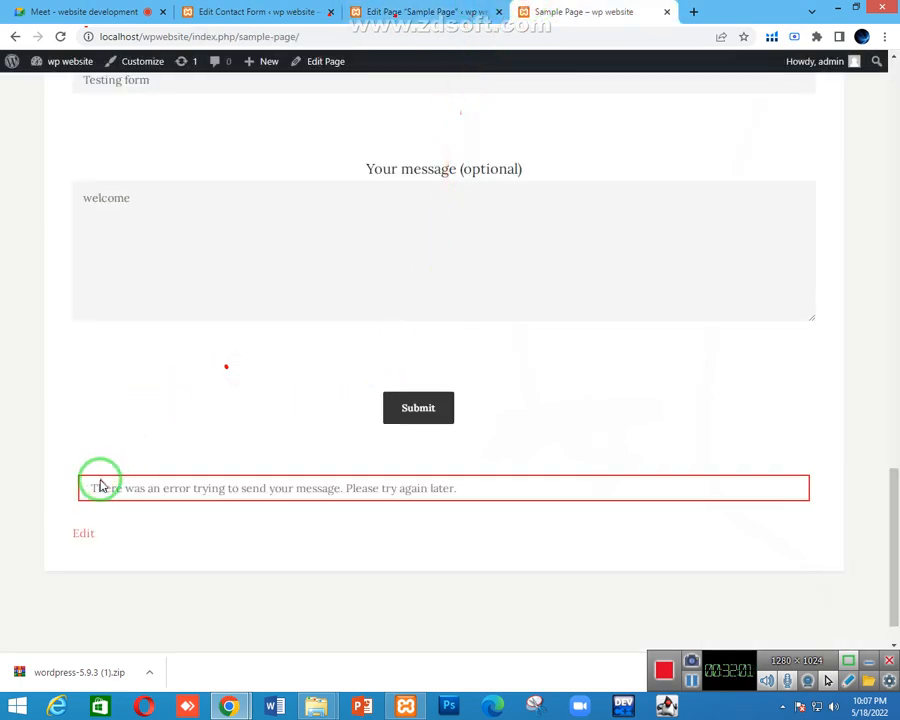
drag(92, 487, 211, 484)
triple_click(212, 484)
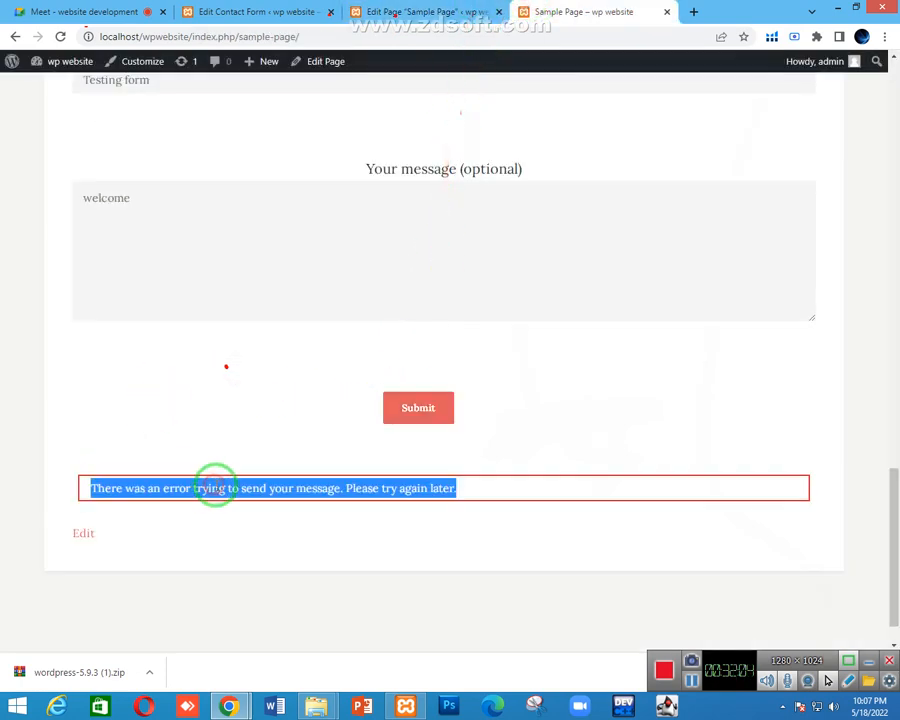
click(255, 11)
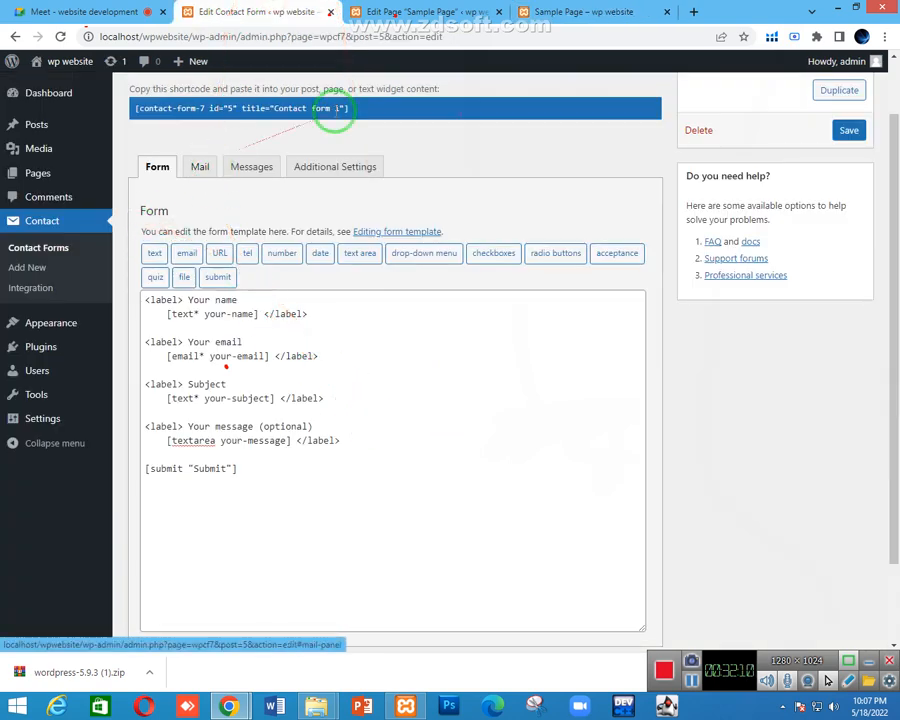
click(380, 14)
click(566, 11)
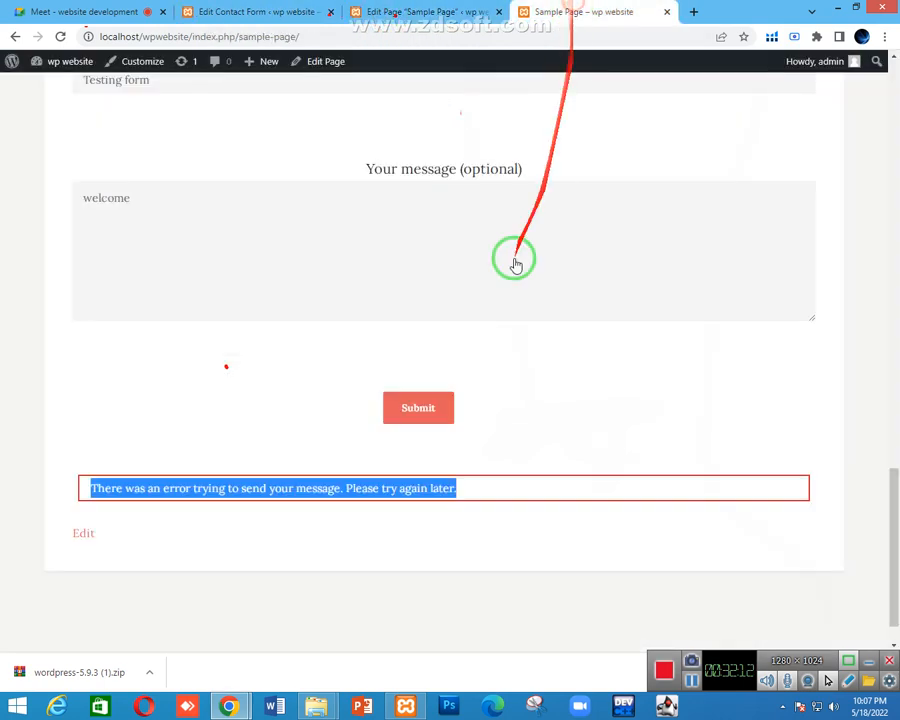
click(330, 487)
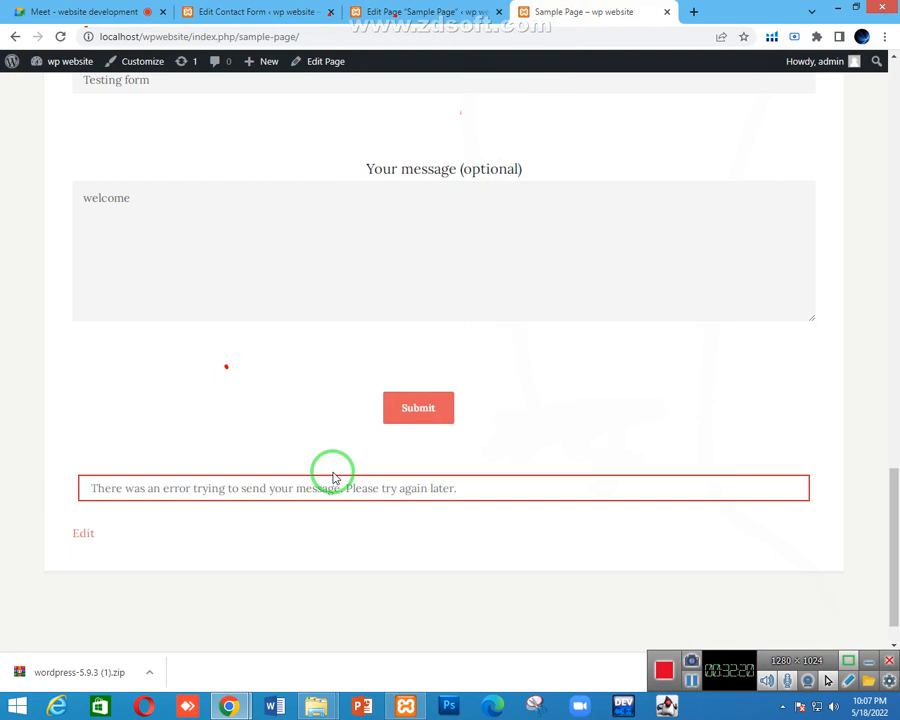
scroll(332, 472, up, 3)
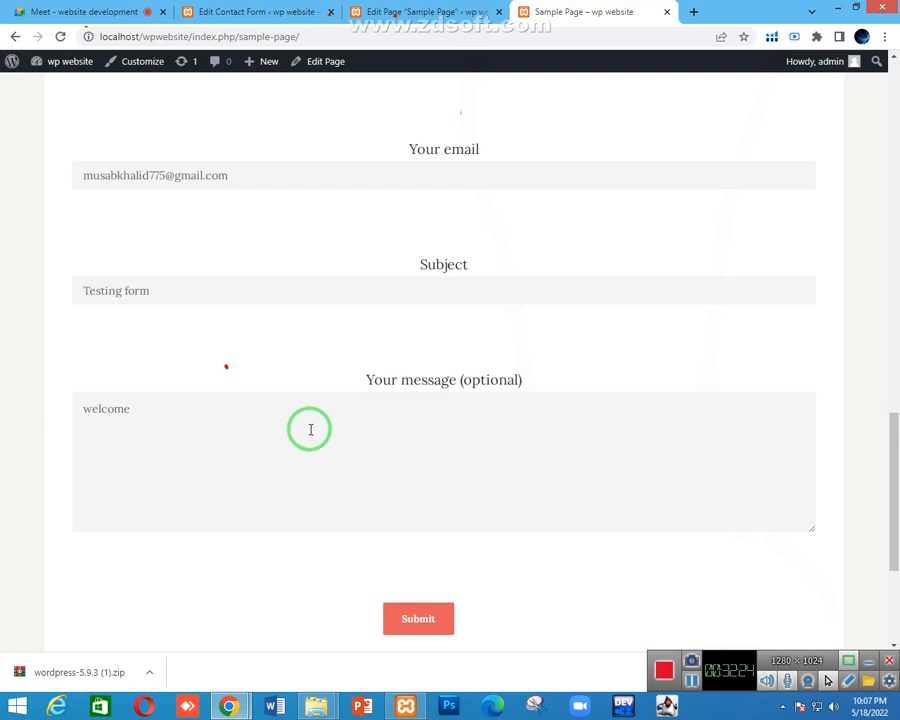
click(253, 11)
Open Contact form 1's Mail tab and inspect the From address
click(198, 168)
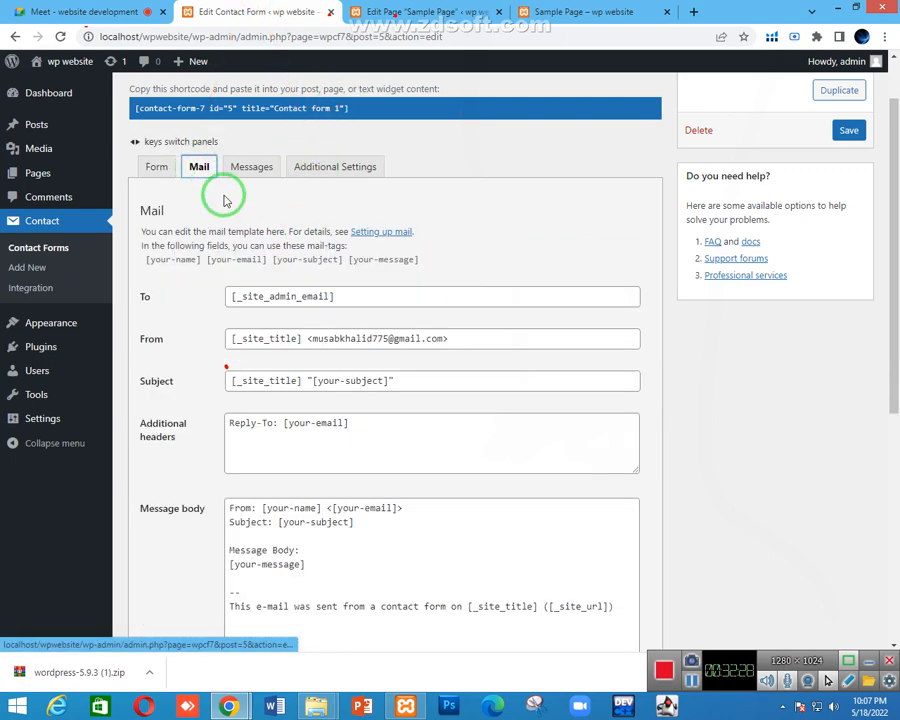
scroll(230, 210, down, 1)
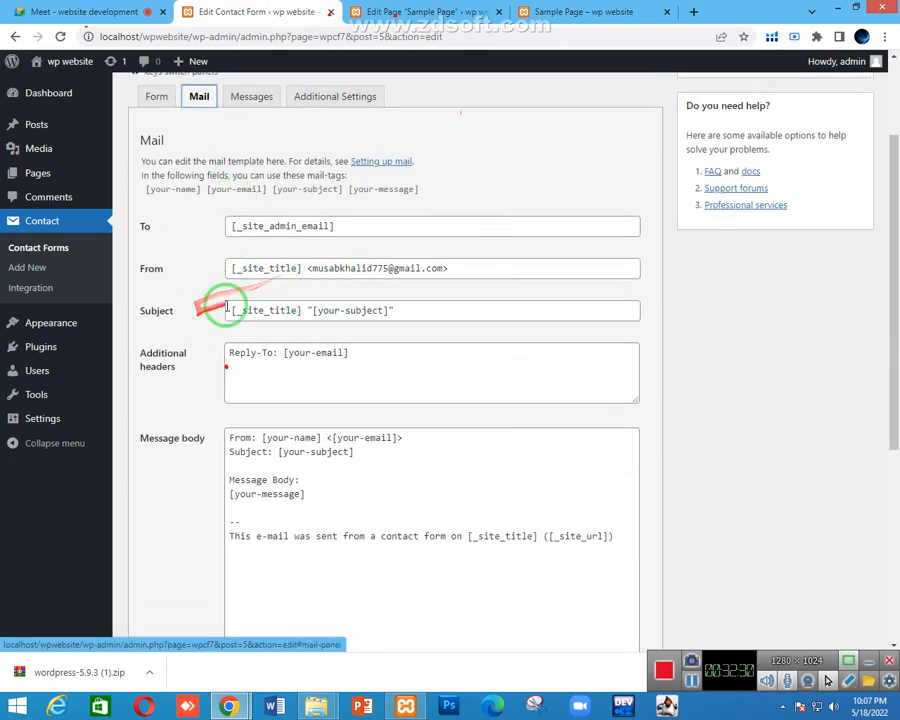
drag(311, 268, 441, 270)
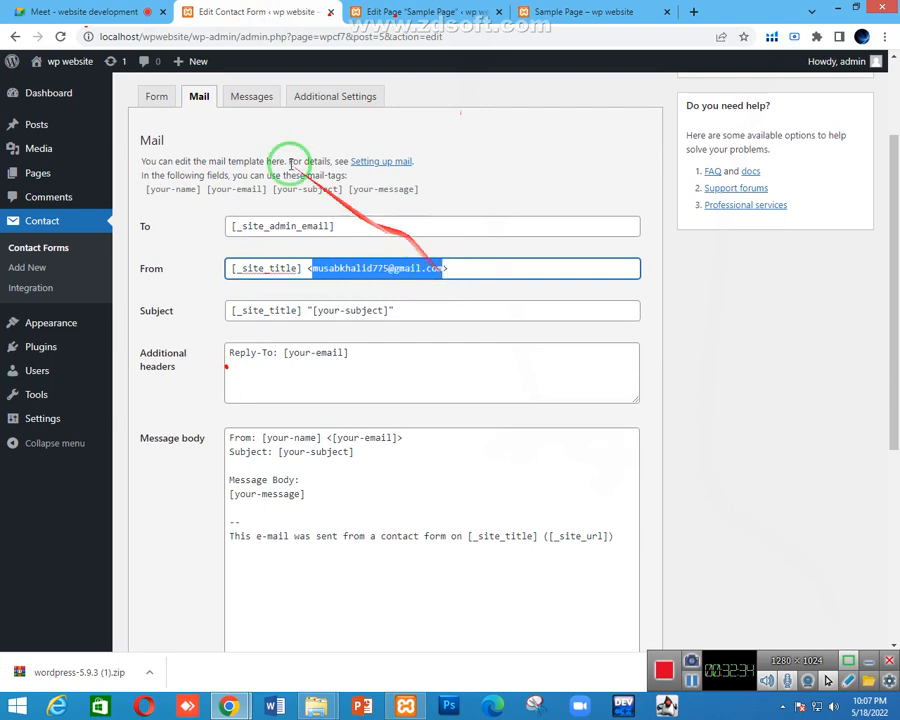
click(136, 12)
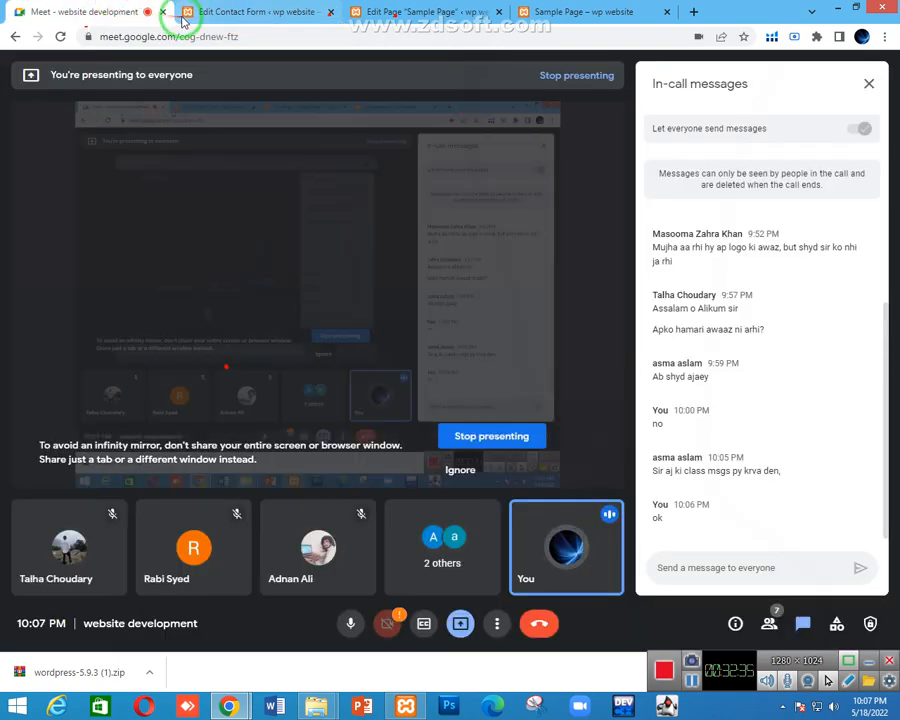
click(222, 11)
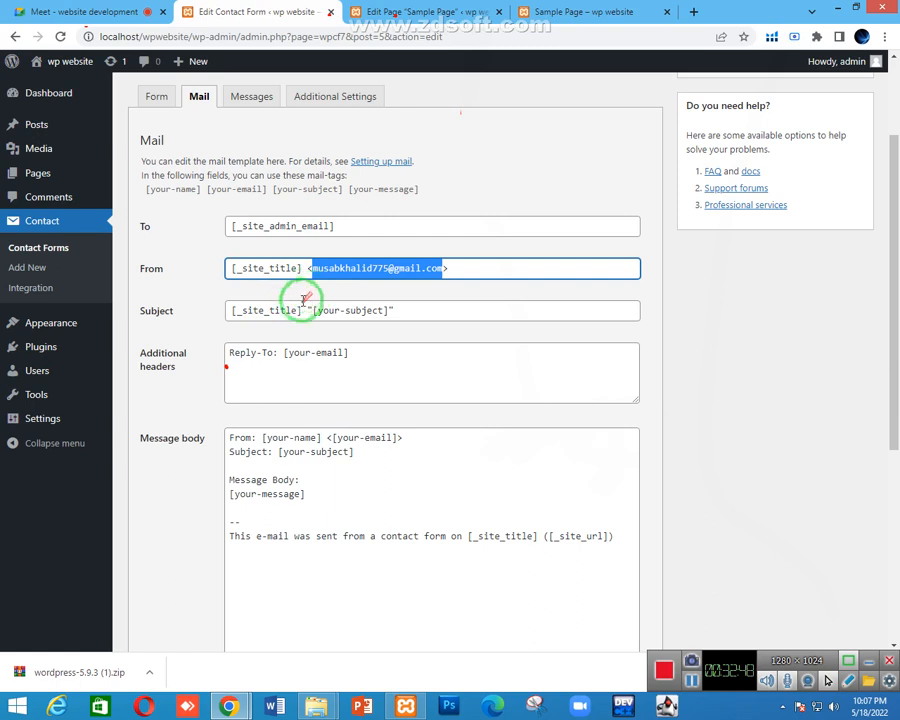
Clear the From field so it reads 'wp website', then open the invalid mailbox syntax link
scroll(301, 297, down, 1)
scroll(309, 347, up, 1)
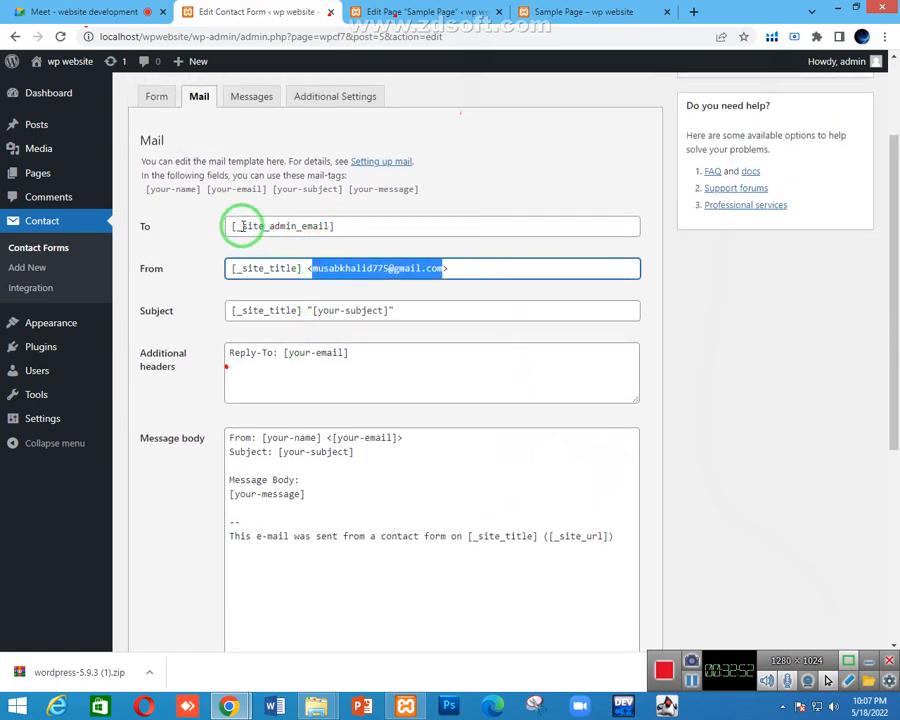
drag(237, 226, 295, 228)
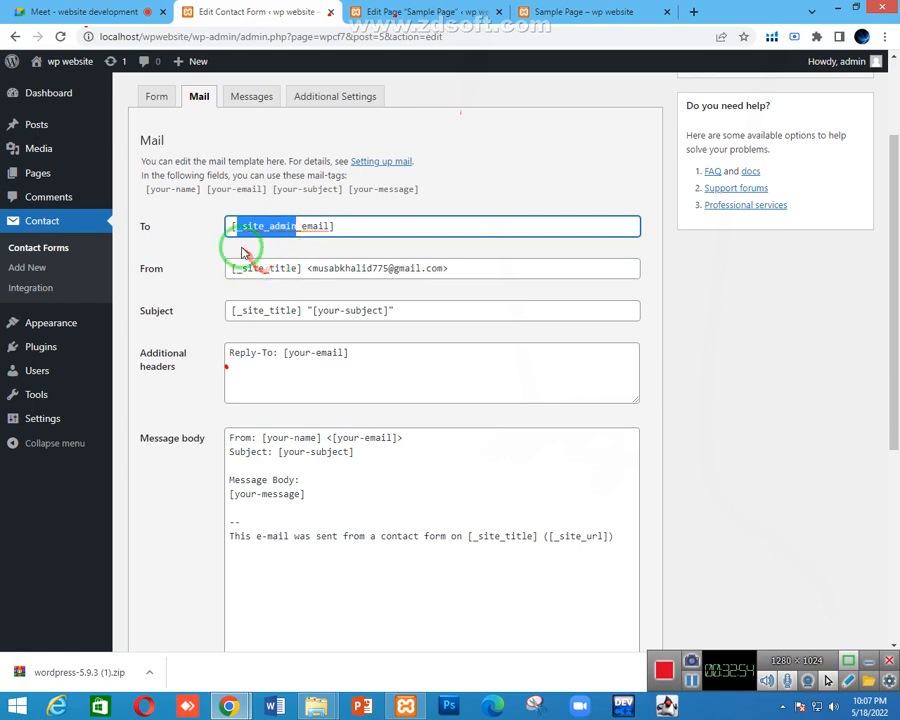
click(258, 266)
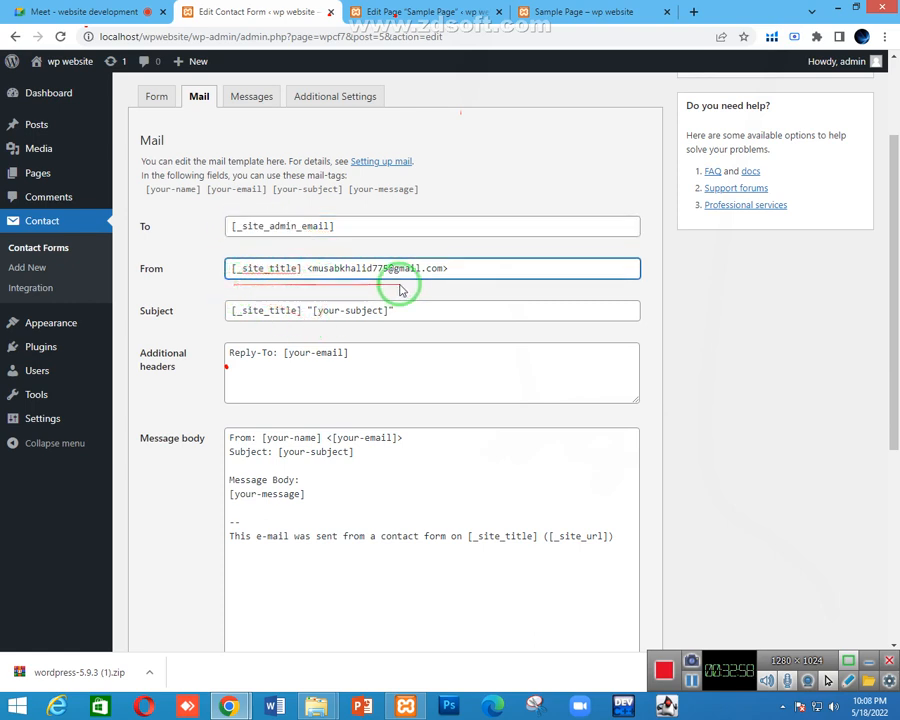
drag(455, 268, 194, 268)
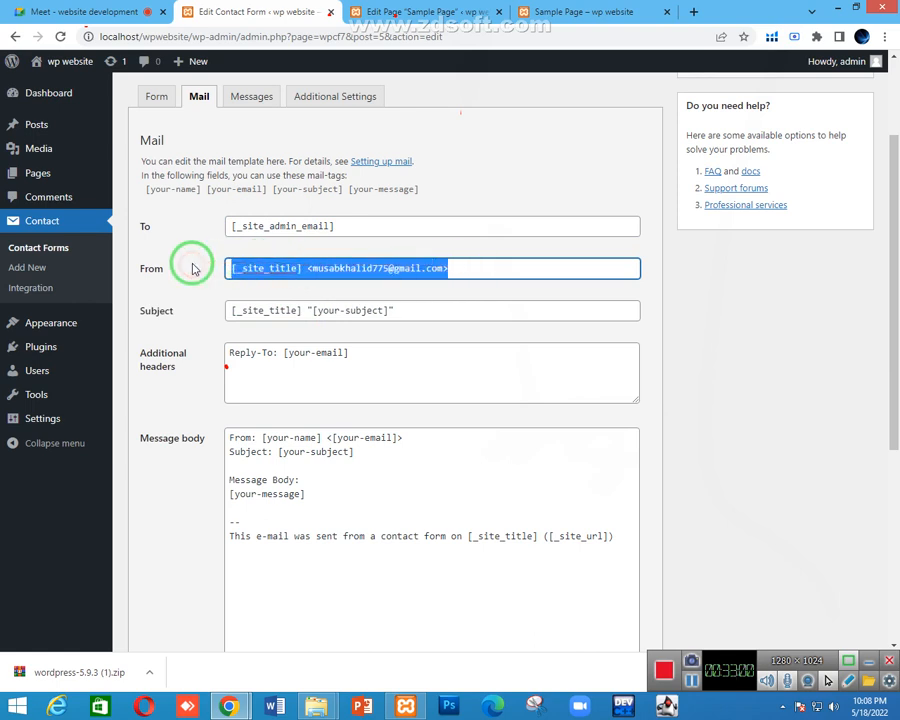
key(BackSpace)
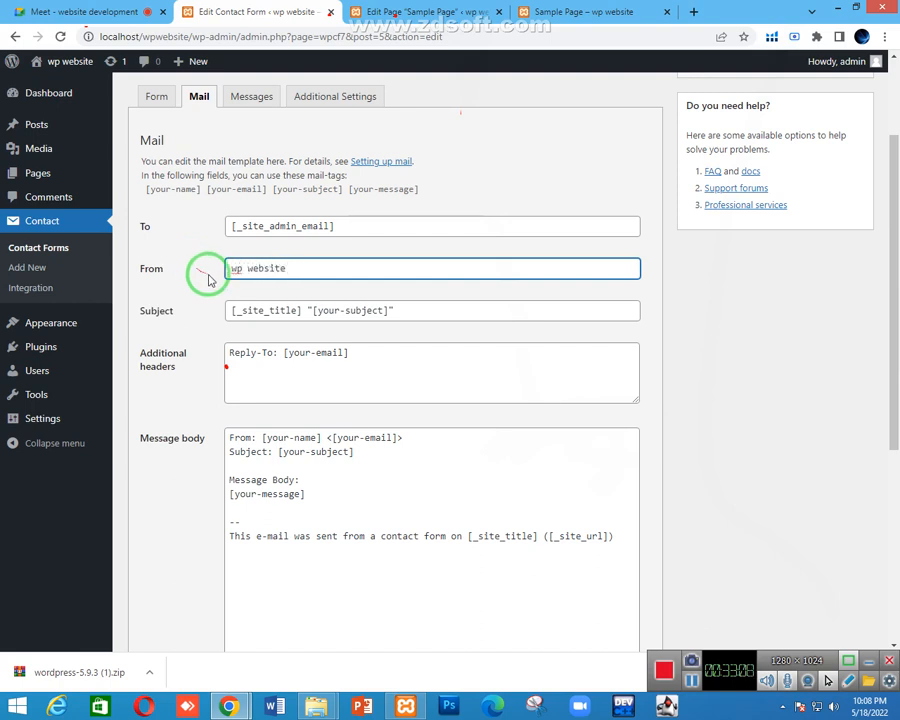
click(205, 276)
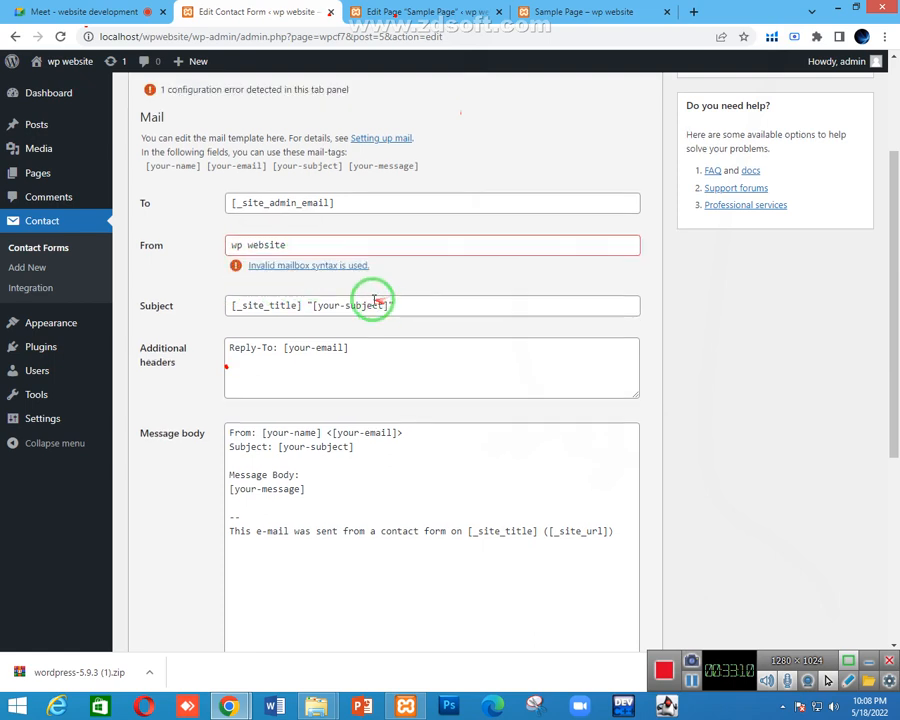
click(328, 244)
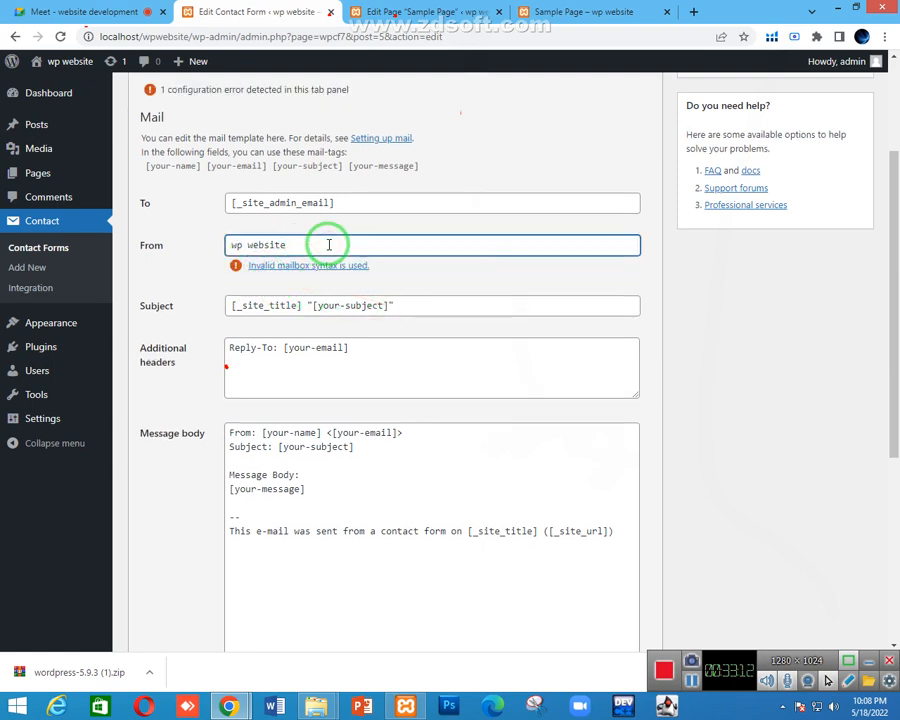
click(320, 265)
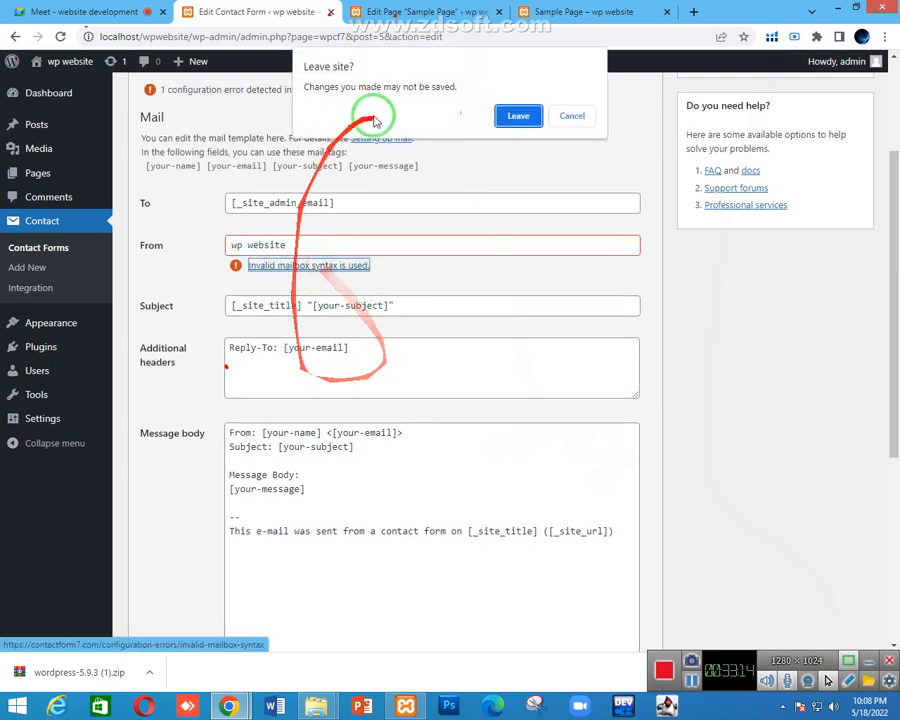
Confirm leaving the unsaved form so the mailbox syntax help article loads
click(514, 115)
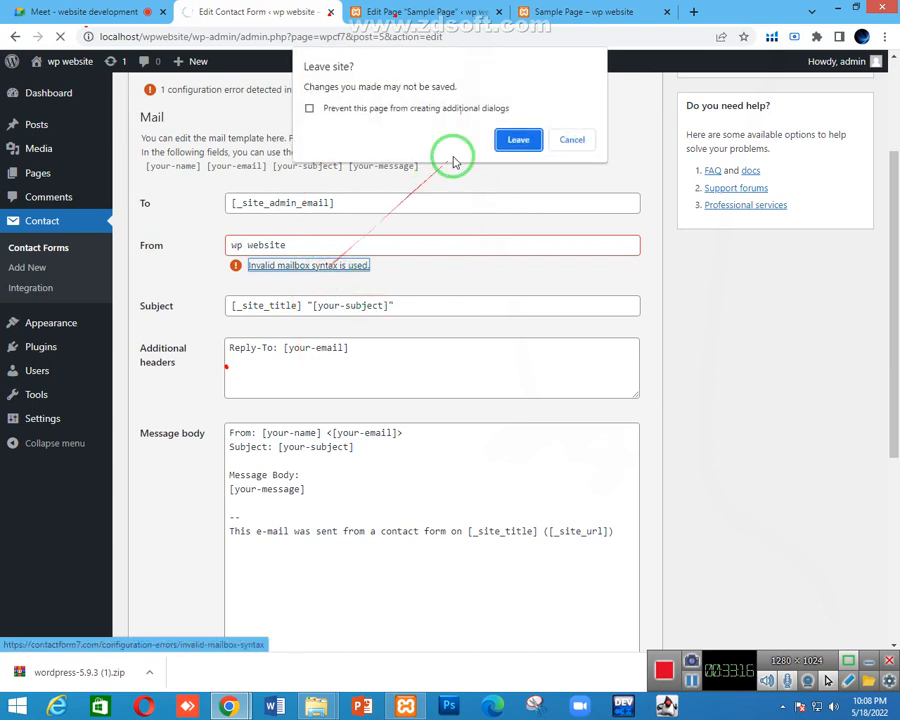
click(558, 139)
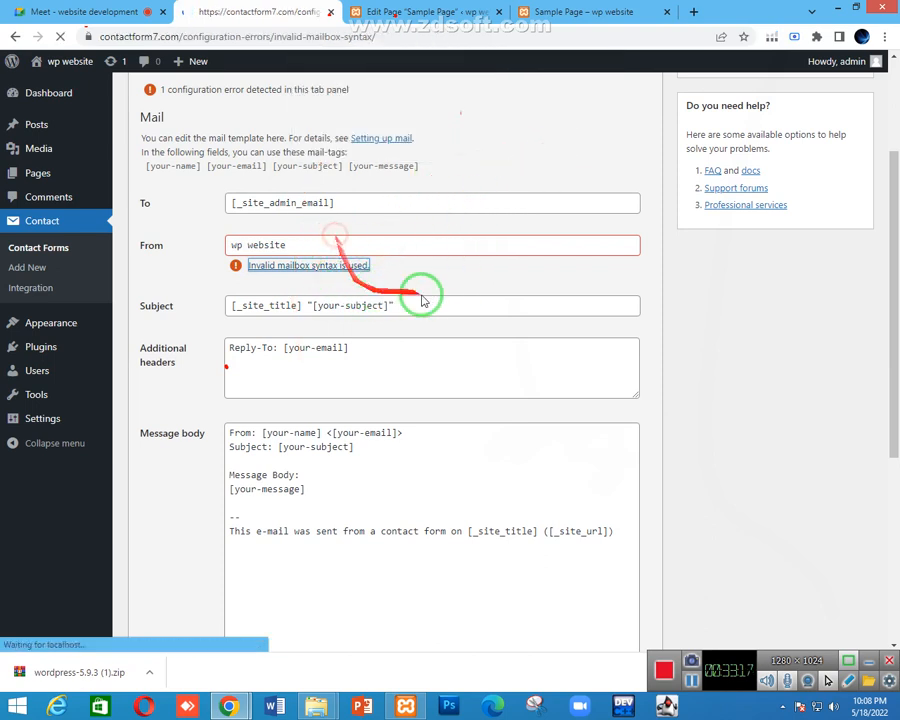
click(110, 8)
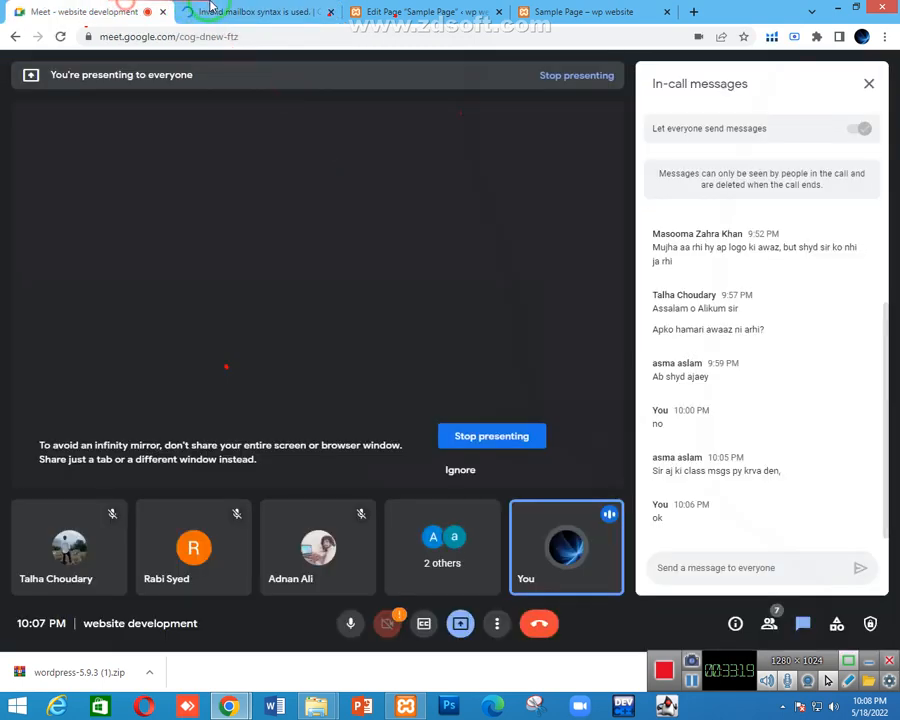
click(215, 8)
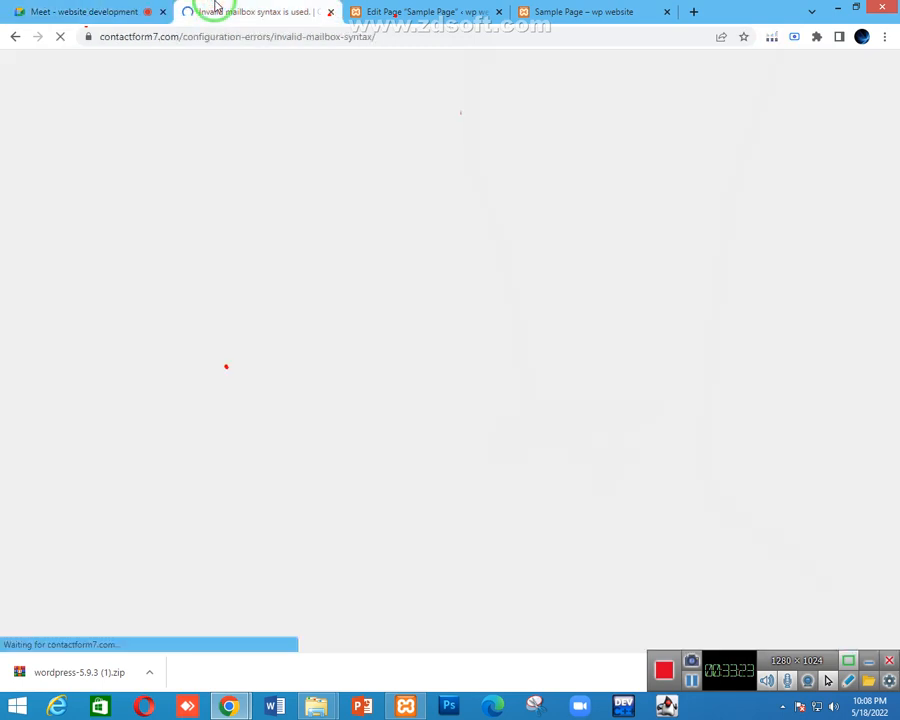
Read the article's valid mailbox formats, including the name-plus-address example
mouse_move(290, 88)
mouse_down()
mouse_move(434, 108)
mouse_move(266, 46)
mouse_up()
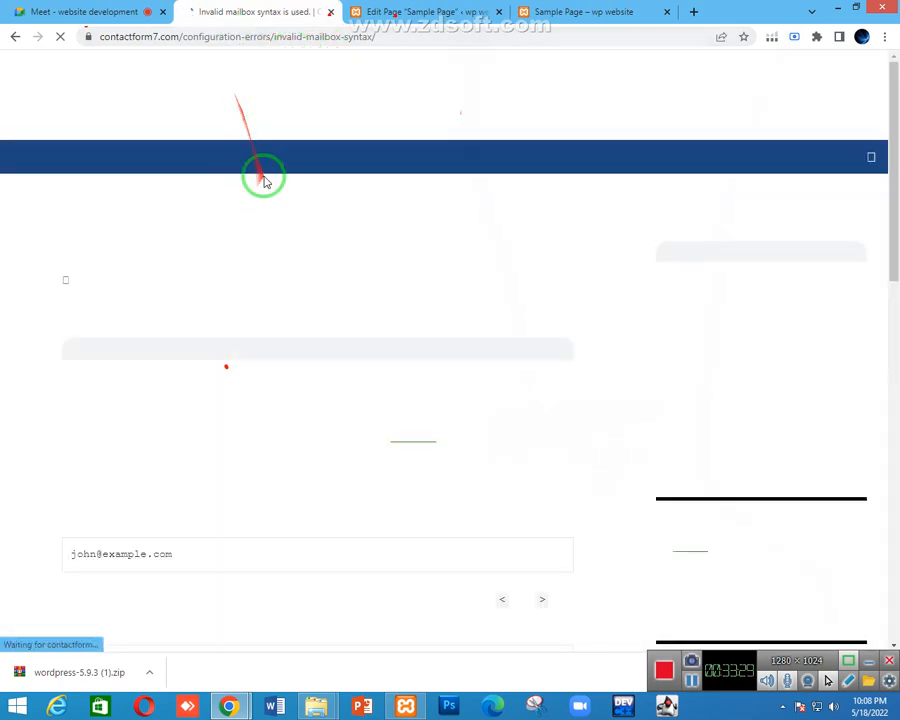
scroll(236, 352, down, 5)
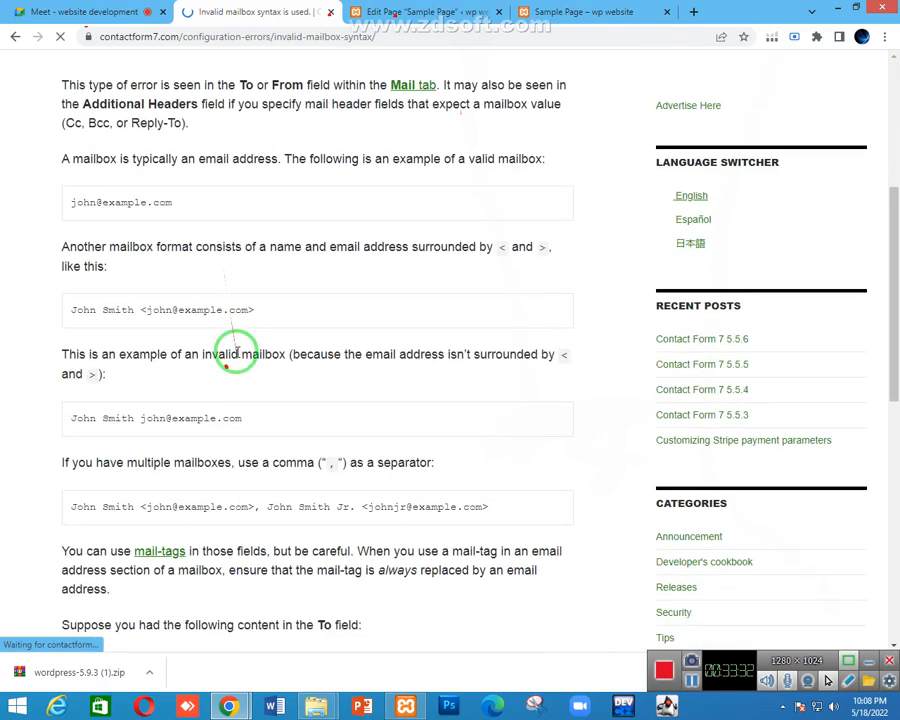
triple_click(72, 314)
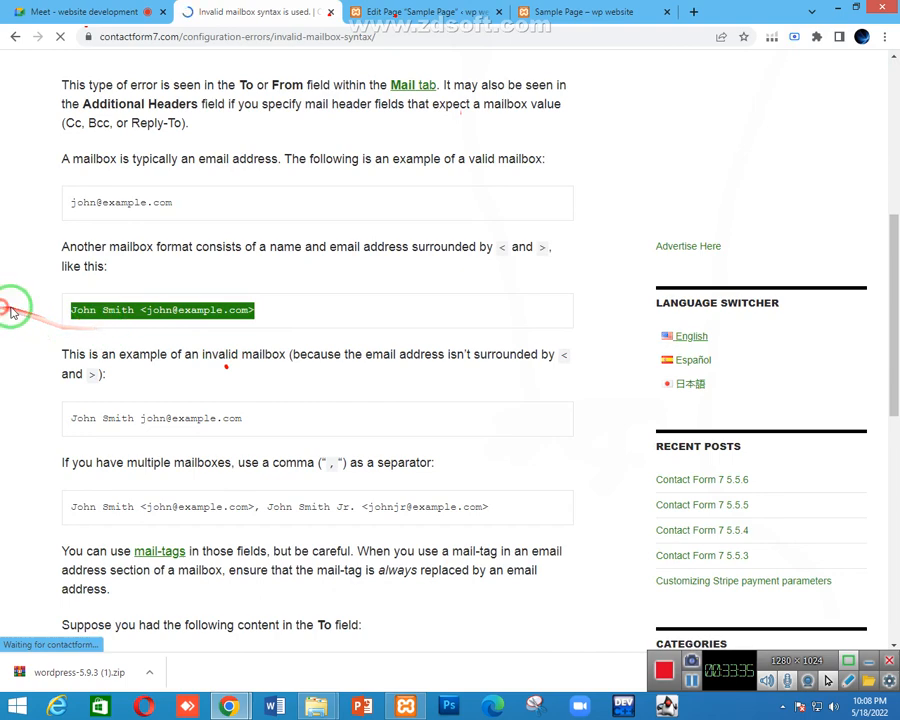
click(150, 305)
scroll(300, 316, up, 4)
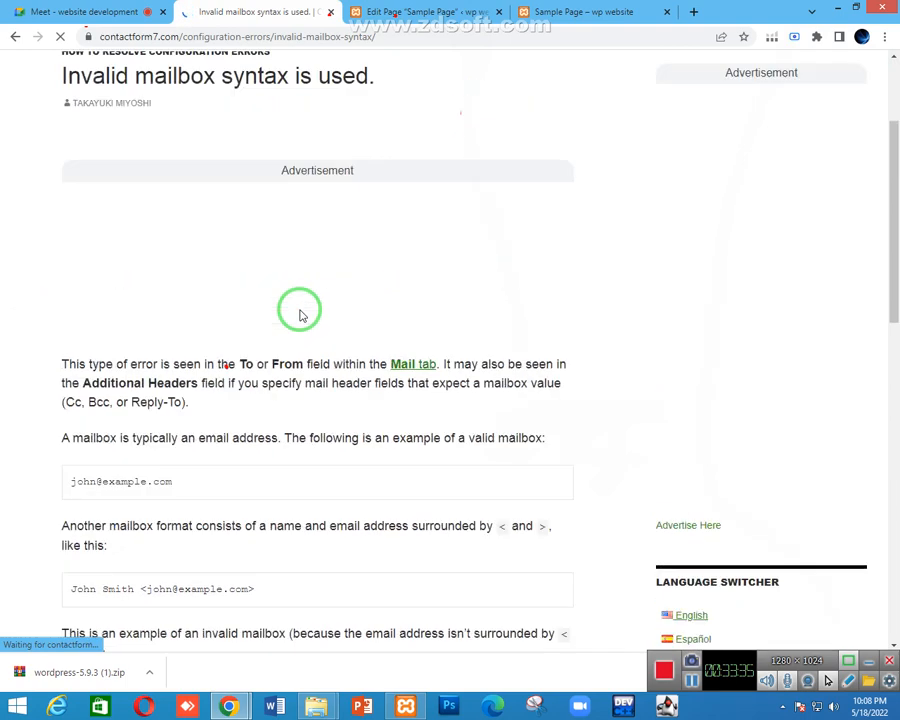
click(22, 11)
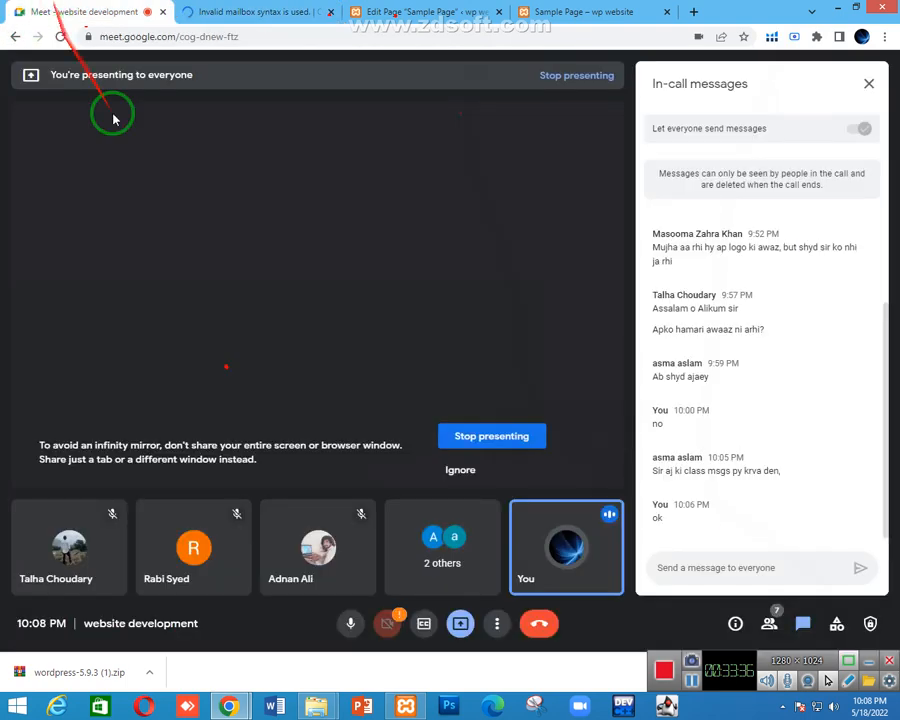
click(245, 12)
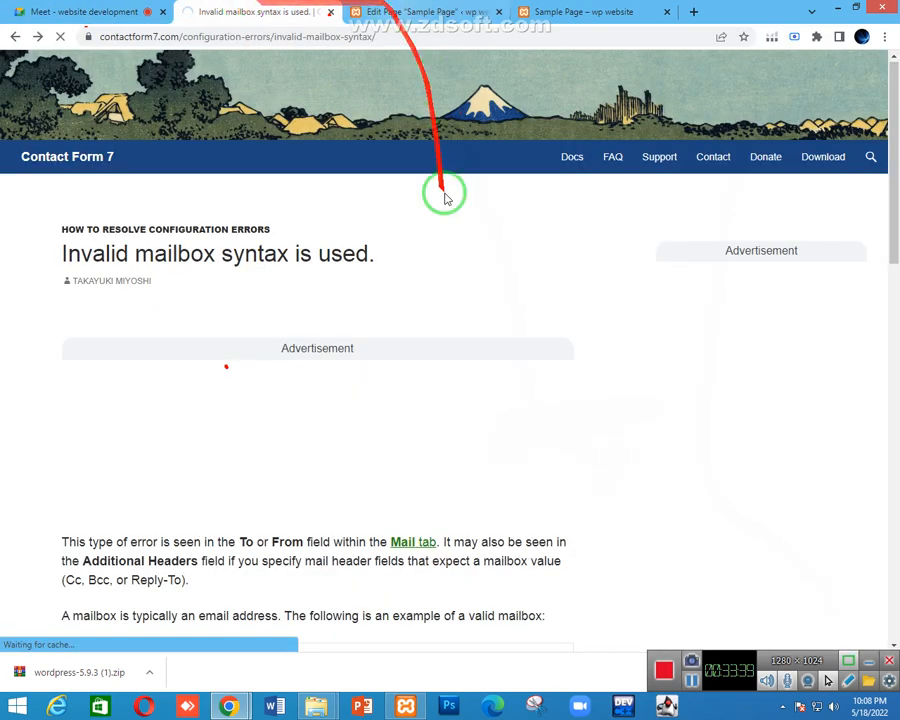
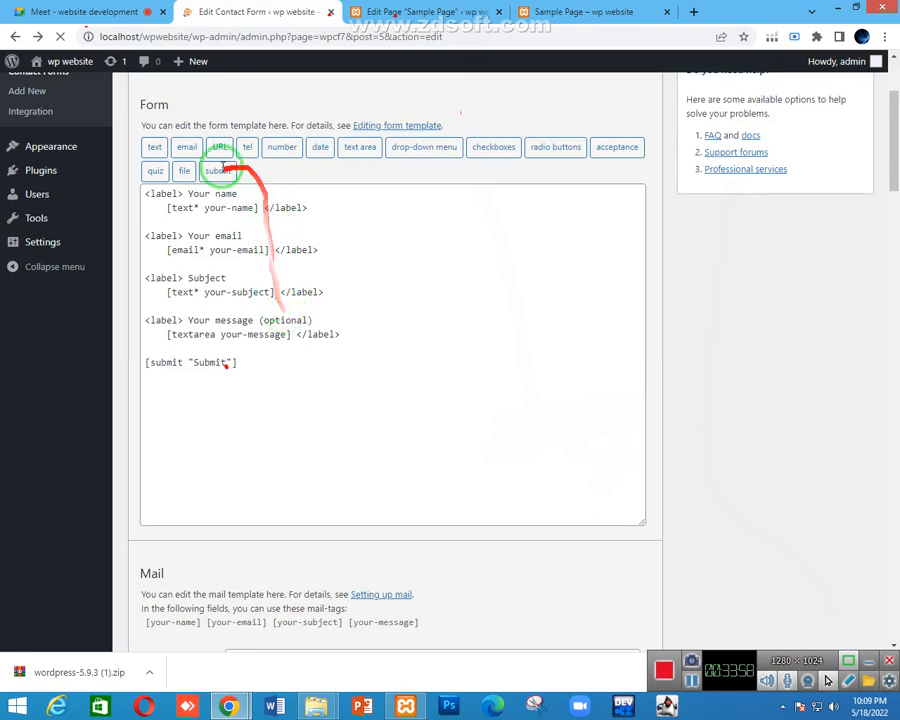
Open the contact form's Mail settings and check the sender and recipient address fields
scroll(224, 172, up, 2)
scroll(230, 215, up, 1)
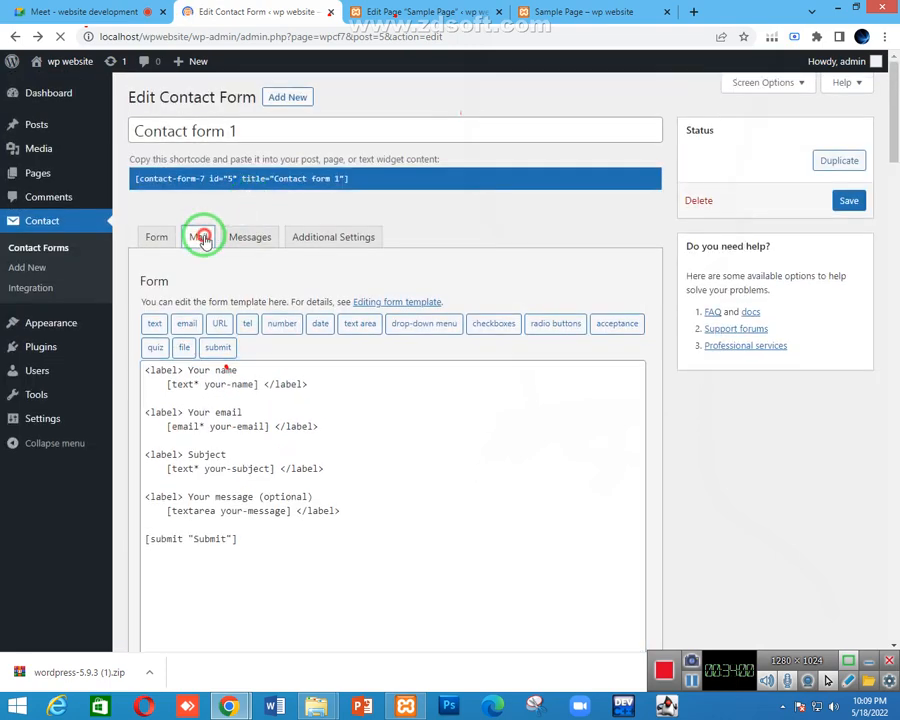
click(203, 236)
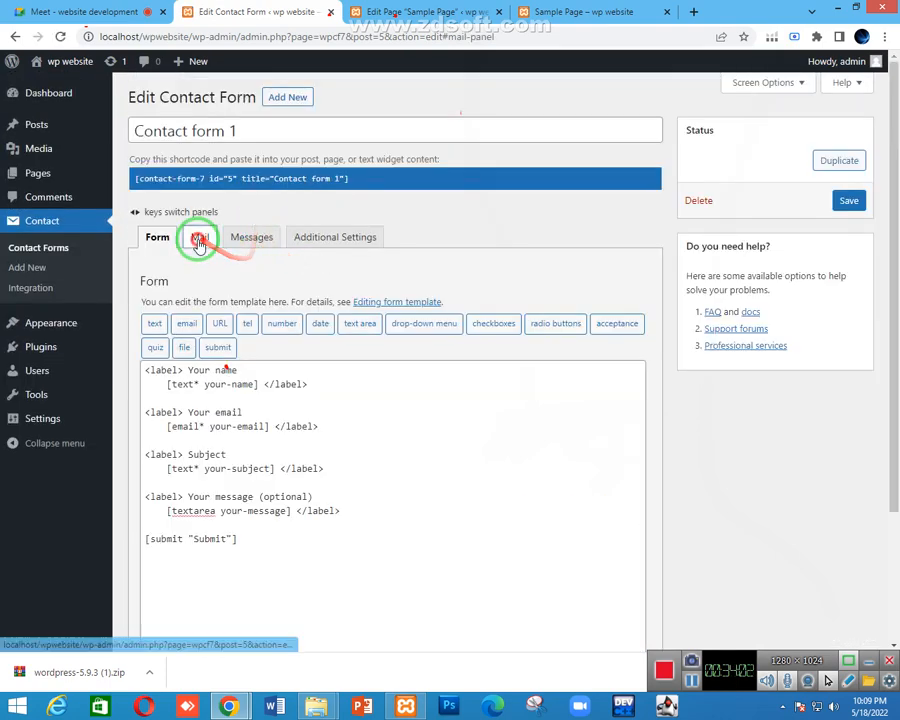
click(199, 237)
click(312, 408)
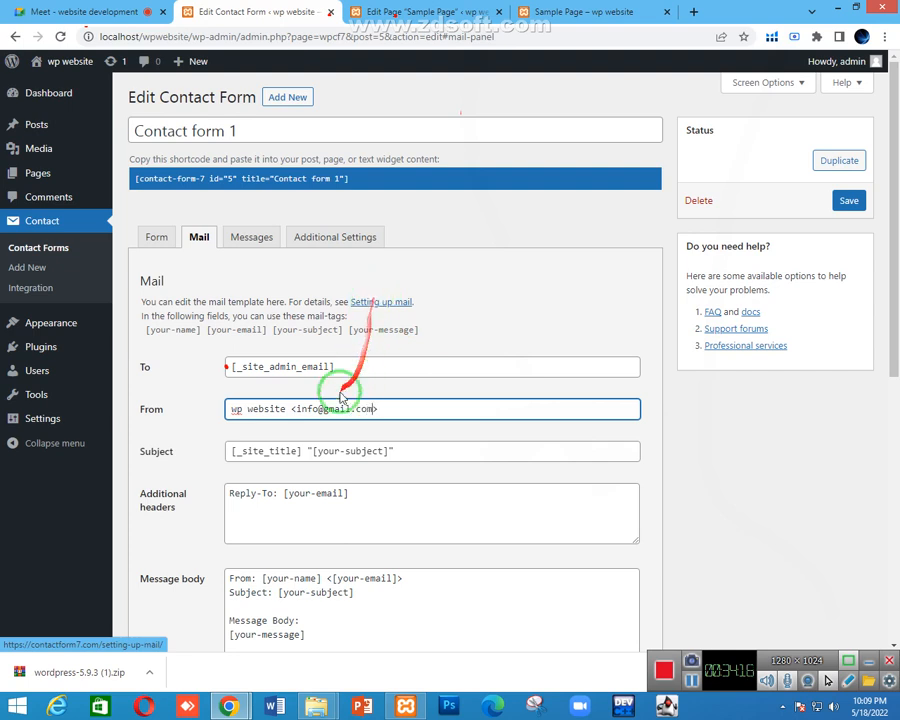
click(298, 367)
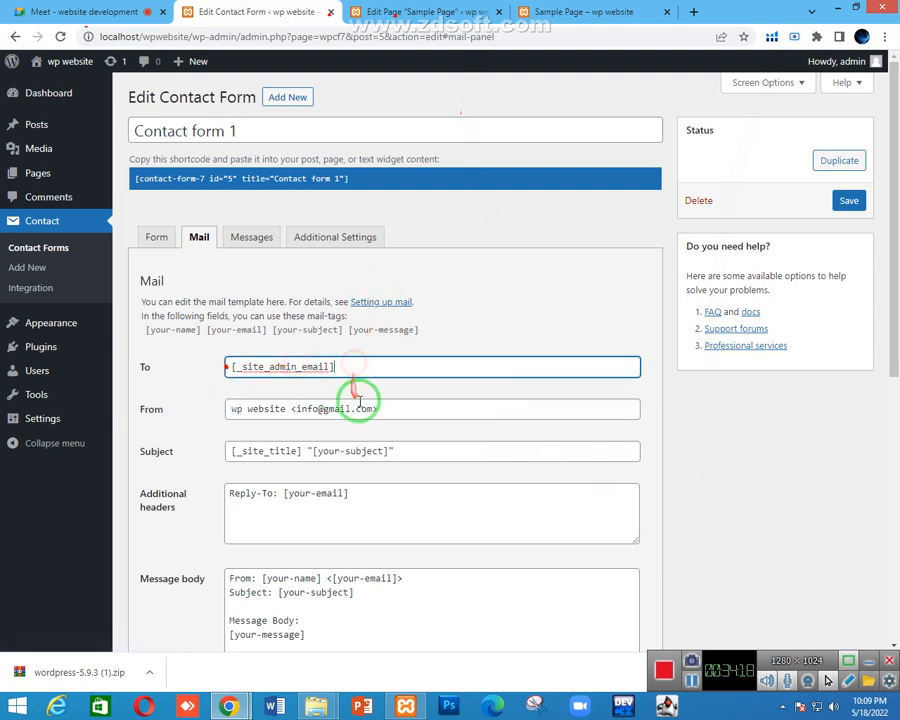
click(346, 404)
scroll(346, 384, down, 2)
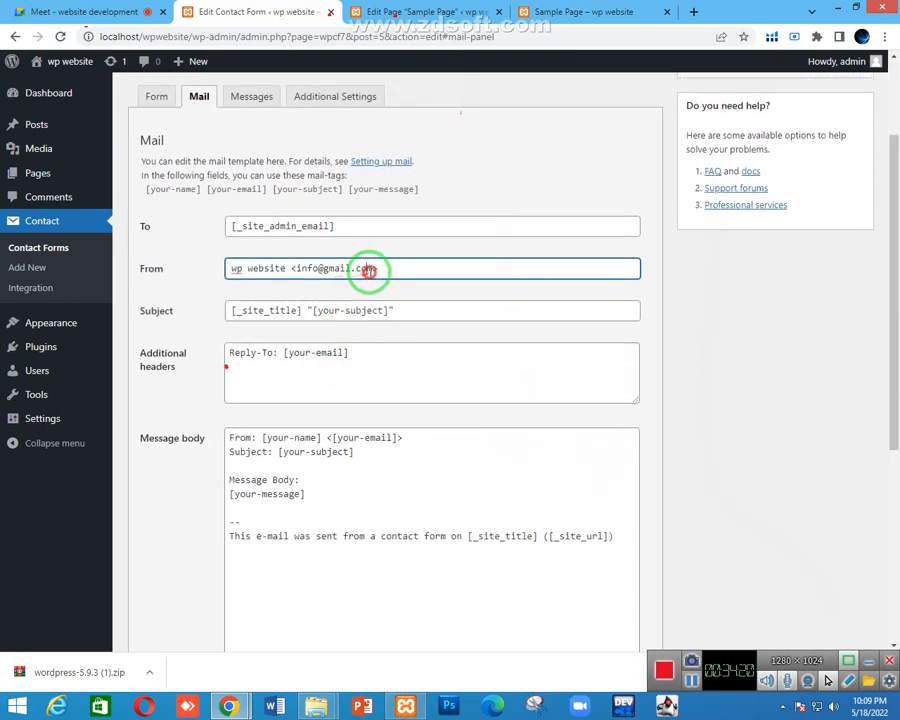
Replace the email subject with 'you have receive new message'
triple_click(256, 310)
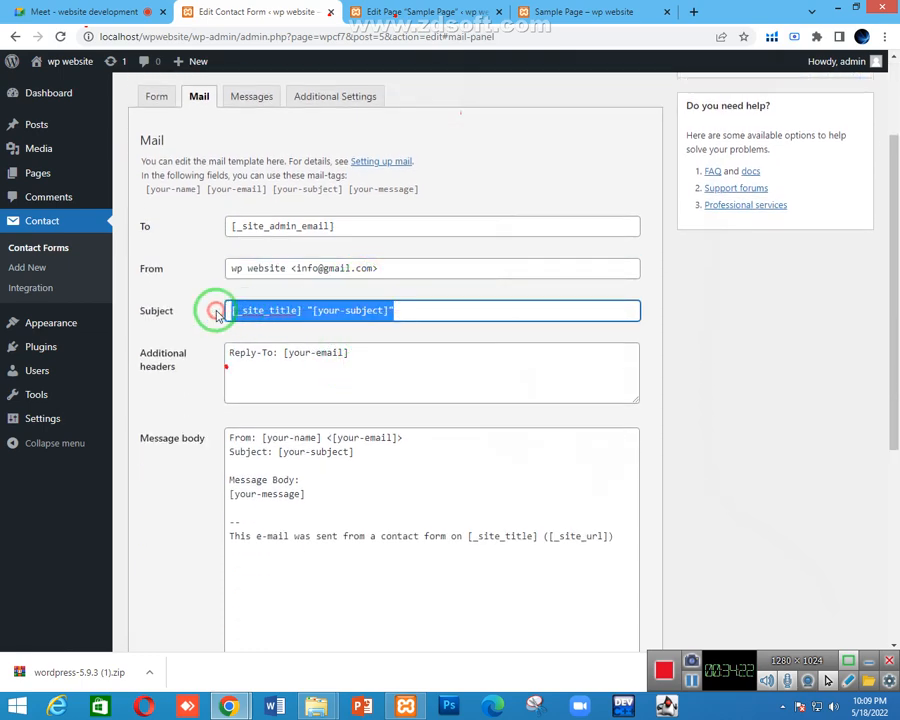
key(BackSpace)
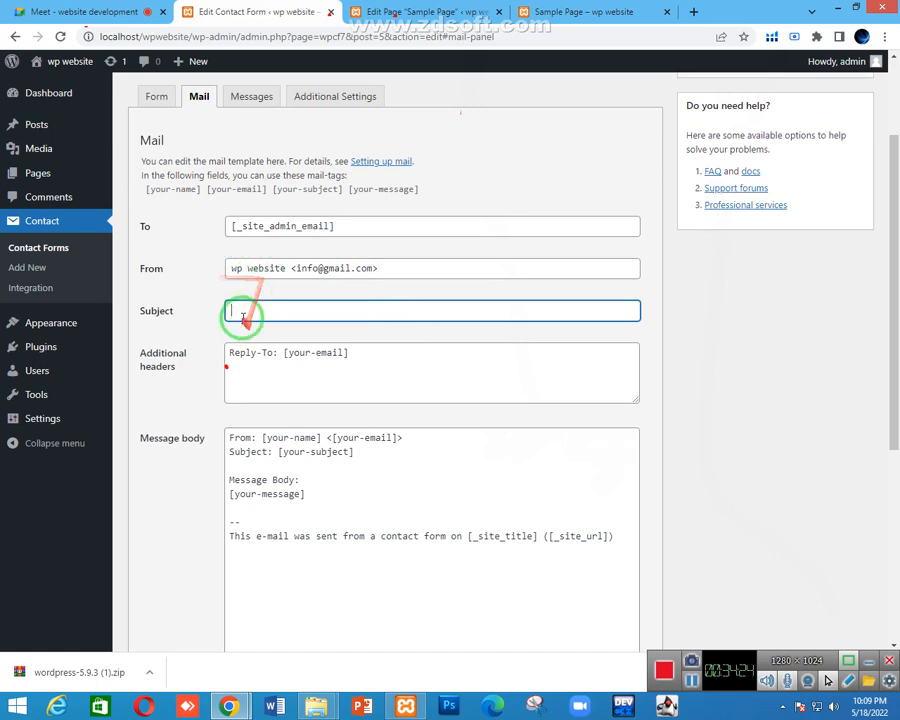
click(242, 316)
text(yo )
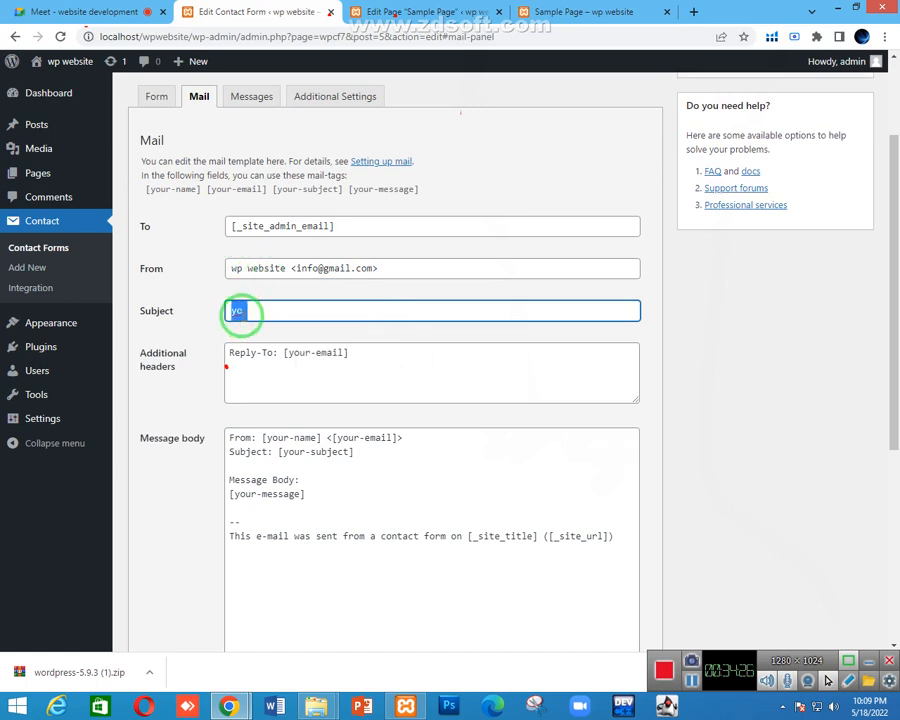
text(yo)
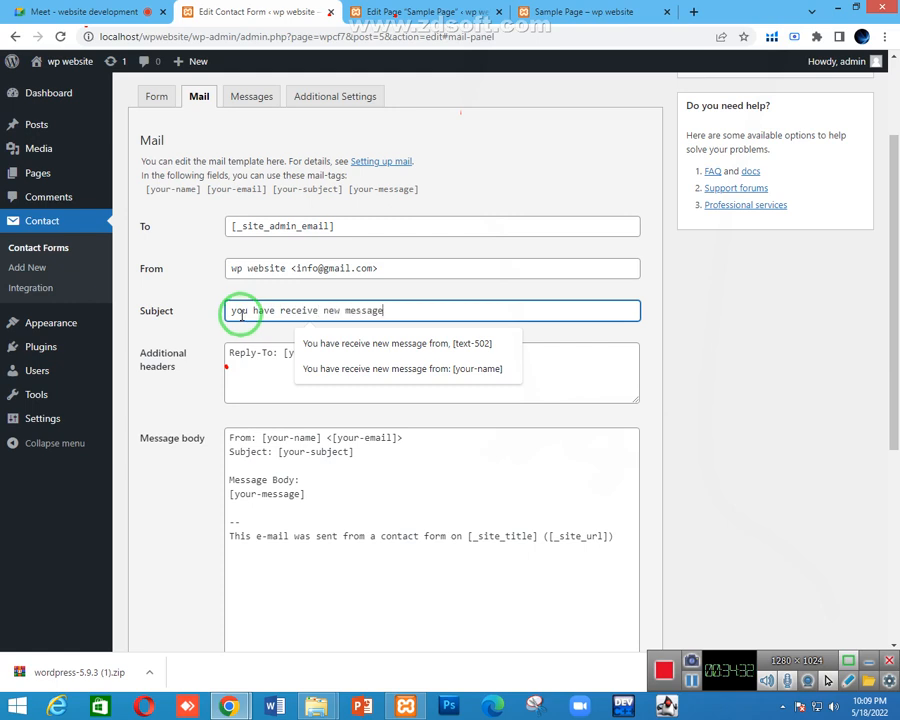
click(562, 326)
scroll(430, 290, down, 1)
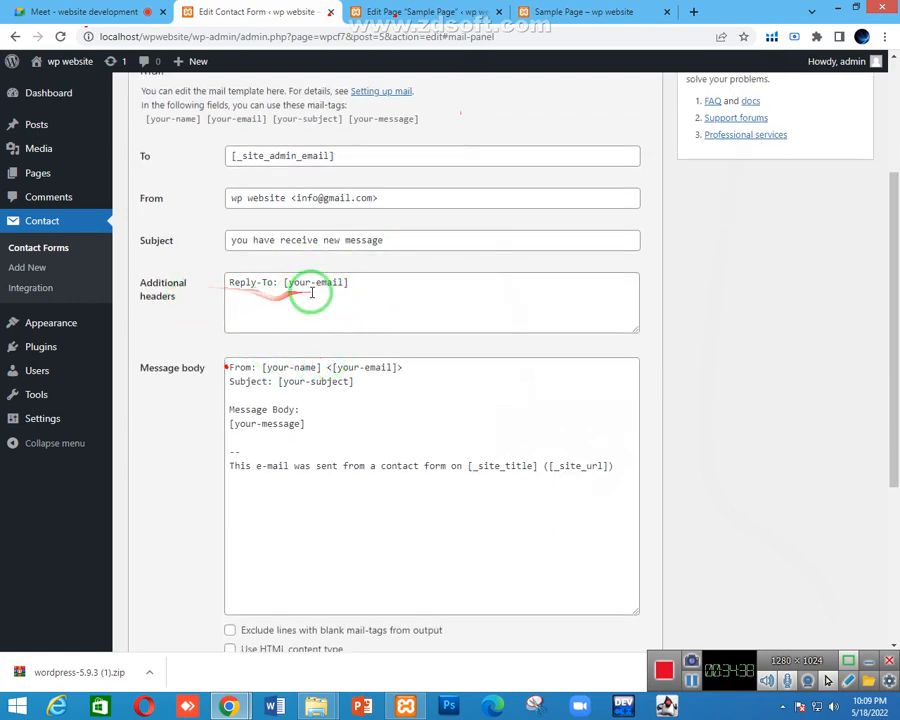
Highlight the Reply-To: [your-email] additional header for review, then deselect it
drag(350, 282, 233, 282)
click(38, 14)
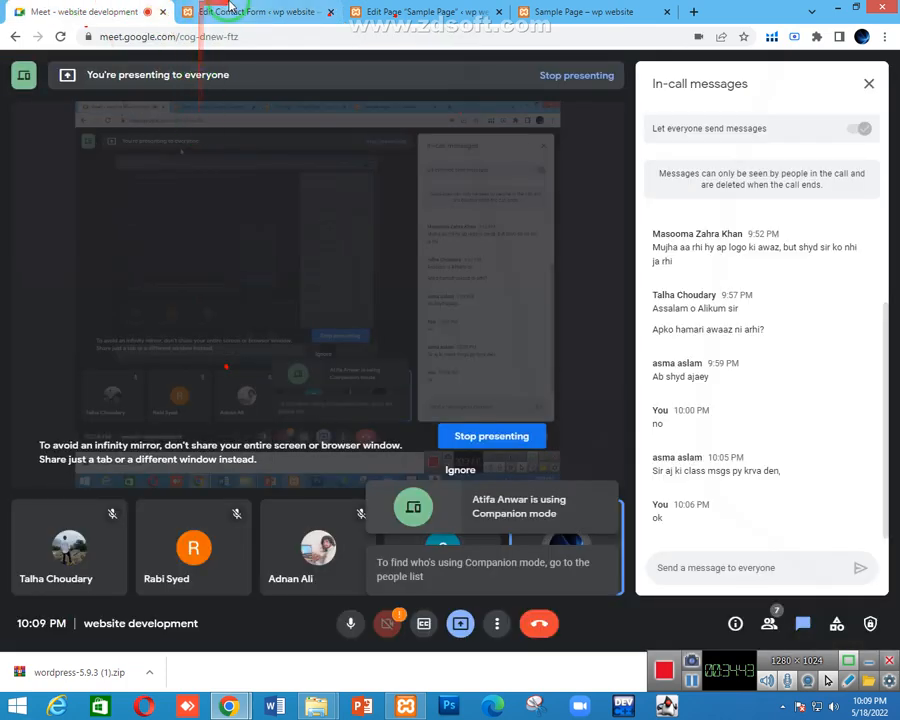
click(263, 9)
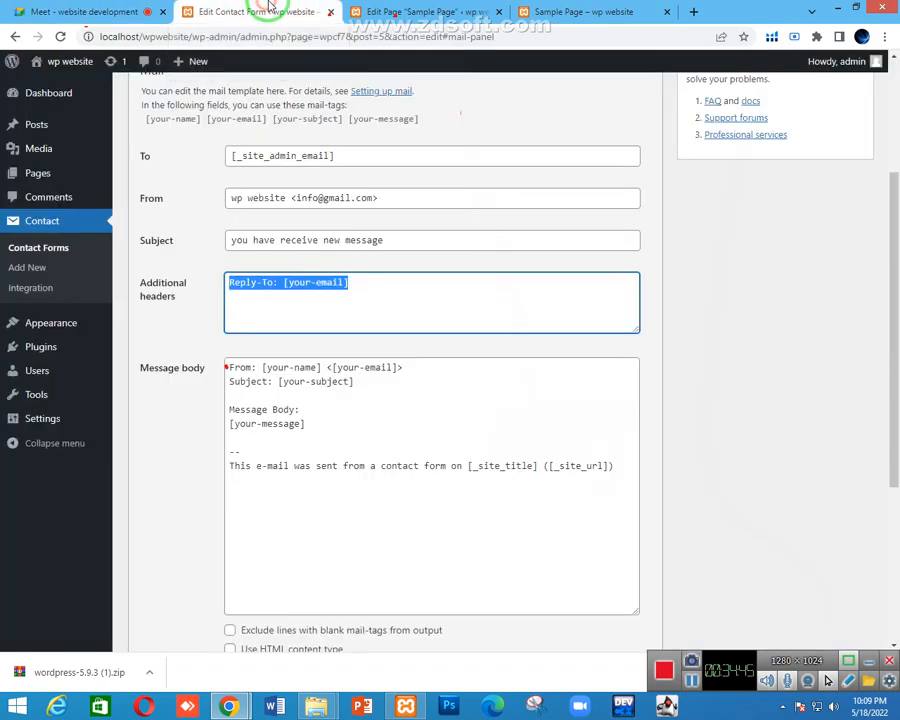
click(403, 288)
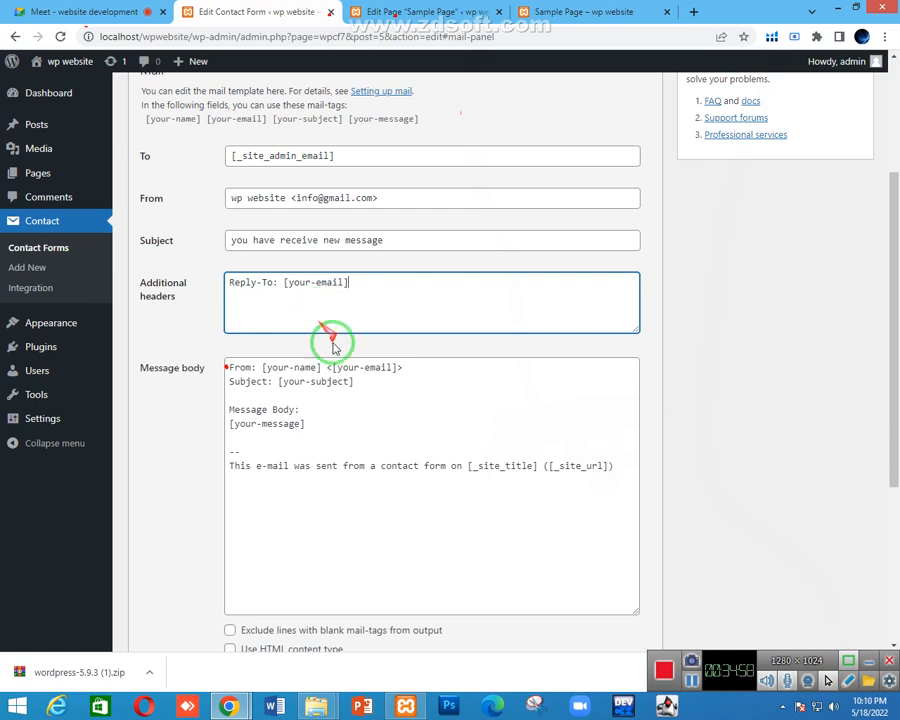
Break the message body so [your-name], [your-email] and [your-subject] each sit on their own line
scroll(334, 342, down, 1)
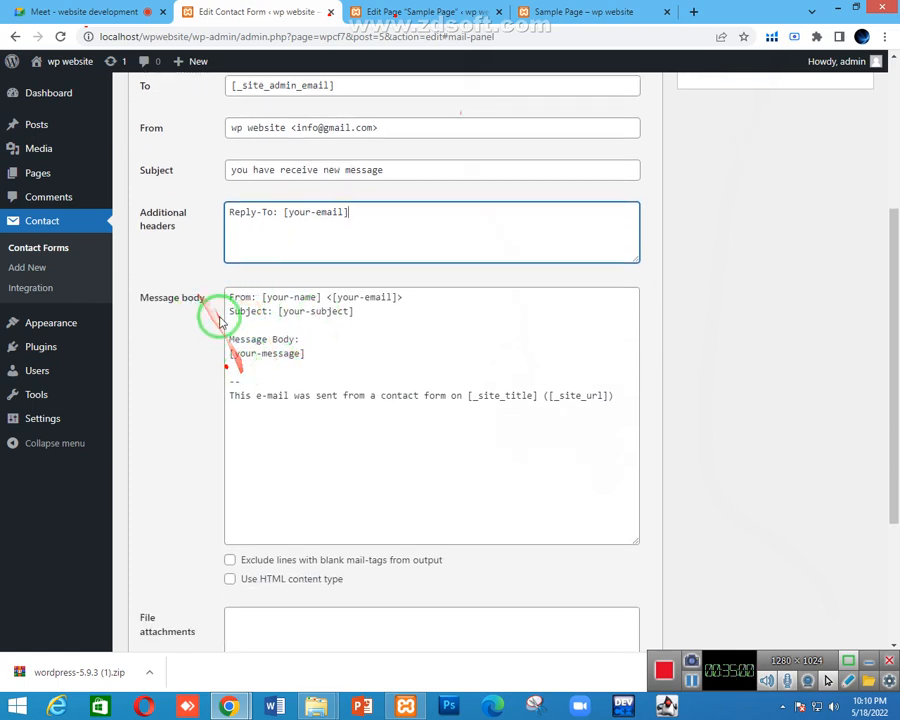
click(264, 303)
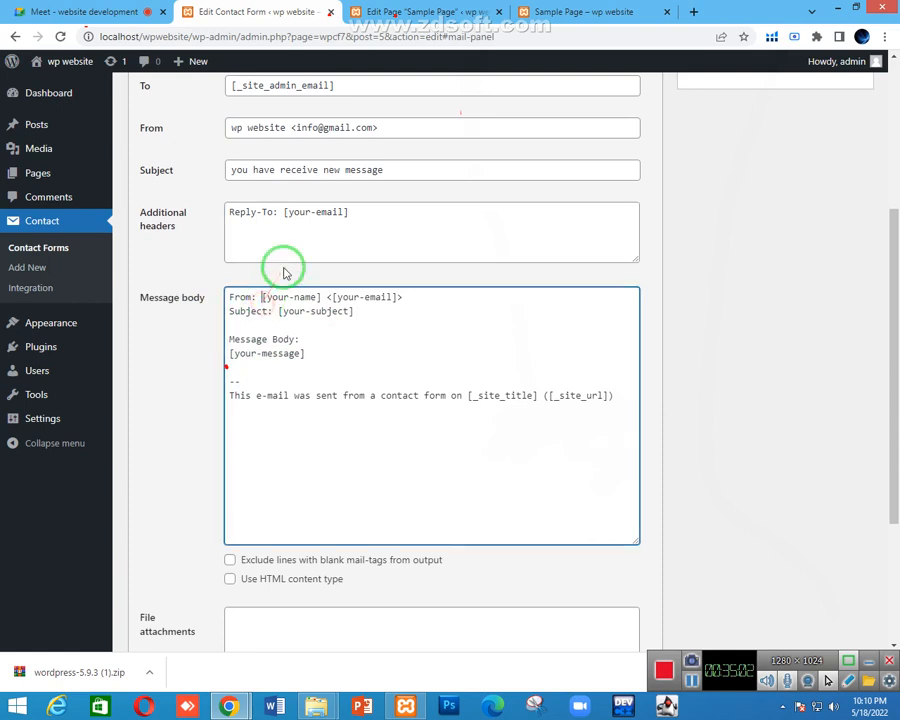
key(Return)
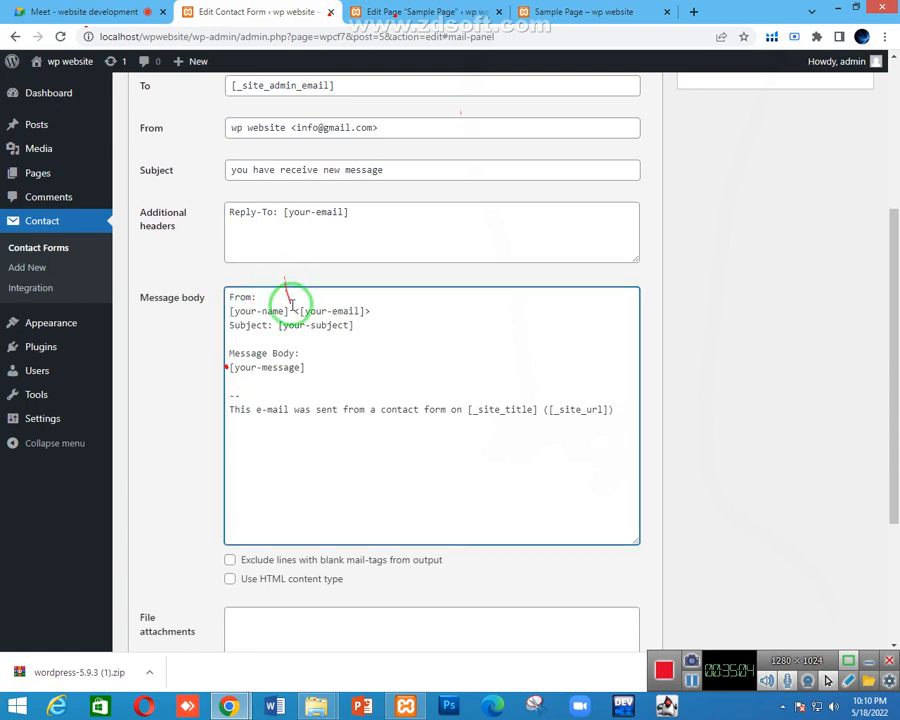
click(290, 310)
key(Return)
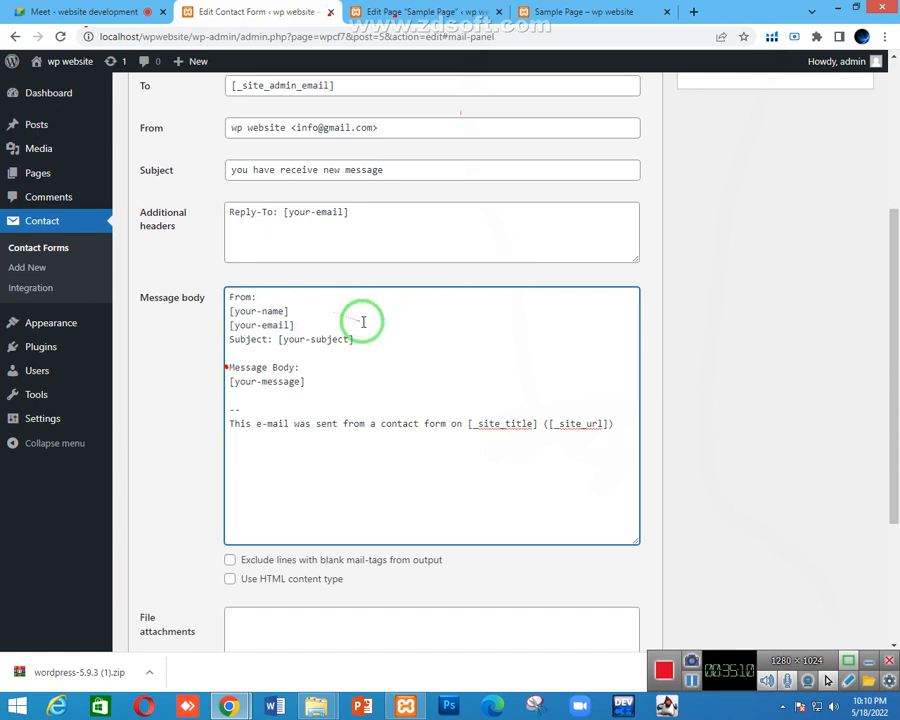
click(278, 339)
key(Return)
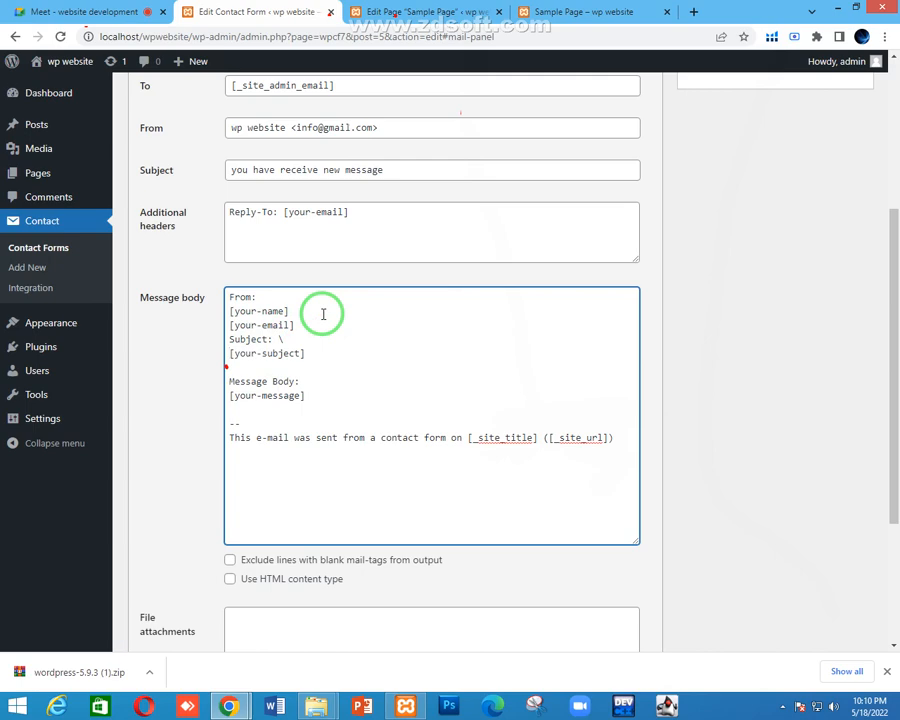
click(301, 340)
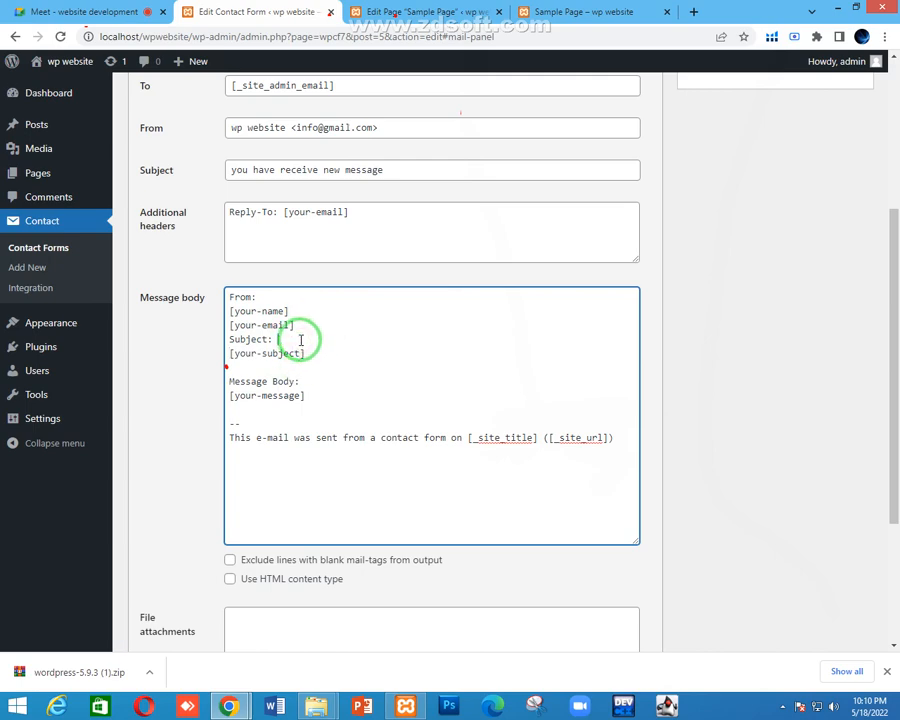
click(314, 369)
scroll(305, 253, up, 1)
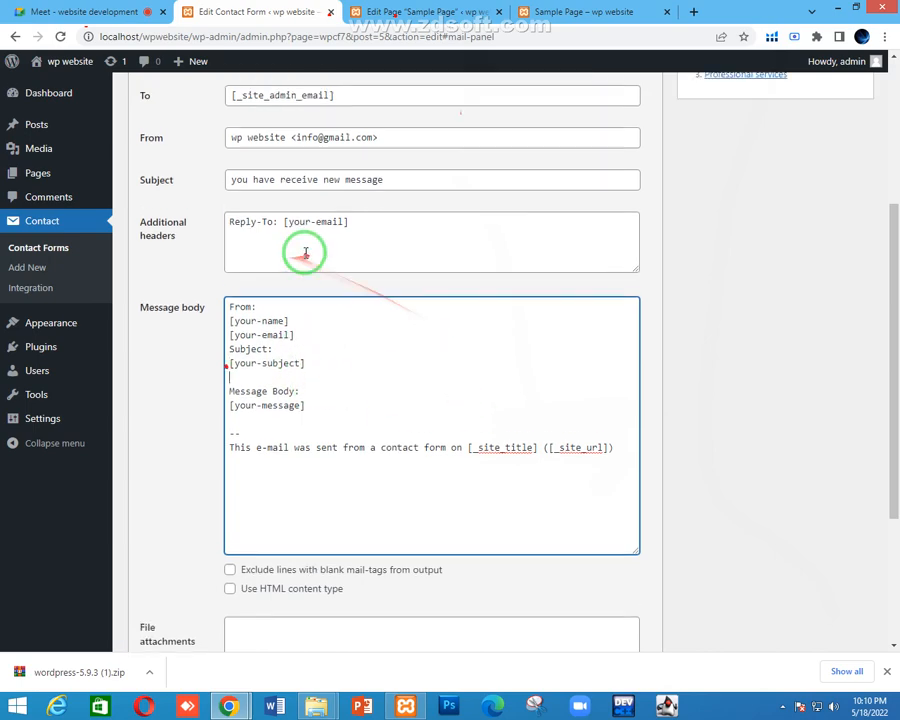
scroll(305, 250, up, 3)
scroll(310, 245, down, 3)
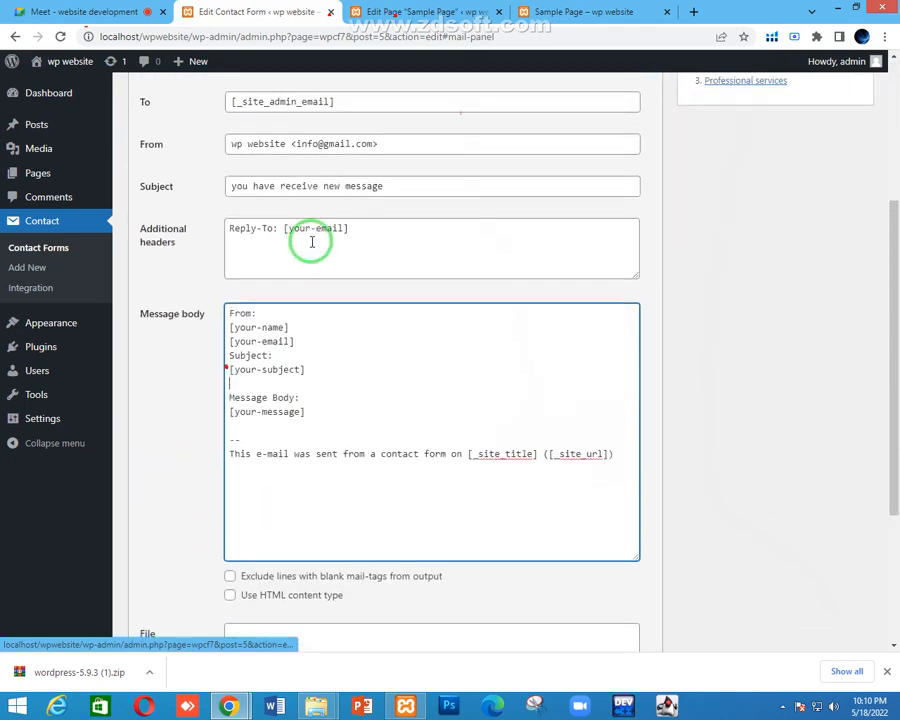
scroll(312, 241, up, 2)
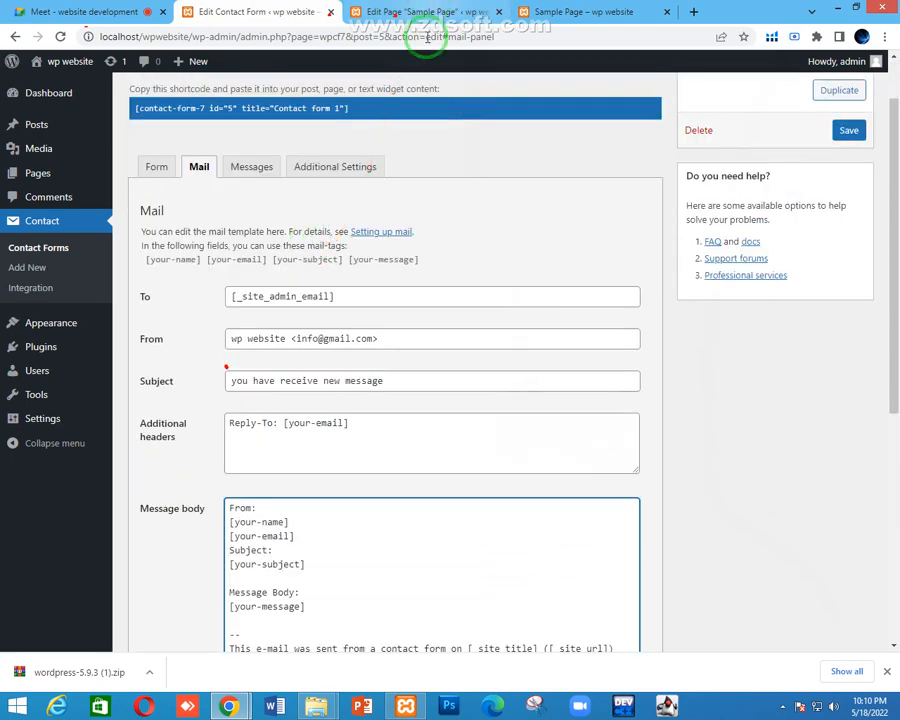
Clear the previously entered name from the sample page's Your name field
click(409, 12)
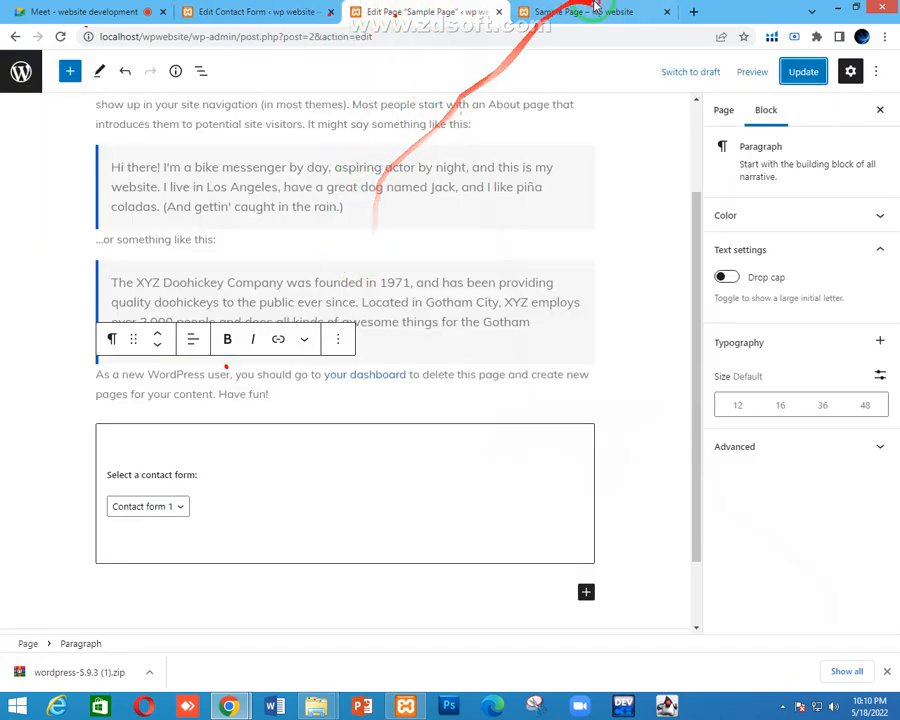
drag(594, 5, 430, 12)
scroll(484, 176, up, 1)
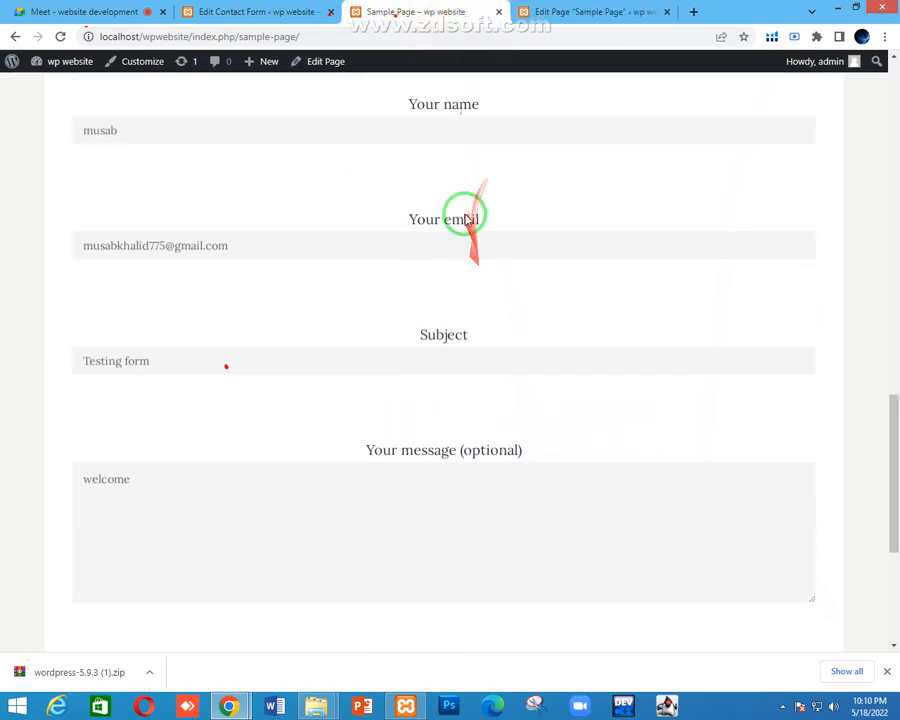
scroll(466, 218, up, 2)
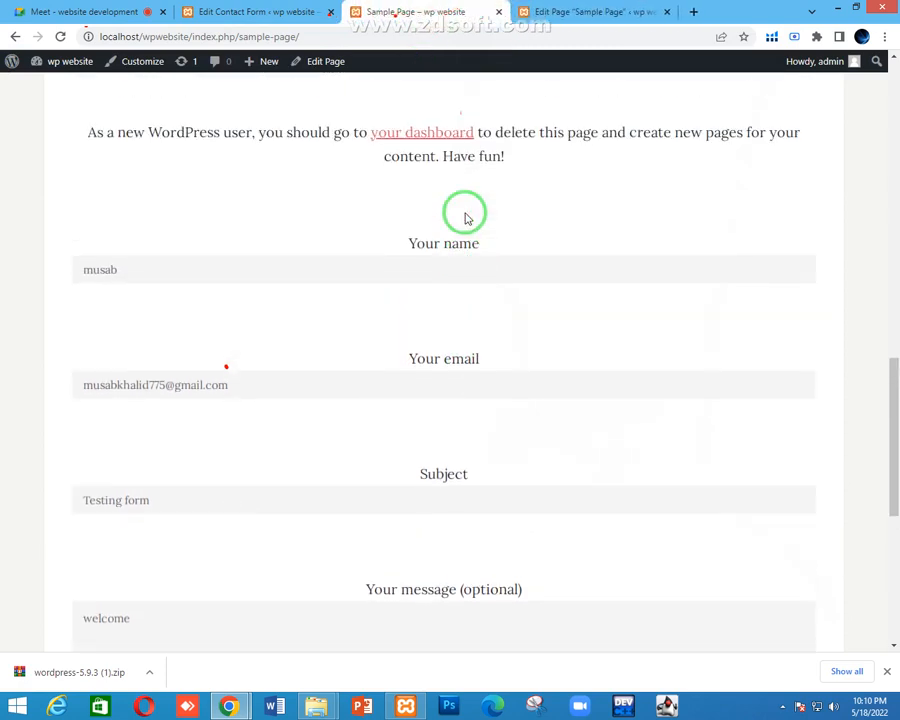
drag(480, 244, 424, 244)
click(424, 244)
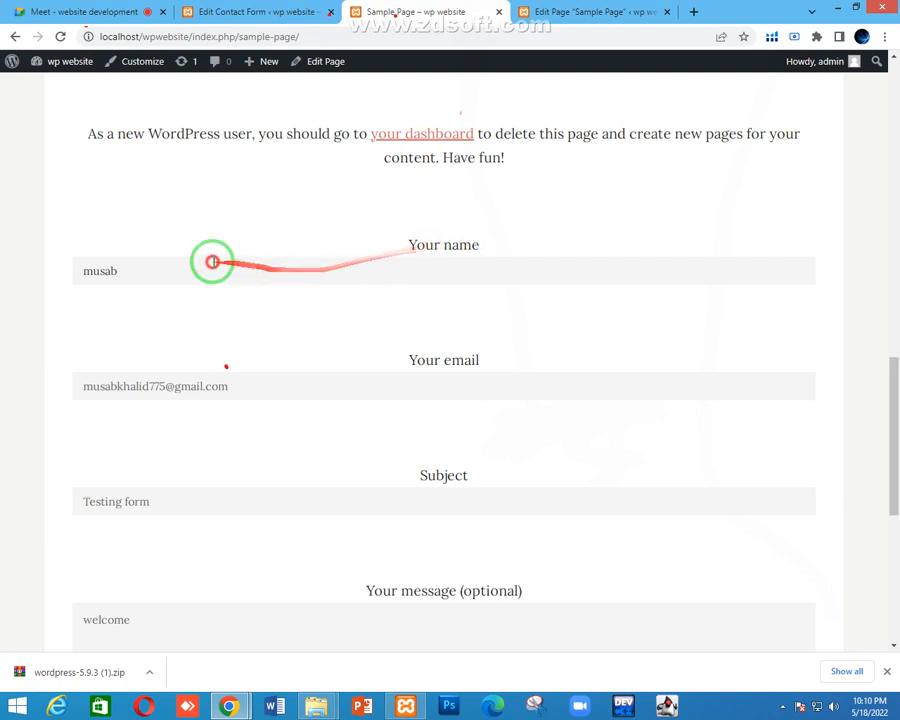
double_click(211, 262)
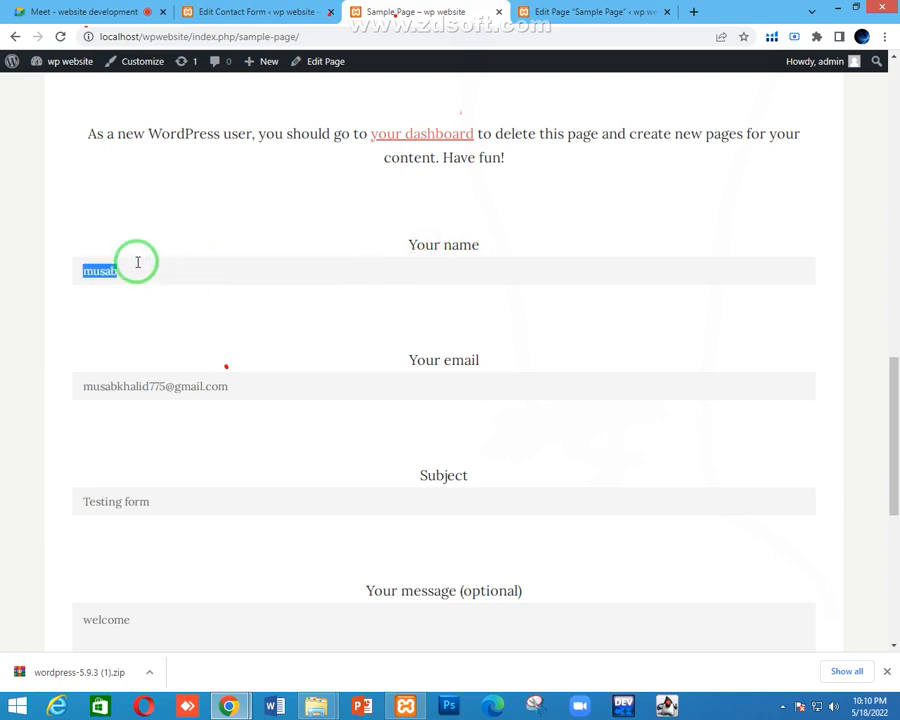
key(BackSpace)
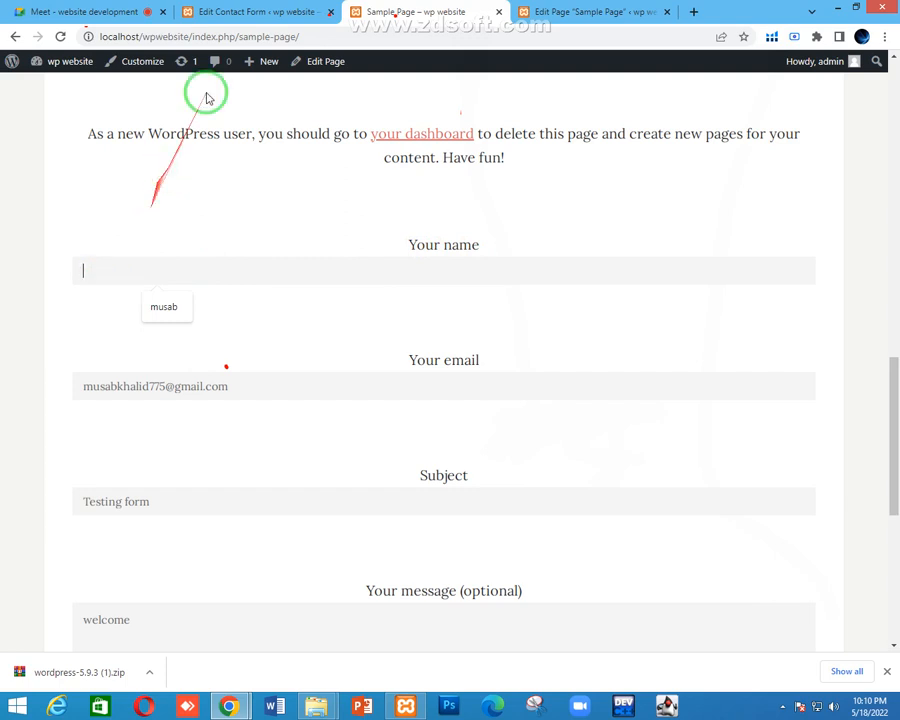
Compare the [your-name] tag in the mail body with the form's Your name field
click(248, 11)
scroll(300, 495, down, 1)
drag(290, 452, 225, 452)
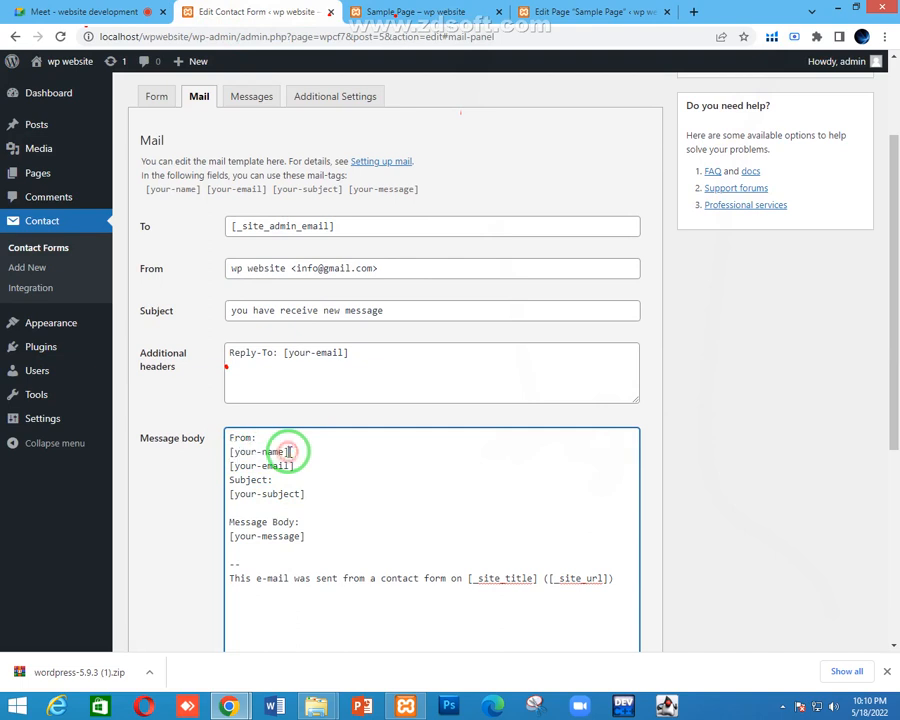
drag(290, 452, 236, 452)
click(456, 6)
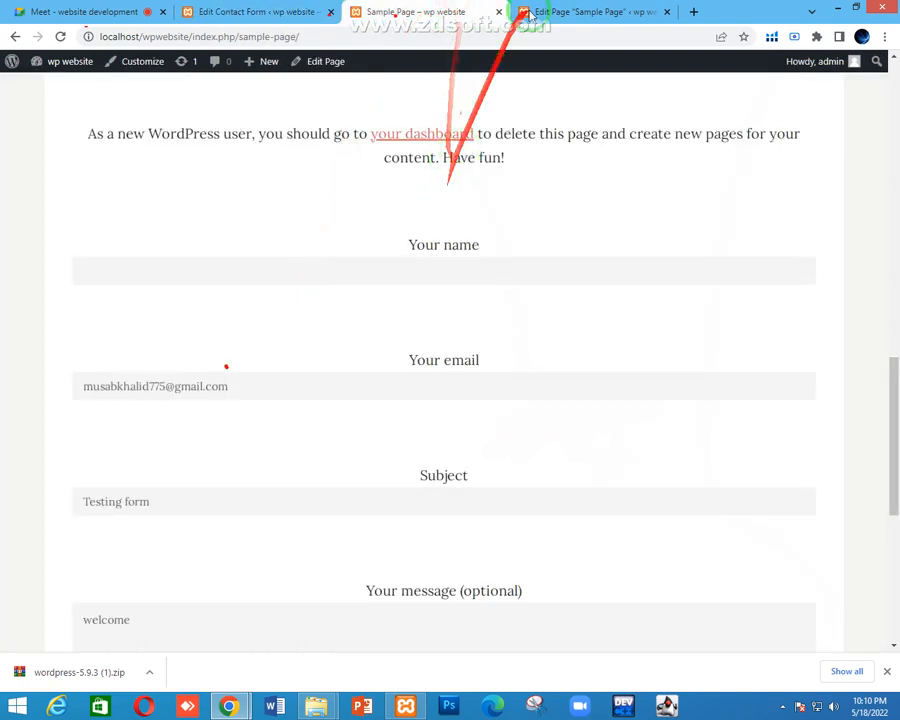
click(388, 260)
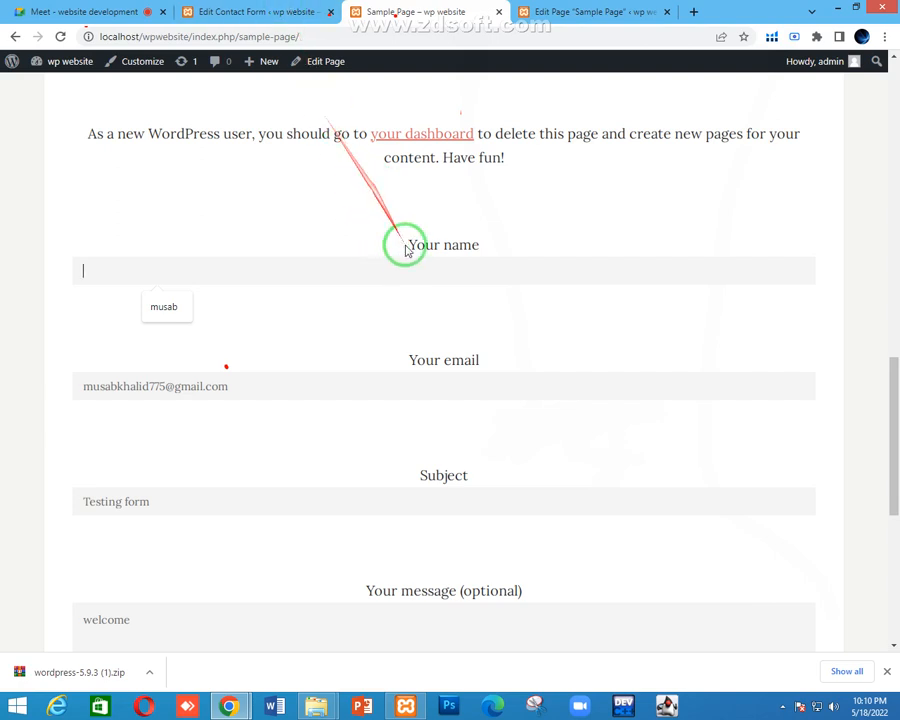
drag(413, 247, 480, 257)
Append ' from : [your-name]' to the mail subject, copying the tag from the message body
click(255, 11)
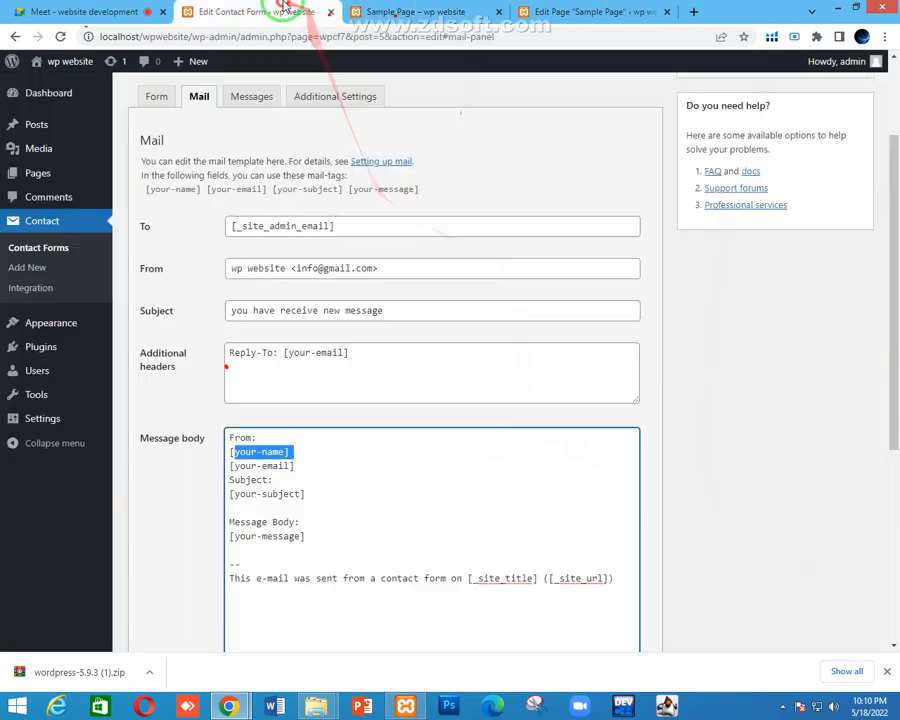
click(297, 451)
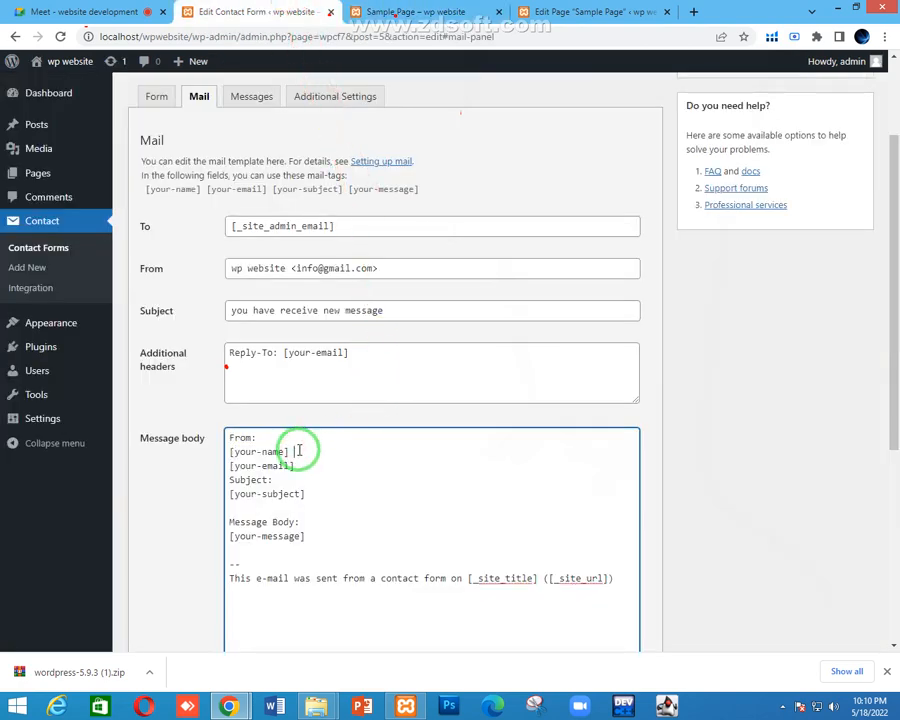
click(383, 312)
text(f)
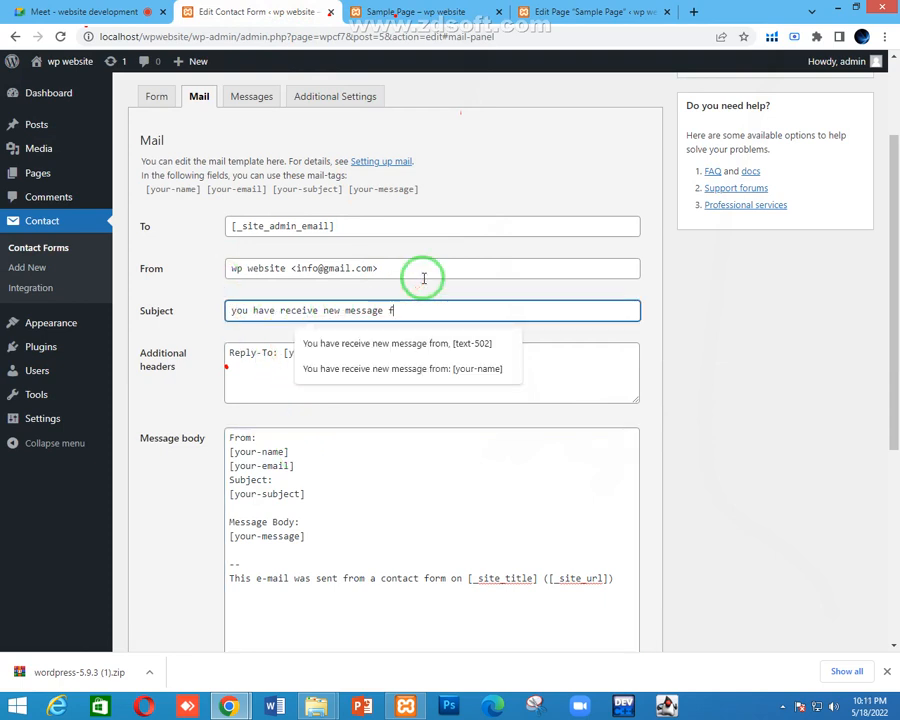
text(rom :)
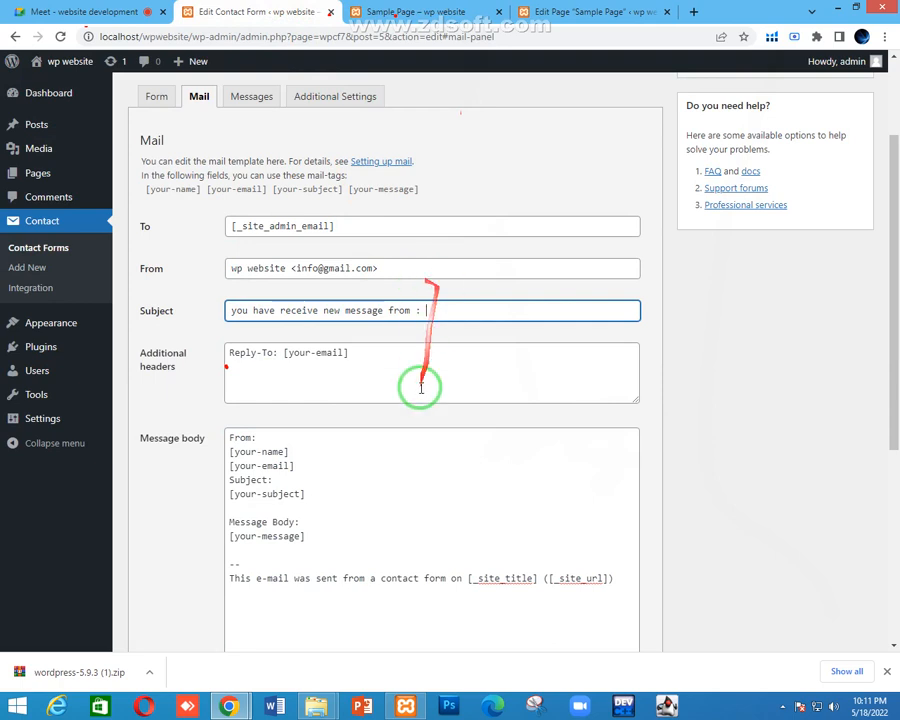
click(231, 446)
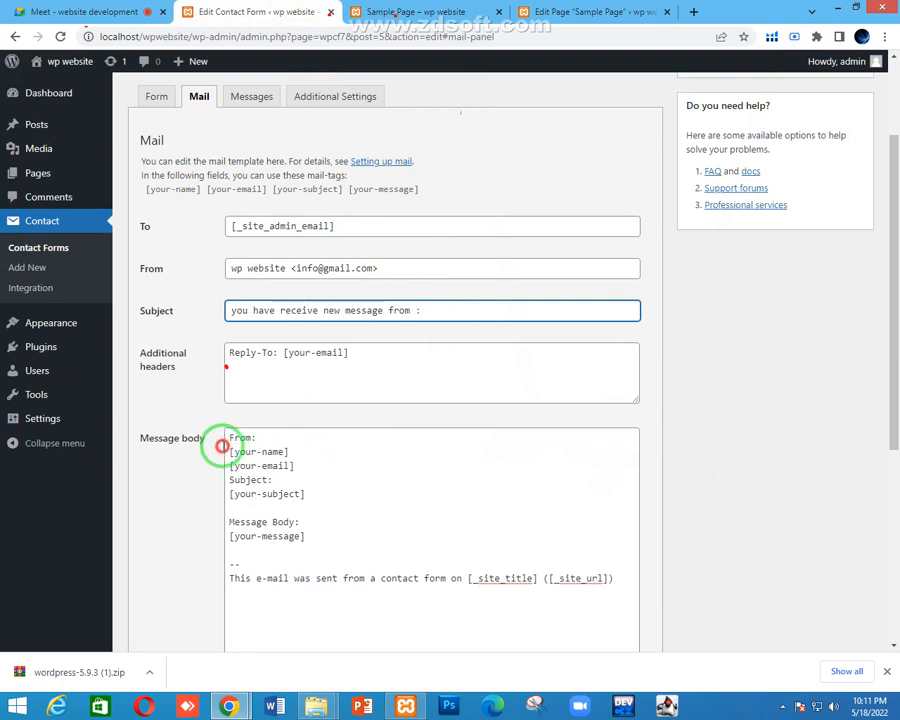
key(shift+End)
click(440, 308)
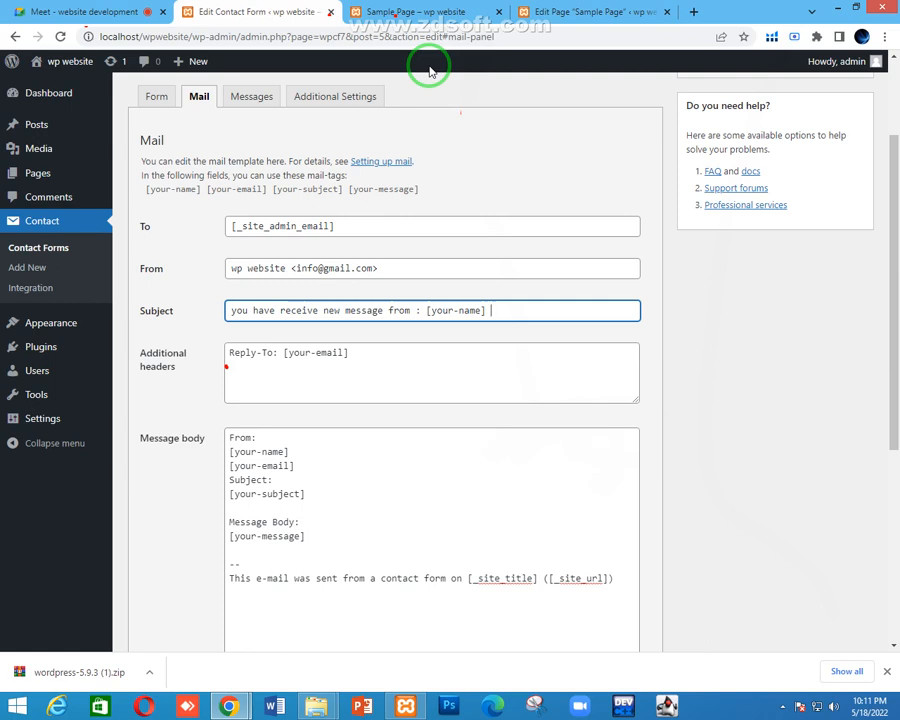
Compare the updated mail subject against the contact form on the sample page
click(385, 11)
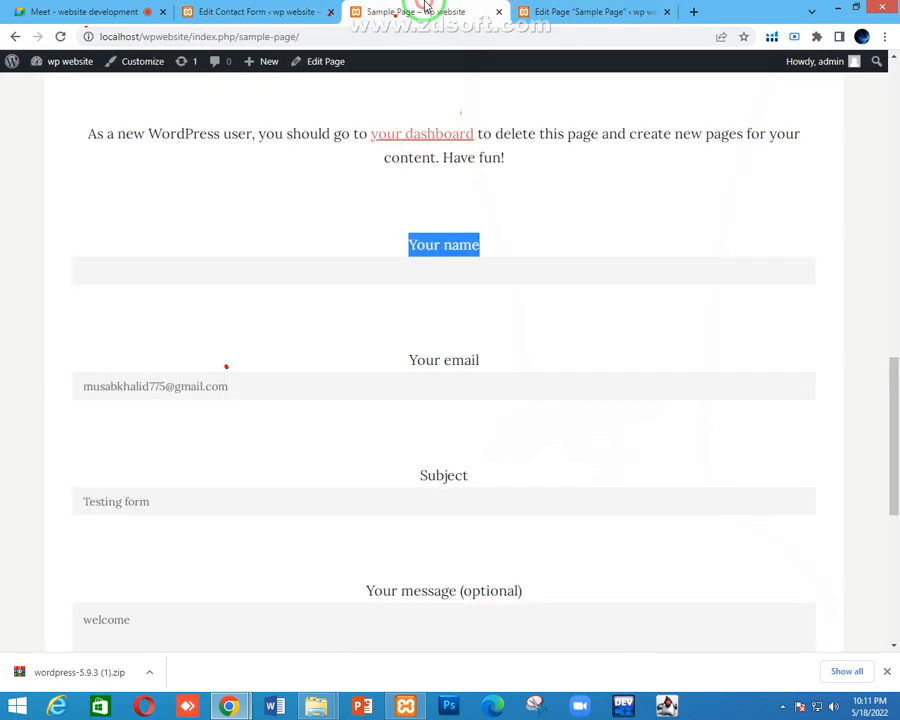
click(393, 278)
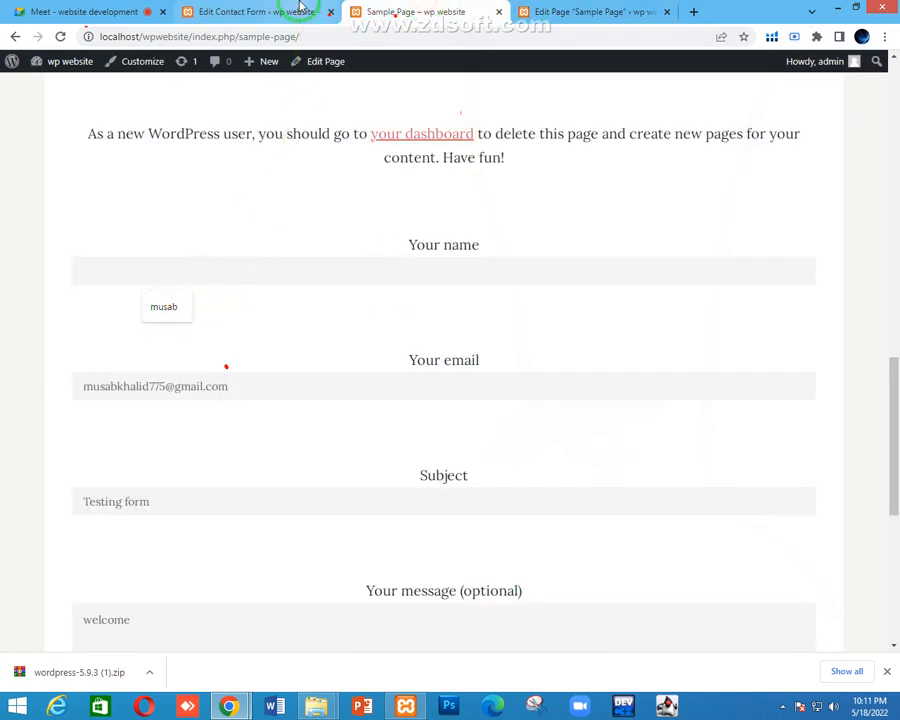
click(300, 8)
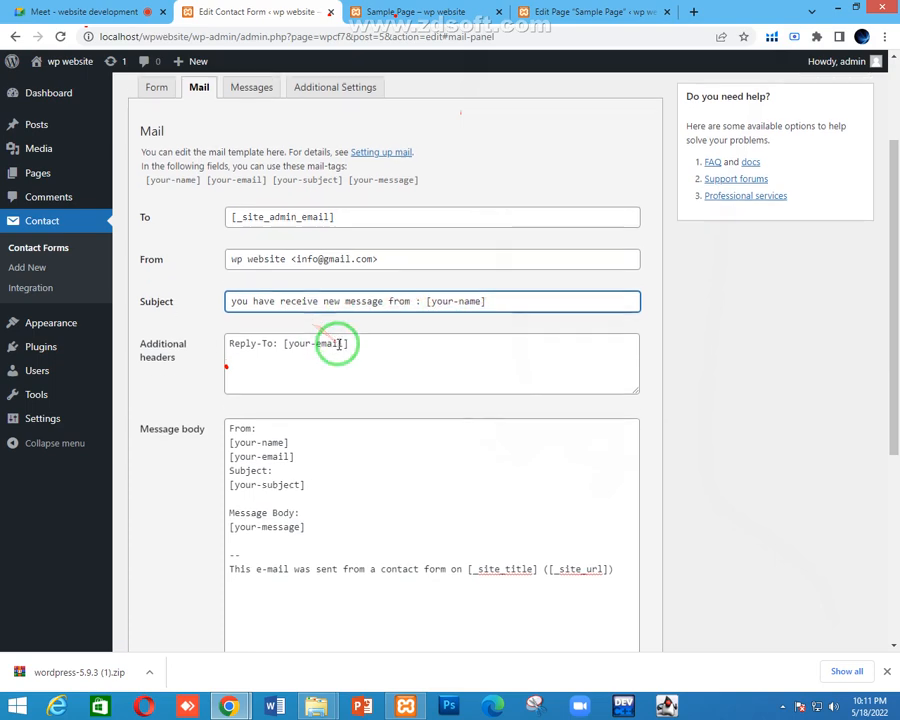
scroll(331, 340, down, 2)
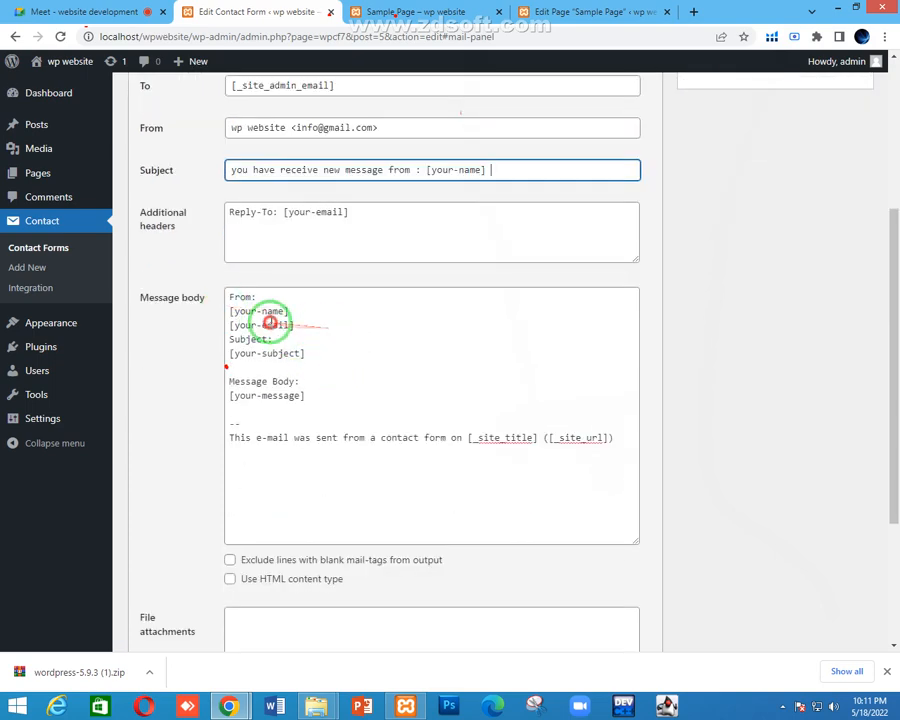
click(397, 12)
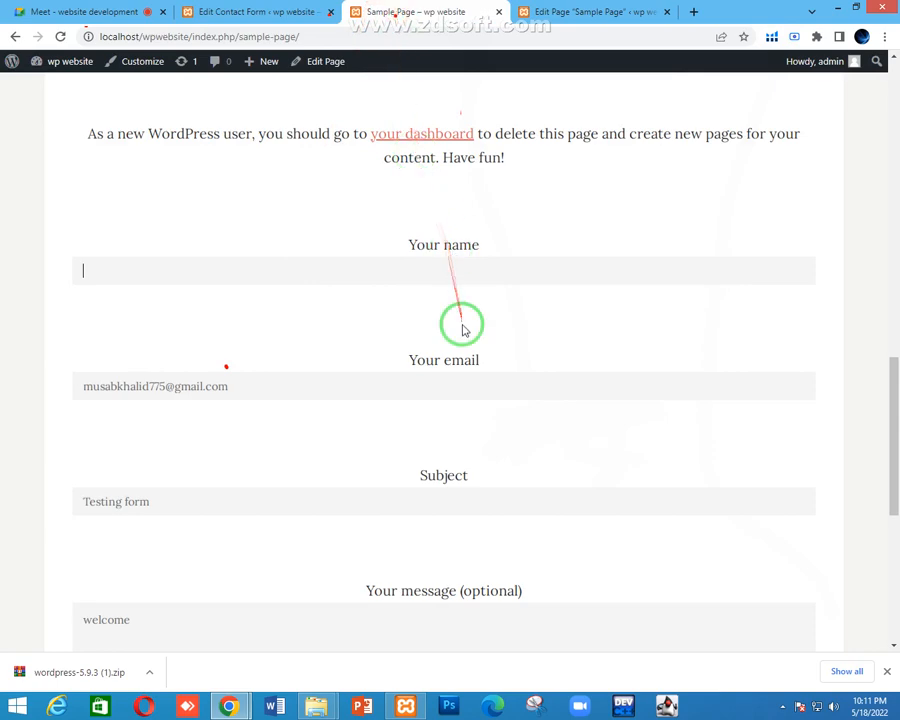
scroll(460, 320, down, 2)
scroll(428, 170, up, 1)
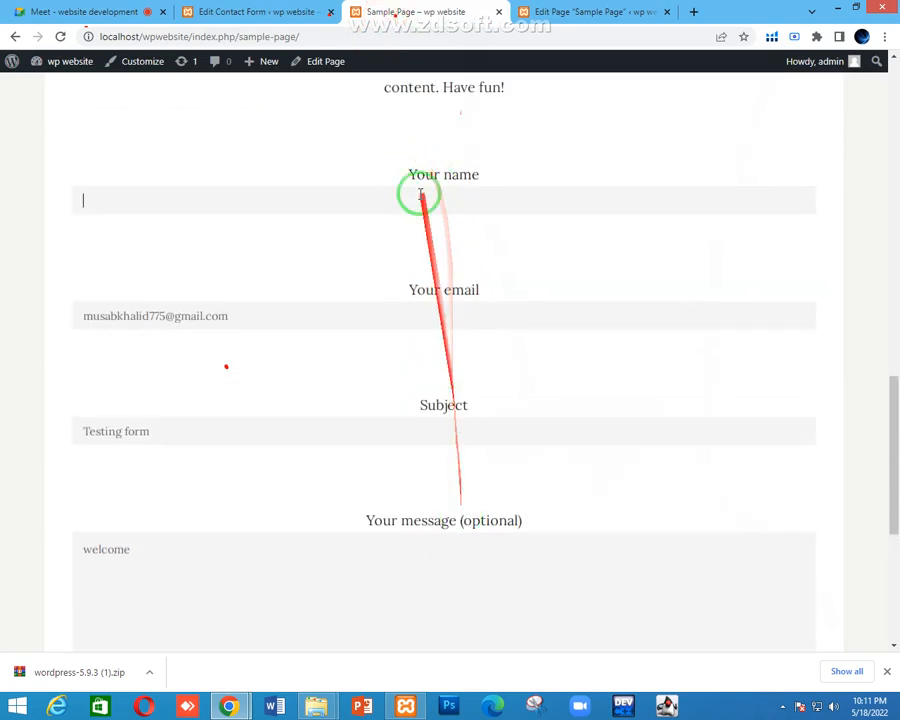
click(252, 11)
click(90, 11)
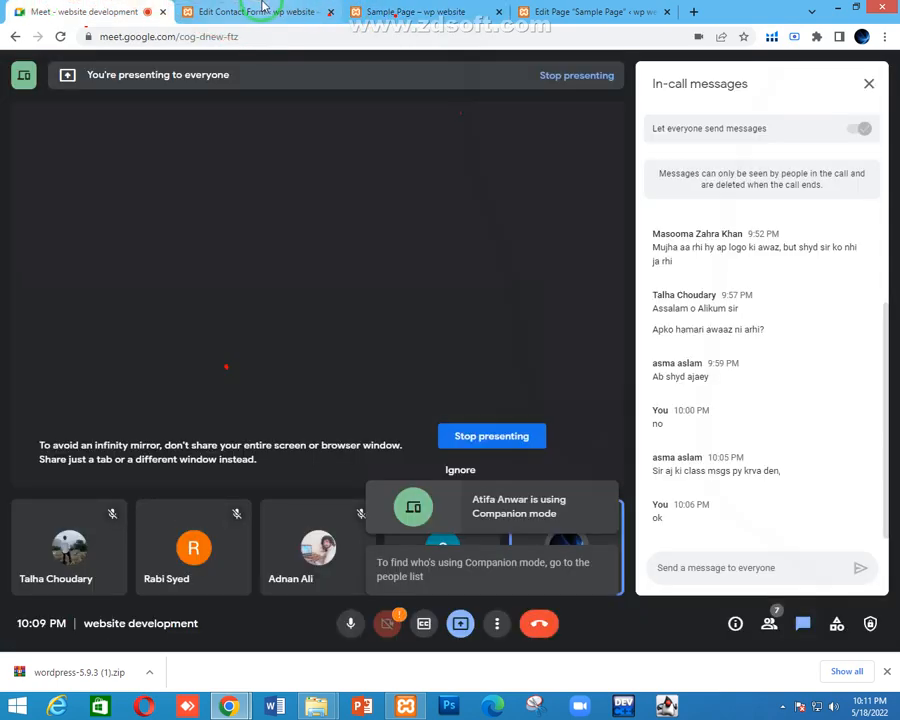
click(252, 11)
drag(254, 307, 239, 310)
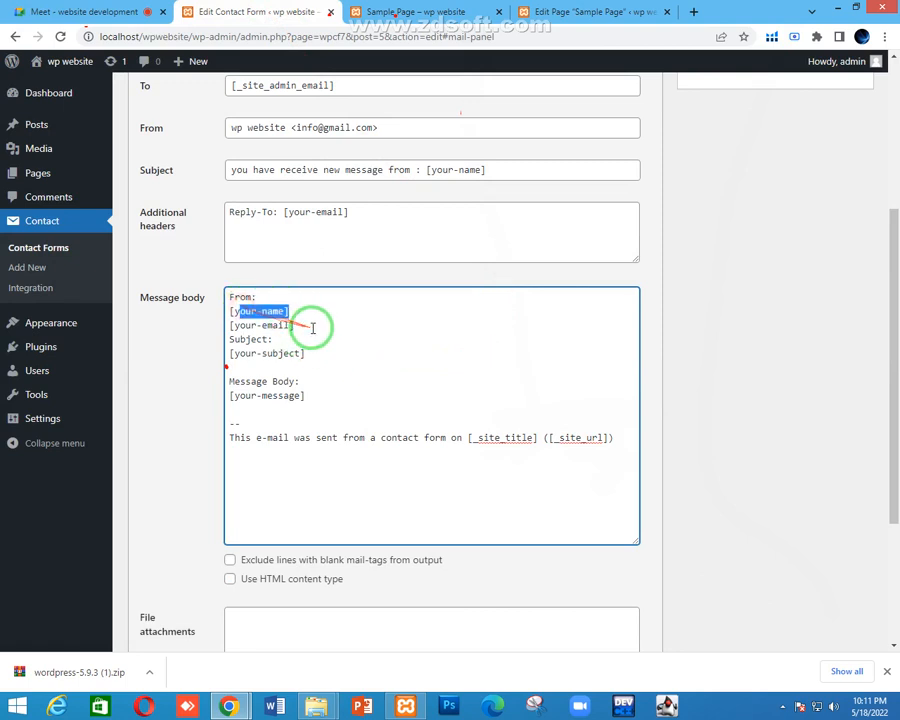
drag(306, 353, 267, 356)
drag(319, 407, 231, 398)
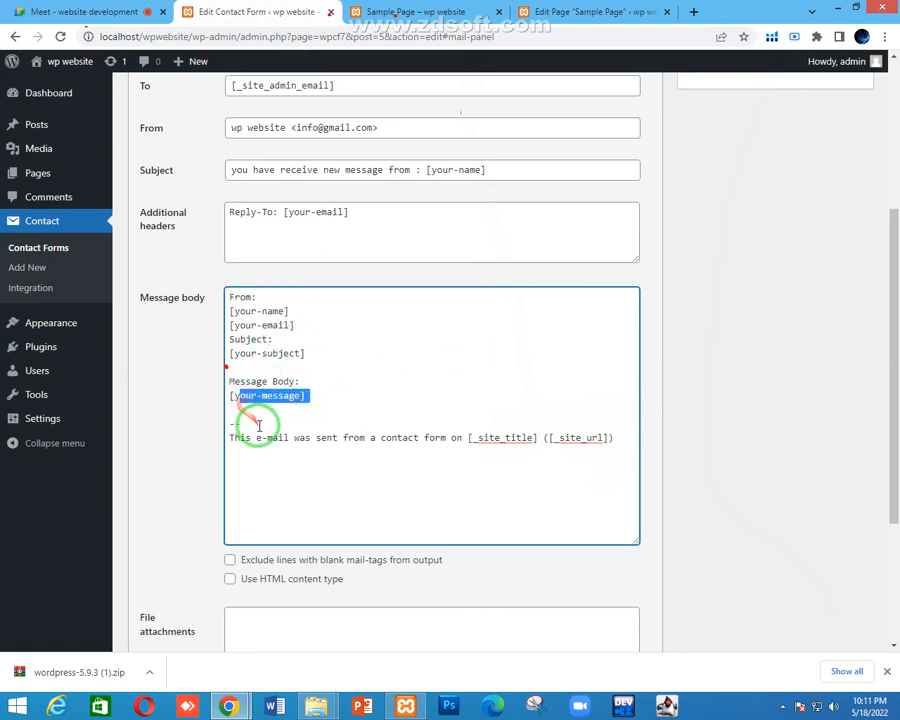
click(316, 393)
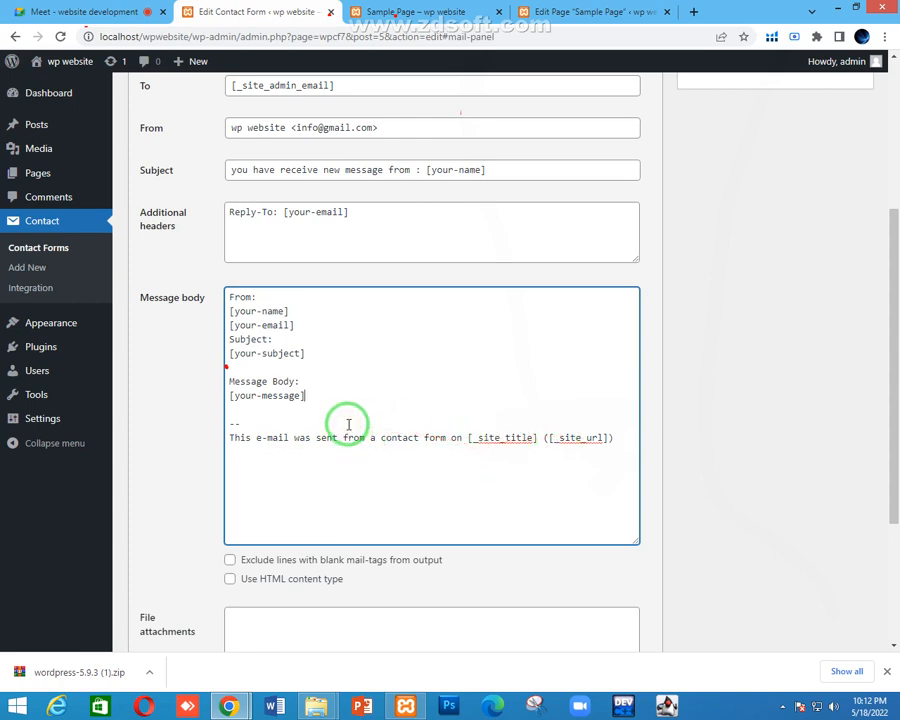
click(255, 418)
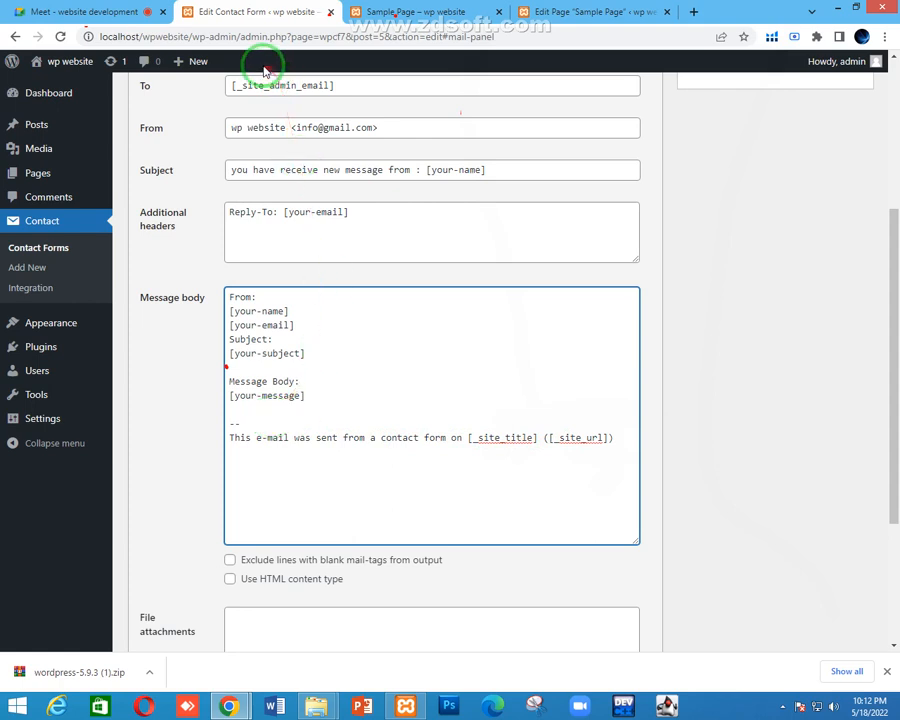
drag(143, 37, 175, 37)
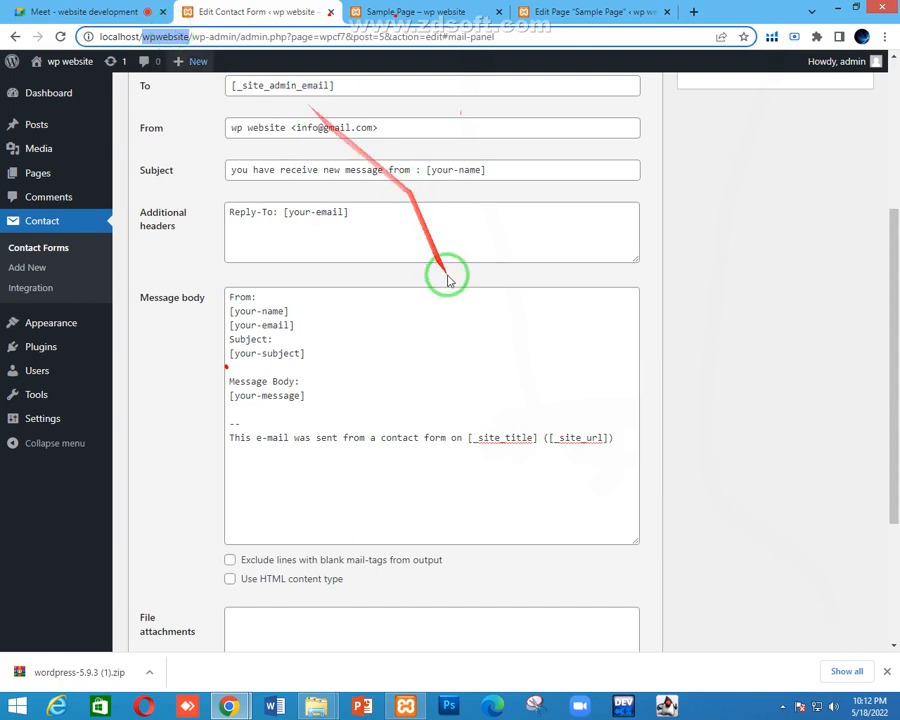
drag(468, 437, 518, 430)
click(470, 438)
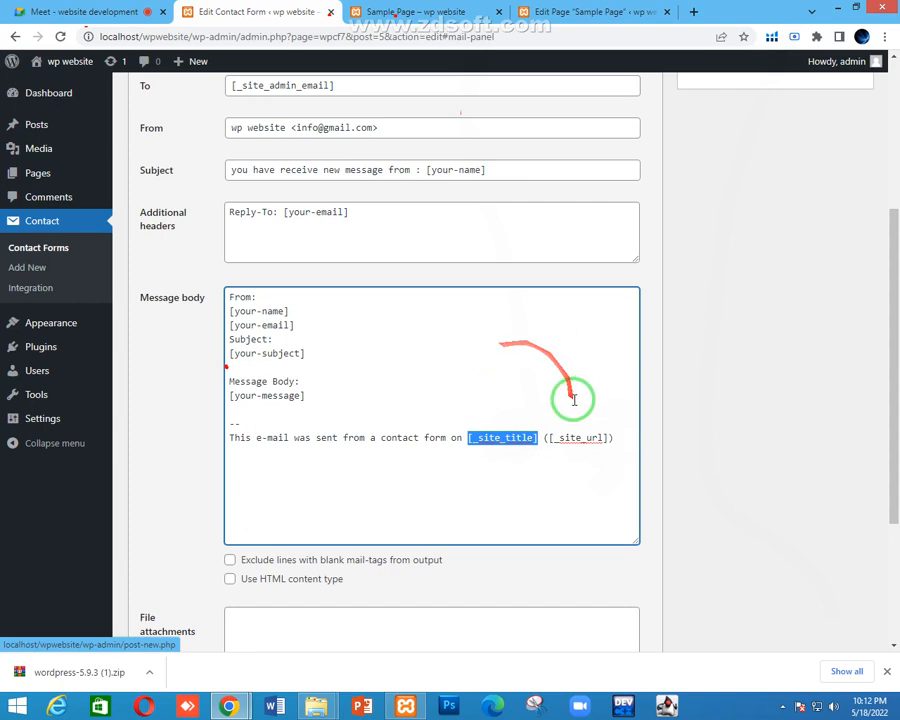
Delete the footer sentence and put [_site_title] and [_site_url] on separate lines
click(536, 420)
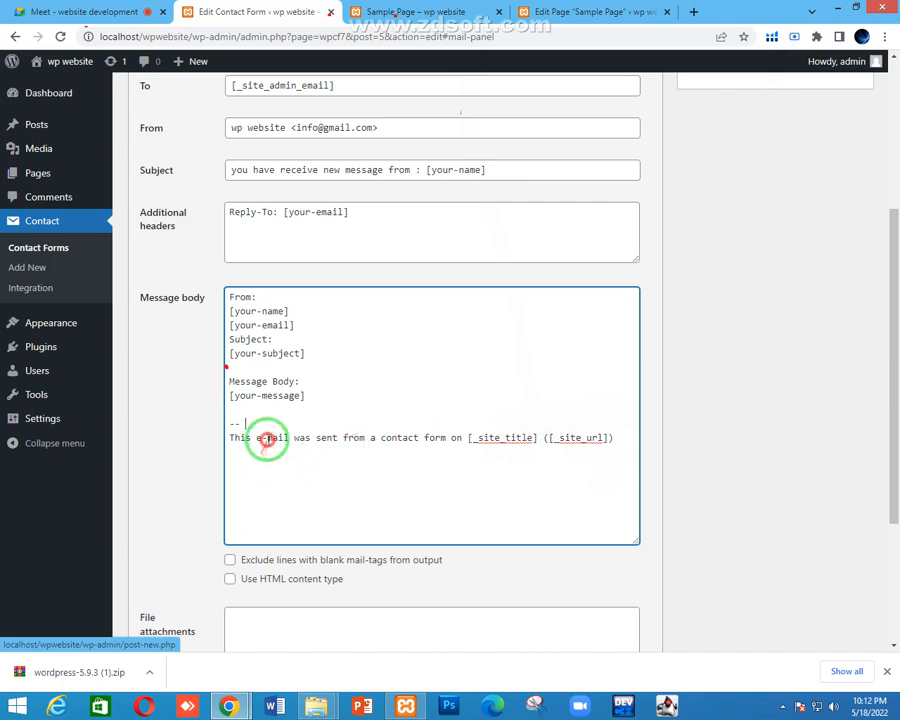
drag(455, 437, 217, 436)
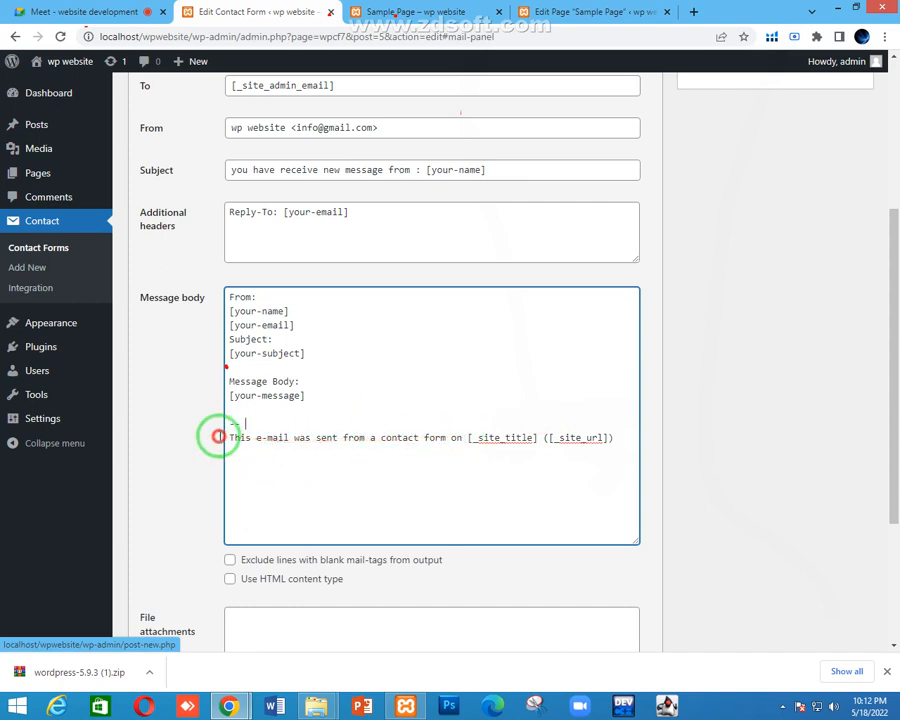
click(534, 440)
drag(455, 437, 226, 437)
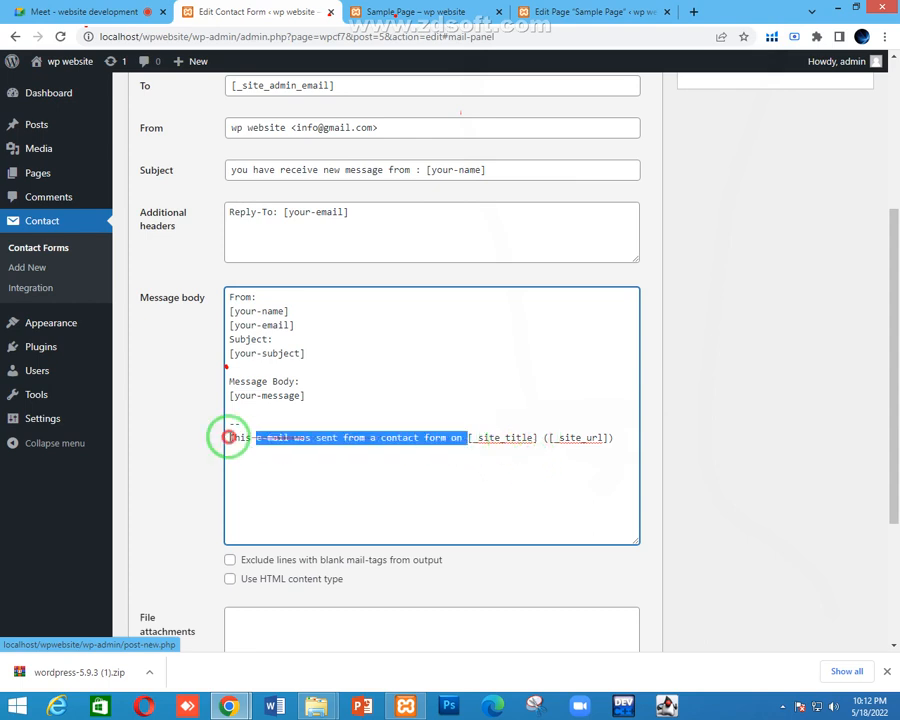
key(BackSpace)
click(299, 437)
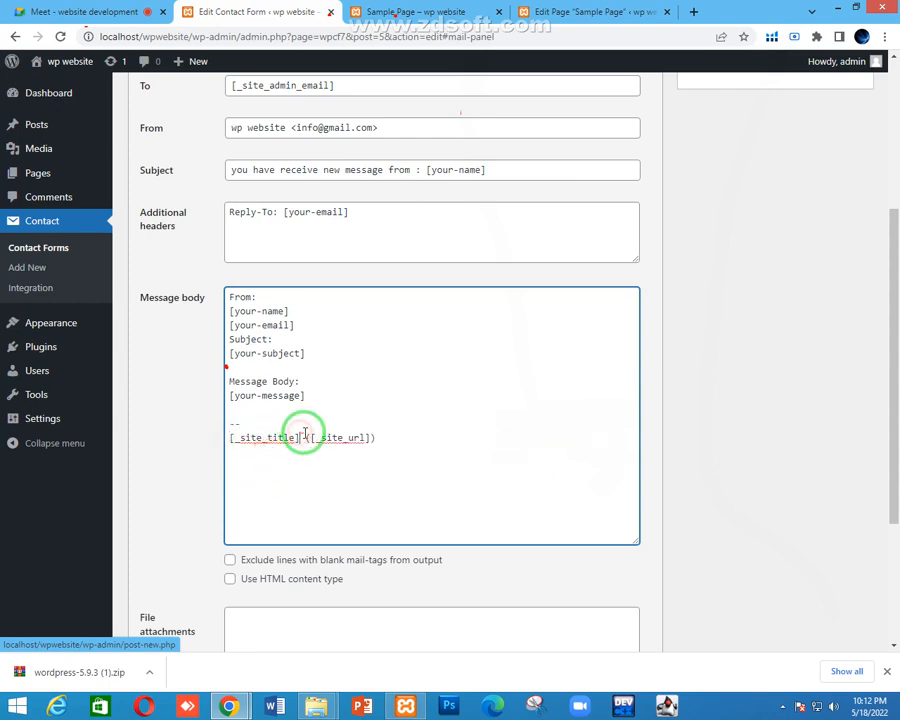
key(Return)
key(Return)
click(268, 452)
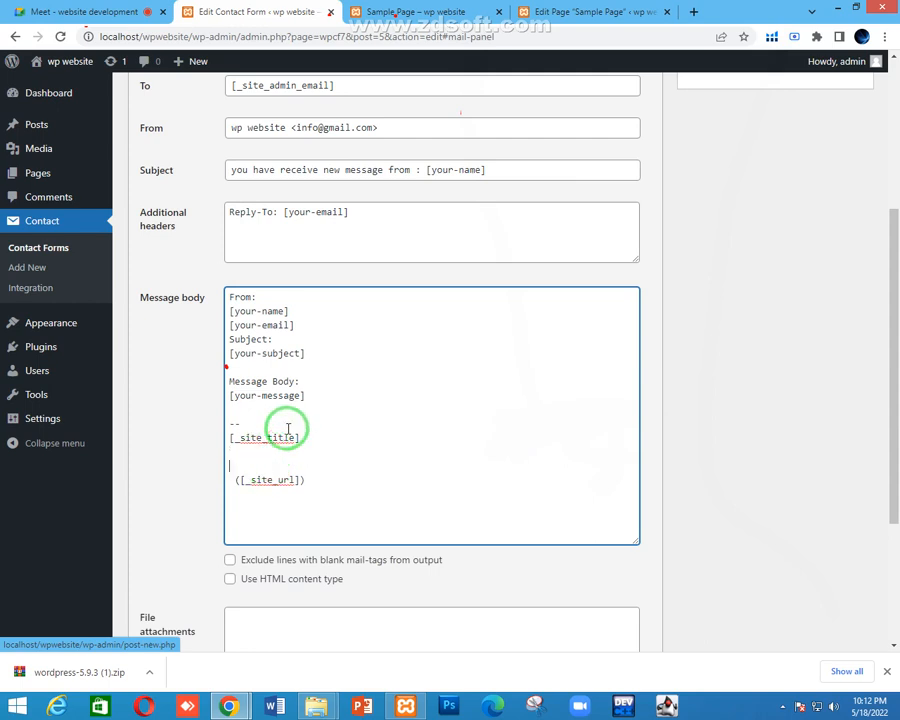
click(238, 458)
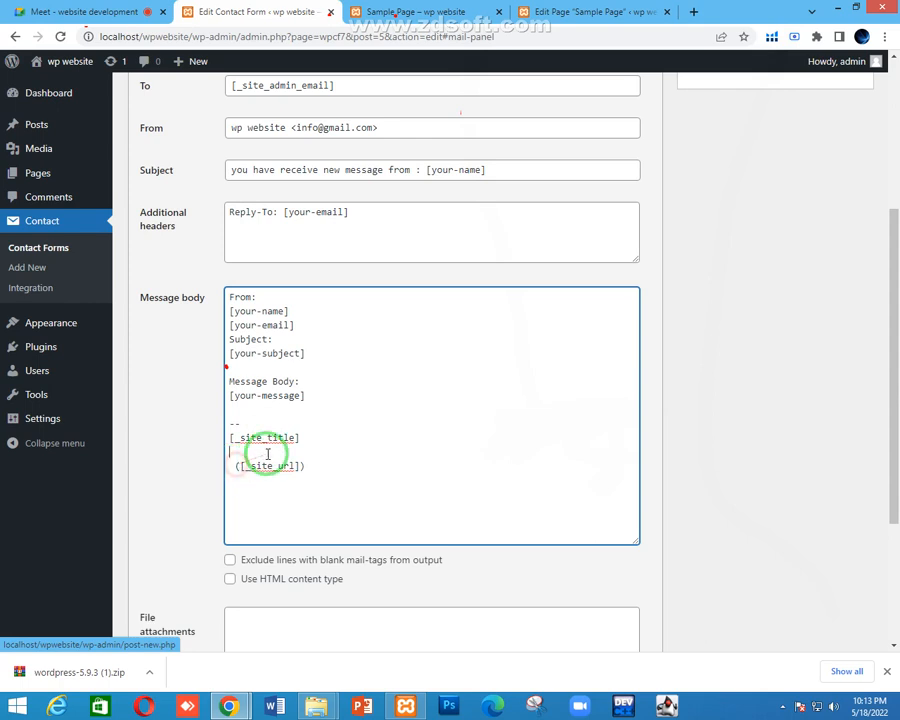
key(BackSpace)
key(BackSpace)
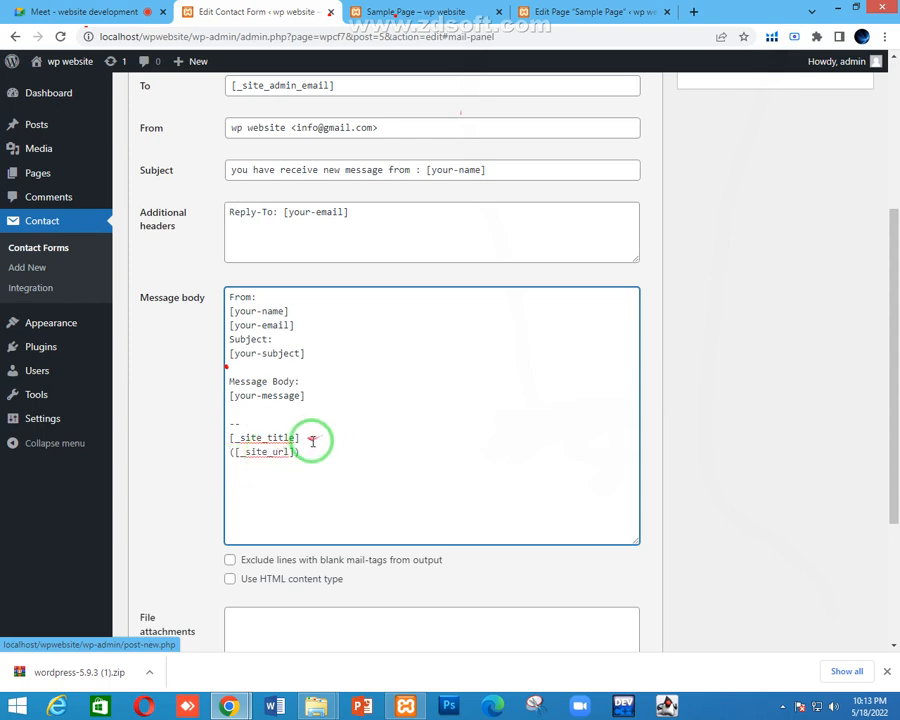
click(315, 469)
key(Return)
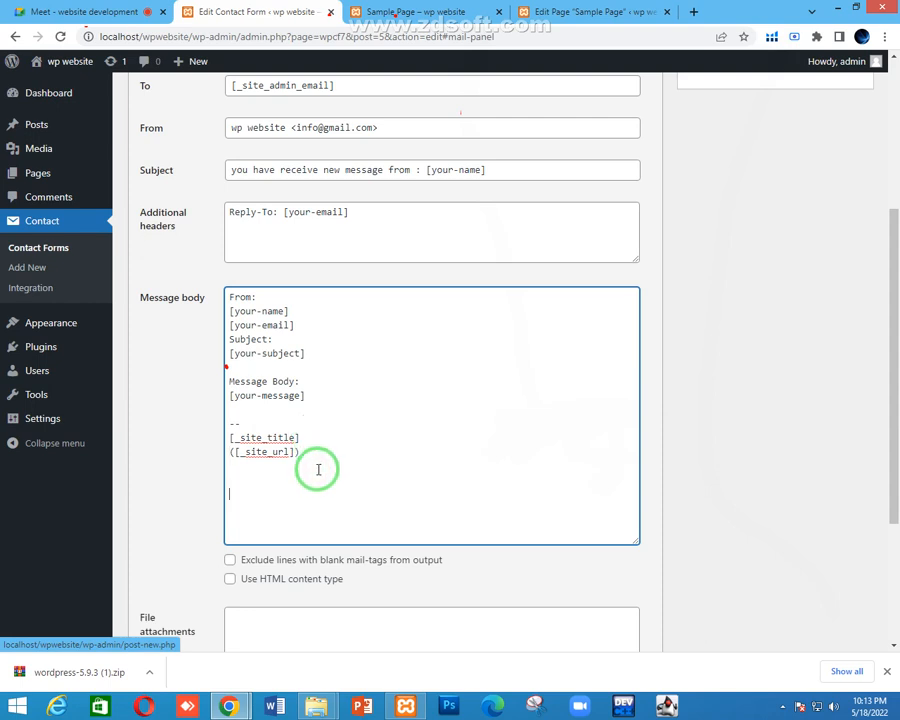
text(we website)
key(Return)
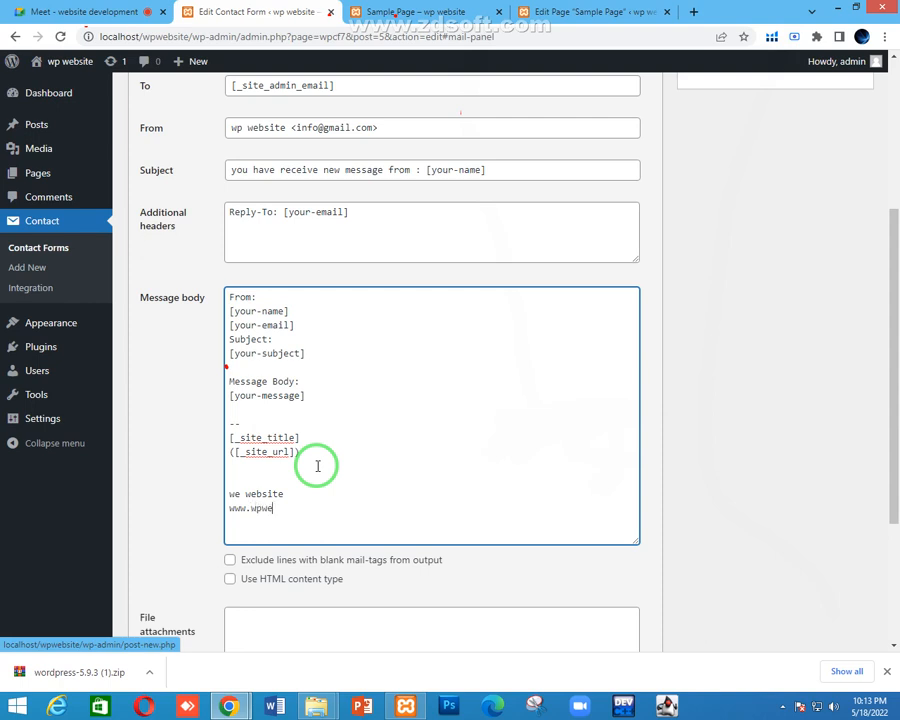
text(com)
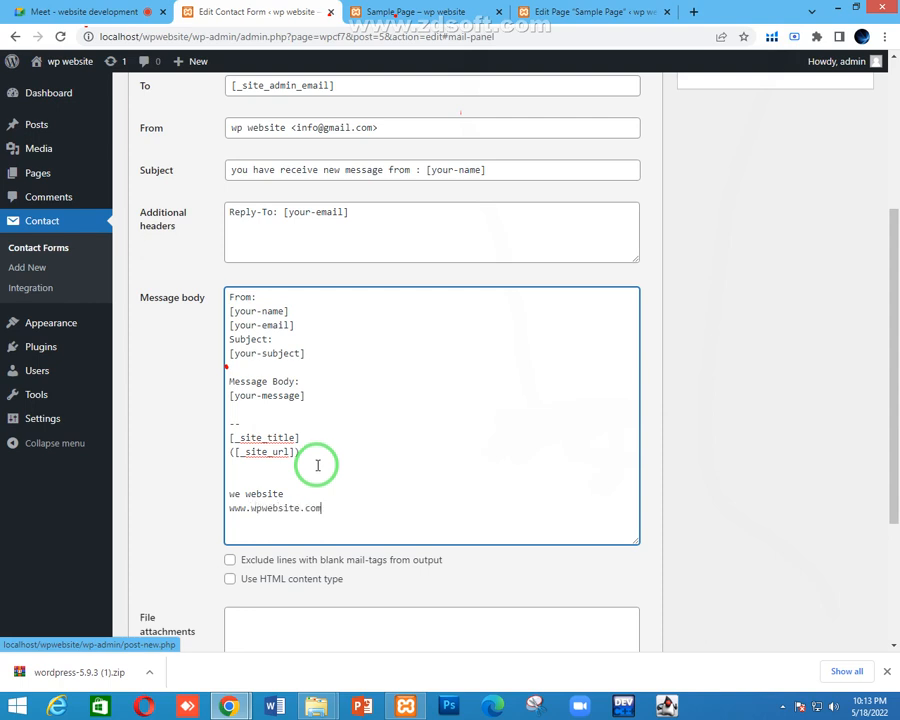
drag(324, 508, 234, 500)
click(241, 495)
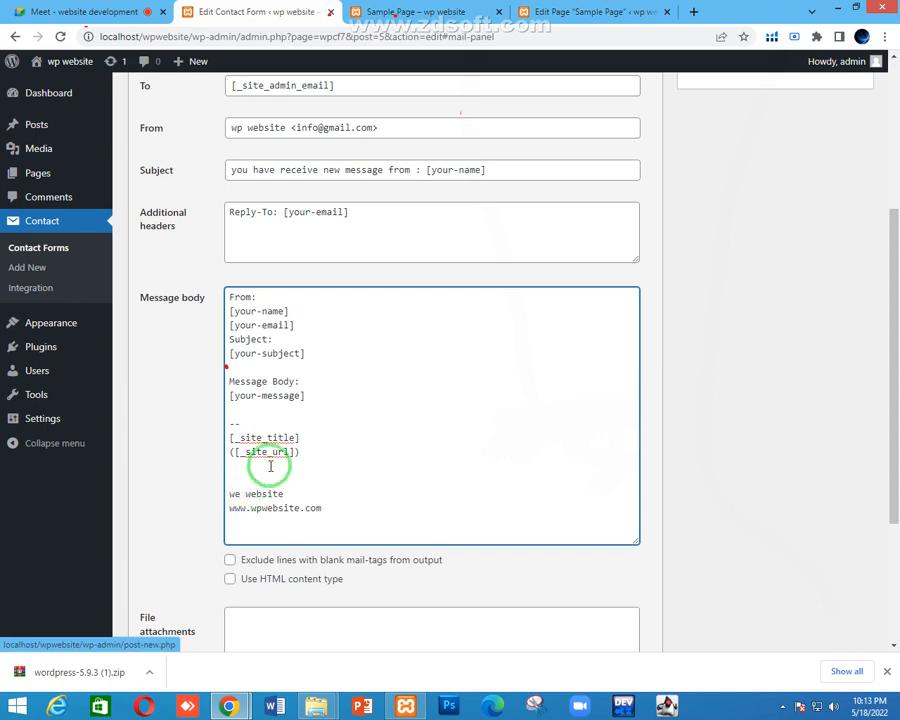
key(BackSpace)
text(p)
Remove the stray bracket and the old site name and URL lines, leaving only the two tags
drag(300, 453, 226, 441)
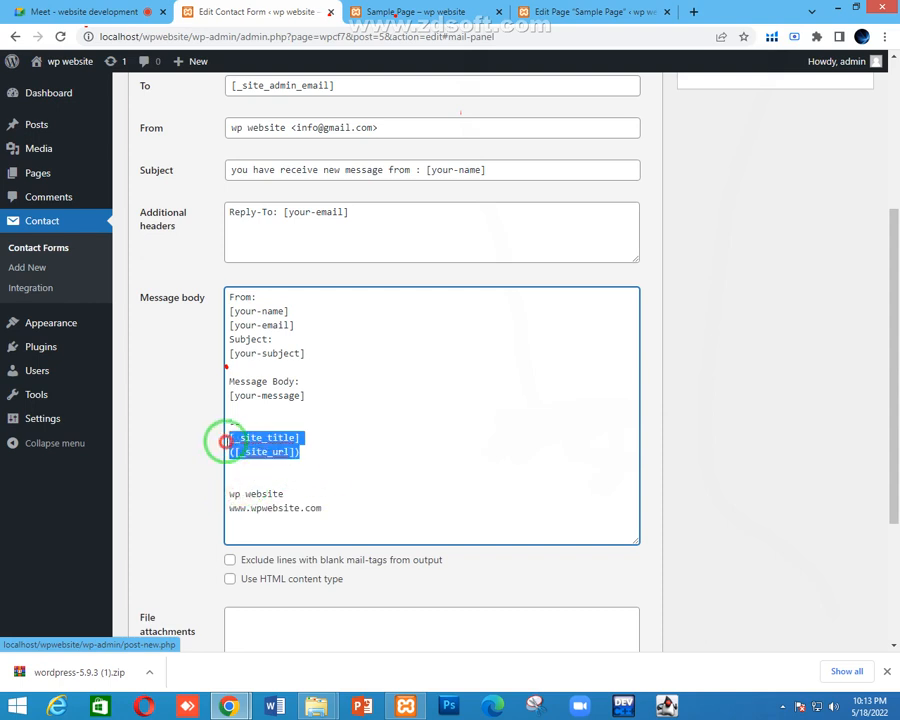
click(318, 500)
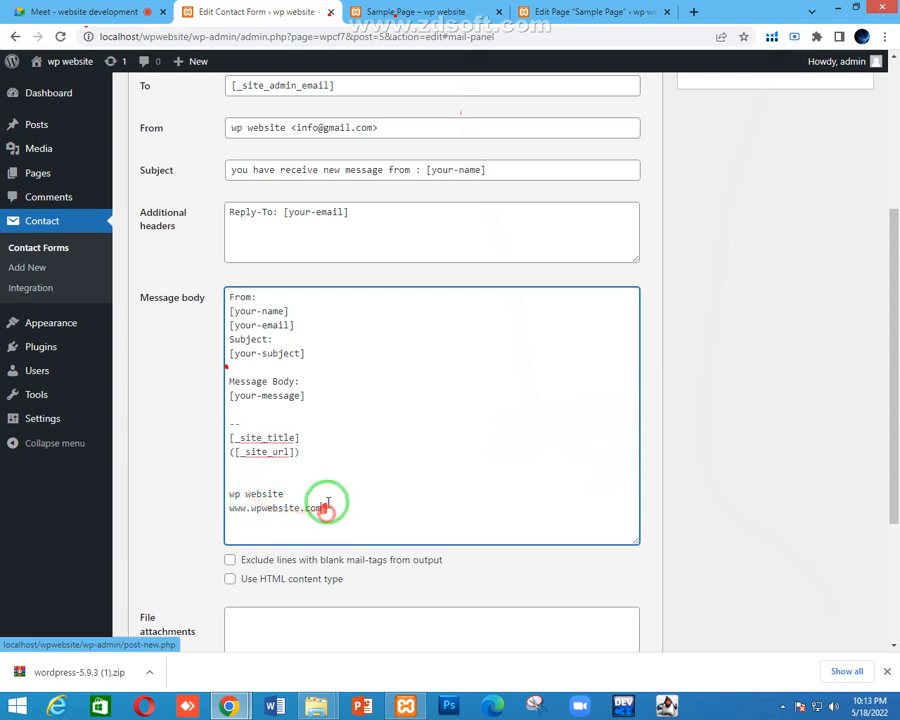
click(235, 452)
key(BackSpace)
click(313, 465)
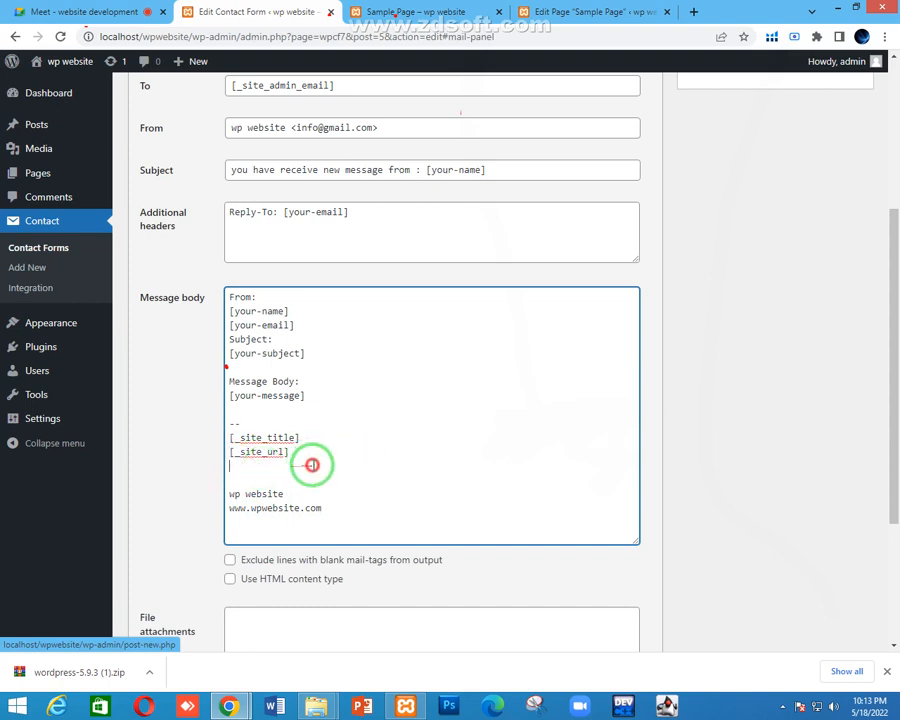
drag(350, 510, 216, 478)
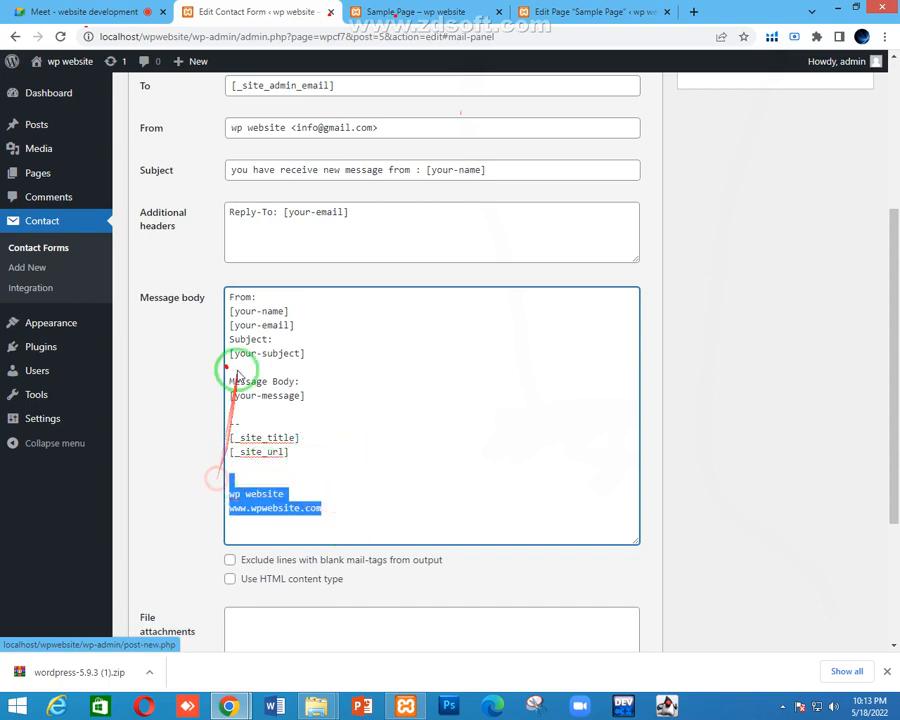
click(325, 476)
drag(337, 508, 210, 480)
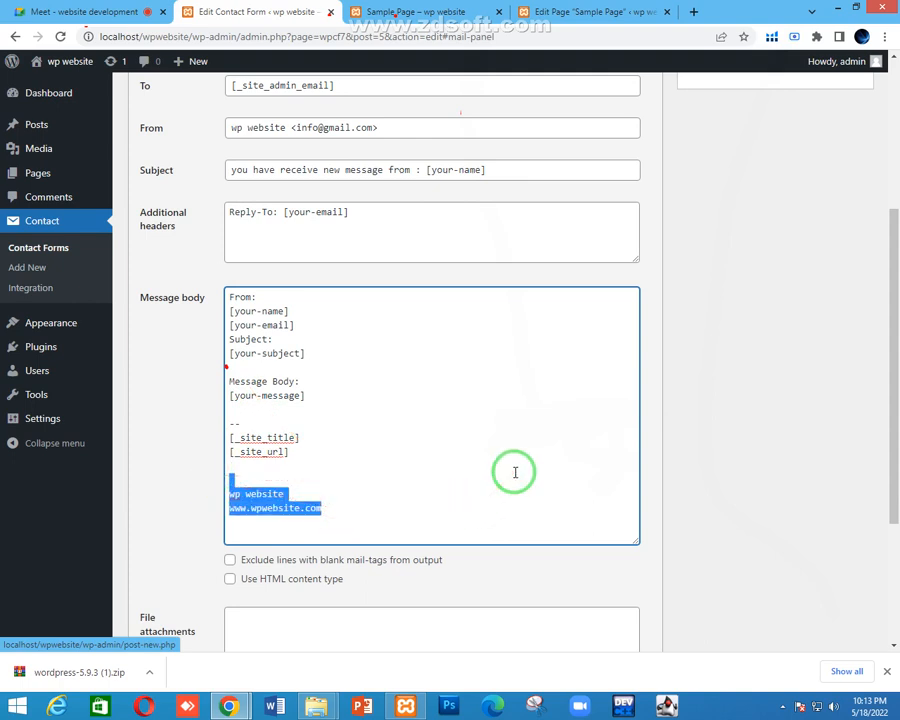
key(BackSpace)
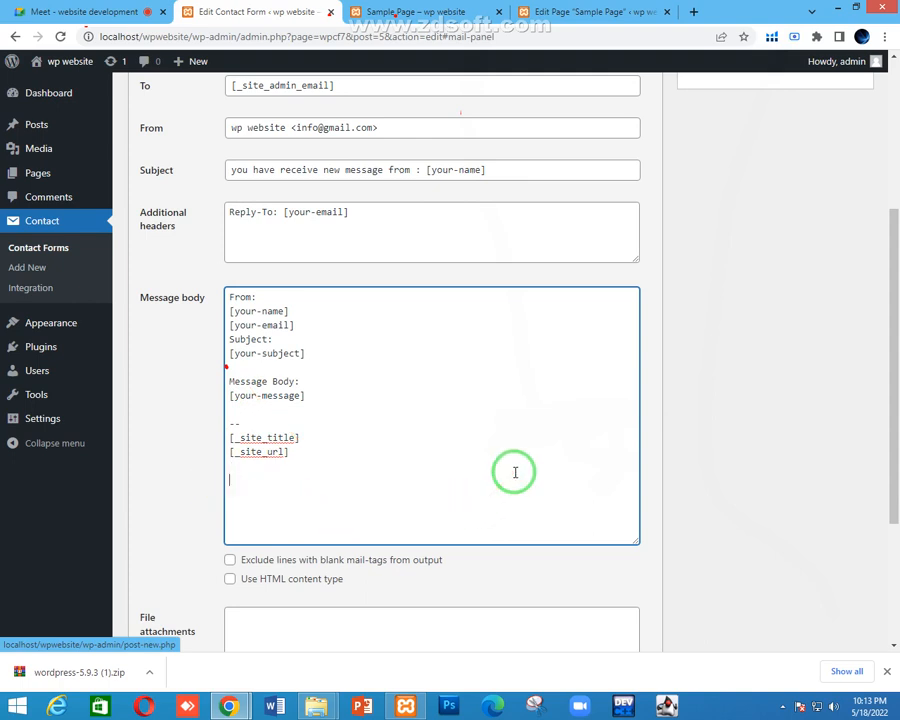
scroll(516, 480, down, 3)
scroll(496, 495, up, 1)
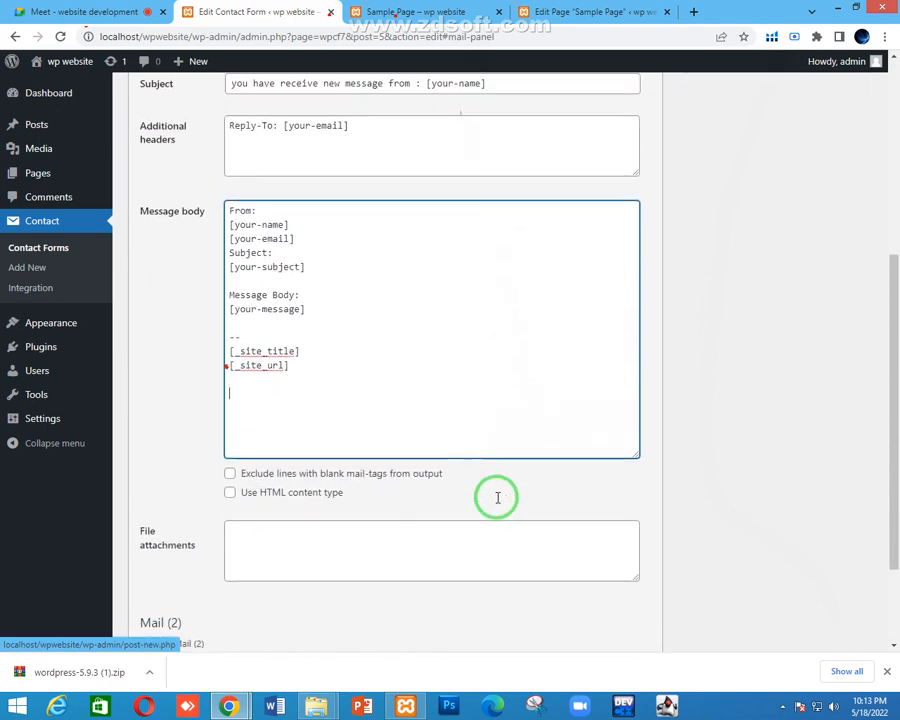
scroll(478, 492, down, 2)
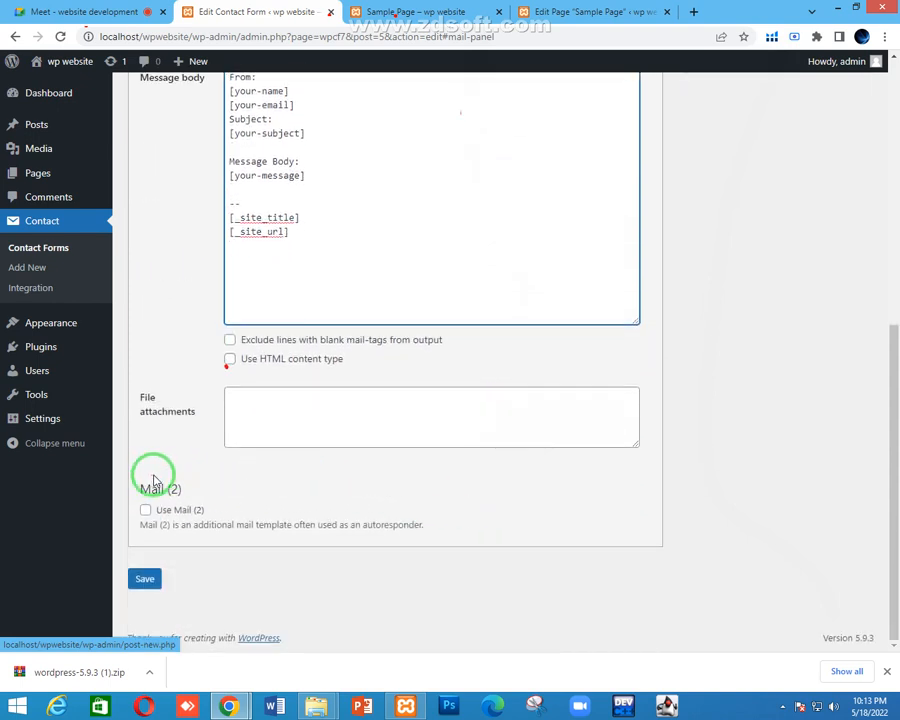
click(276, 402)
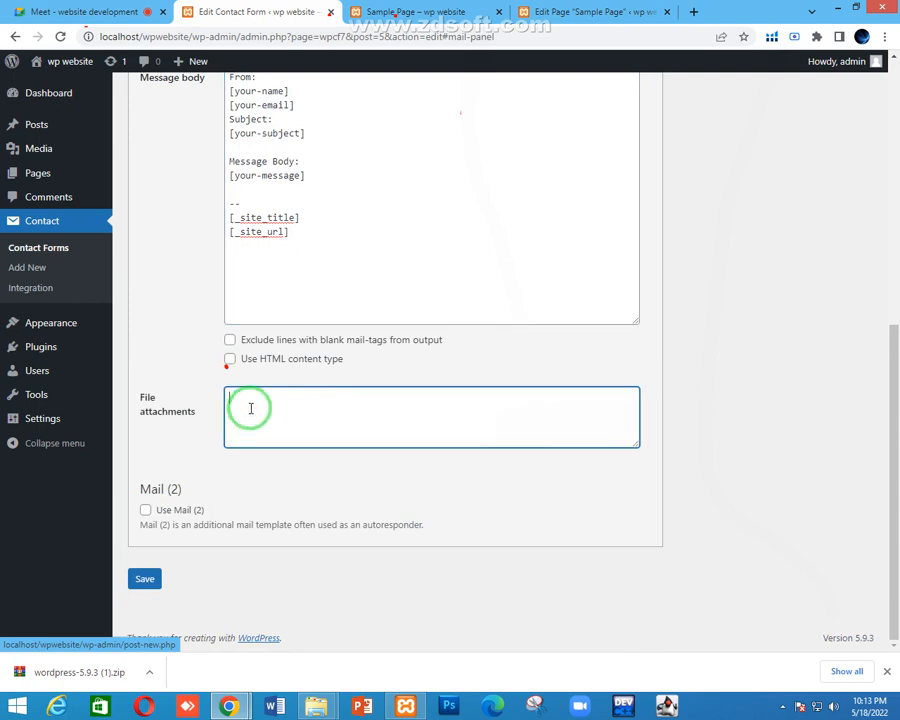
click(128, 8)
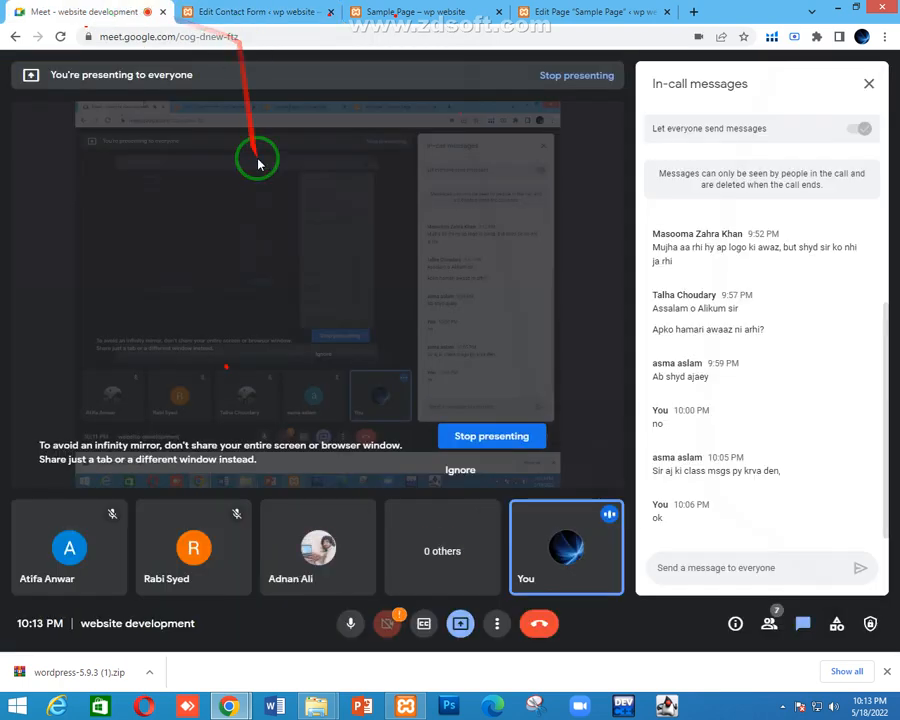
Switch back to the Edit Contact Form tab, its mail body ending with [_site_title] and [_site_url]
click(261, 10)
click(378, 420)
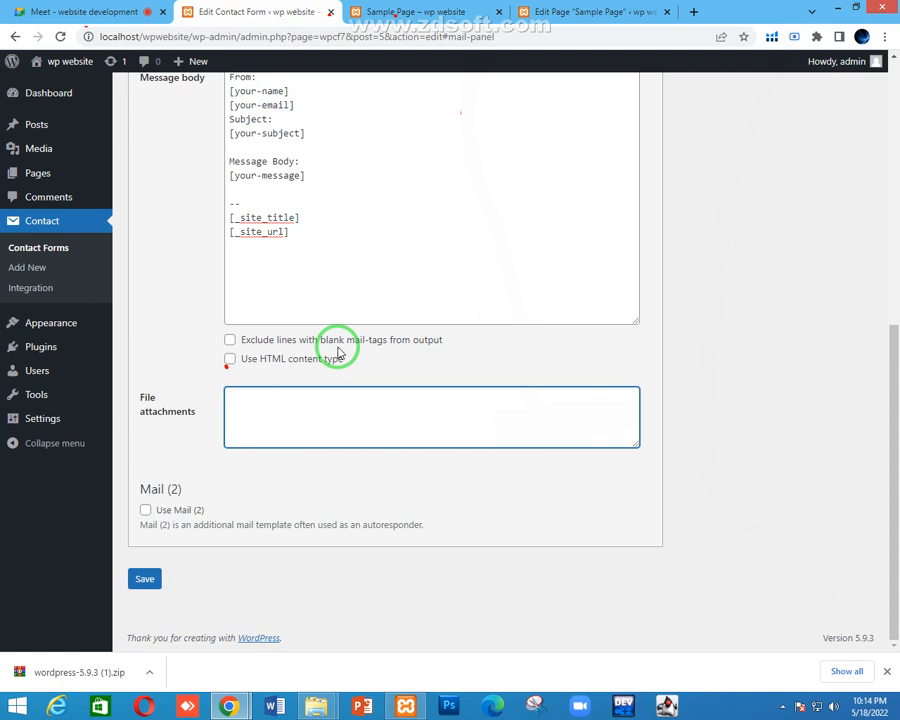
Tick Use Mail (2) to enable the second mail template
click(261, 402)
click(228, 398)
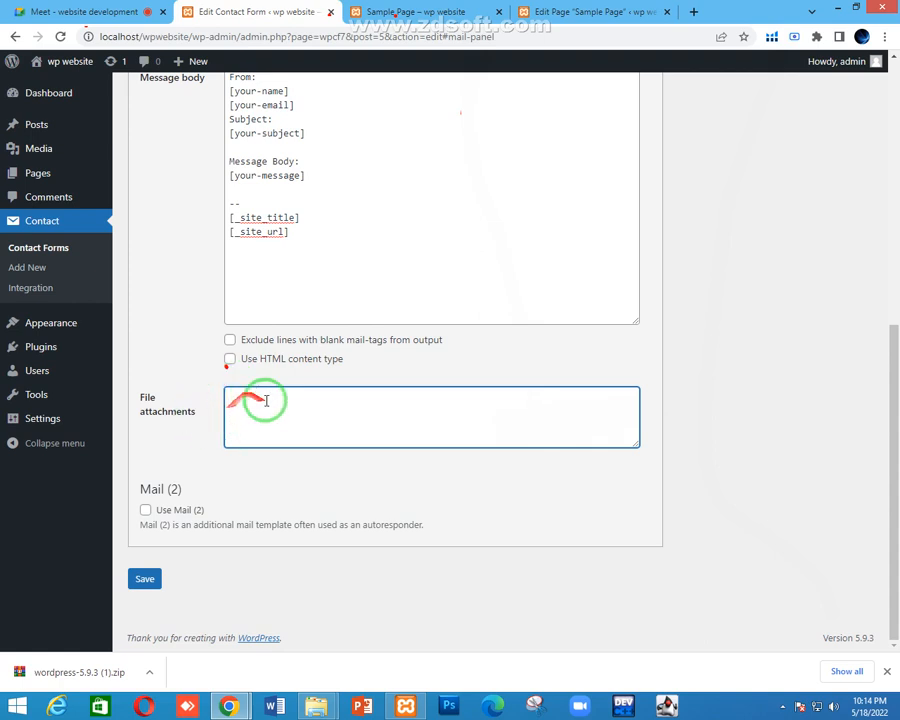
click(233, 401)
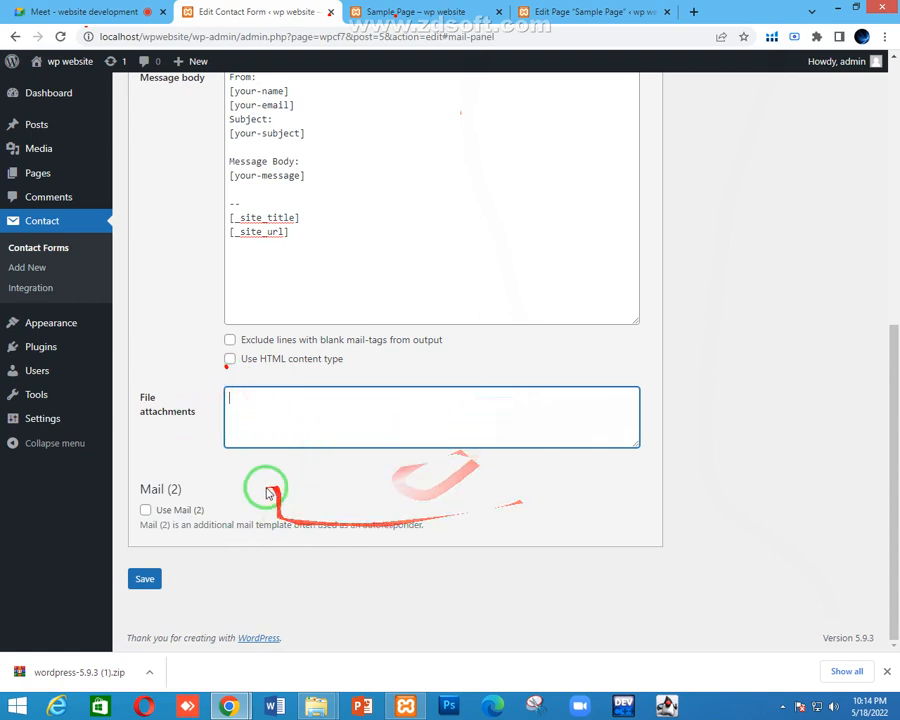
click(145, 510)
scroll(335, 396, down, 3)
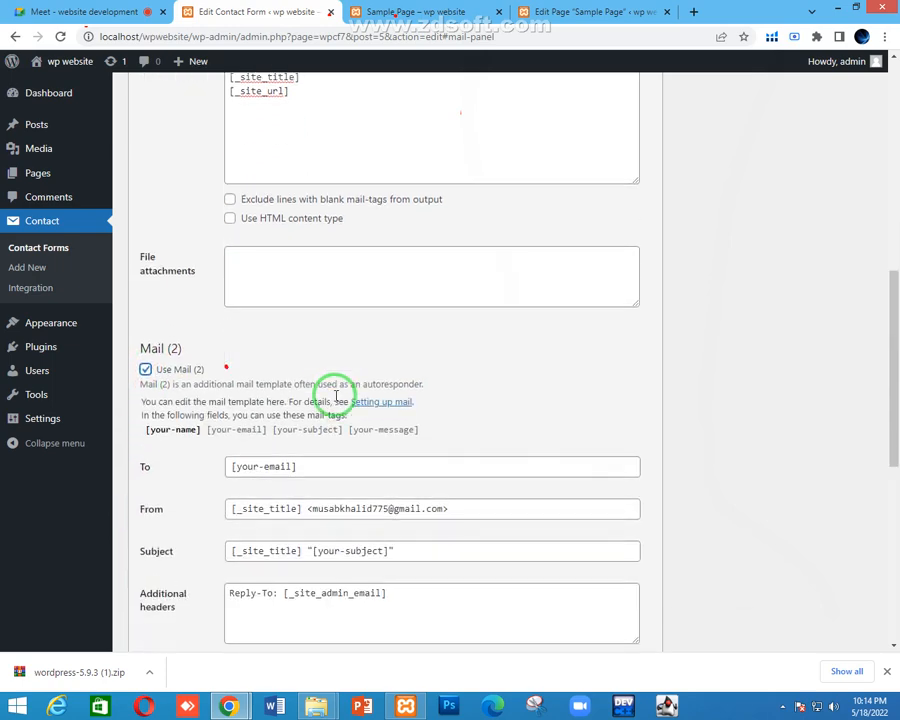
scroll(336, 396, up, 9)
scroll(336, 396, up, 1)
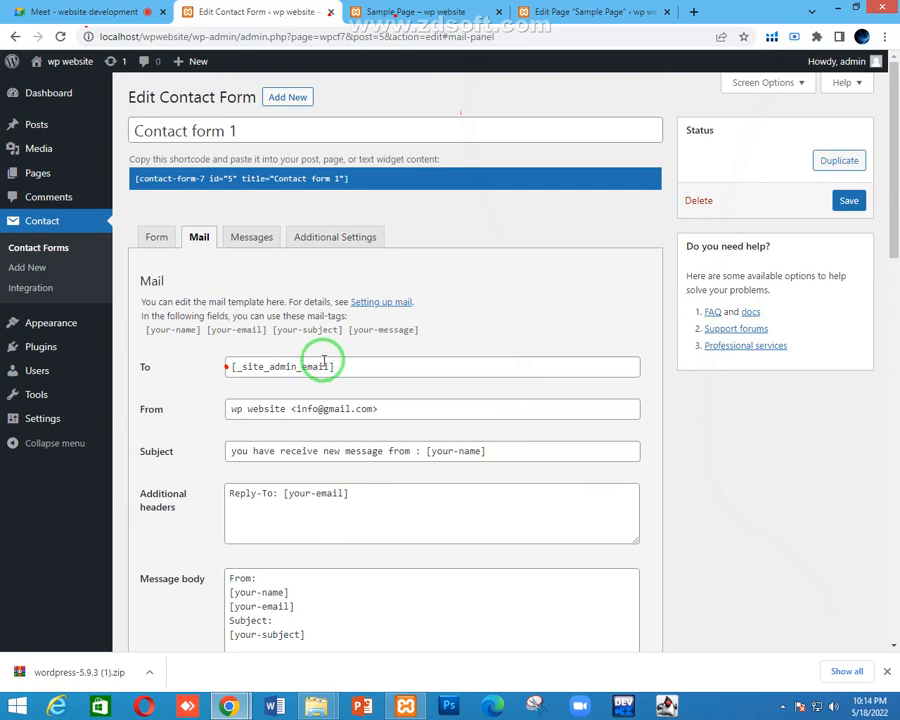
scroll(323, 360, down, 5)
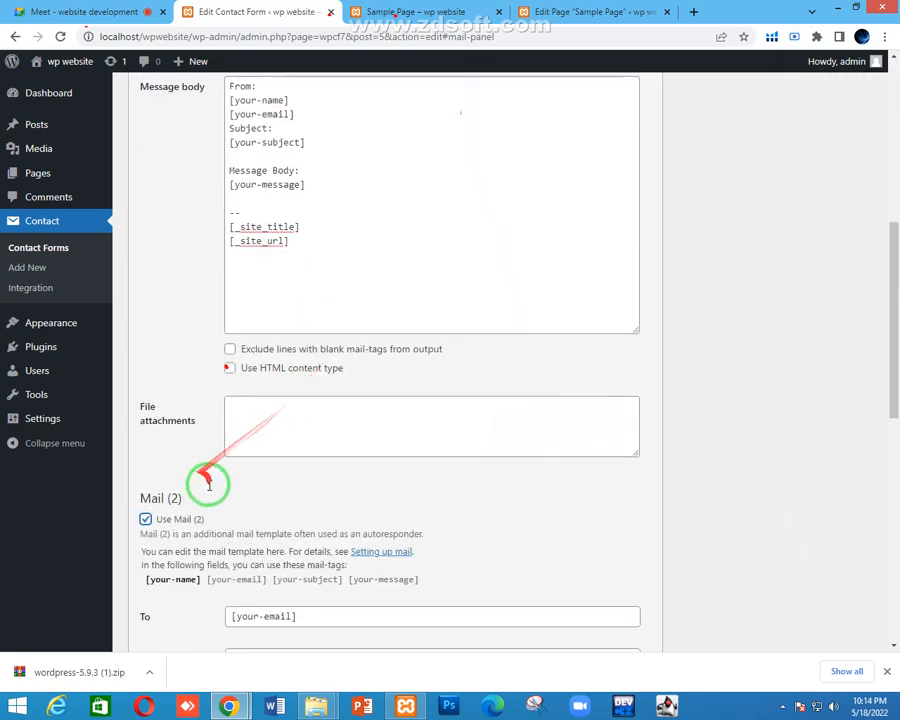
scroll(205, 482, down, 2)
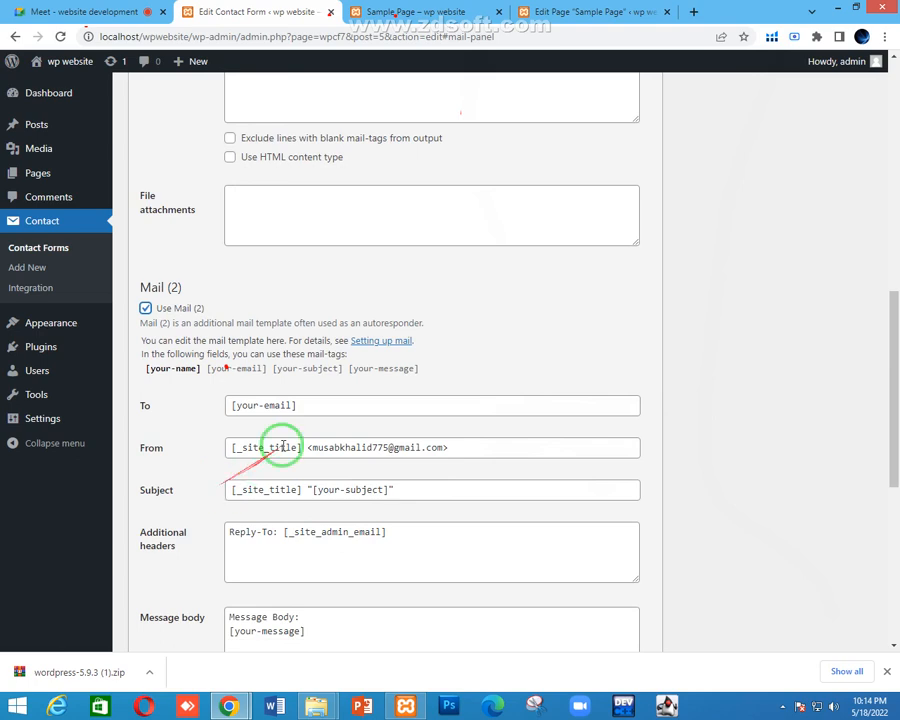
scroll(306, 404, down, 1)
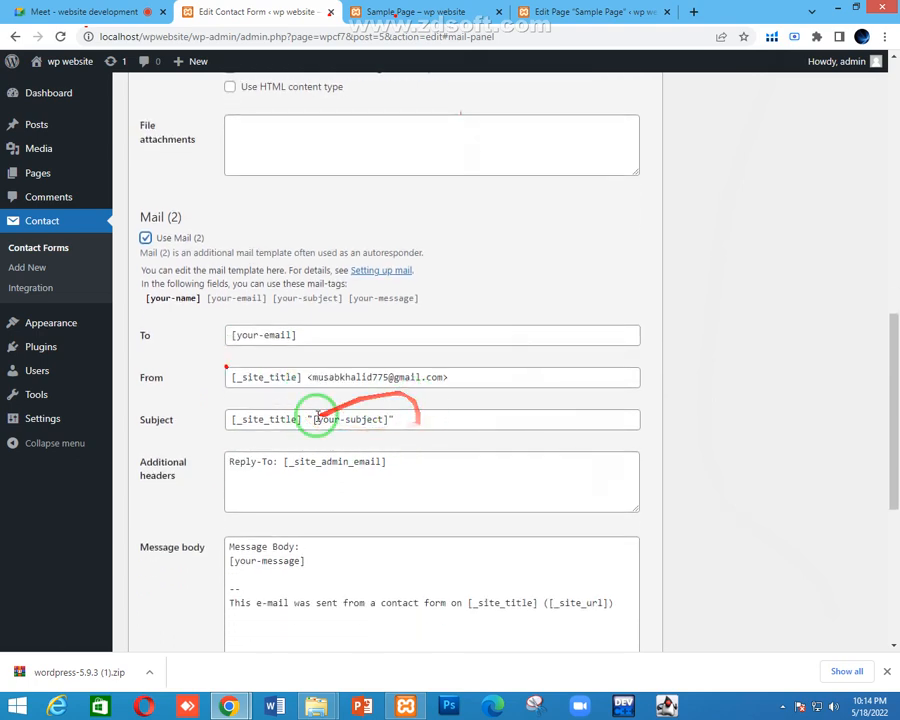
Replace the Mail (2) subject with 'Hello [your-name], Please varify your information'
drag(400, 418, 172, 404)
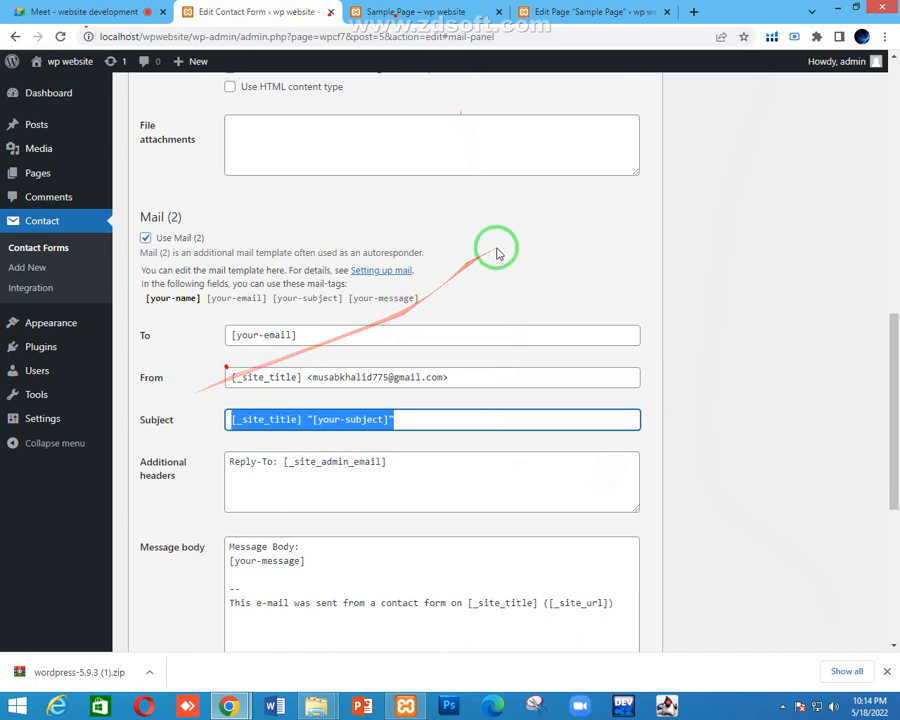
key(BackSpace)
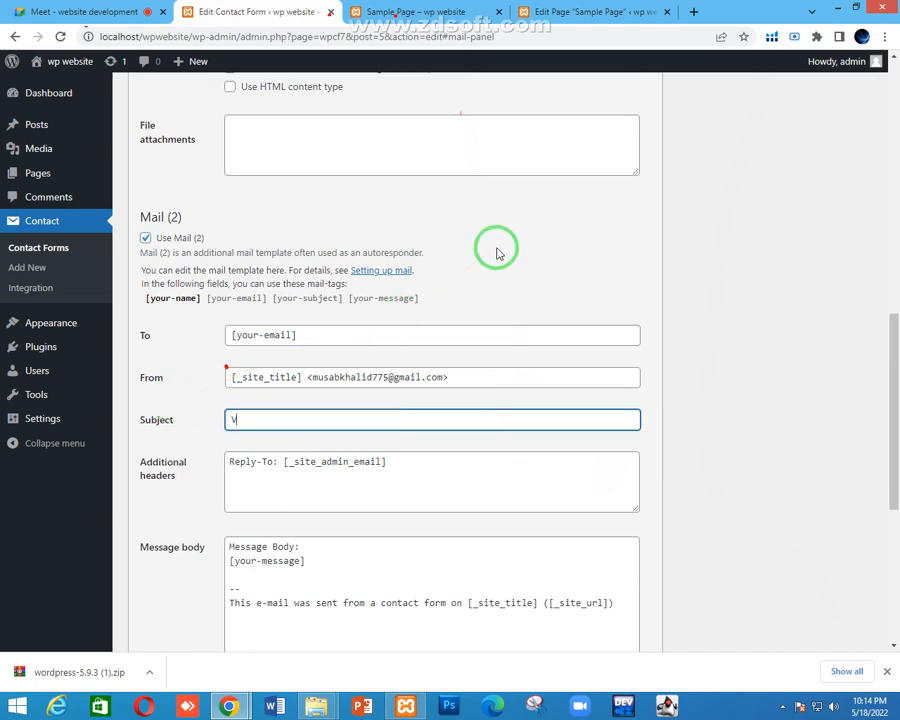
key(ctrl+a)
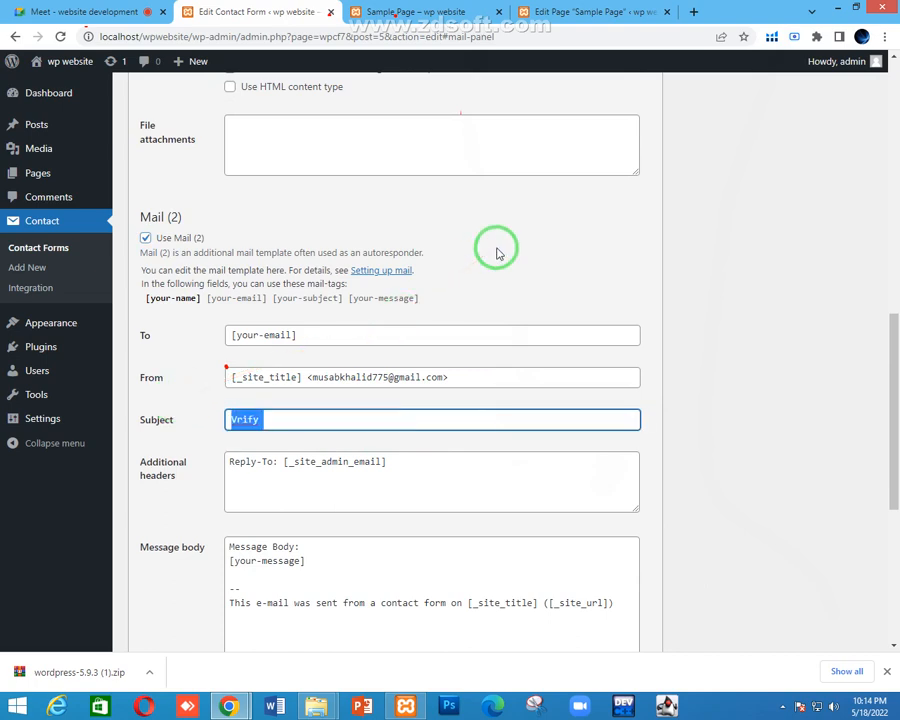
text(Hello)
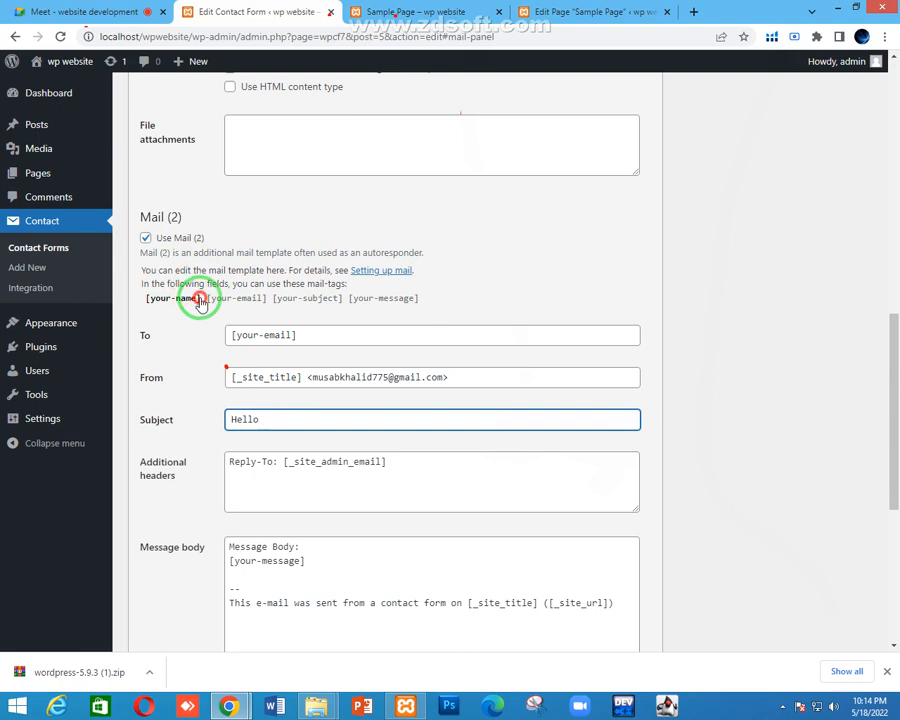
click(150, 300)
key(ctrl+c)
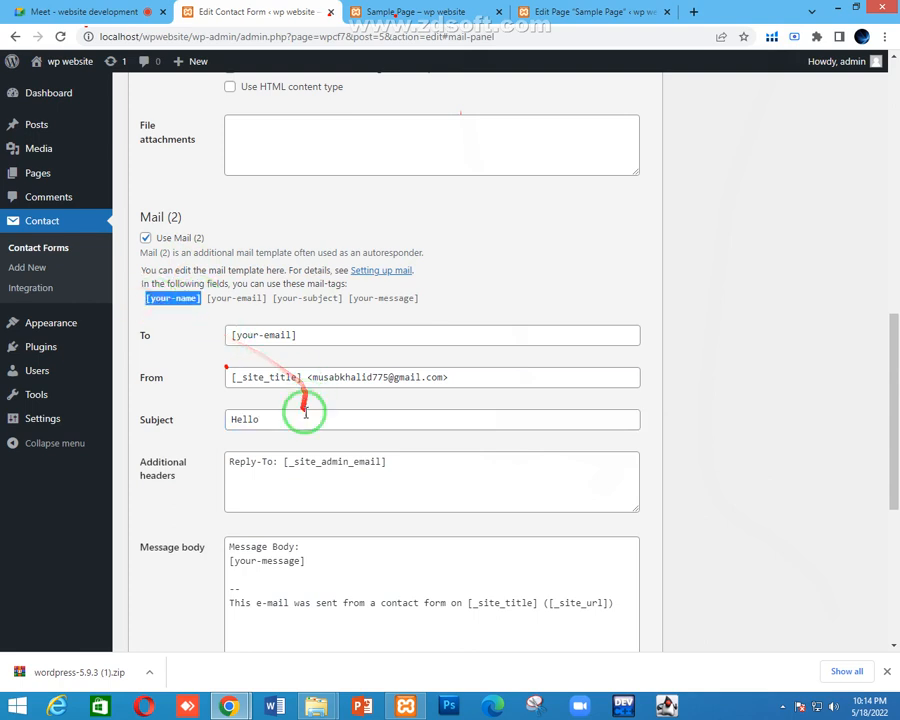
click(305, 413)
key(ctrl+v)
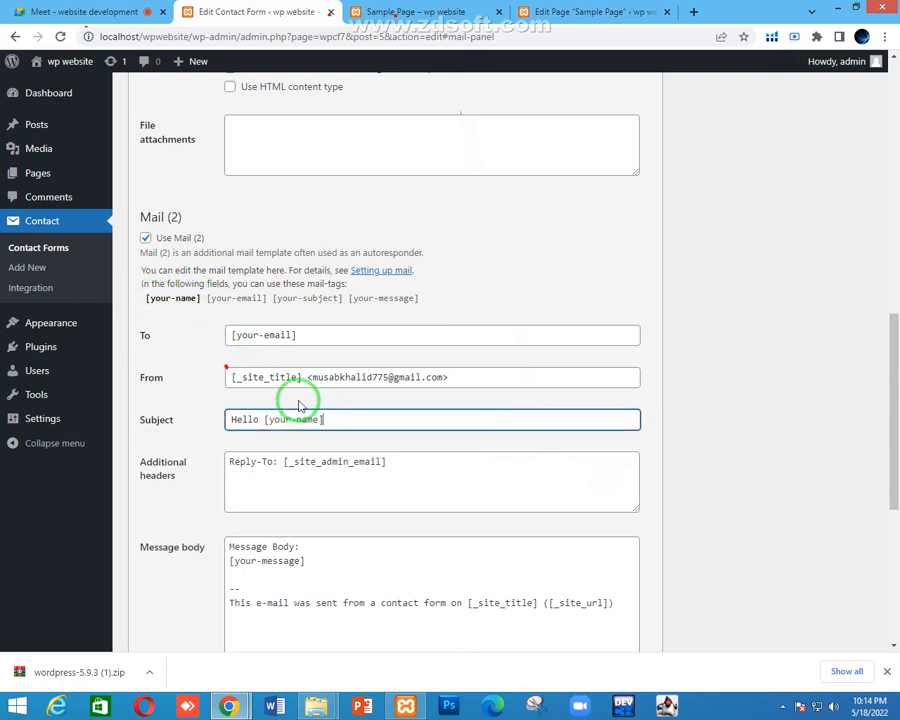
text(, Please varify your information)
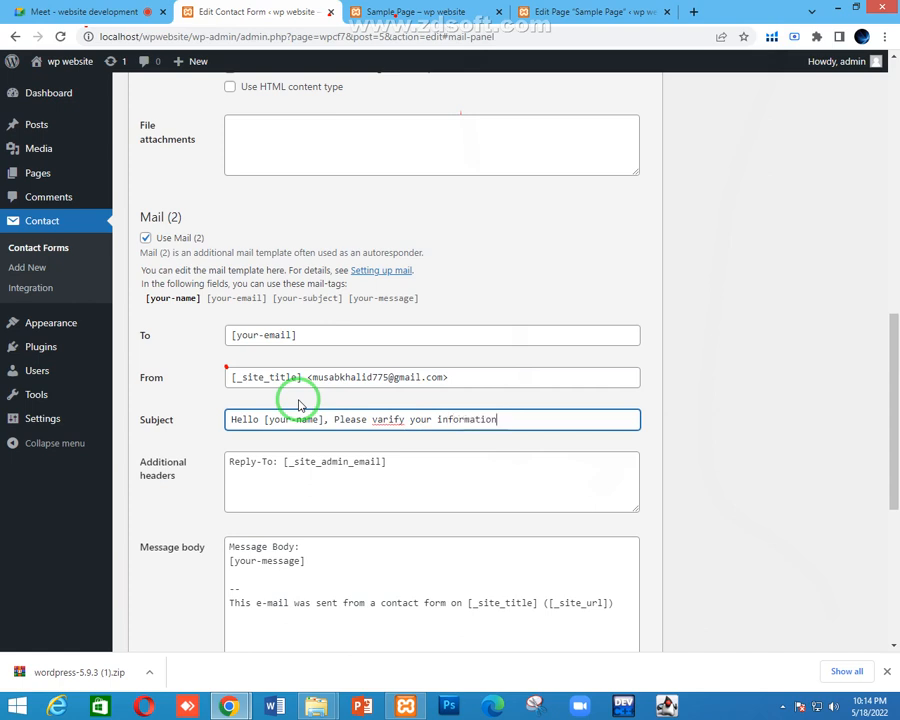
Correct 'varify' to 'verify' in the Mail (2) subject using the spelling suggestions
click(390, 418)
right_click(390, 420)
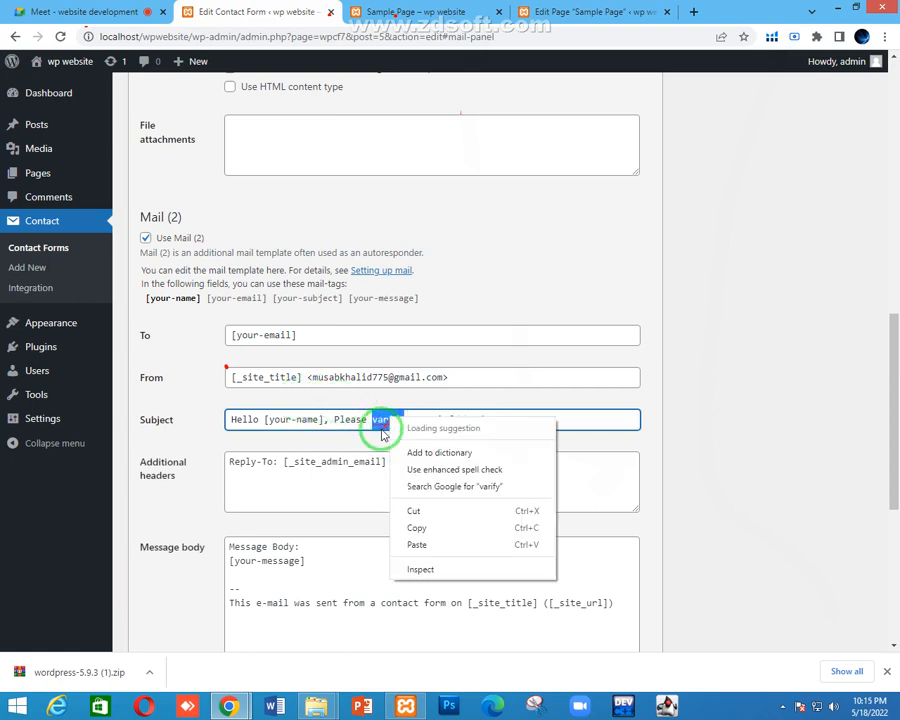
key(Escape)
right_click(392, 422)
click(408, 430)
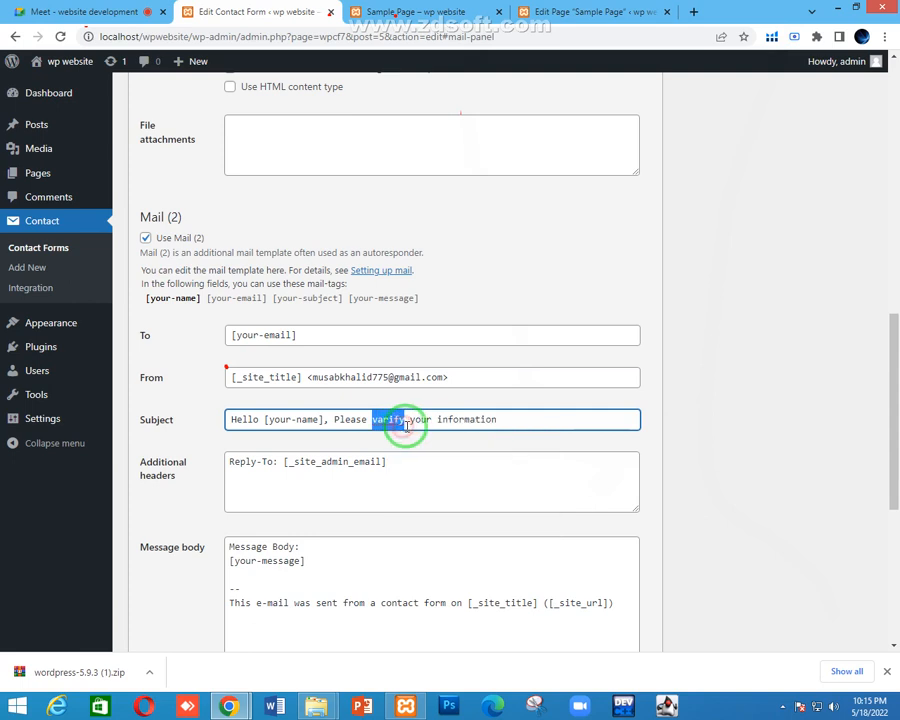
click(506, 419)
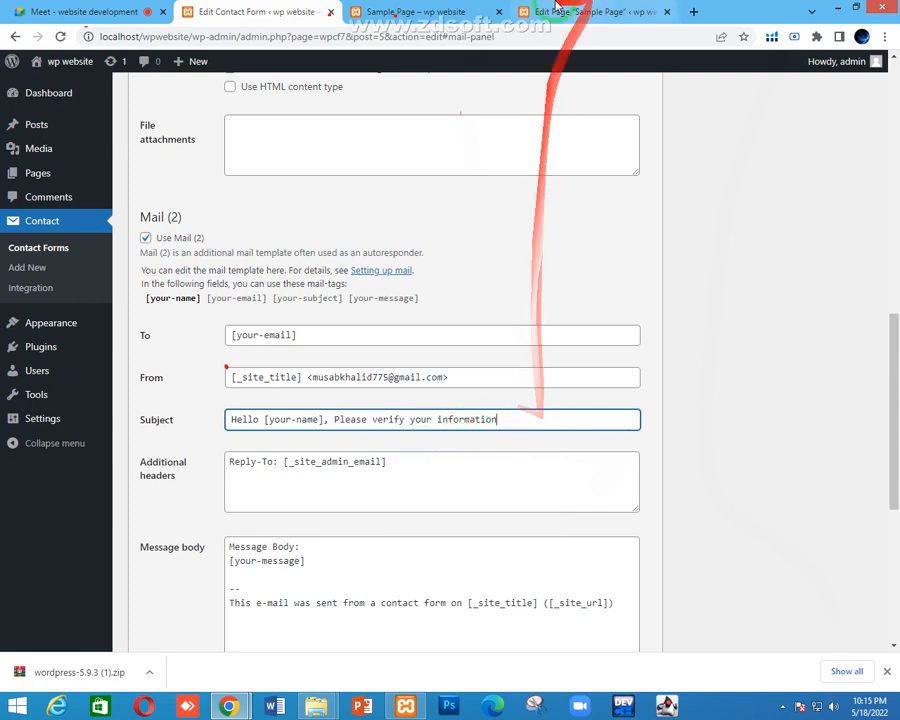
Compare the new Mail (2) subject against the contact form on the sample page
click(400, 11)
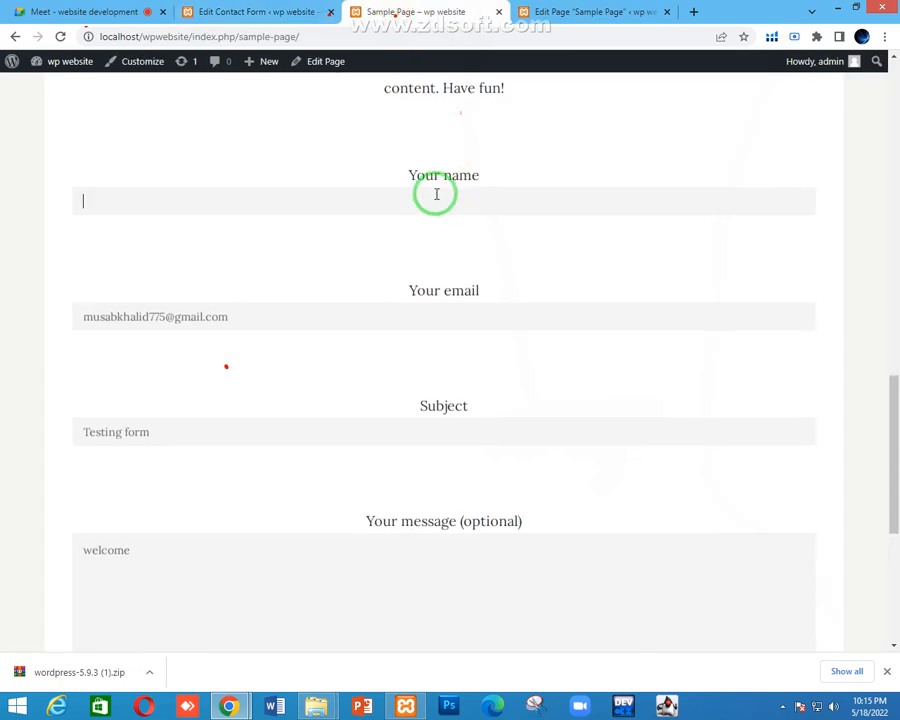
scroll(434, 170, up, 2)
scroll(426, 190, down, 2)
scroll(426, 196, down, 1)
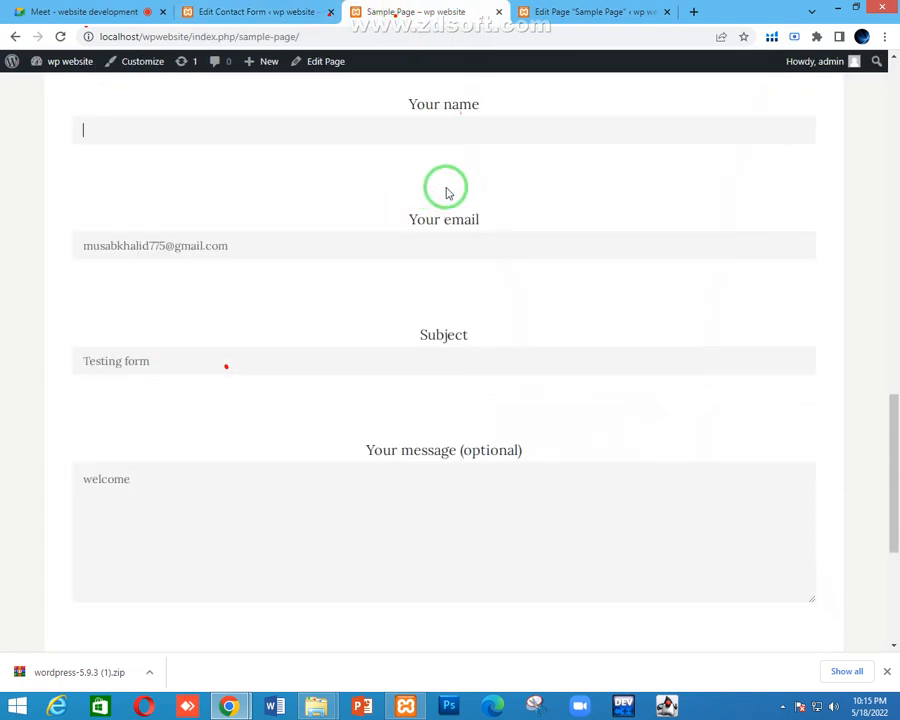
click(265, 12)
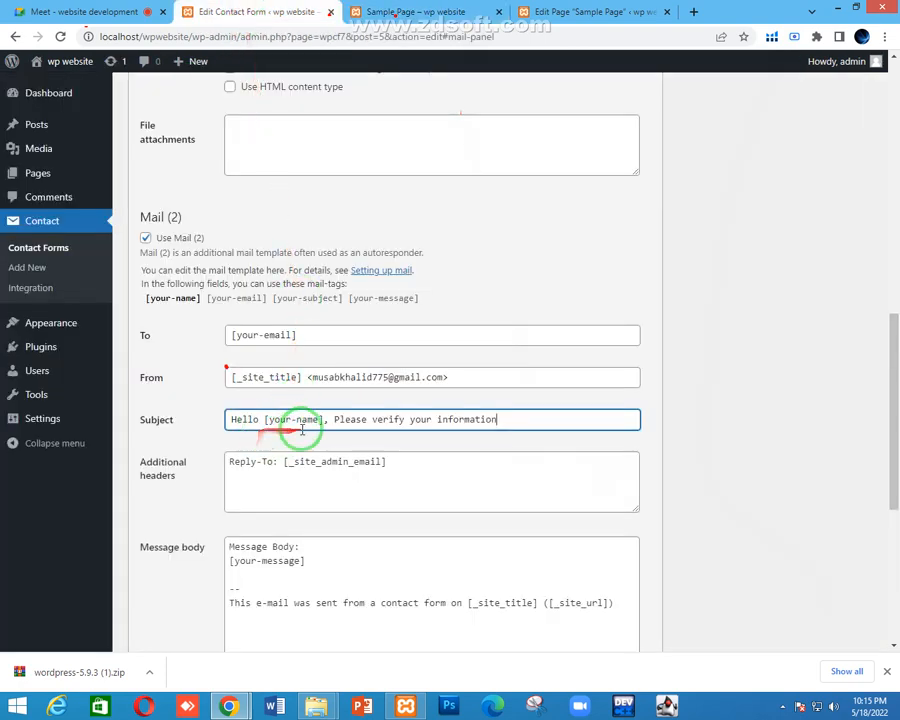
drag(266, 419, 520, 417)
click(341, 420)
click(520, 418)
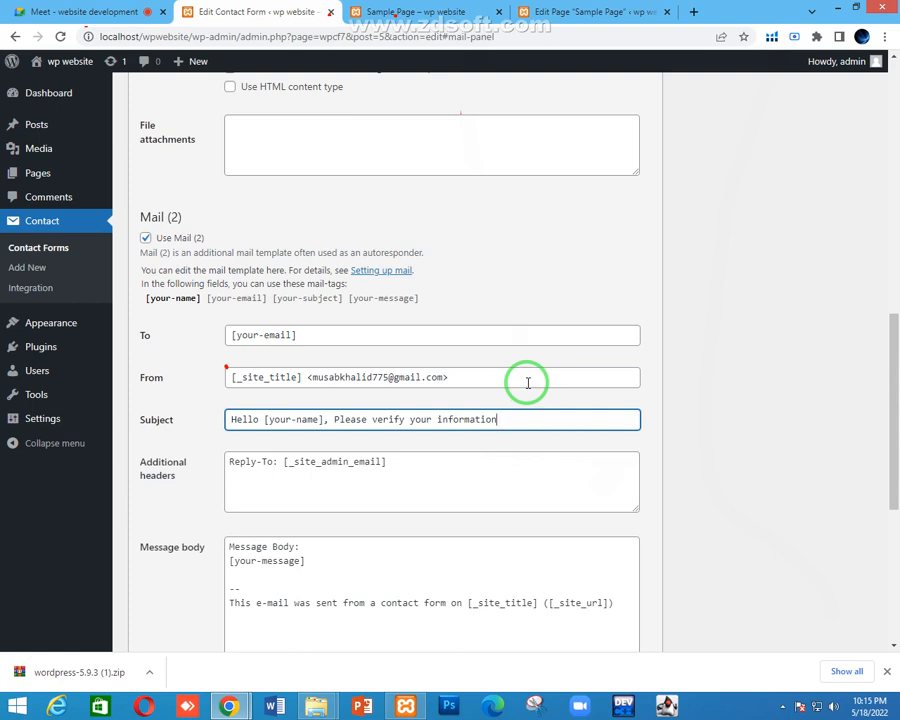
scroll(524, 384, down, 2)
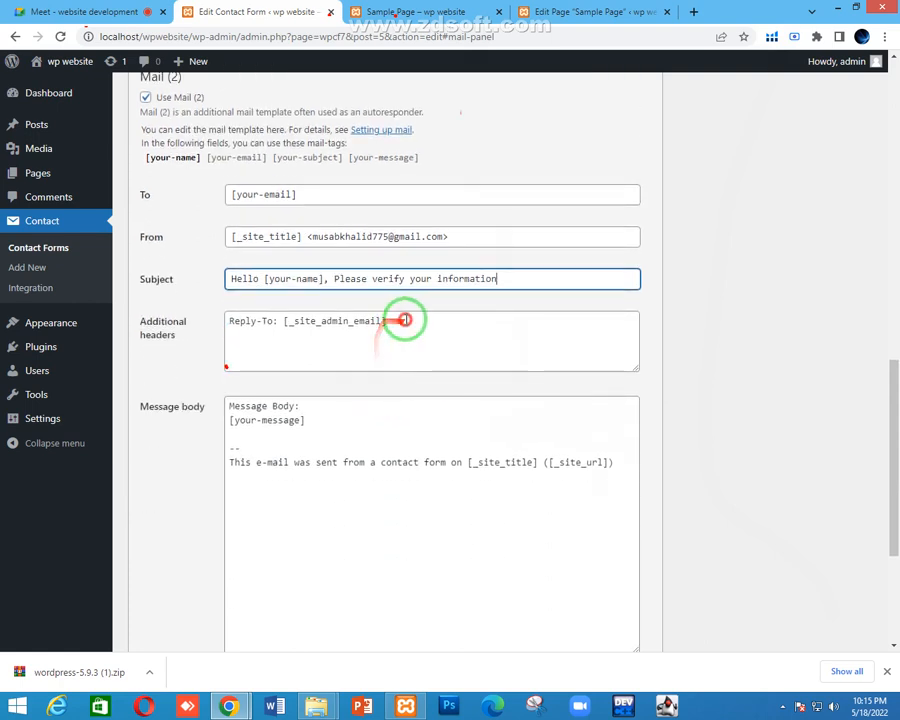
Copy the four available mail tags and clear the Mail (2) message body
drag(404, 318, 233, 315)
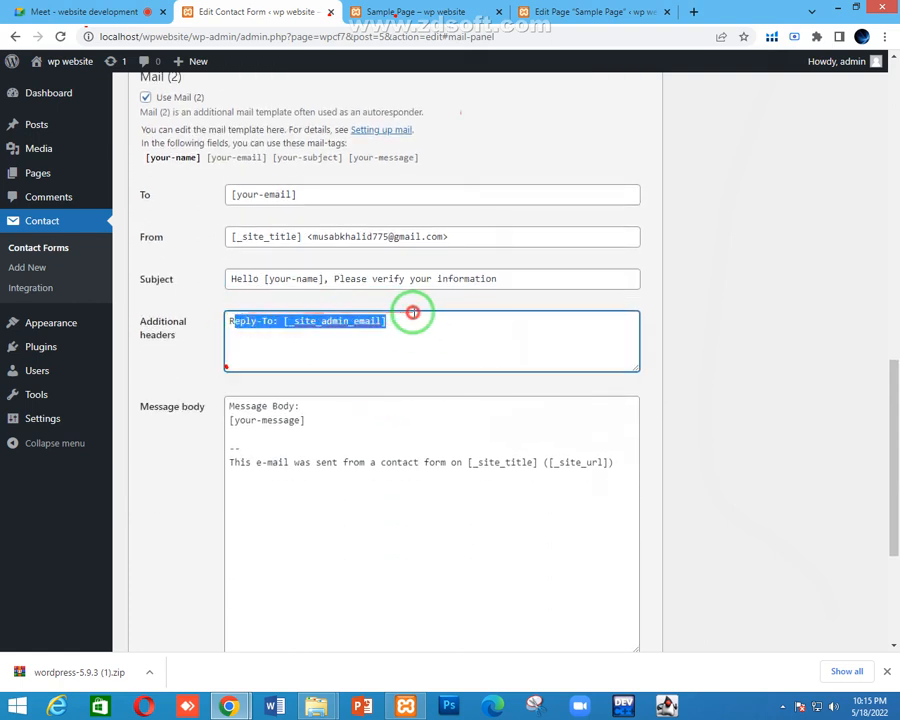
click(412, 313)
scroll(200, 304, down, 1)
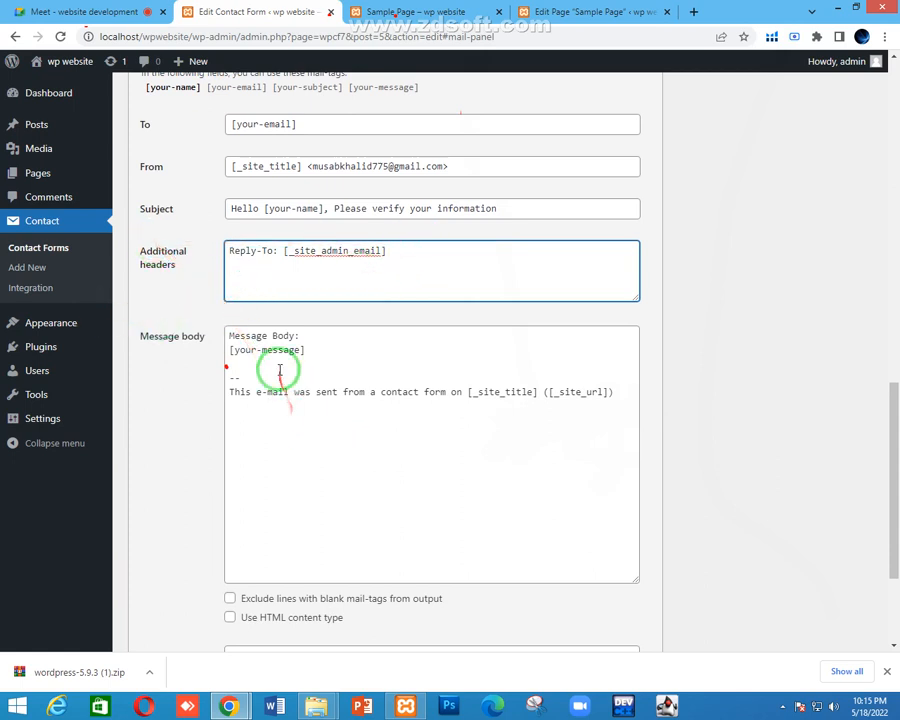
click(332, 356)
scroll(332, 350, down, 4)
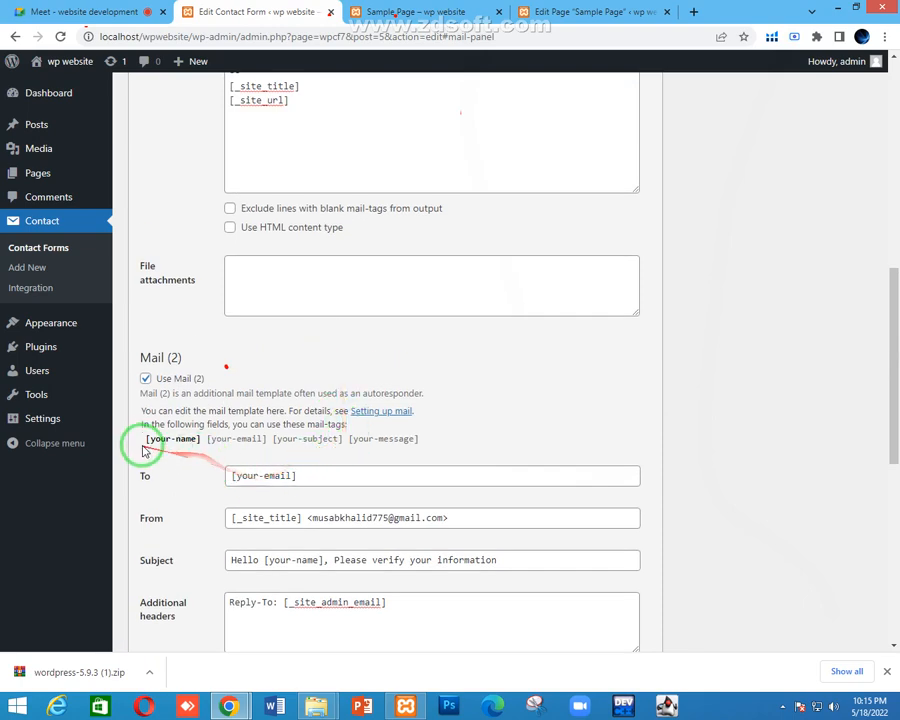
drag(140, 441, 437, 443)
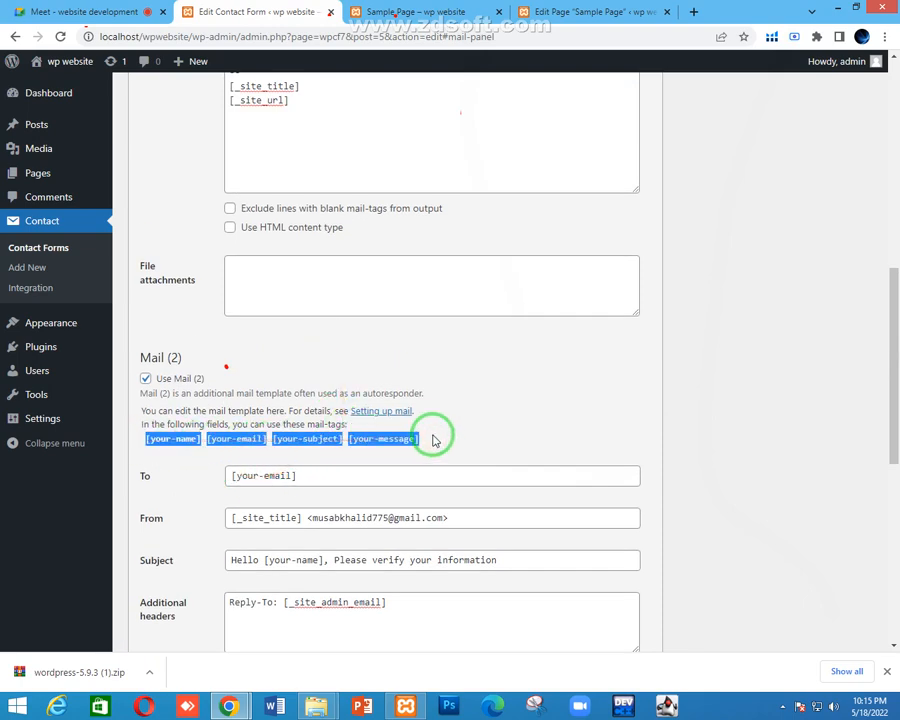
scroll(430, 435, down, 4)
click(352, 402)
key(ctrl+a)
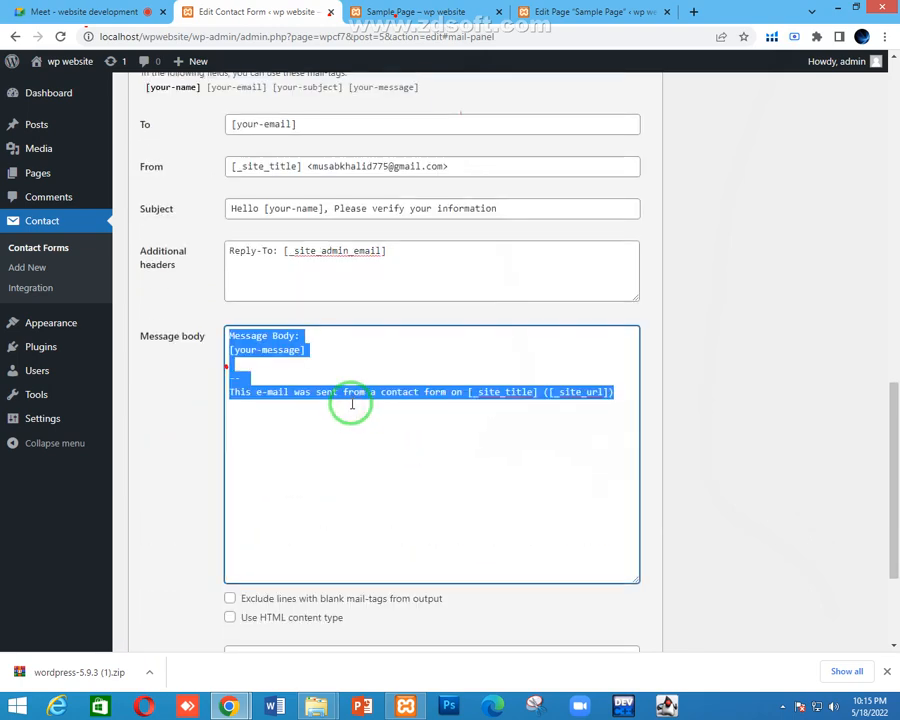
key(BackSpace)
Write the first line 'your name is: [your-name]' above the pasted mail tags
text(your)
key(Return)
text([your-name][your-email][your-subject][your-message])
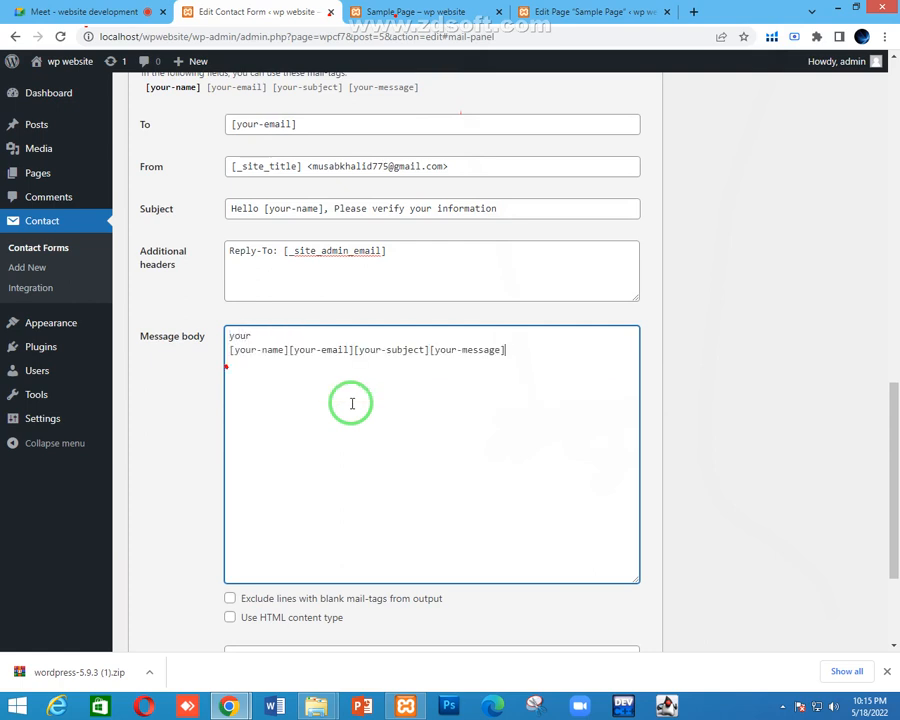
click(288, 350)
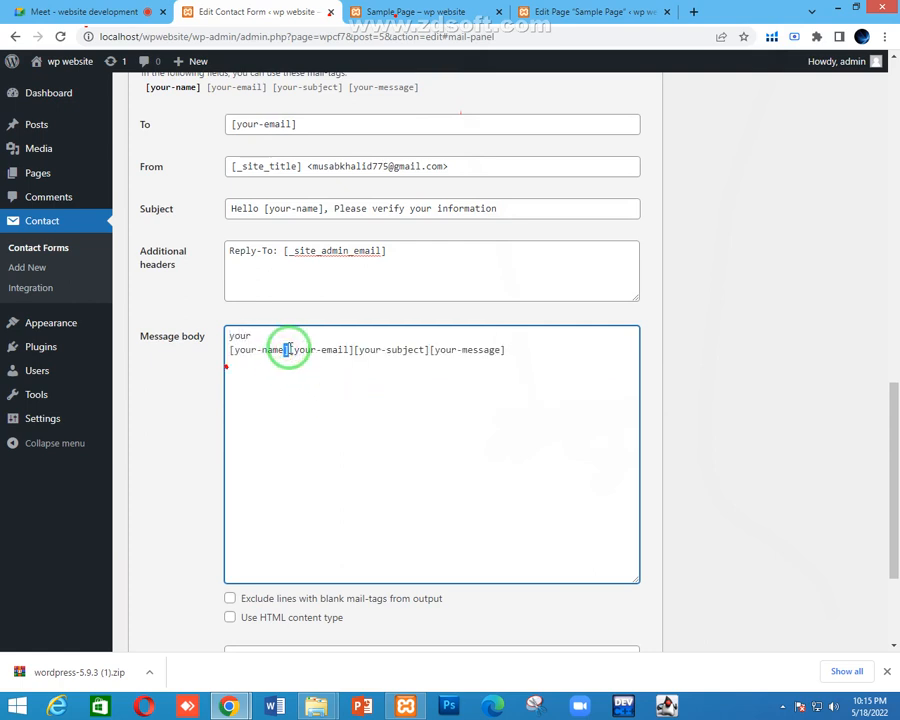
key(Return)
click(320, 325)
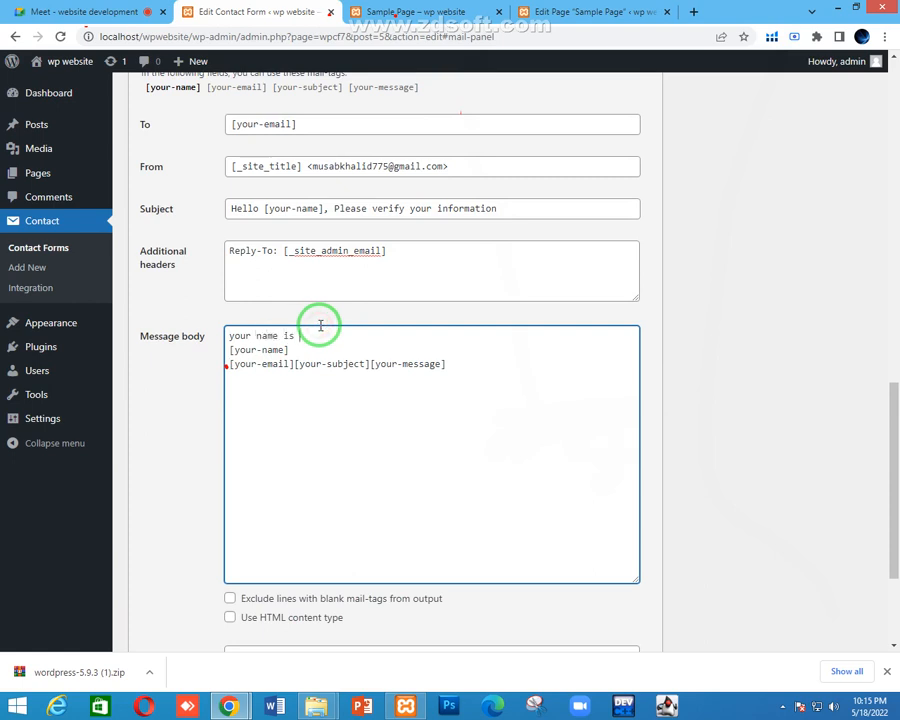
text(name is:)
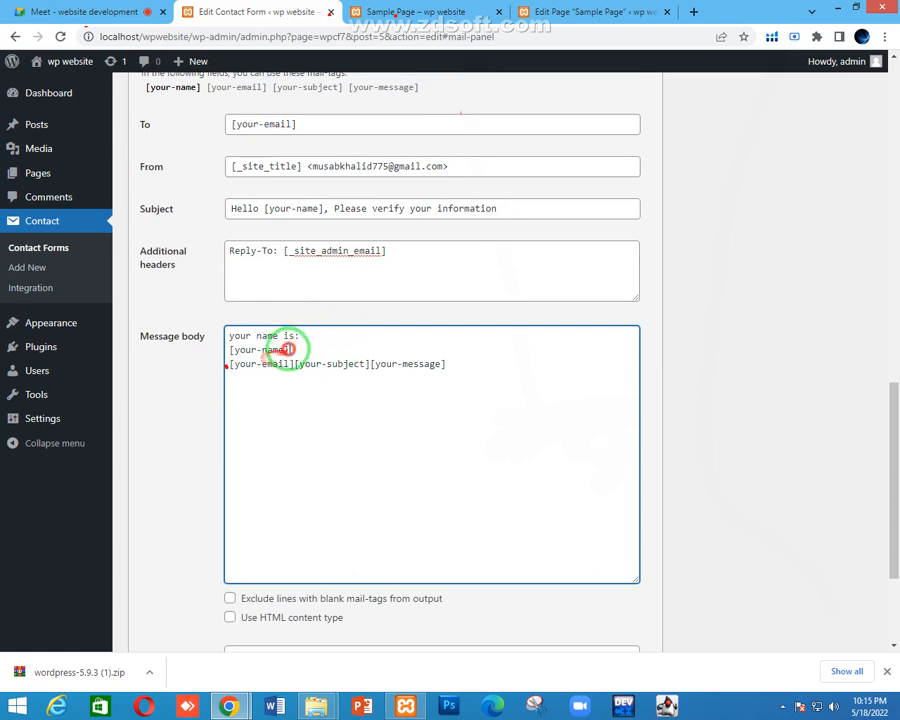
drag(288, 350, 231, 349)
key(ctrl+x)
click(320, 336)
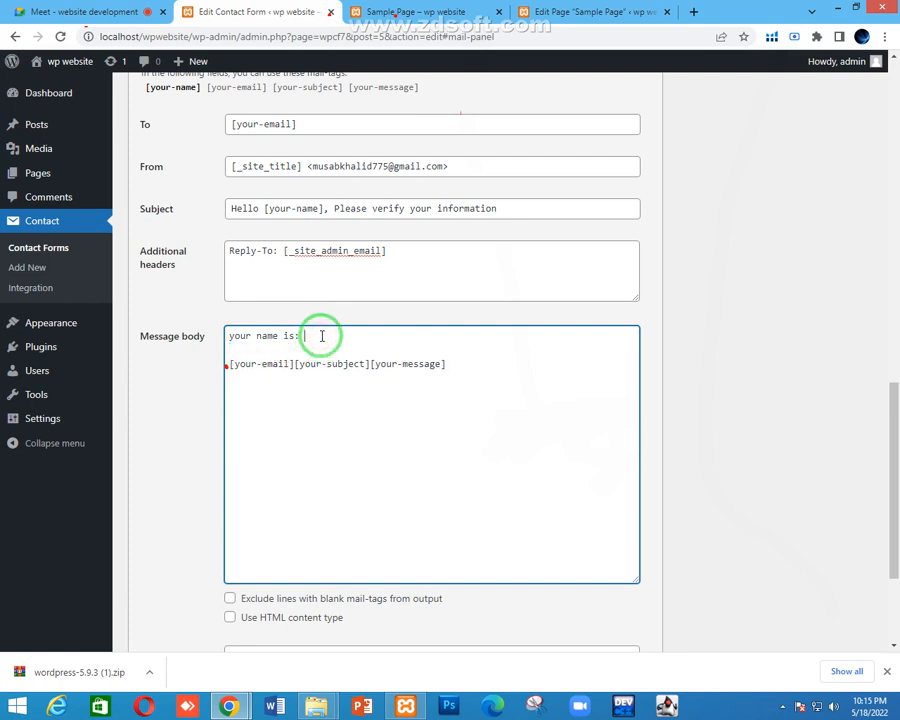
key(ctrl+v)
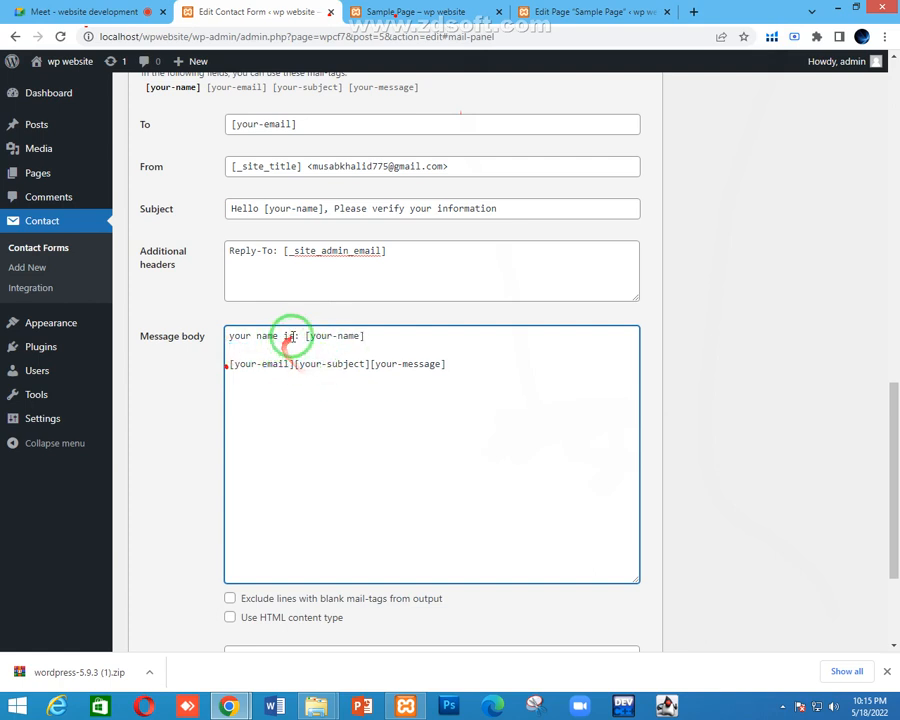
Duplicate the label line and build 'your email is: [your-email]'
drag(296, 337, 144, 321)
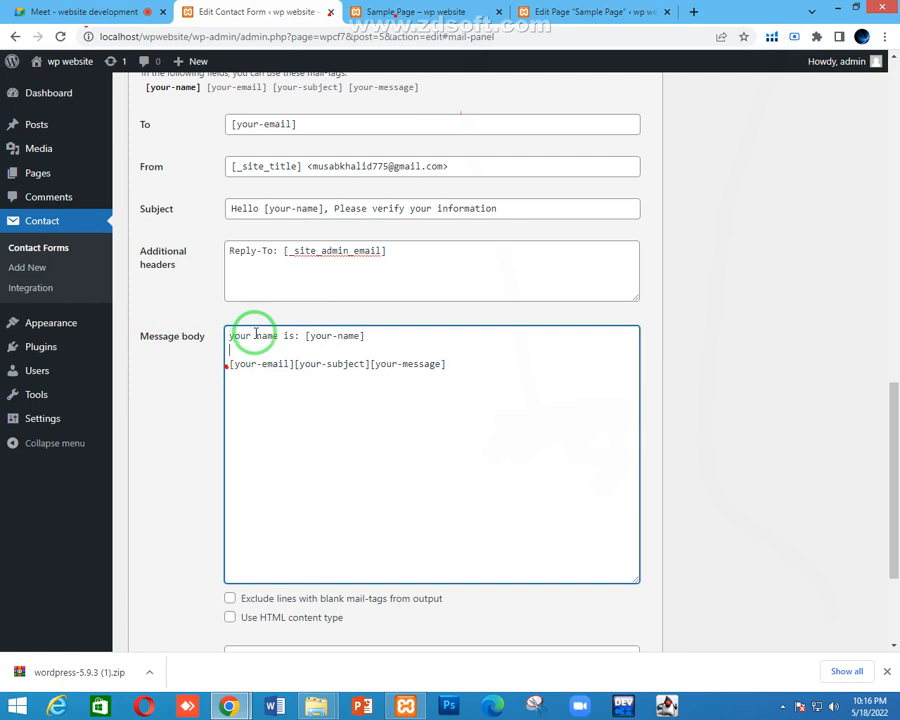
key(Return)
key(Return)
key(ctrl+v)
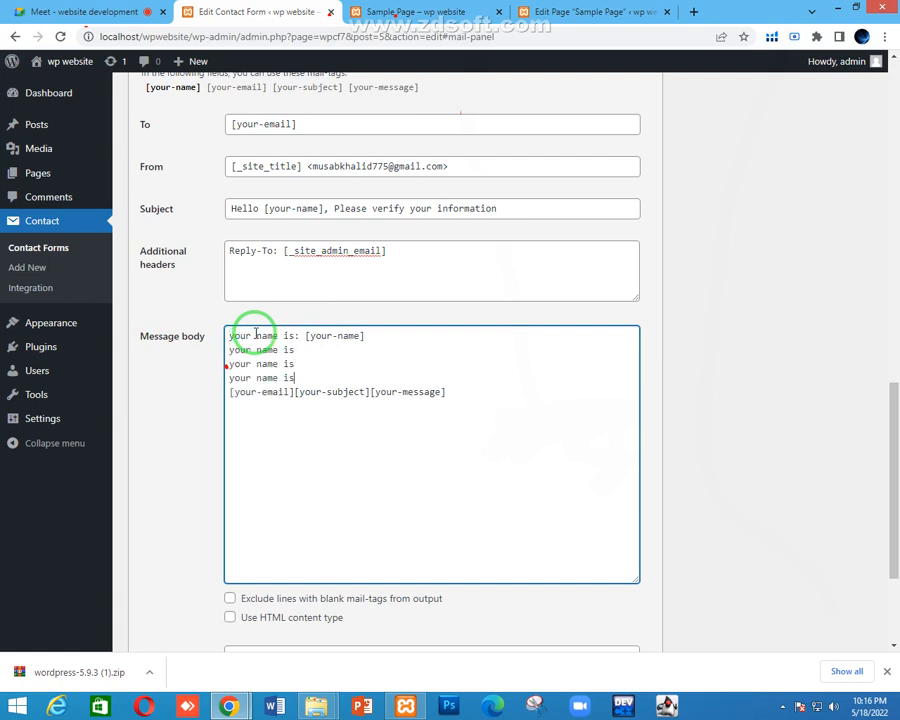
double_click(270, 352)
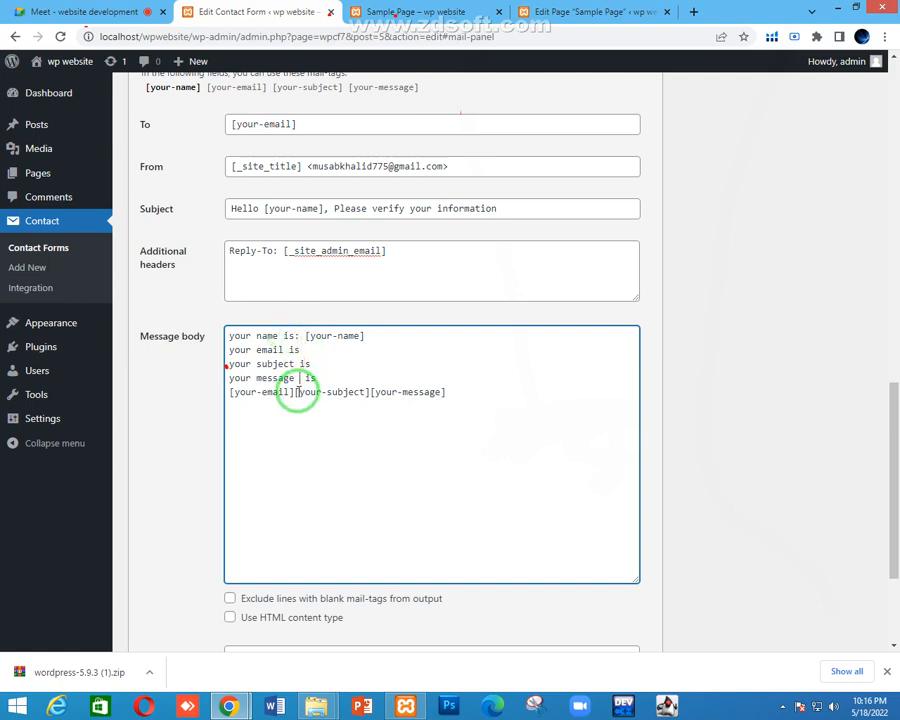
drag(296, 392, 181, 394)
key(ctrl+x)
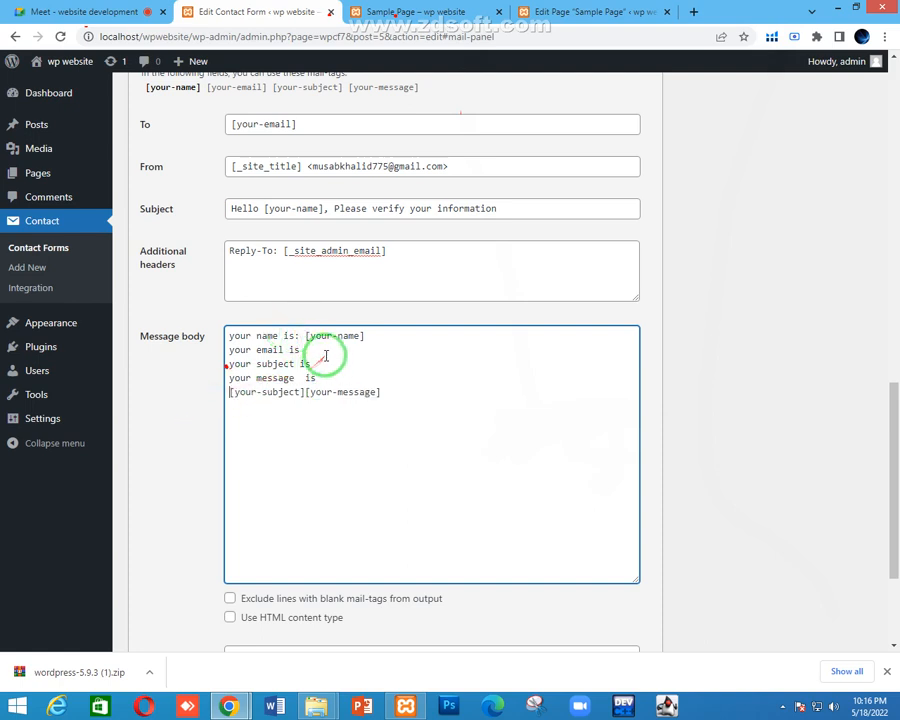
click(336, 346)
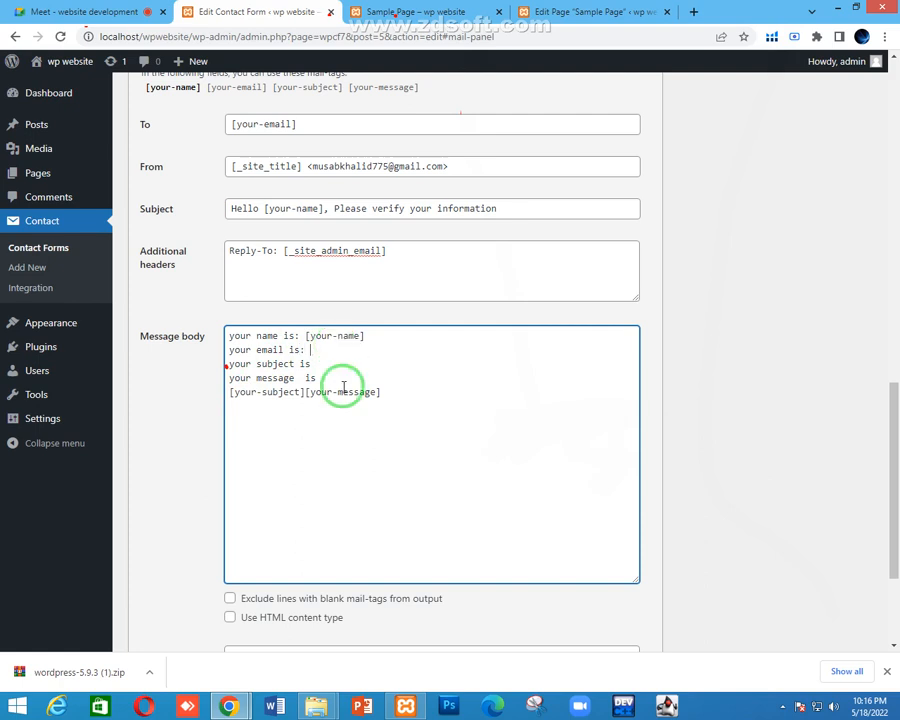
key(ctrl+v)
Add the subject and message lines with their tags and capitalise the closing 'Thank you'
drag(300, 392, 193, 397)
key(ctrl+x)
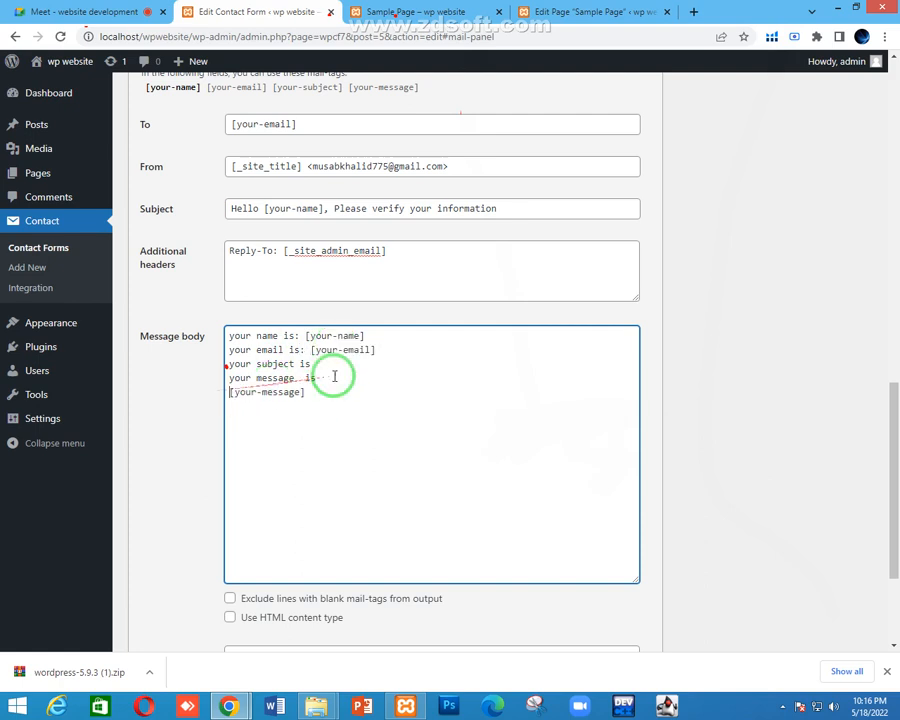
click(342, 364)
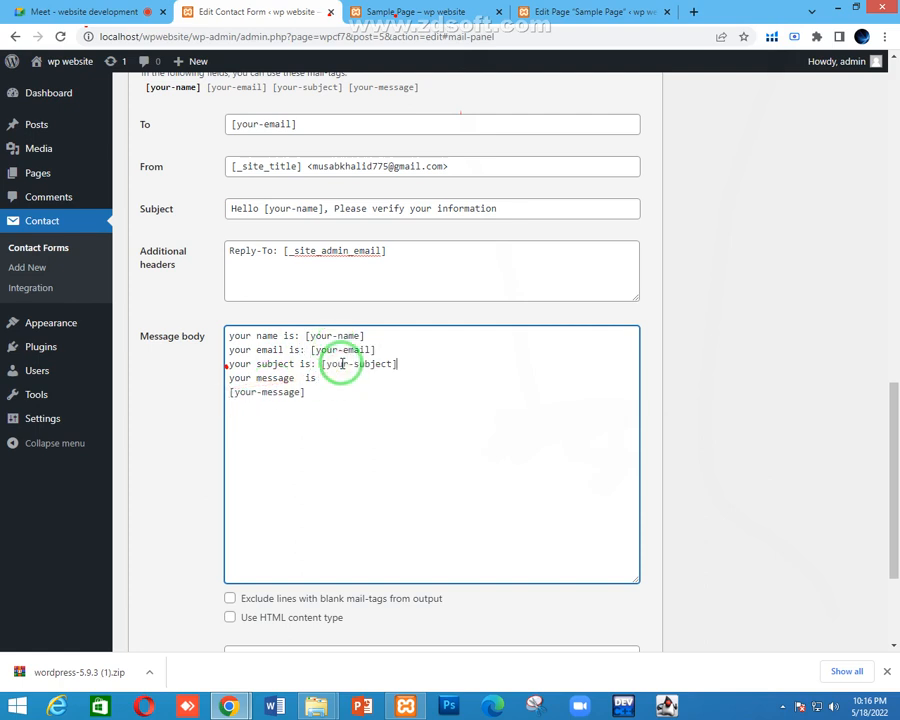
drag(308, 392, 192, 398)
key(ctrl+x)
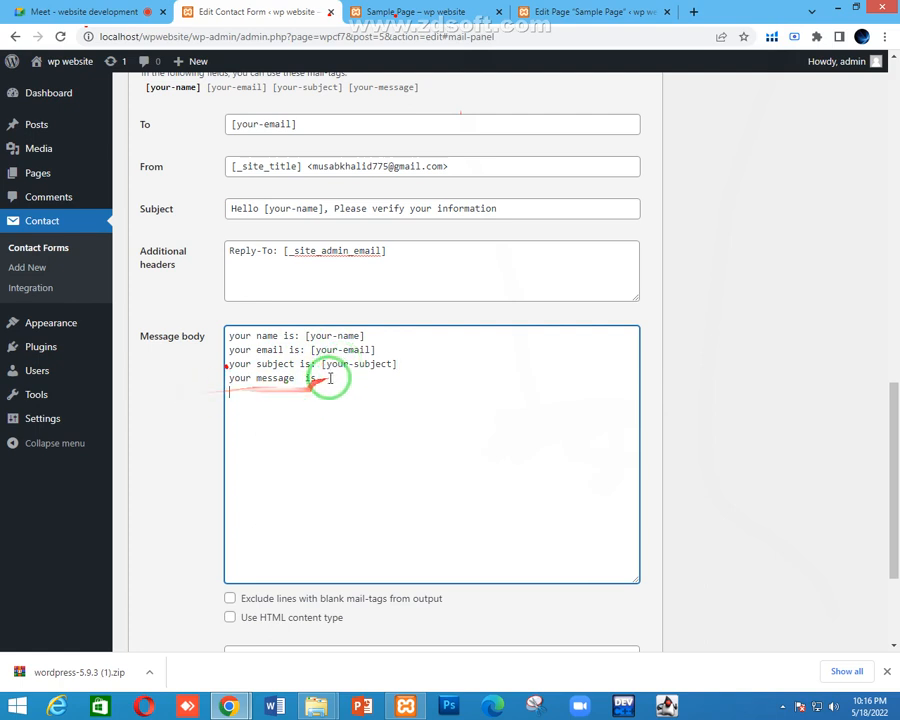
click(327, 377)
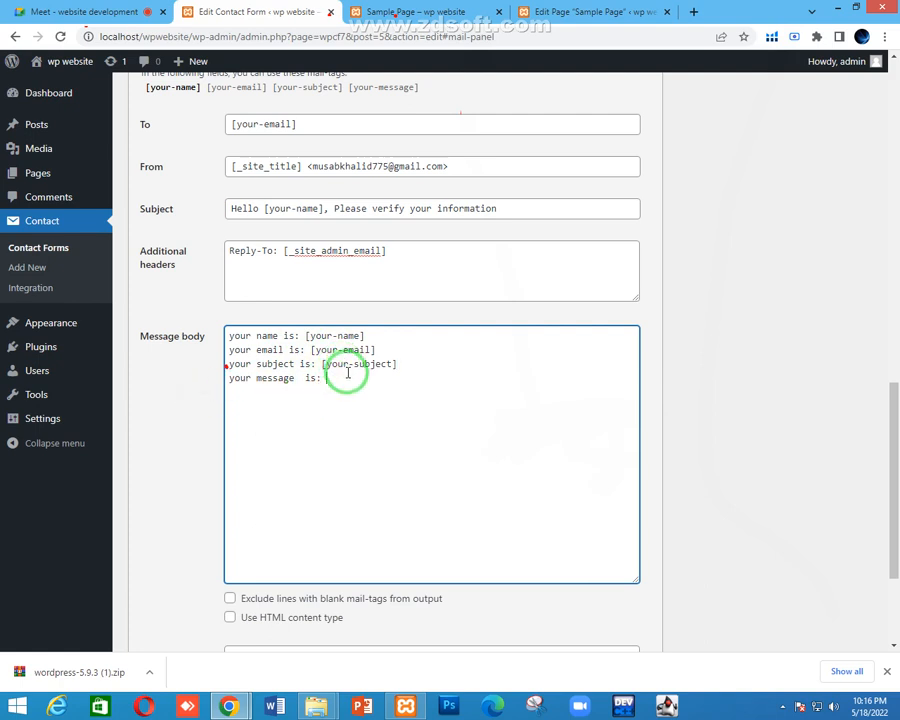
key(ctrl+v)
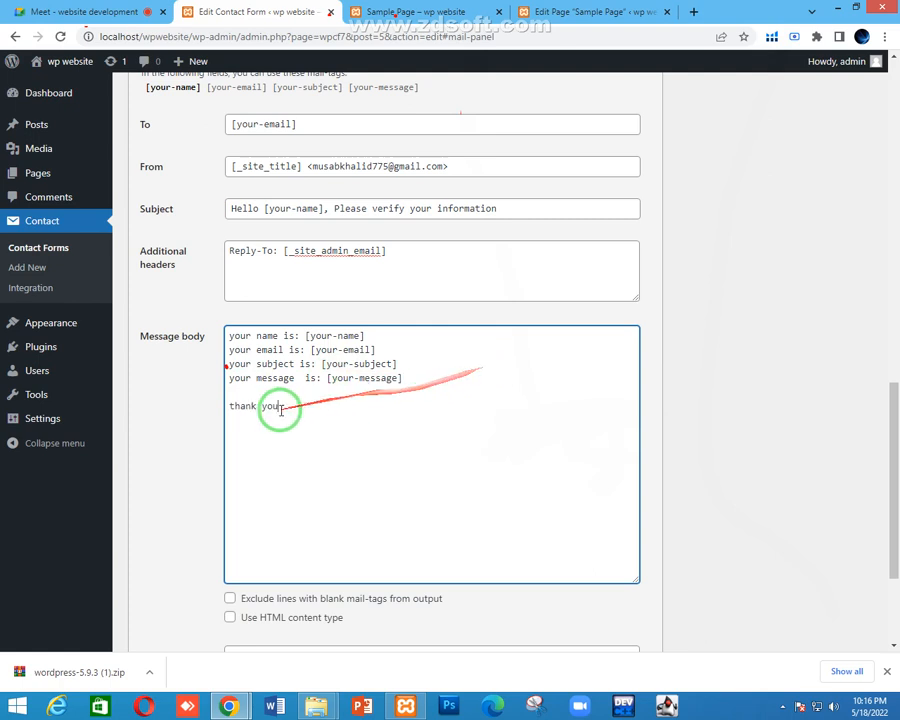
click(232, 405)
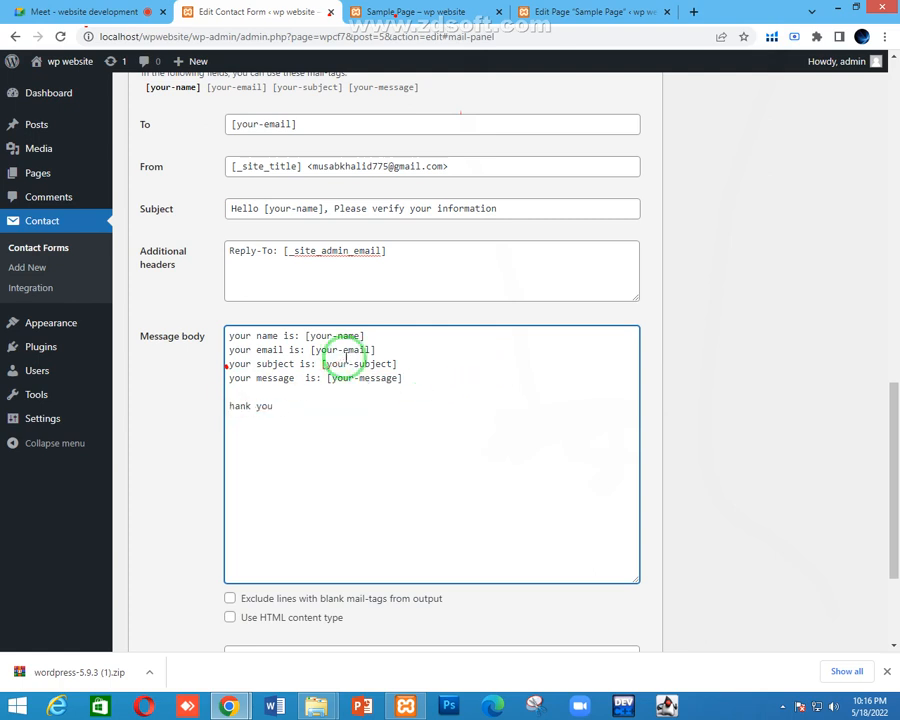
text(T)
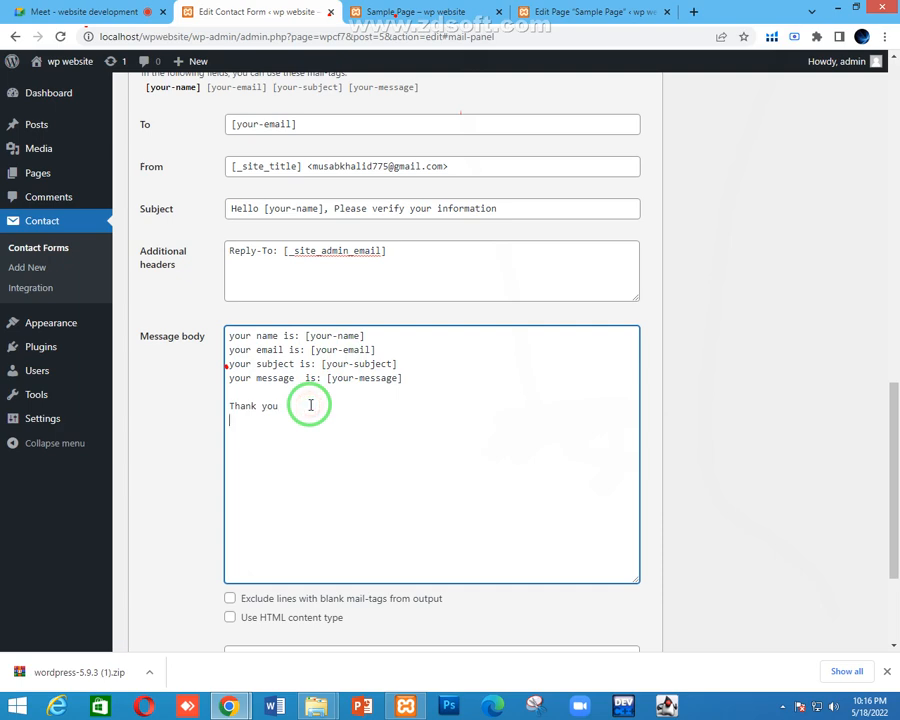
scroll(290, 406, down, 3)
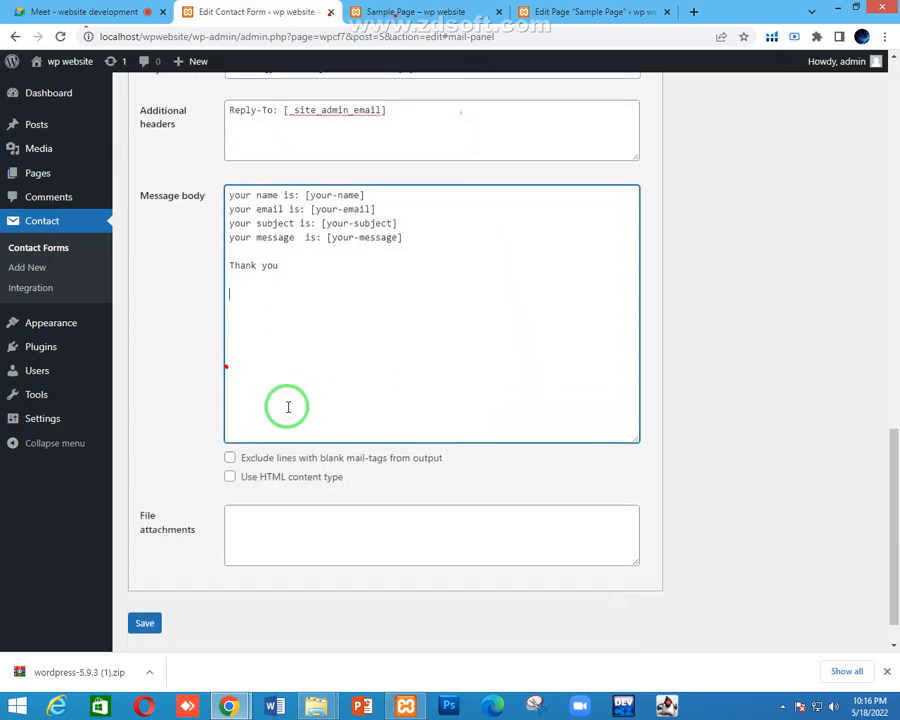
Change the closing to 'Thank you!' and save the contact form
scroll(288, 407, up, 10)
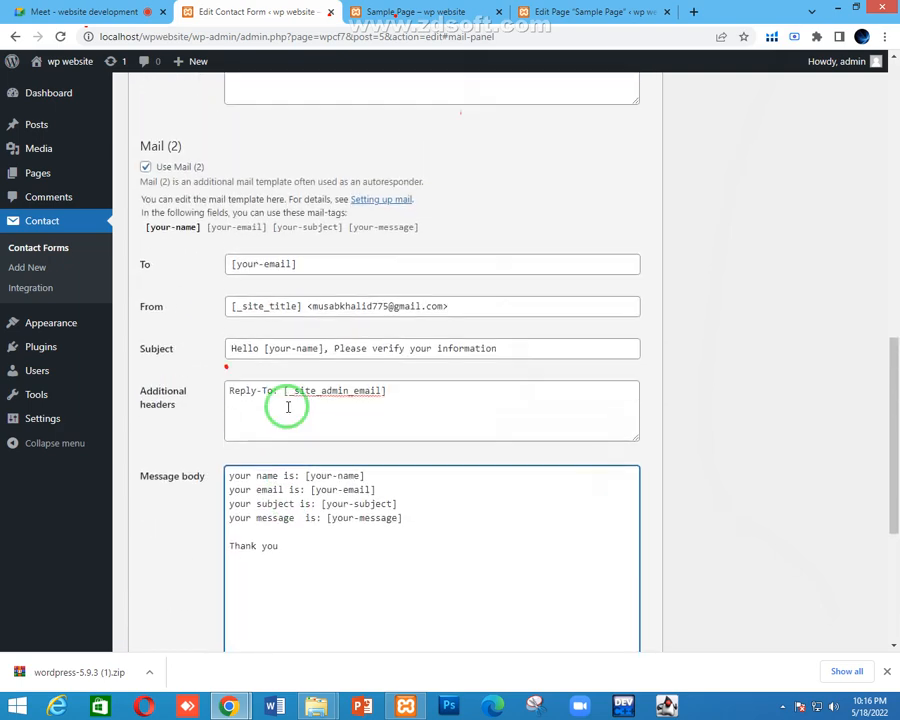
scroll(272, 410, down, 10)
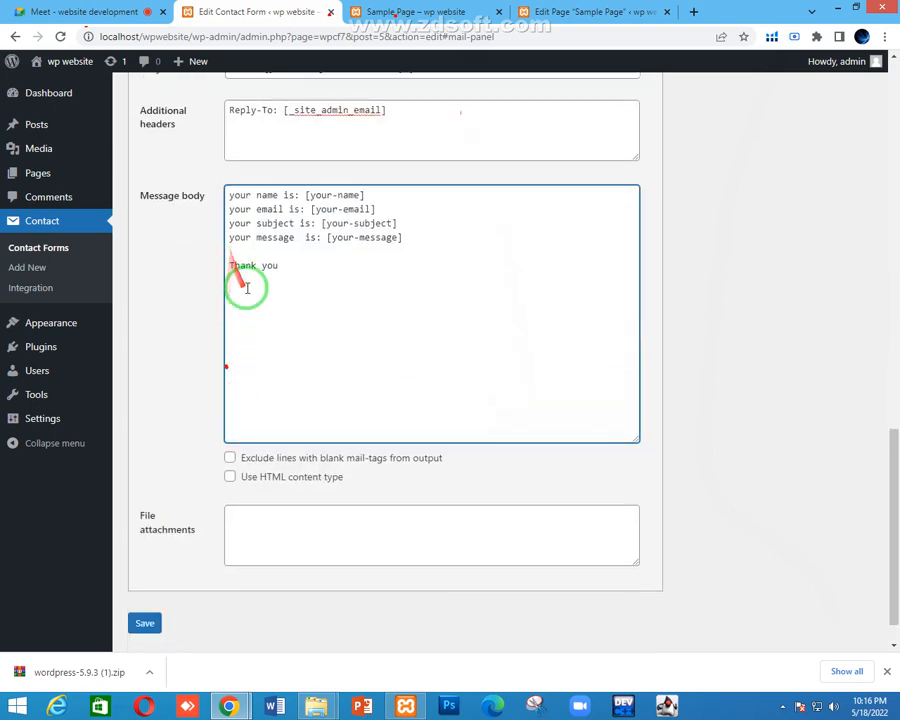
click(287, 270)
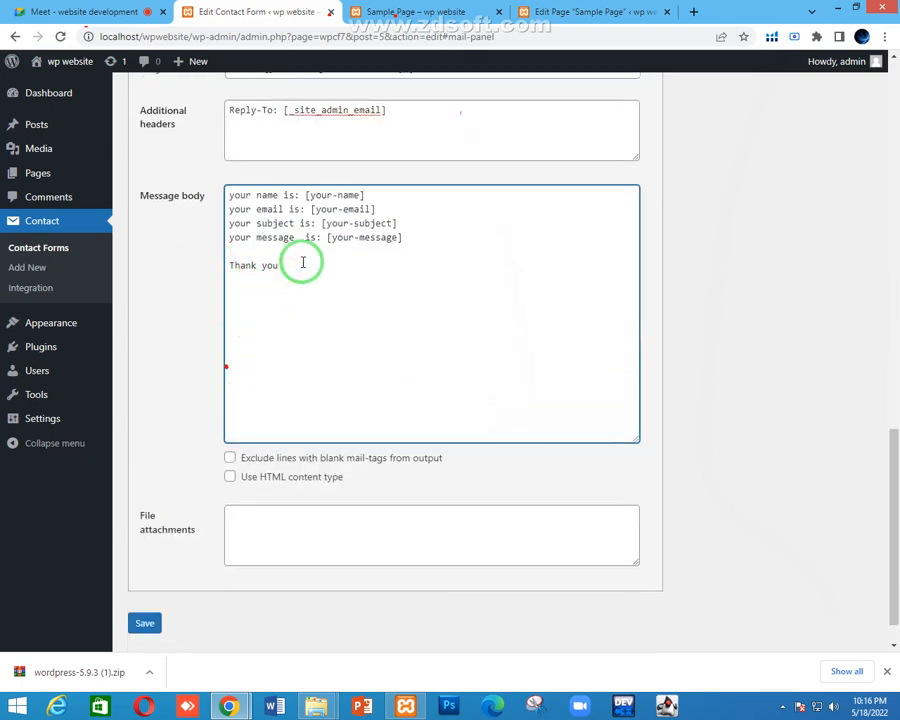
text(!)
scroll(374, 348, down, 1)
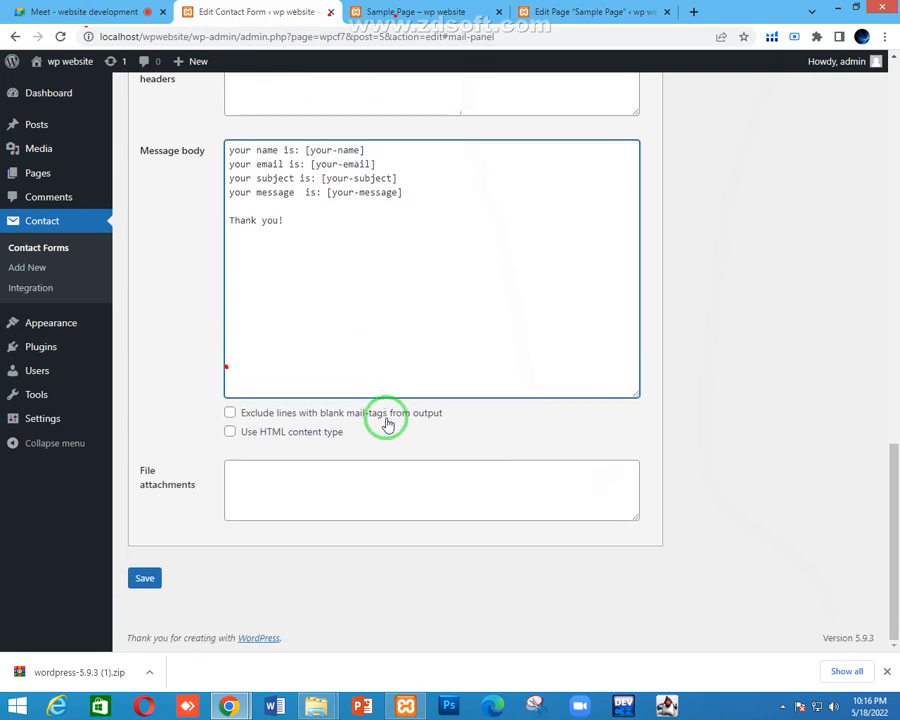
scroll(386, 422, up, 2)
scroll(349, 490, down, 3)
click(140, 574)
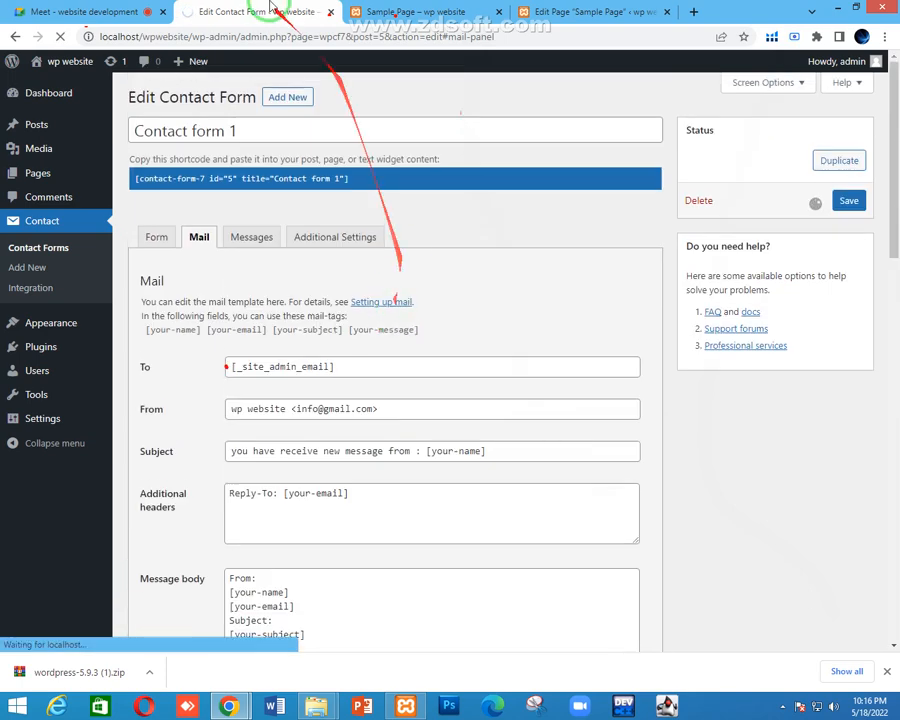
Return to the contact form editor and bring up its Messages settings
click(100, 11)
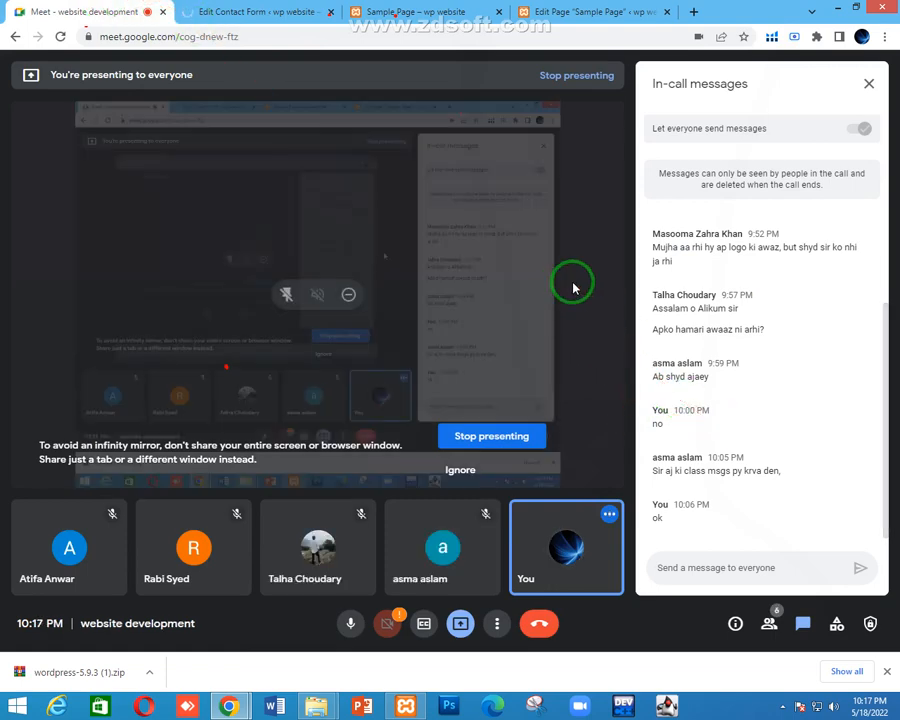
click(255, 11)
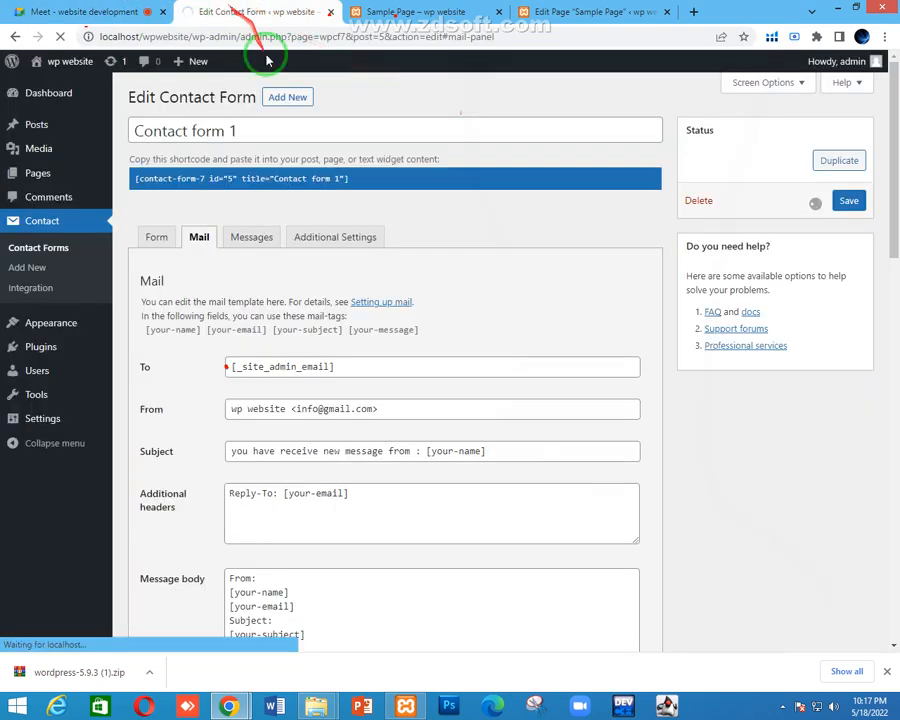
scroll(365, 248, down, 1)
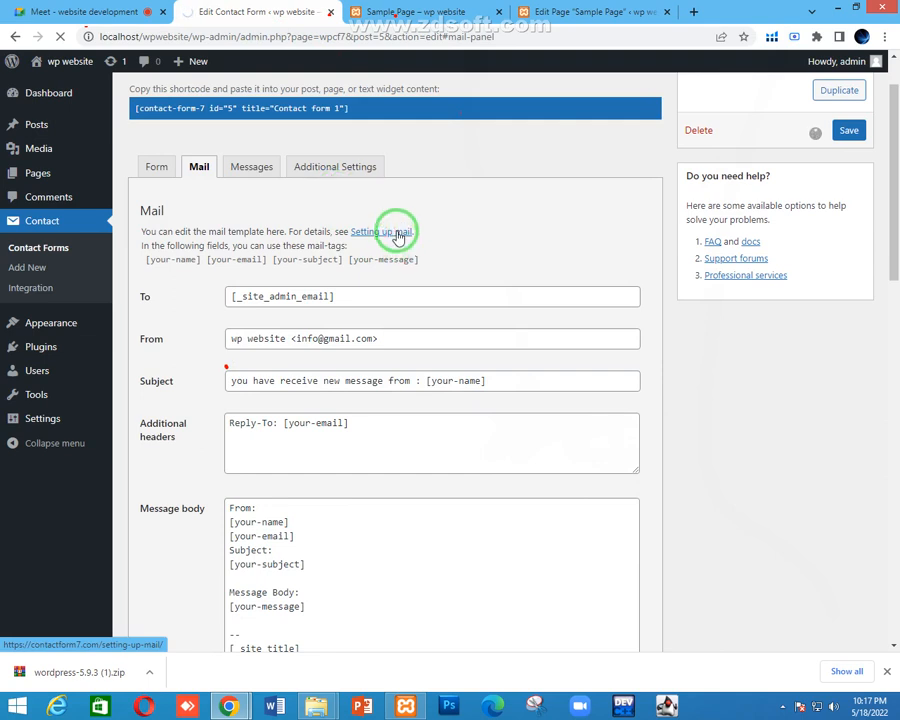
scroll(398, 235, down, 1)
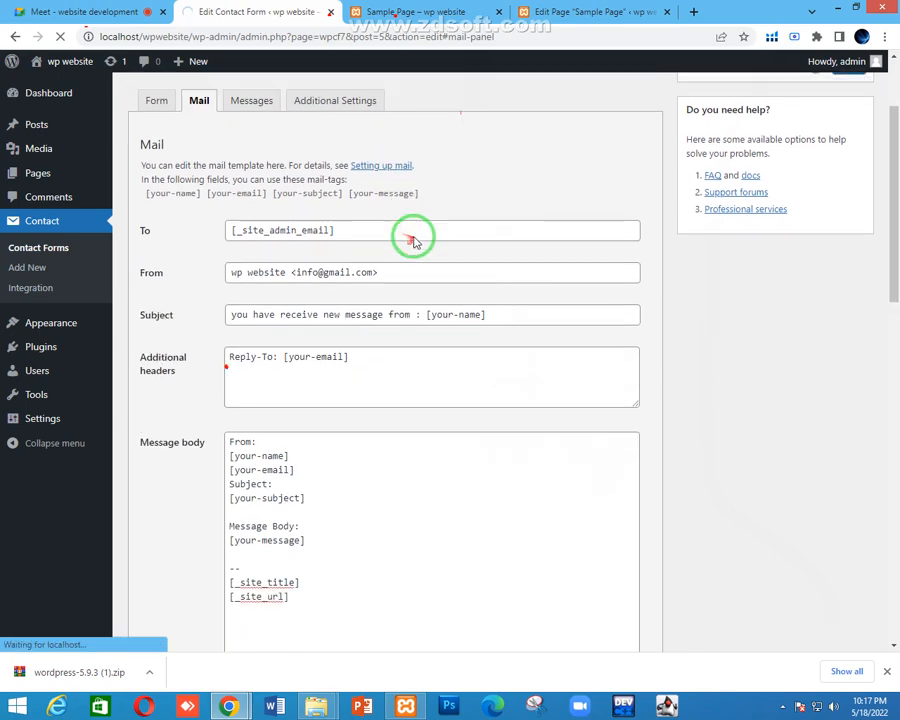
click(84, 10)
click(238, 7)
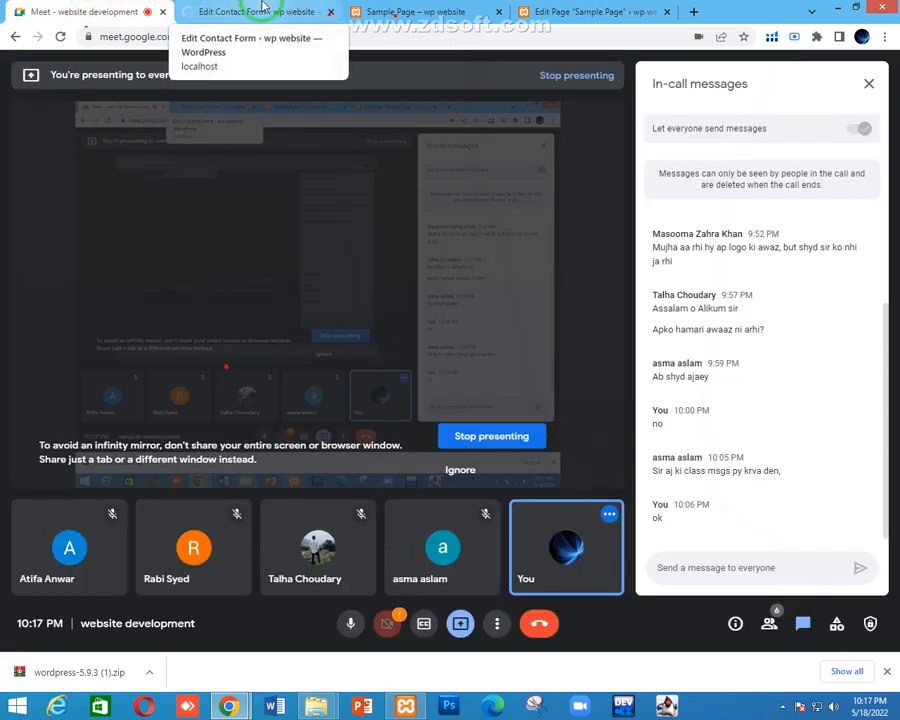
click(262, 7)
scroll(330, 300, down, 2)
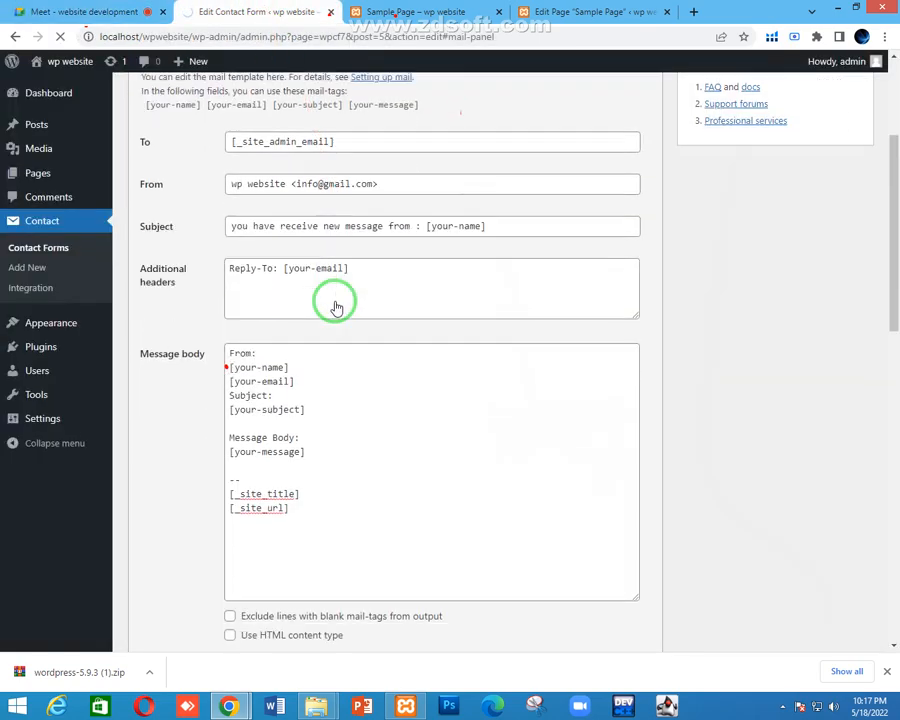
scroll(325, 256, up, 3)
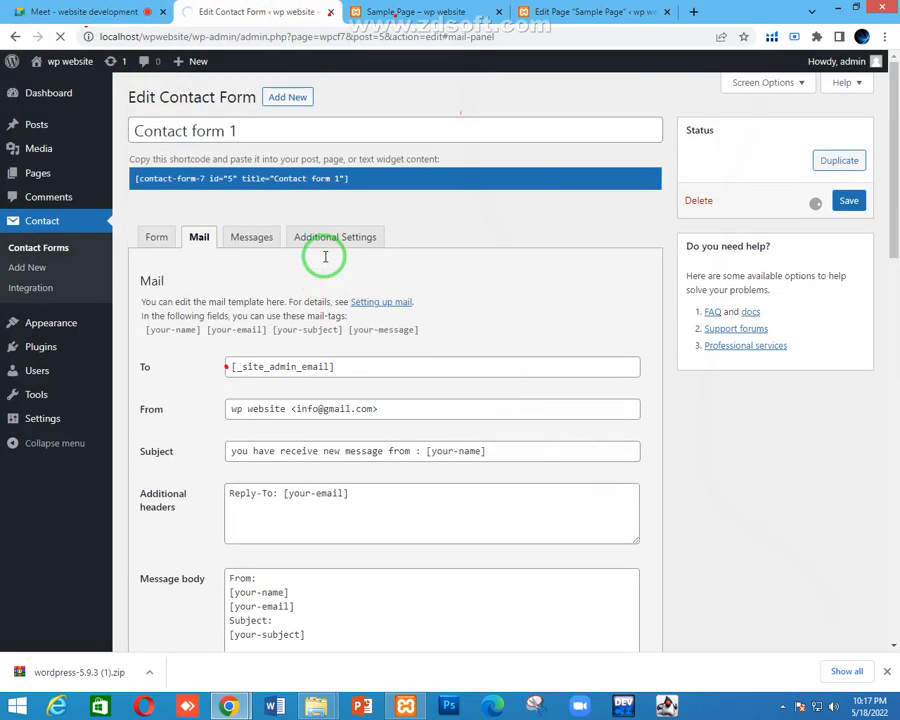
click(136, 12)
click(243, 7)
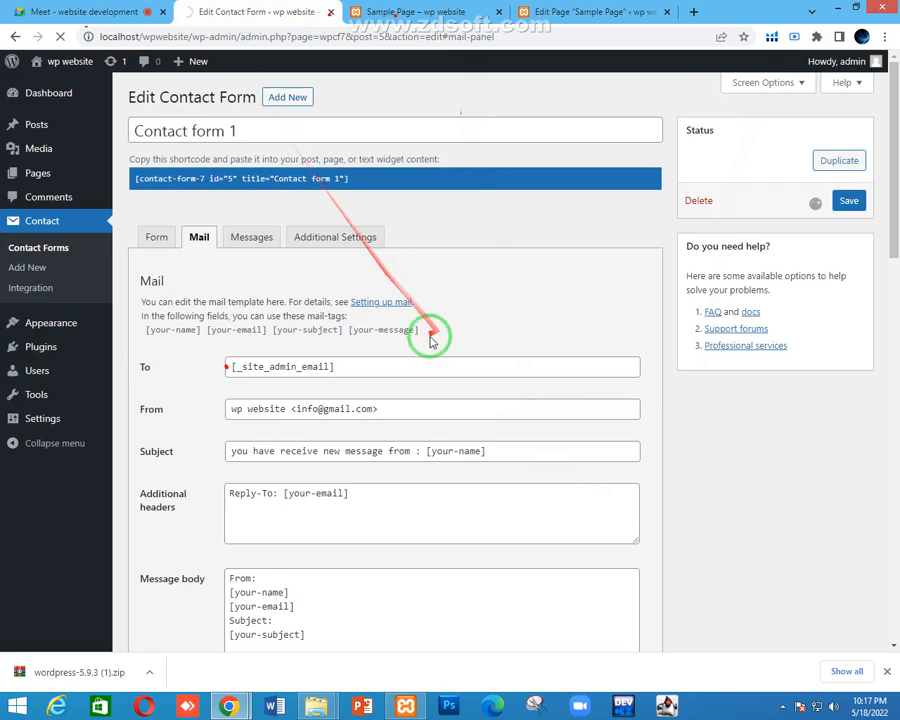
click(252, 240)
Review the send-failure notice on the sample page's form against the form settings
scroll(240, 290, down, 3)
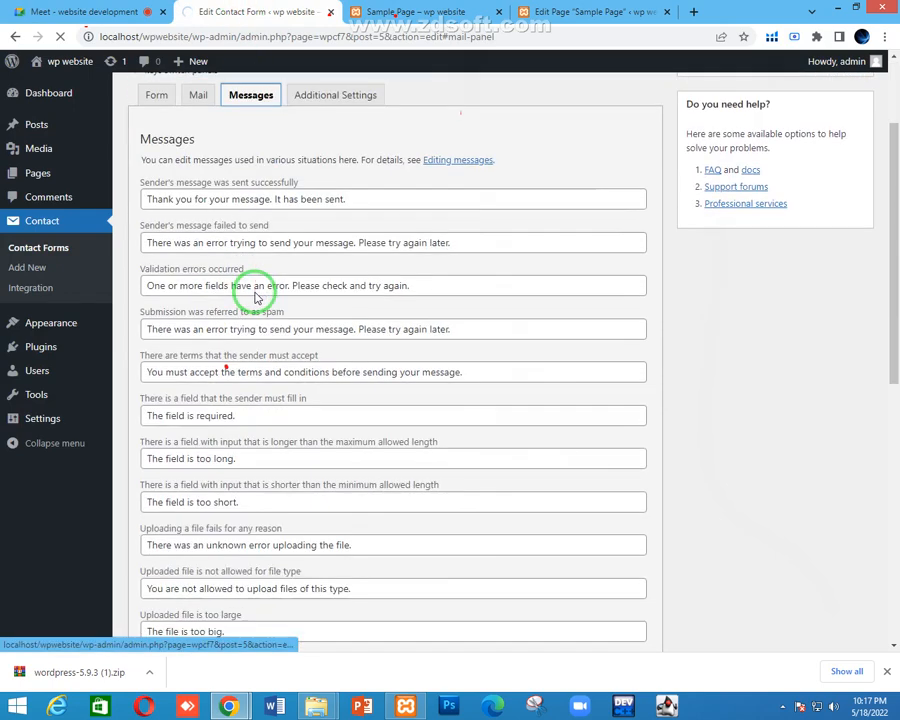
click(590, 10)
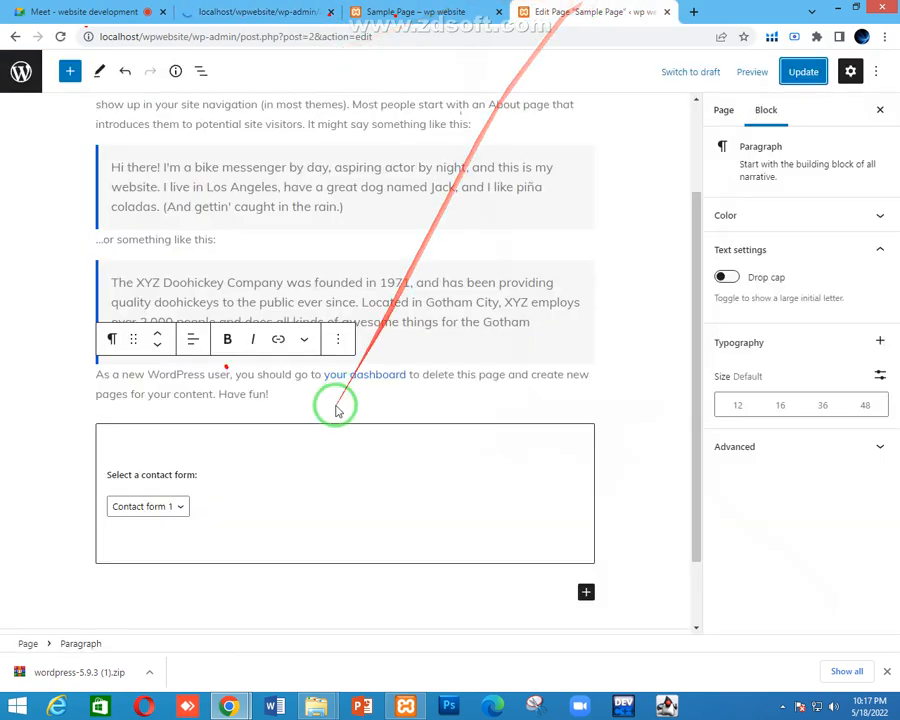
click(420, 11)
scroll(370, 360, down, 2)
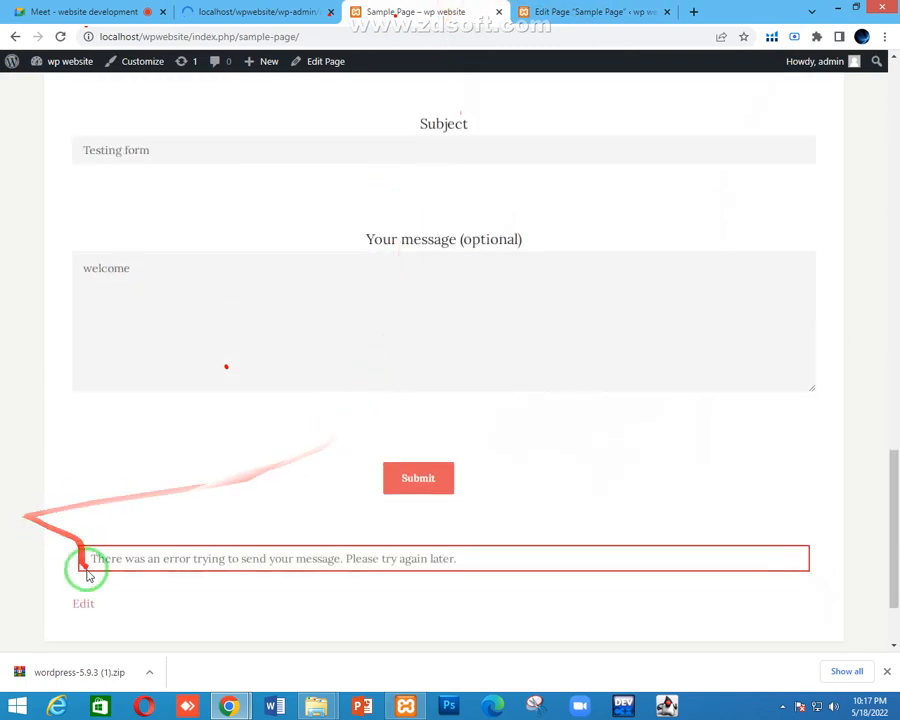
drag(86, 557, 585, 566)
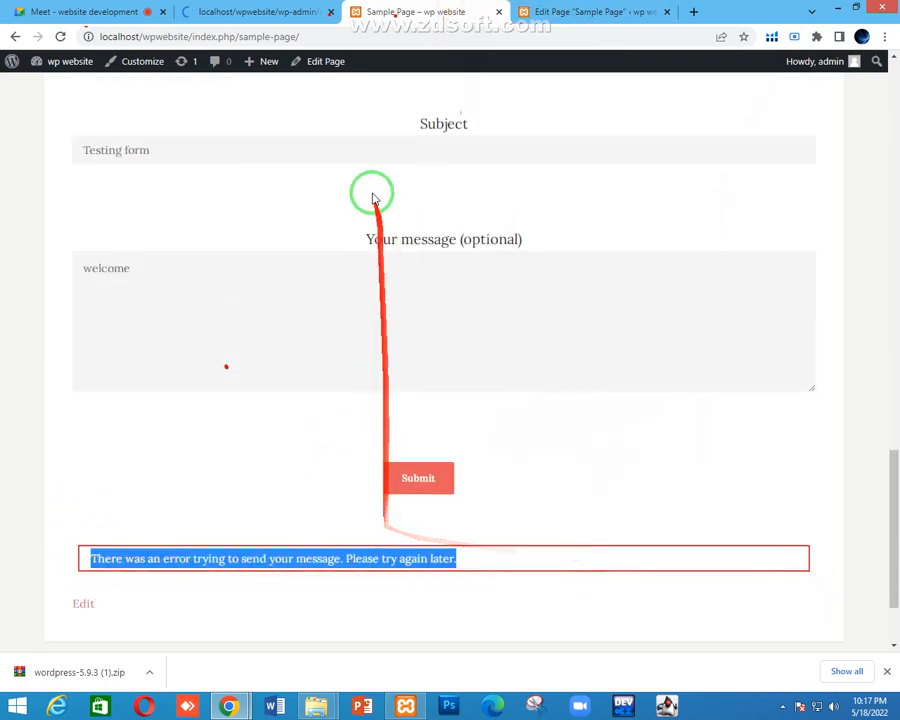
click(268, 11)
click(65, 8)
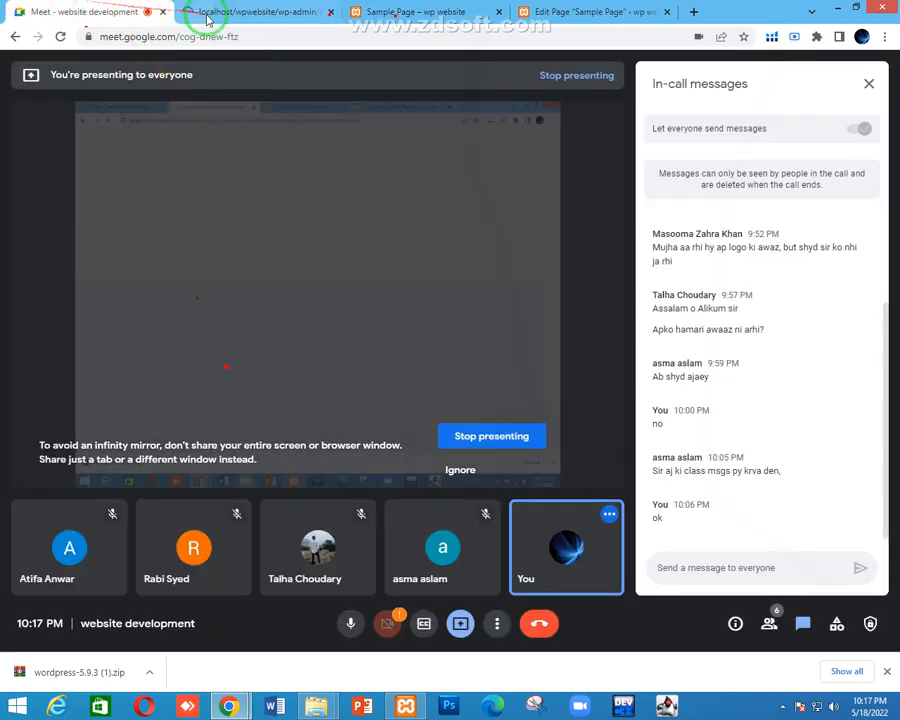
click(283, 8)
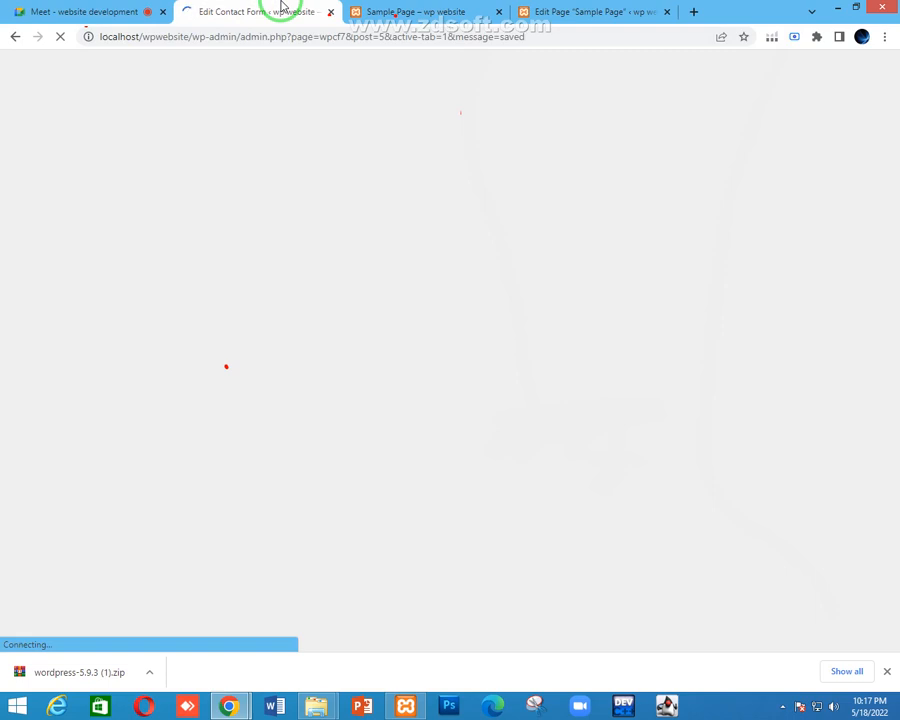
click(410, 8)
click(283, 8)
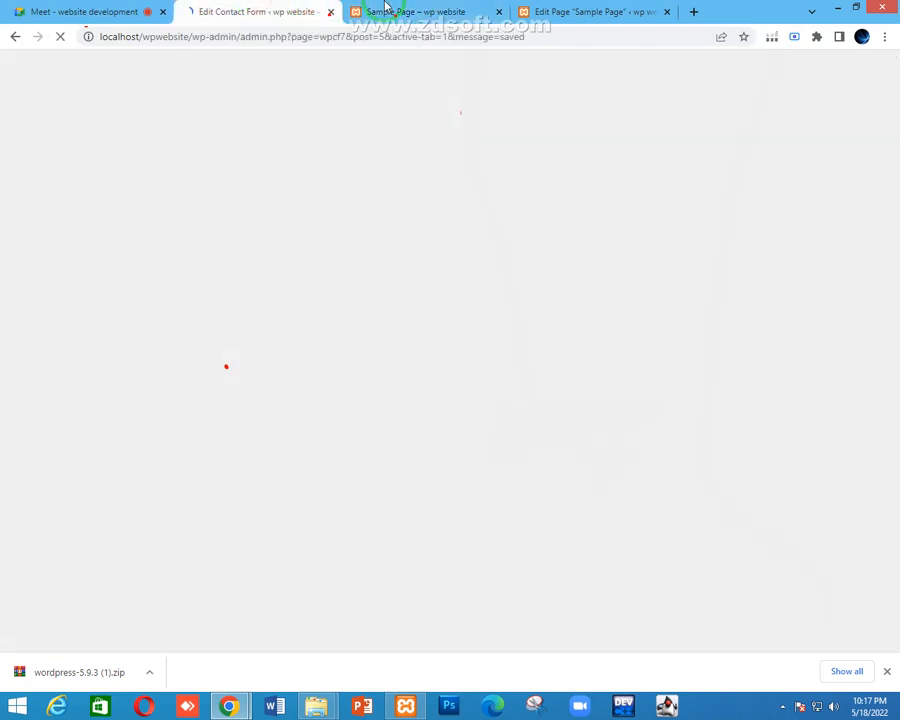
click(388, 8)
click(266, 8)
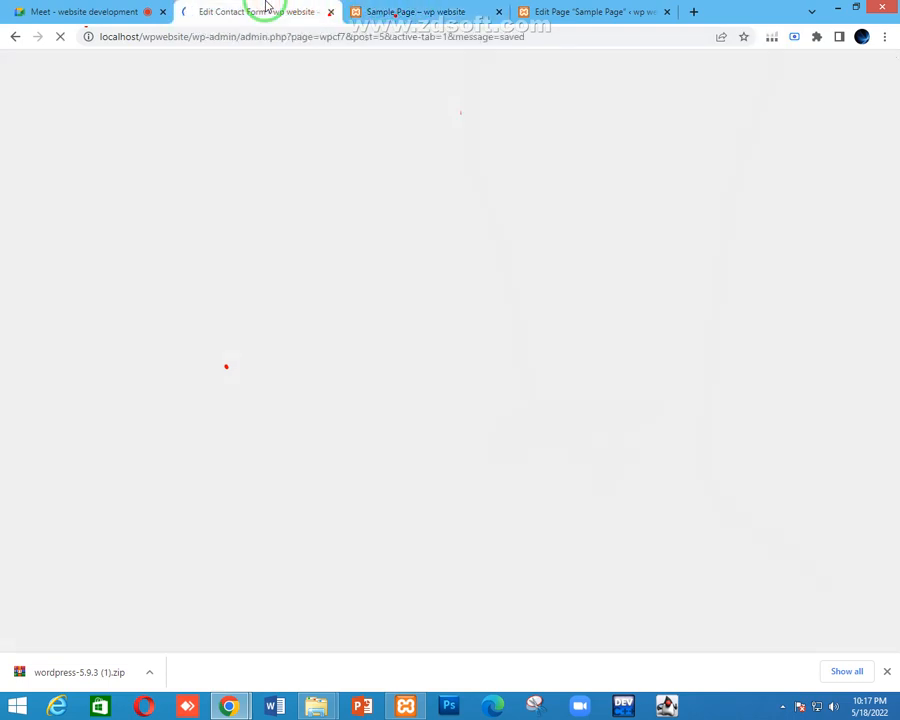
click(410, 11)
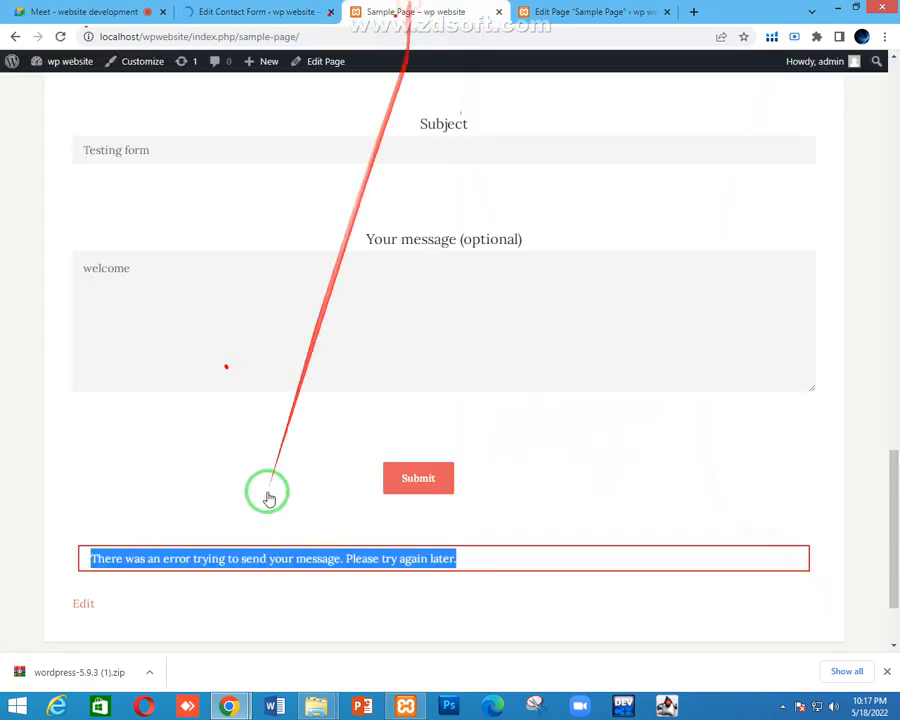
Empty the Your email field and submit the form again
scroll(270, 450, up, 1)
scroll(272, 405, up, 2)
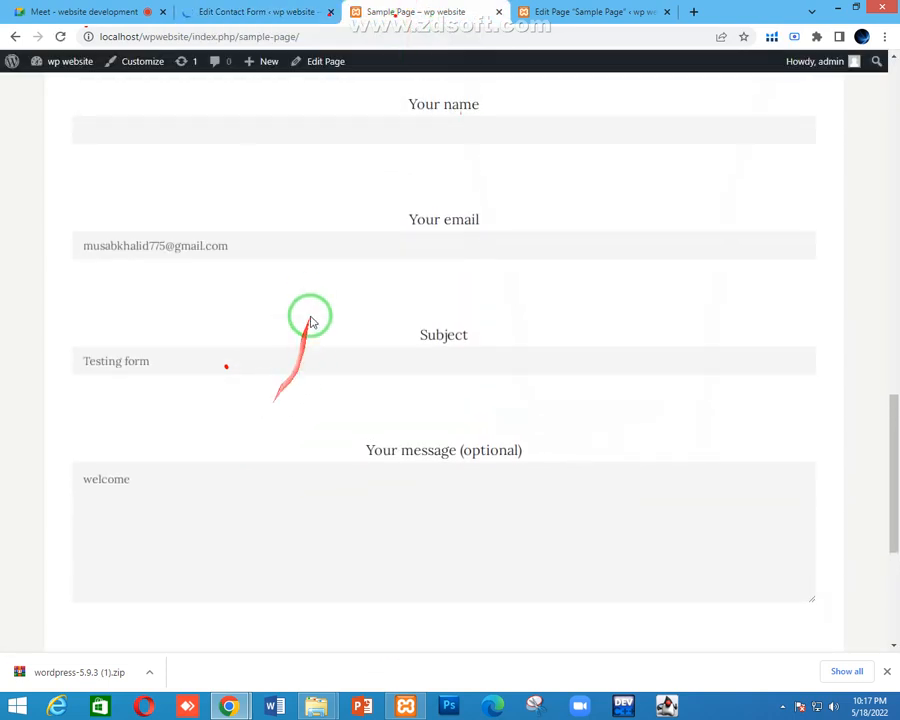
click(303, 241)
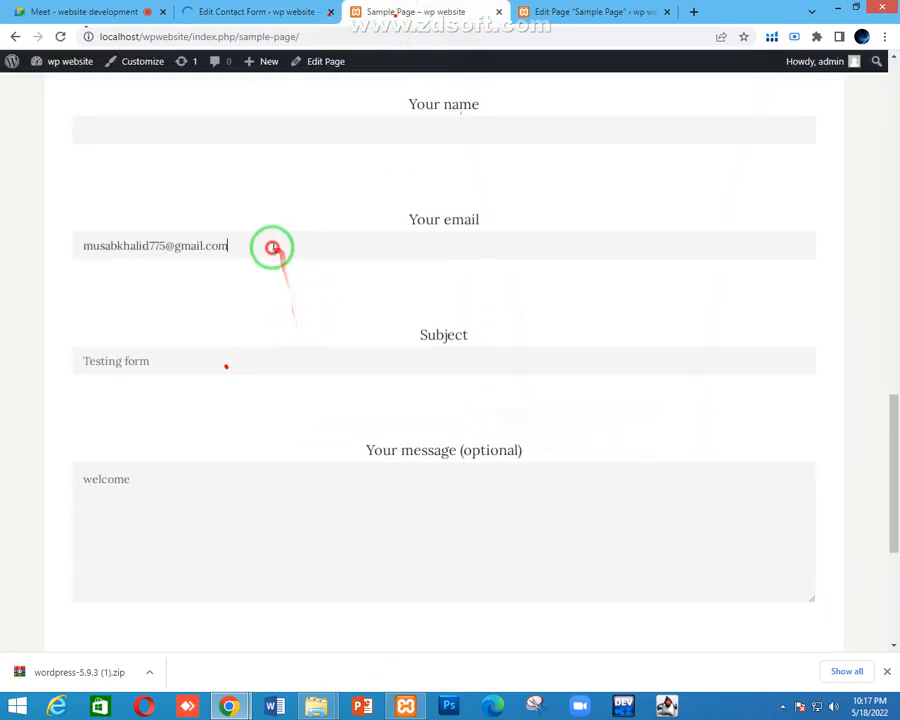
drag(270, 244, 70, 244)
key(BackSpace)
scroll(90, 360, down, 4)
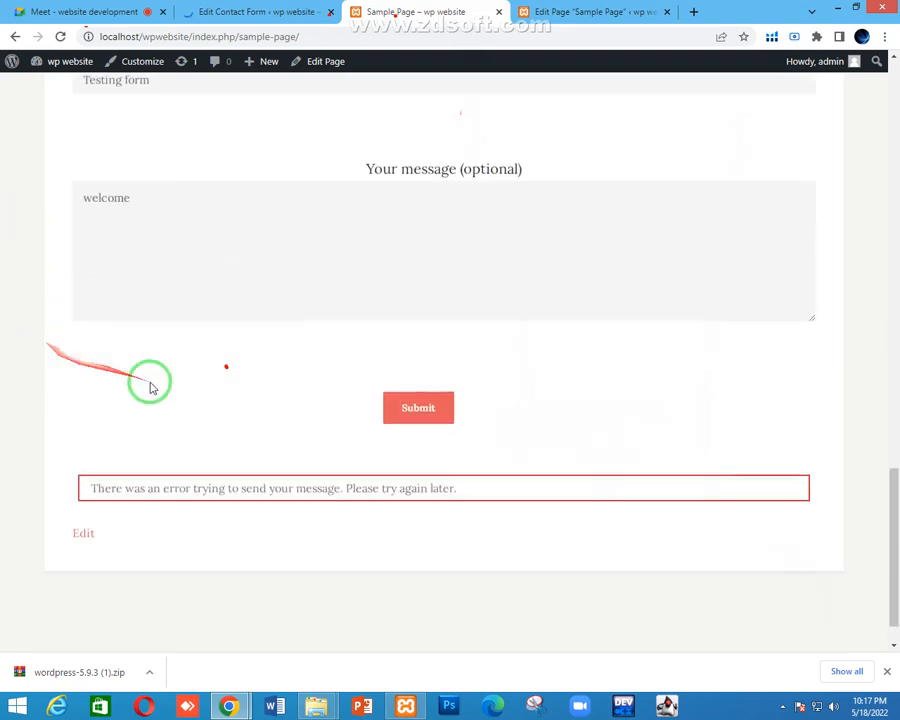
click(436, 414)
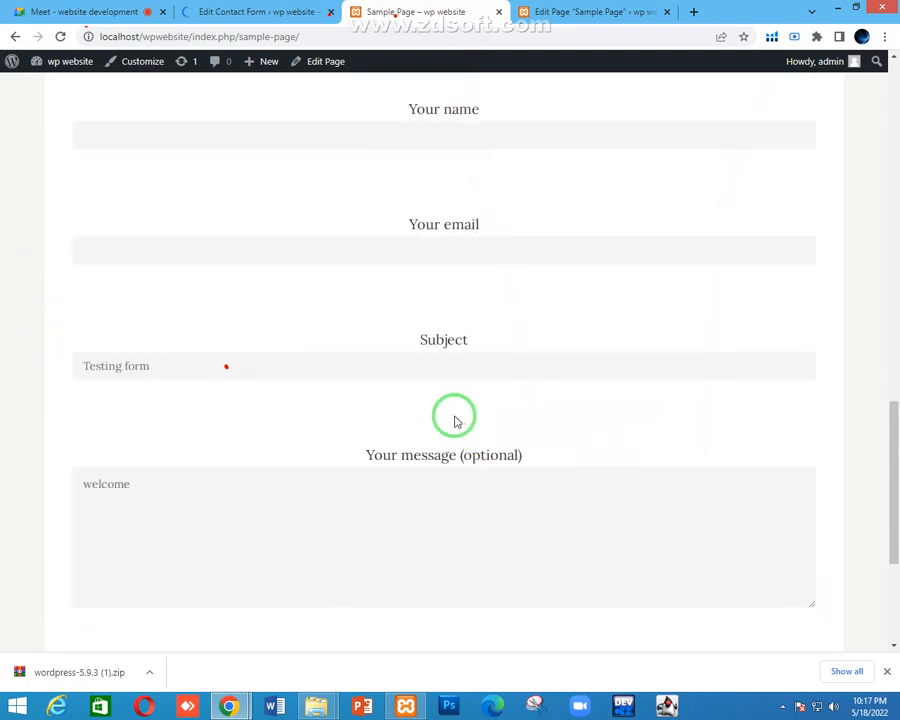
Review the 'The field is required.' errors under name and email, then go to the Meet call
scroll(422, 422, down, 2)
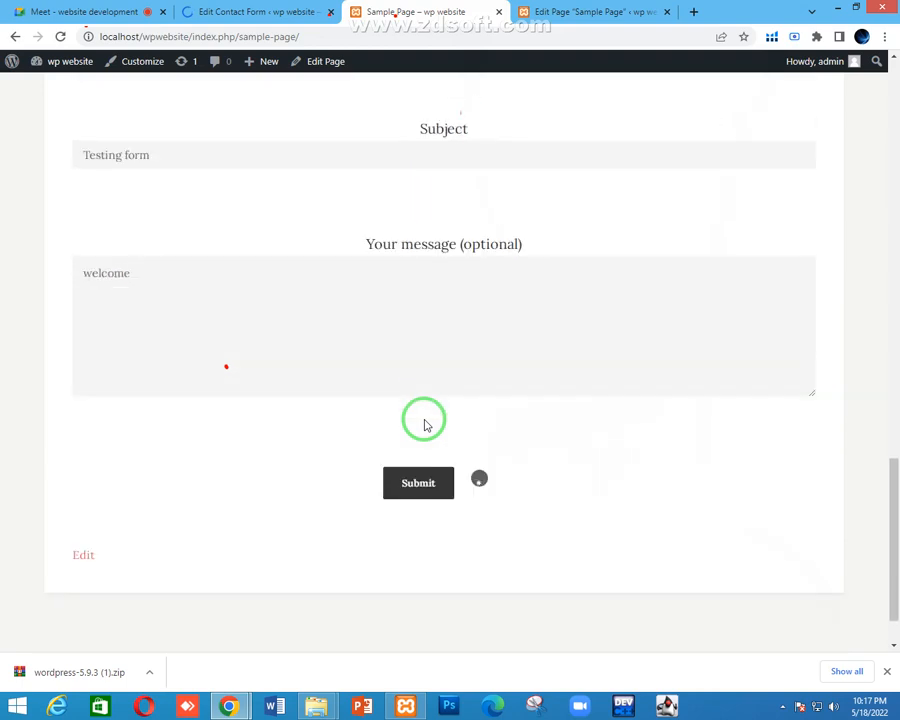
scroll(478, 425, up, 4)
scroll(500, 400, down, 2)
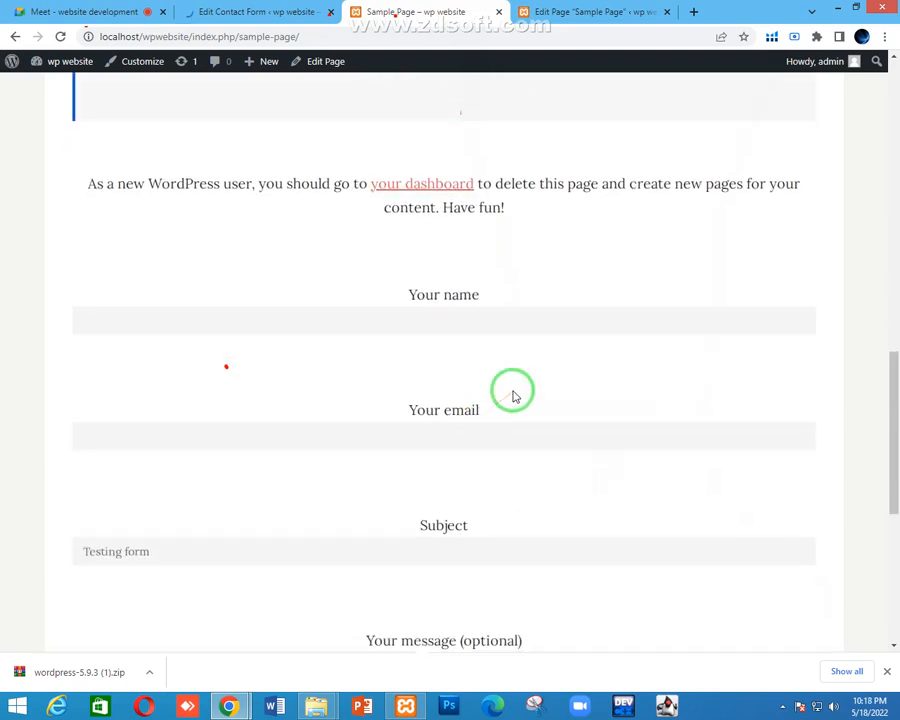
scroll(508, 387, down, 2)
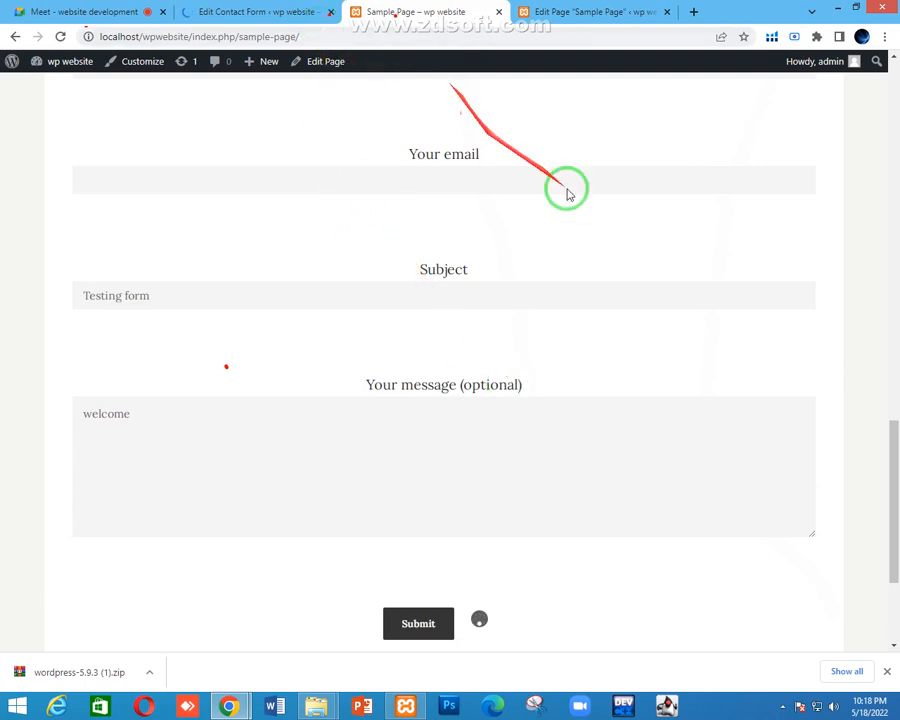
scroll(566, 400, up, 2)
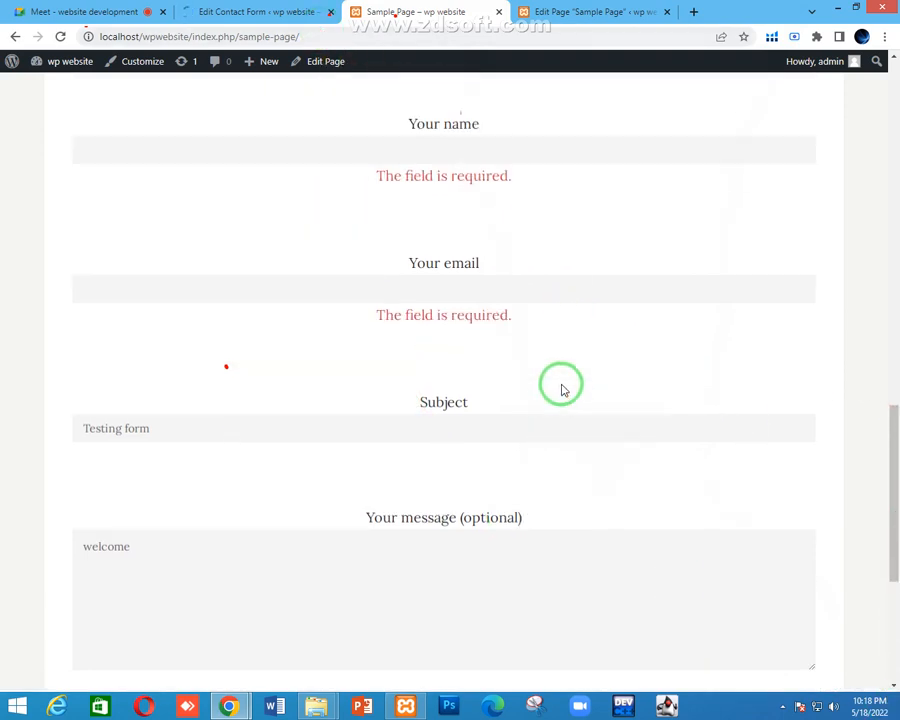
drag(350, 242, 502, 234)
drag(366, 368, 584, 364)
scroll(586, 363, down, 3)
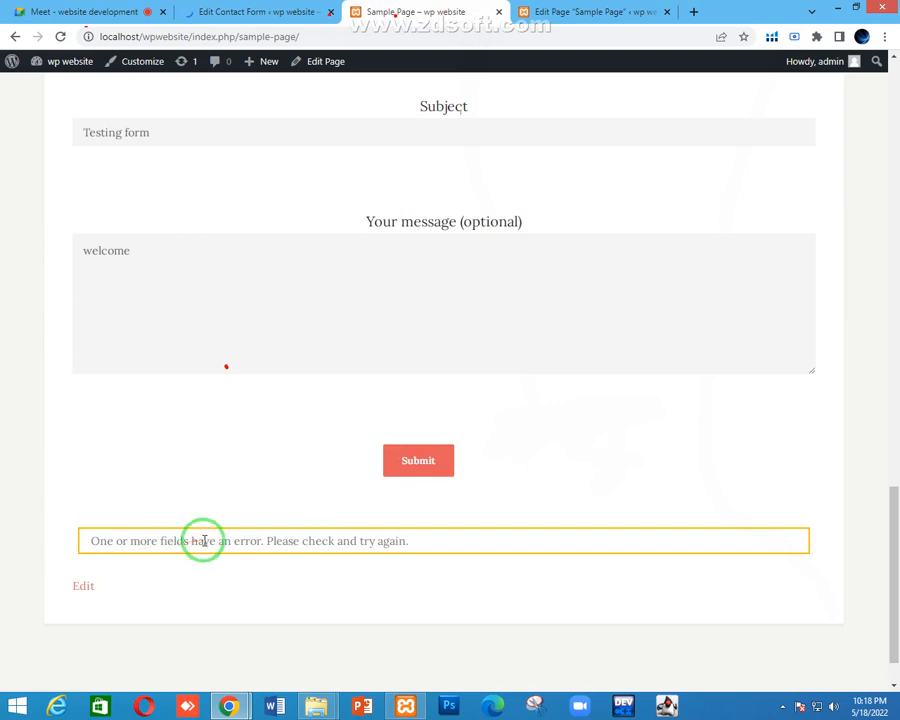
scroll(450, 528, up, 5)
scroll(507, 302, down, 4)
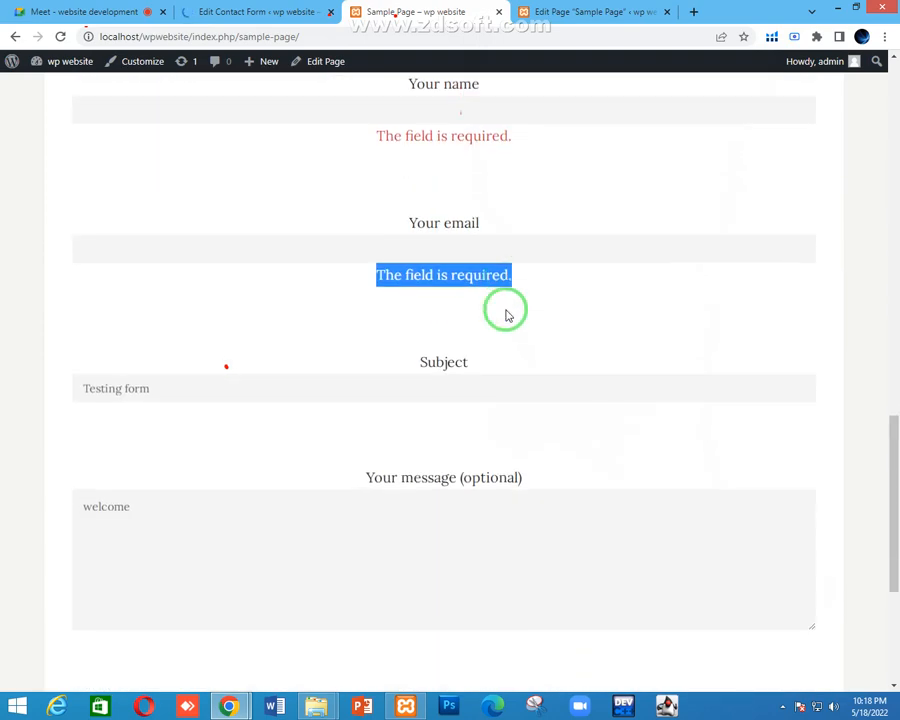
click(258, 11)
click(80, 8)
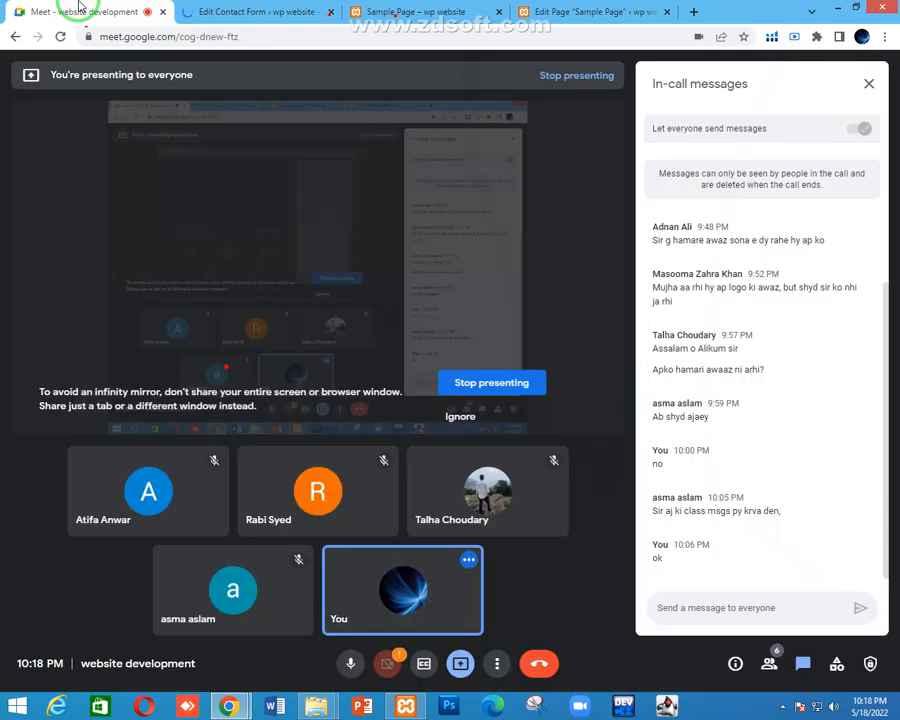
Reopen Contact form 1's Messages tab and scroll to the validation and send-failure notices
click(232, 9)
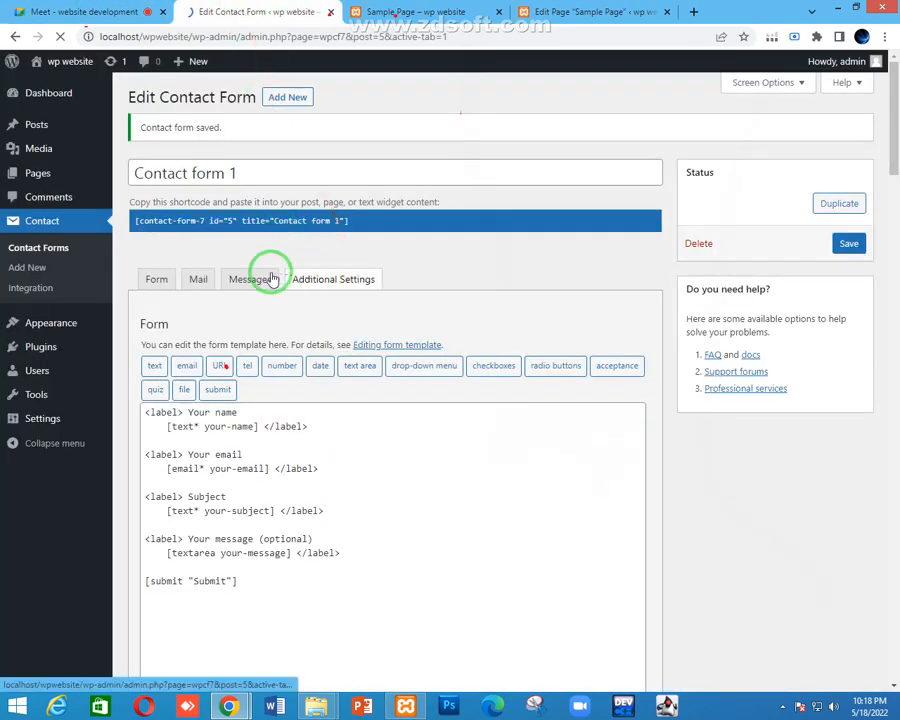
click(238, 276)
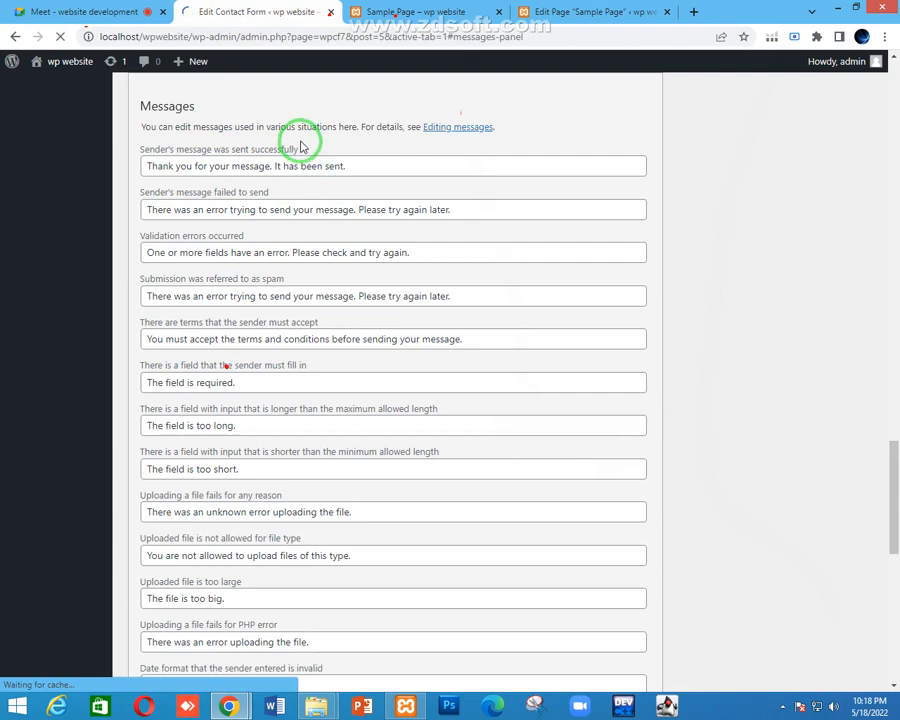
click(362, 167)
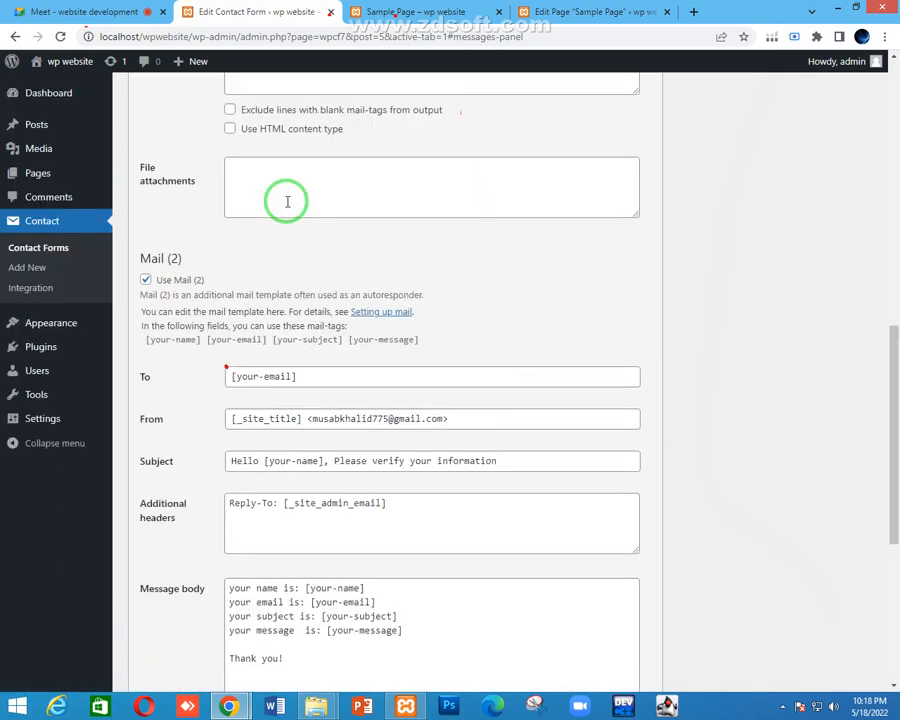
scroll(287, 202, up, 10)
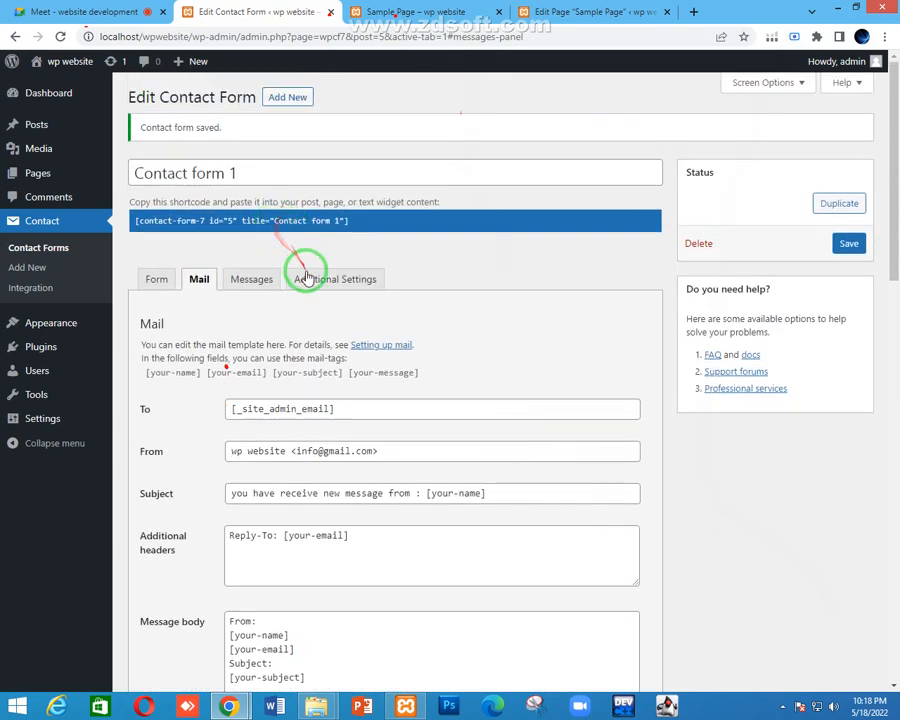
click(302, 276)
click(248, 277)
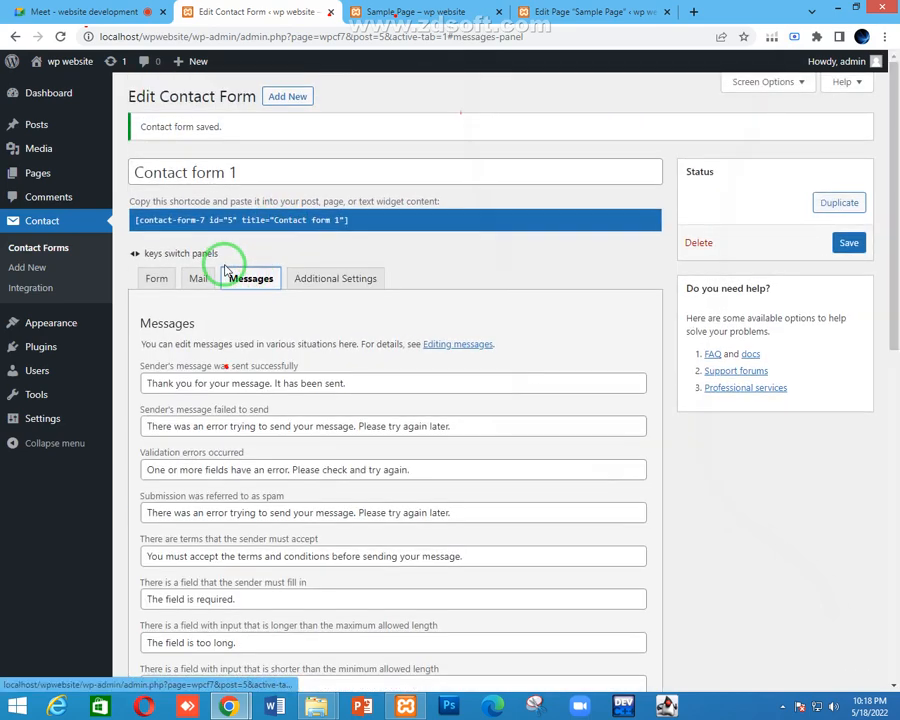
scroll(225, 270, down, 2)
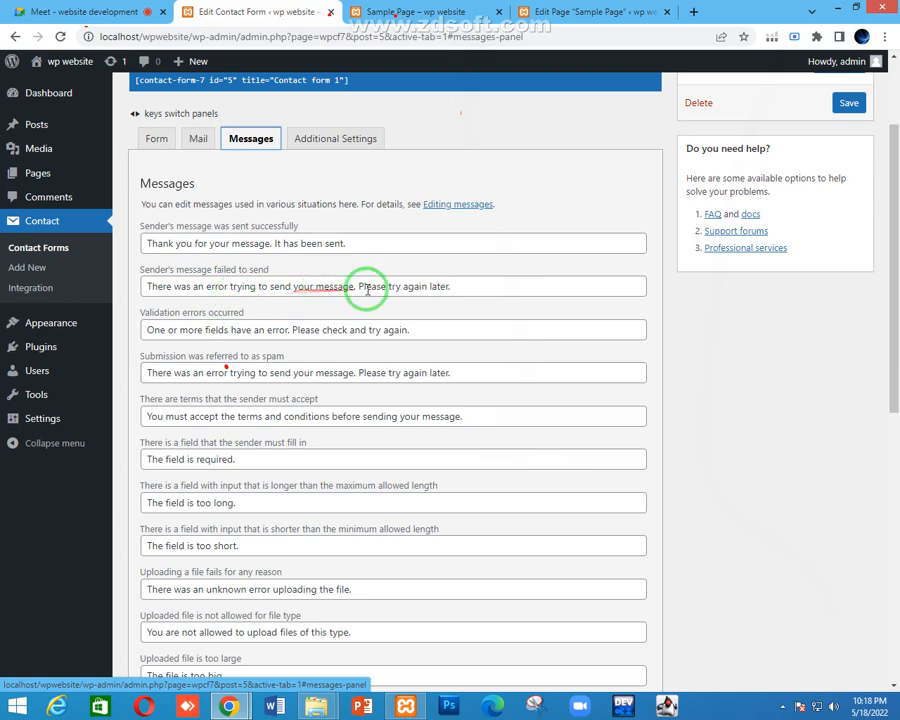
Check the sample page's error, then scroll the Messages tab to 'The field is required.'
scroll(393, 285, down, 3)
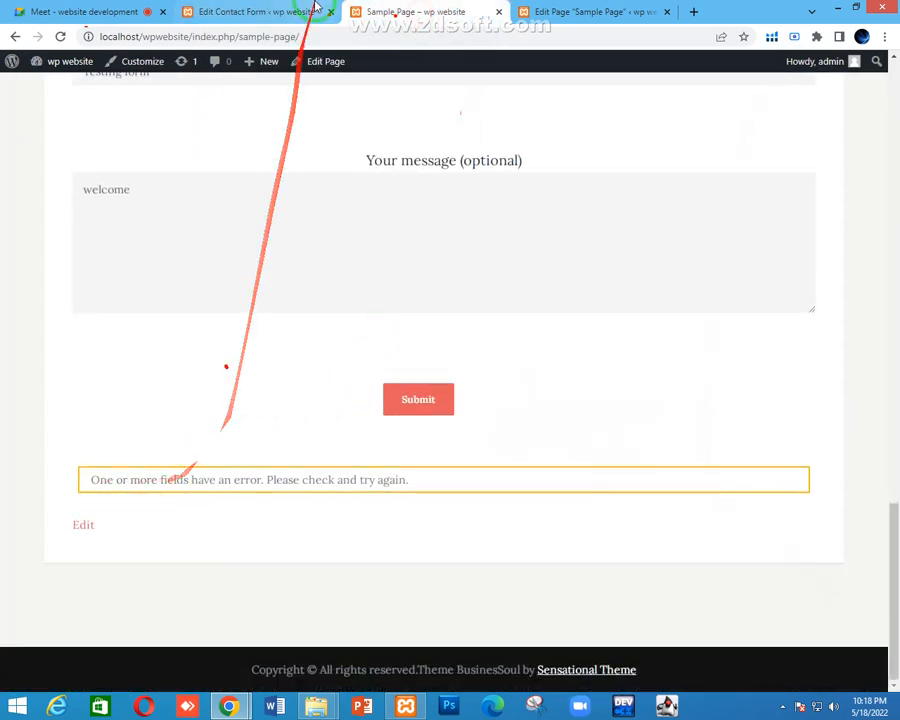
click(230, 11)
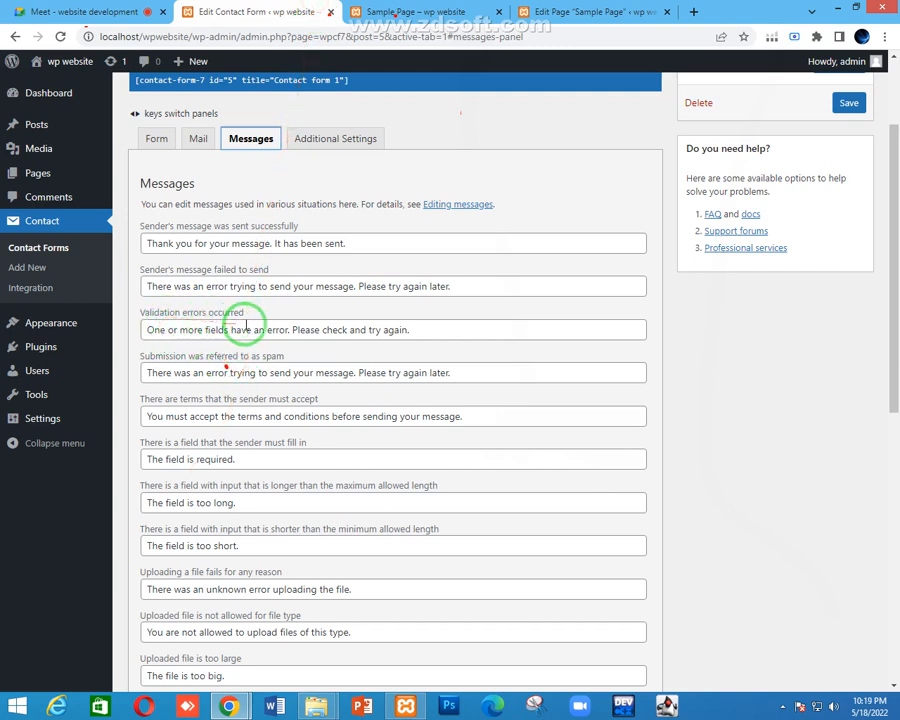
click(410, 8)
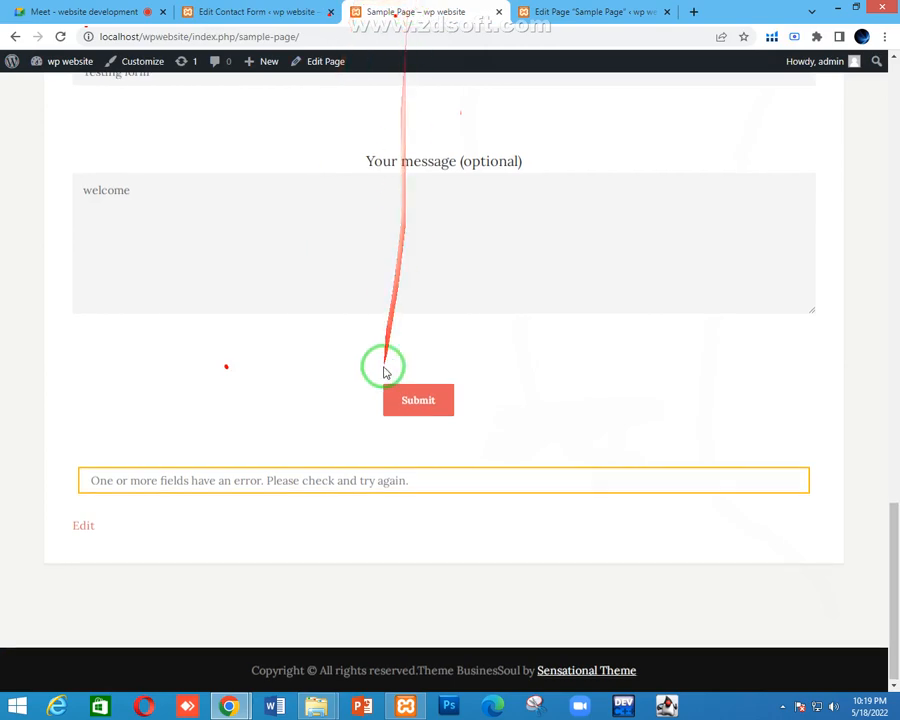
scroll(382, 366, up, 5)
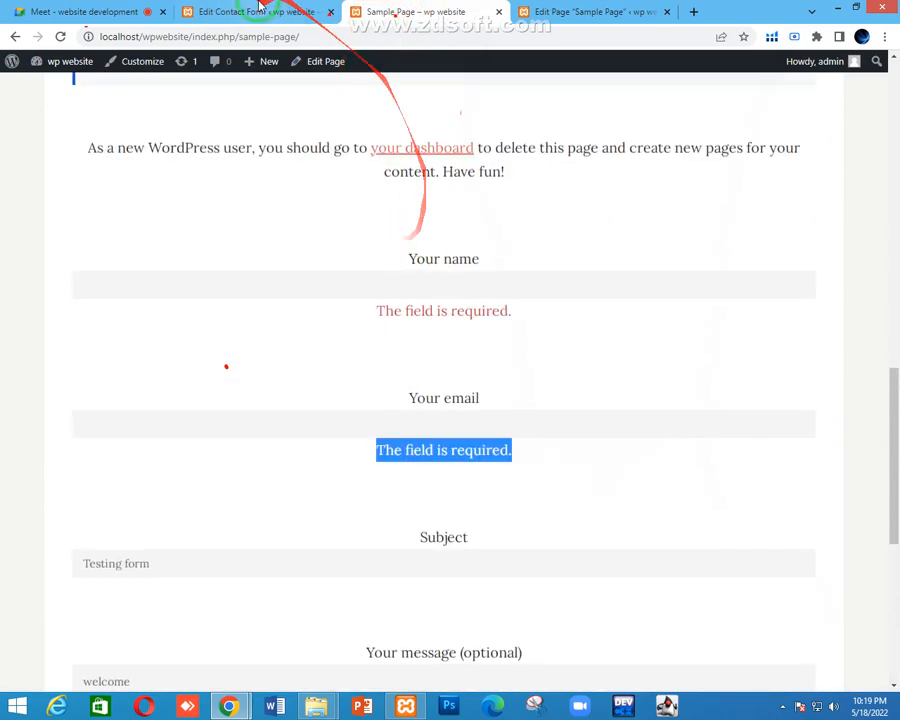
click(240, 11)
scroll(281, 310, down, 2)
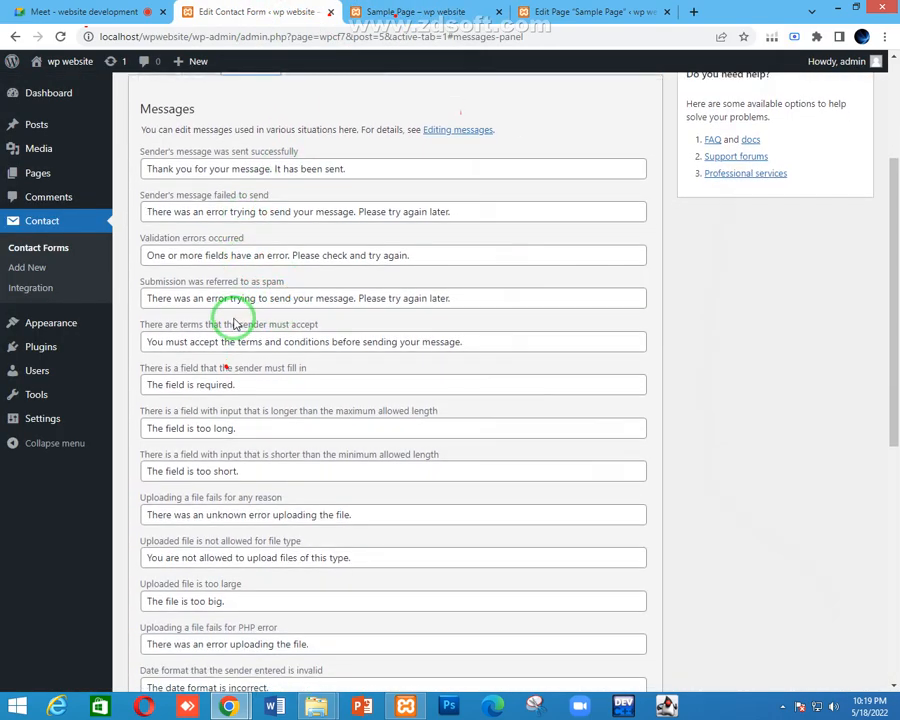
scroll(240, 316, down, 2)
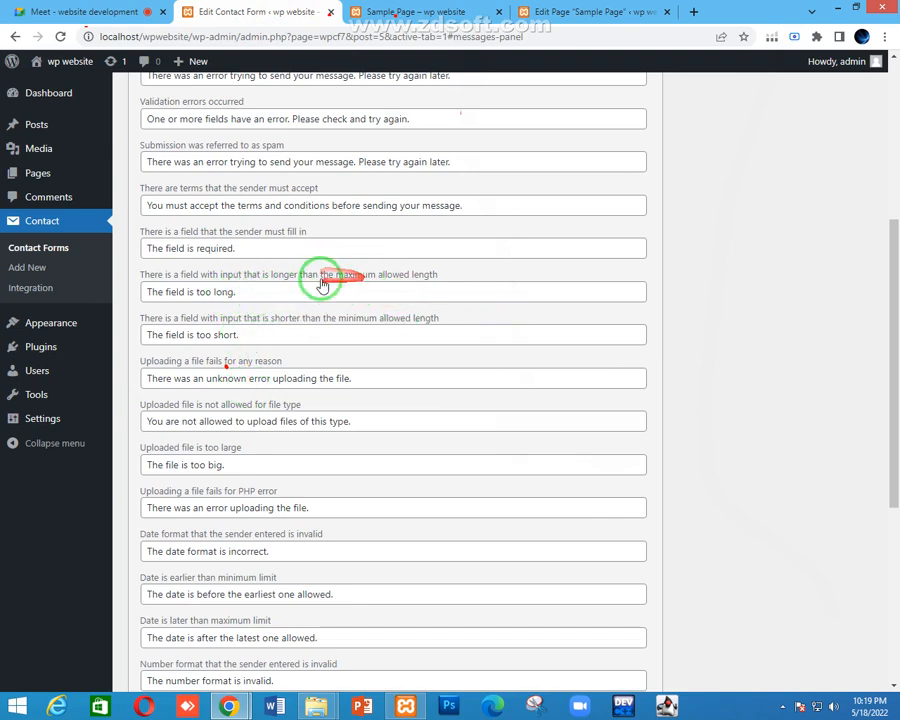
Point out the too-long and file-upload failure messages, then bring up the Mail template
drag(256, 297, 157, 301)
triple_click(217, 358)
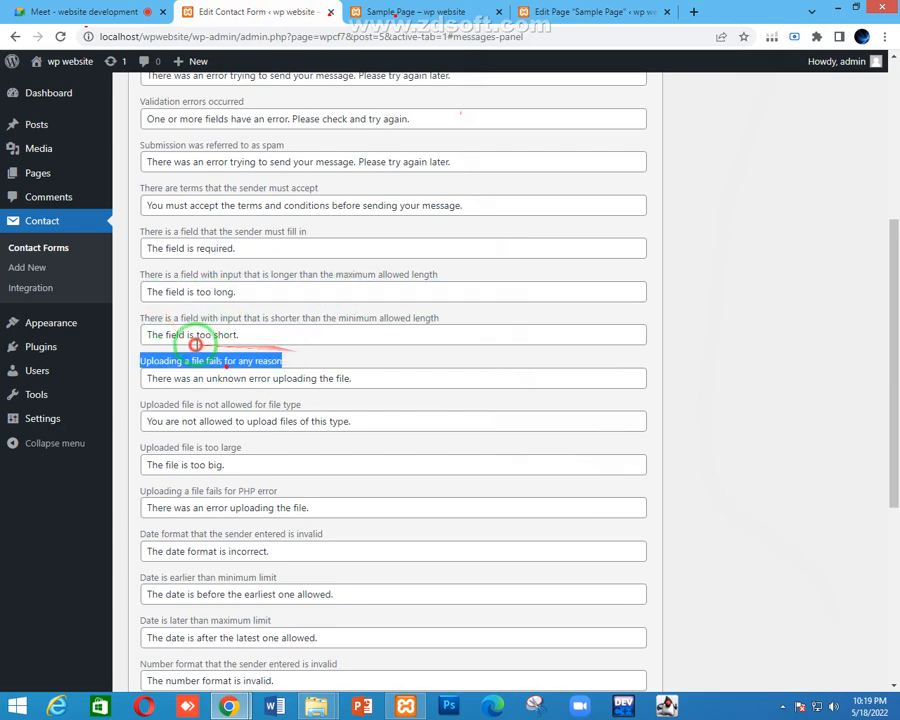
drag(352, 378, 268, 378)
drag(285, 465, 200, 466)
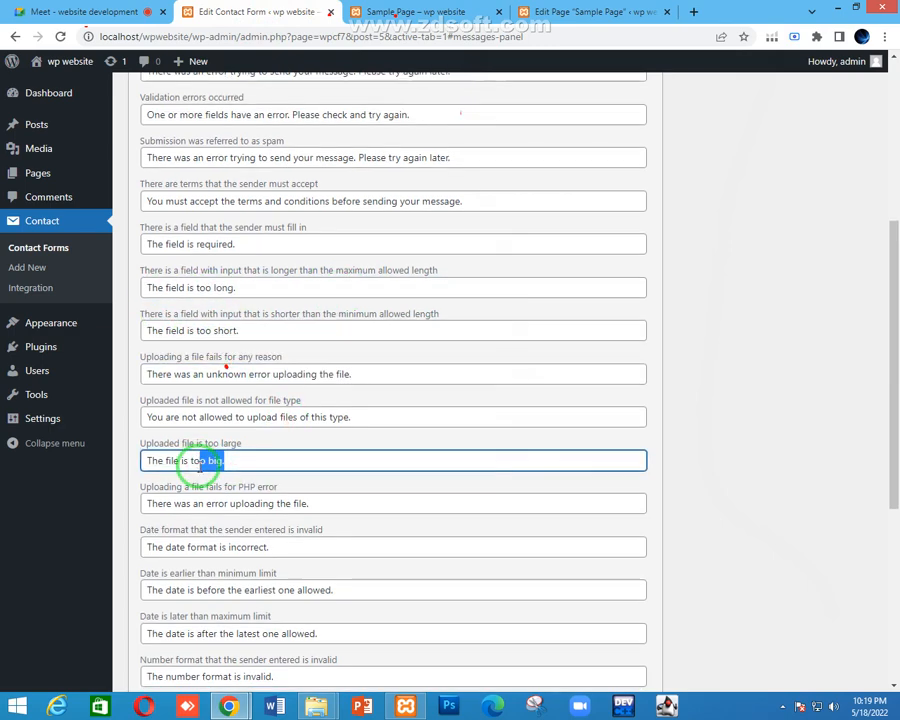
scroll(180, 464, down, 3)
scroll(270, 458, down, 3)
scroll(272, 460, down, 3)
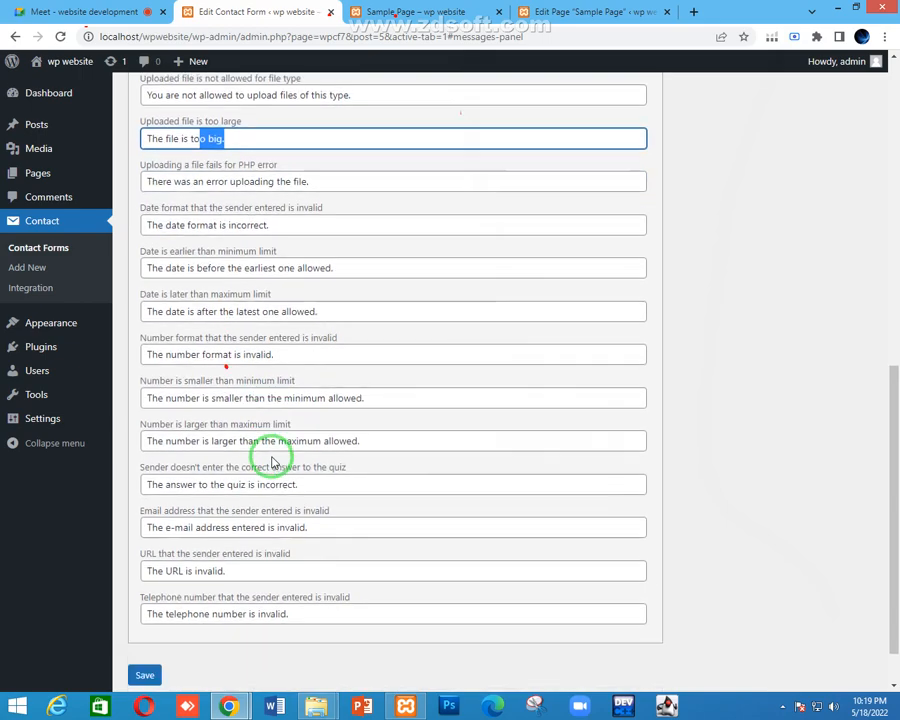
scroll(297, 388, up, 5)
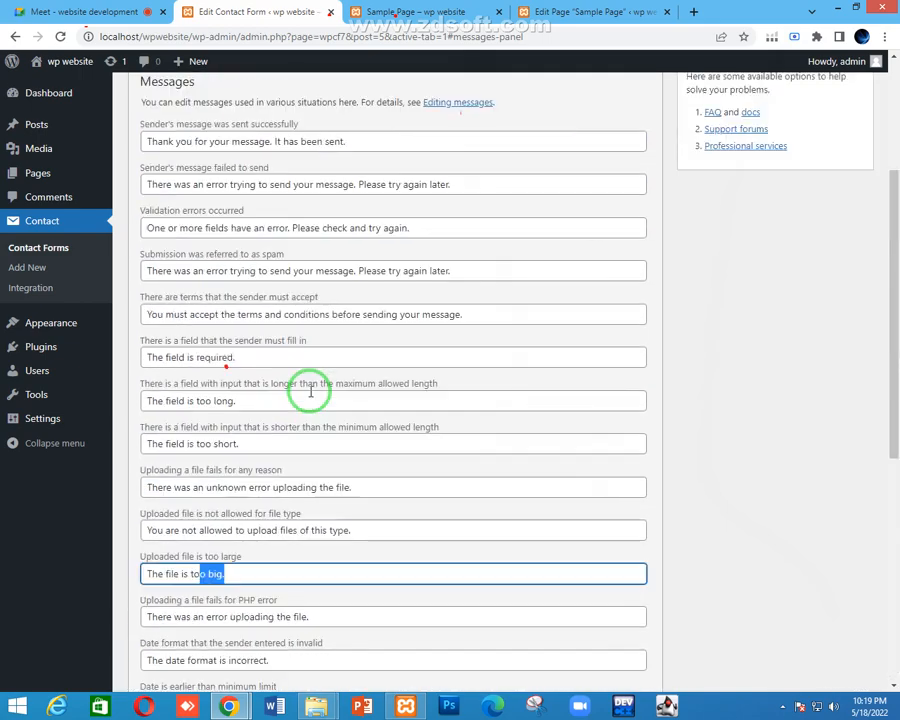
scroll(295, 420, down, 3)
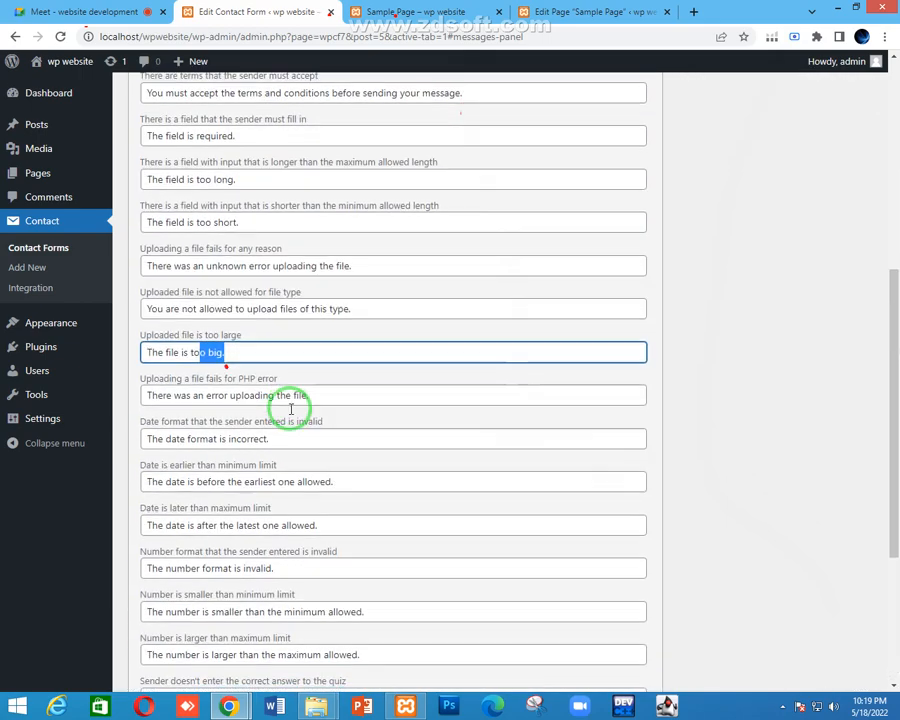
scroll(289, 410, down, 3)
scroll(291, 412, up, 7)
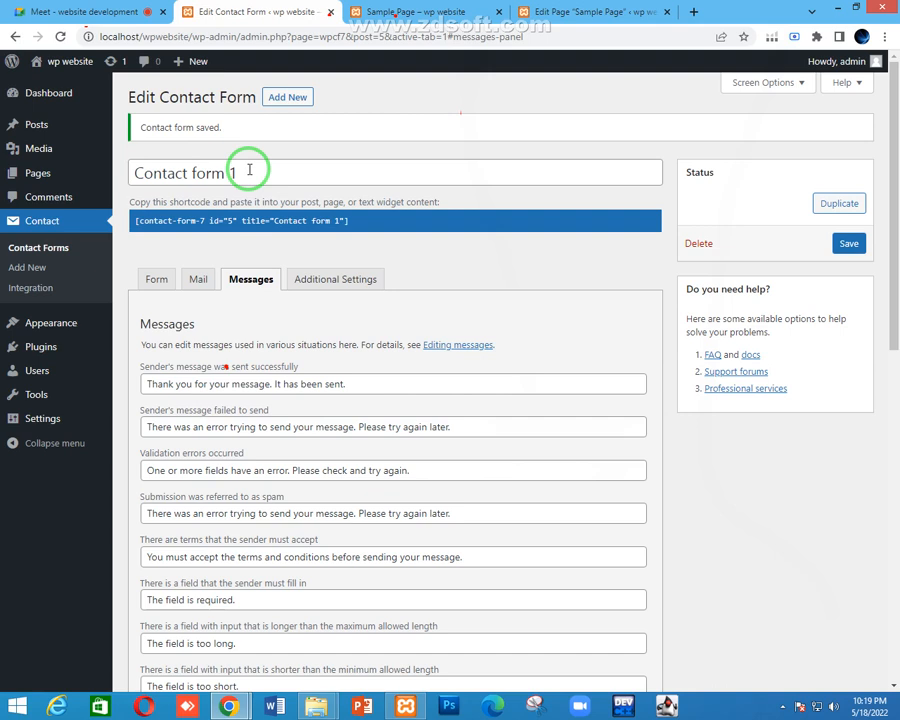
click(199, 272)
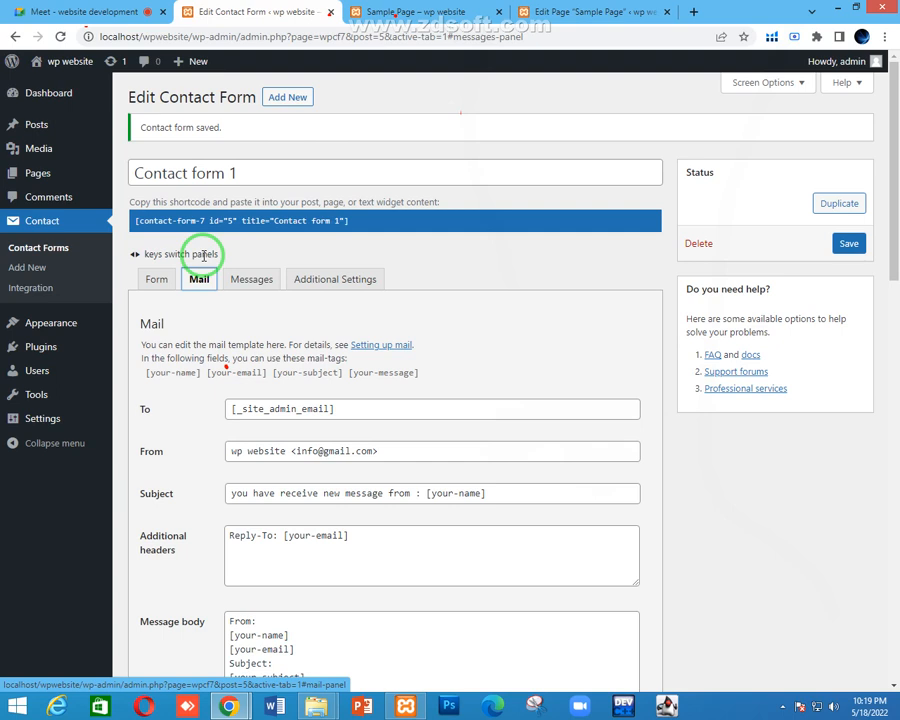
Go from the contact form editor to Plugins > Installed Plugins
click(45, 11)
click(222, 11)
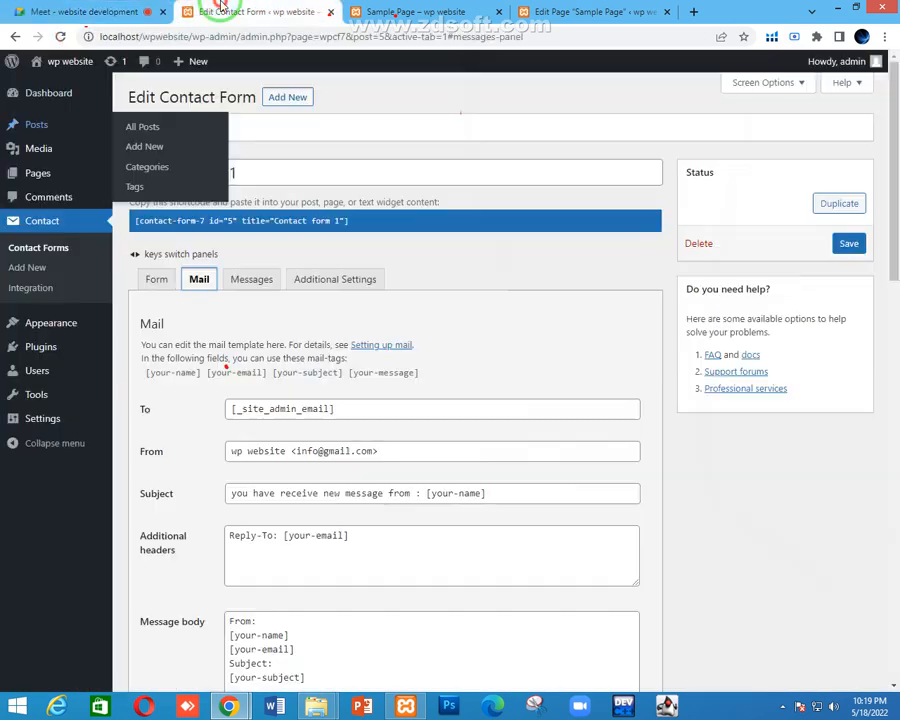
click(48, 352)
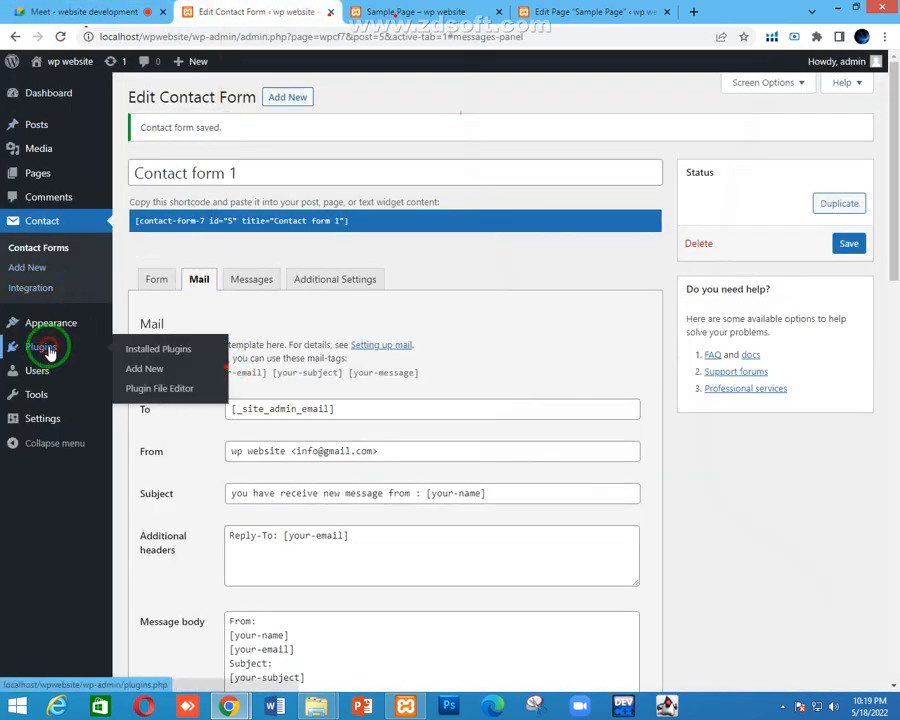
click(150, 346)
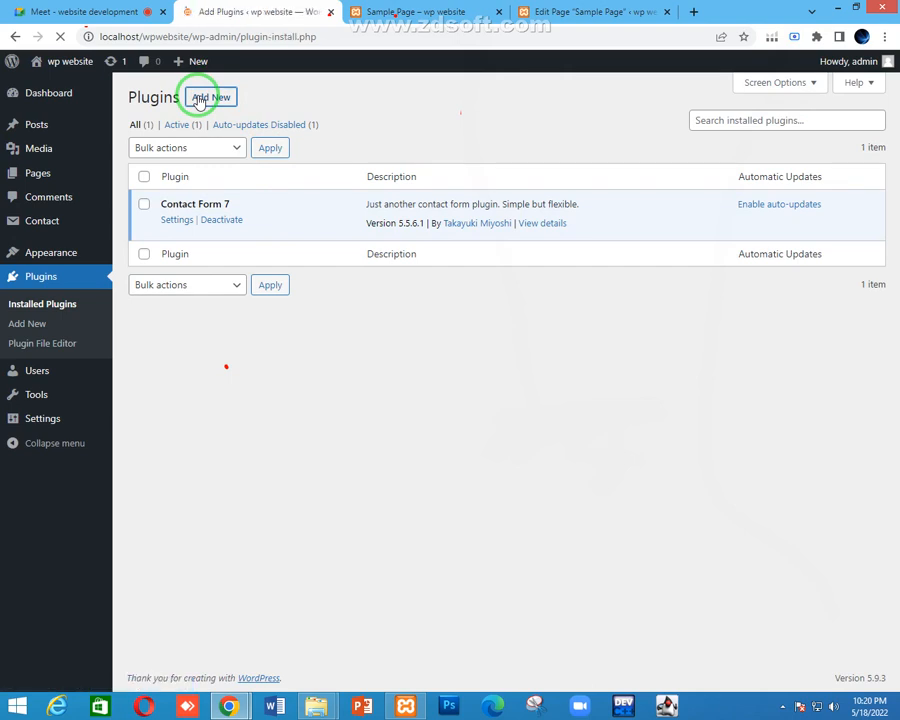
Search the plugin directory for 'contact form database'
click(117, 8)
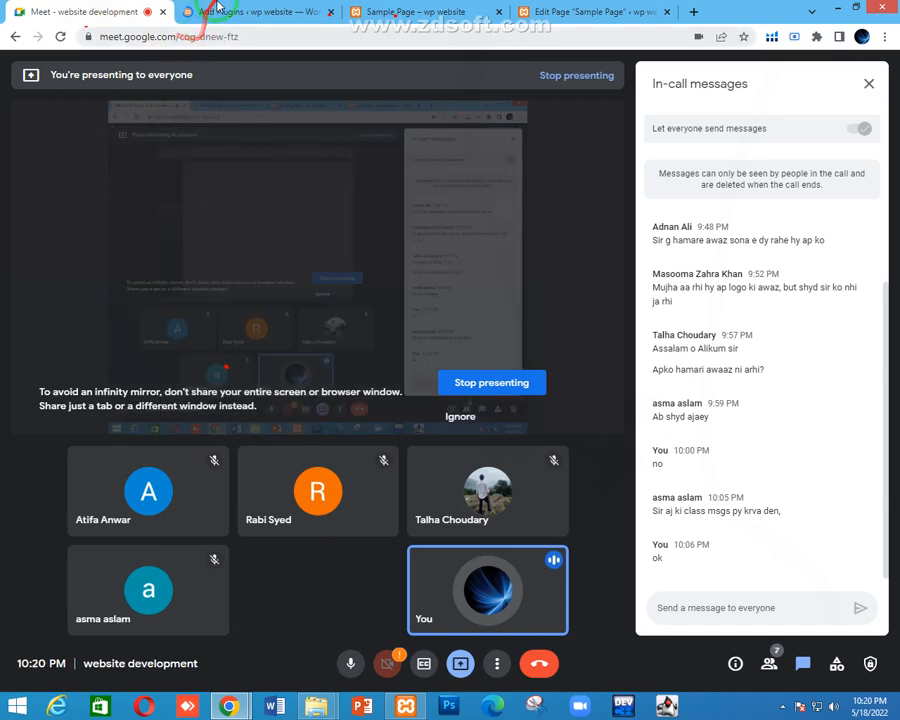
click(250, 11)
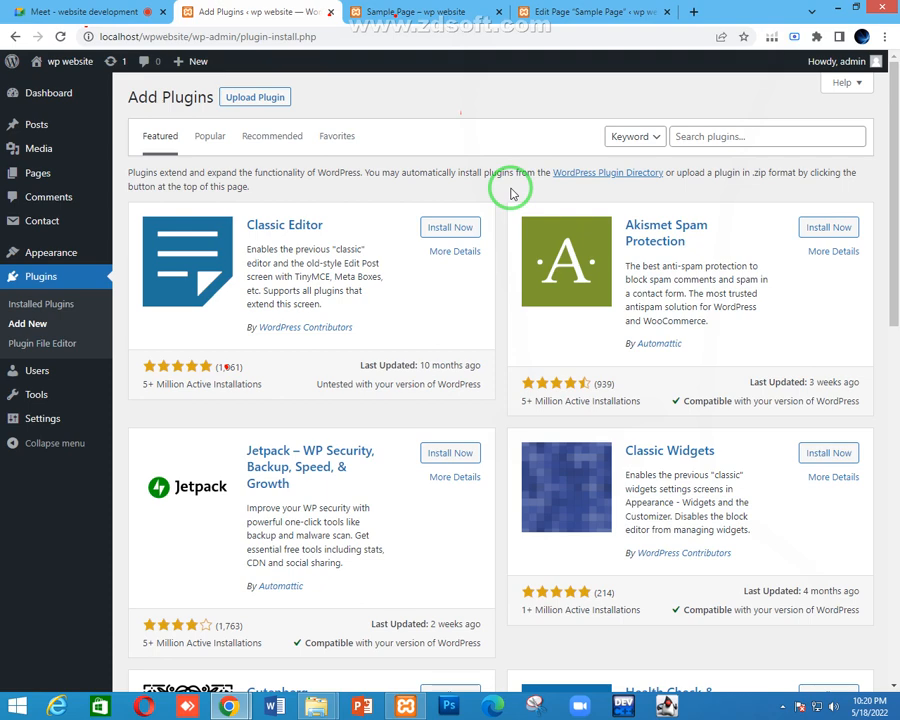
click(708, 132)
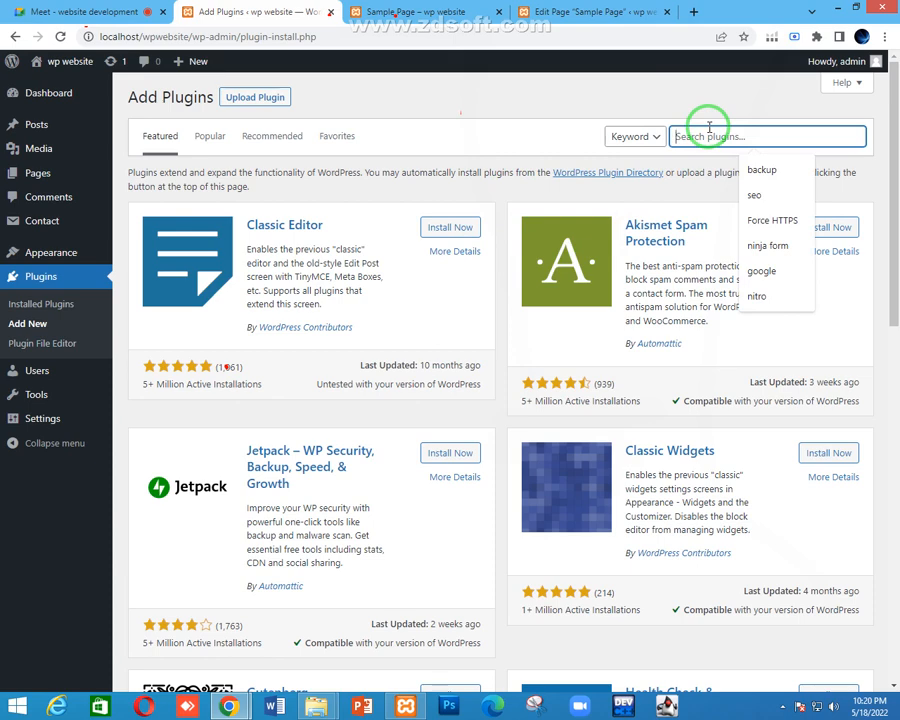
text(contact)
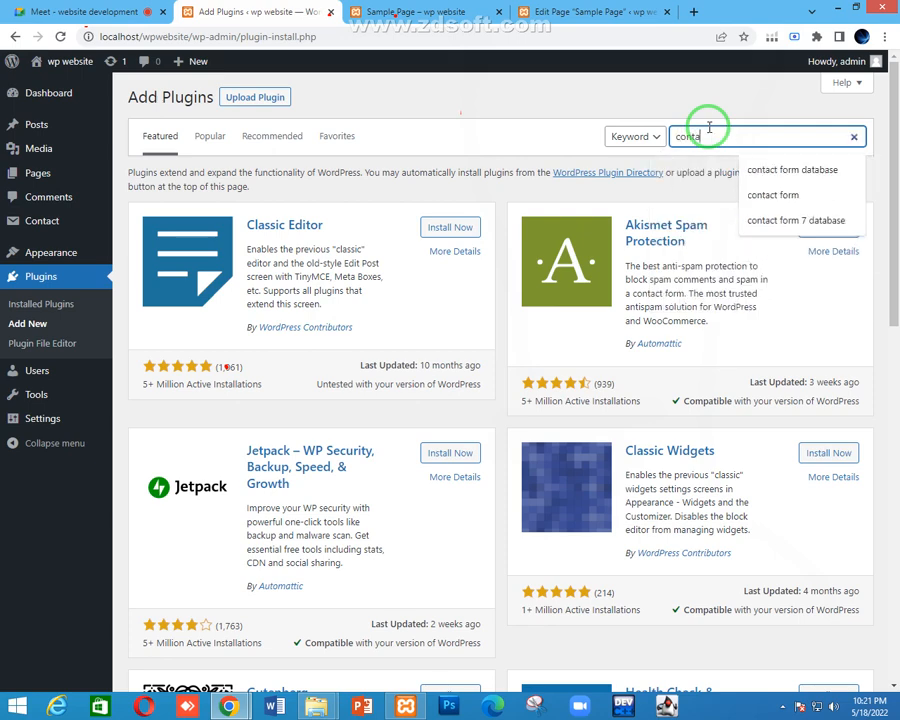
text( form datab)
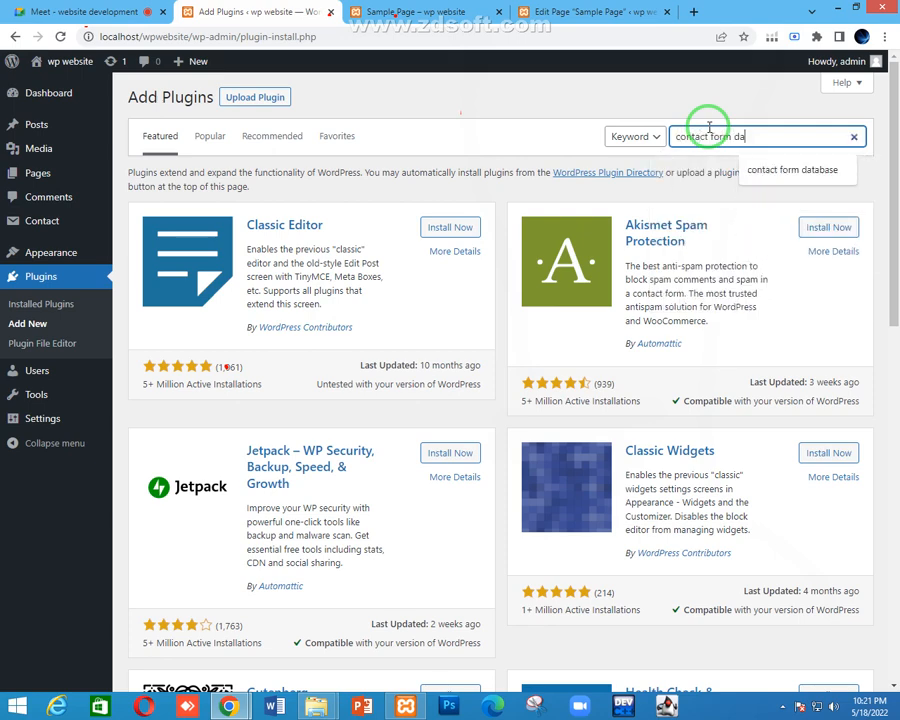
text(ase)
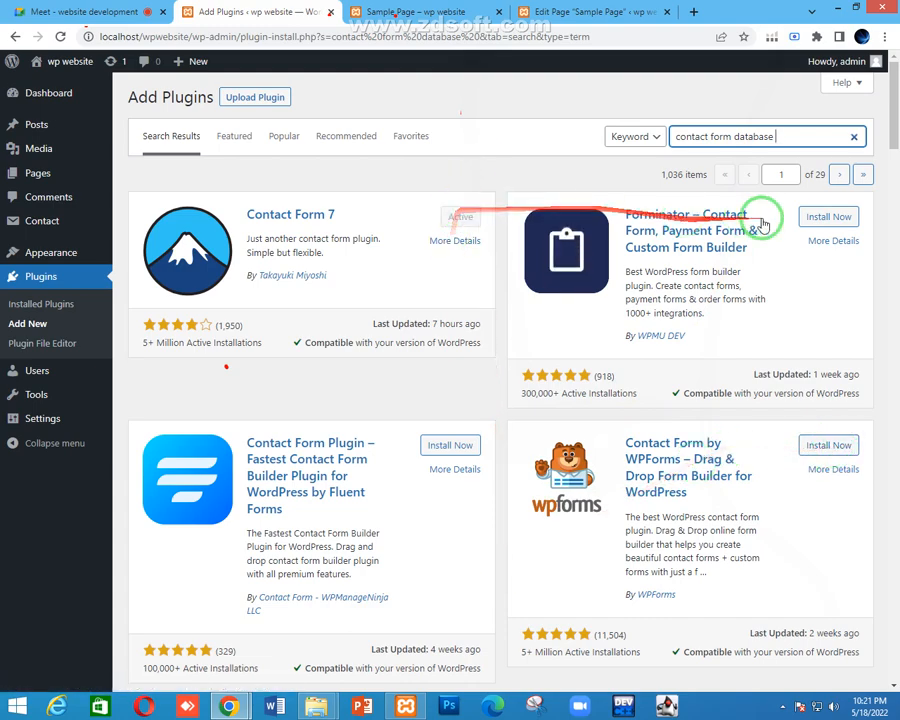
Install Contact Form 7 Database Addon – CFDB7 from the search results and activate it
scroll(552, 301, down, 5)
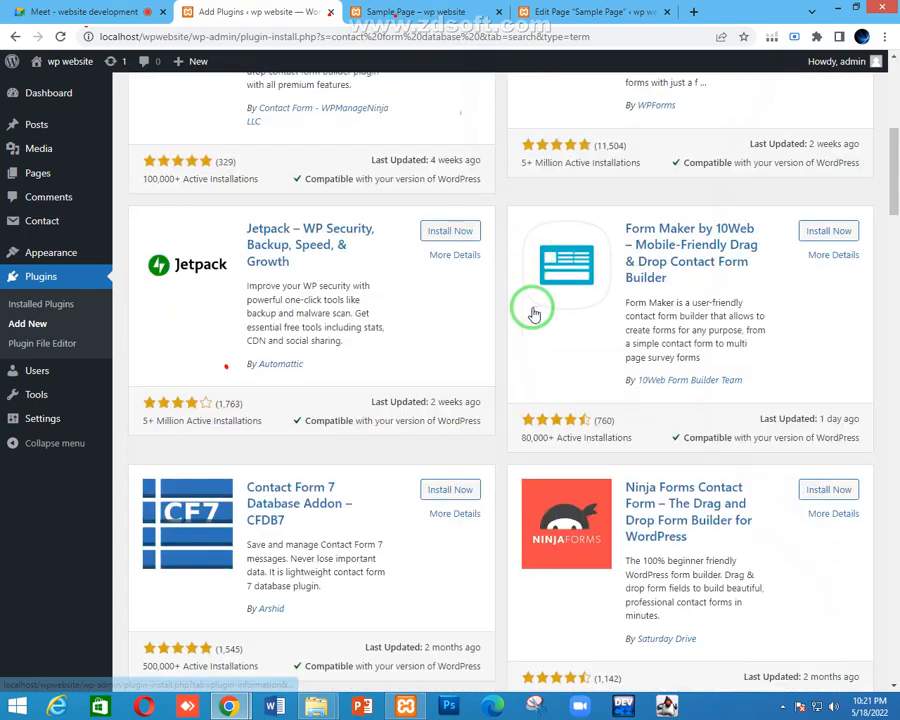
click(445, 485)
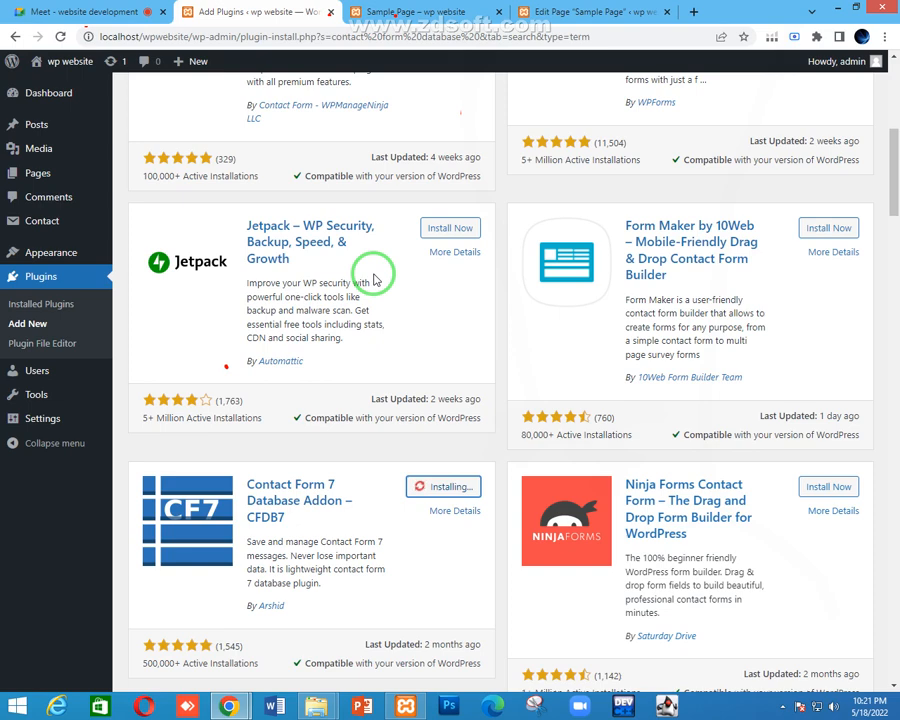
click(4, 8)
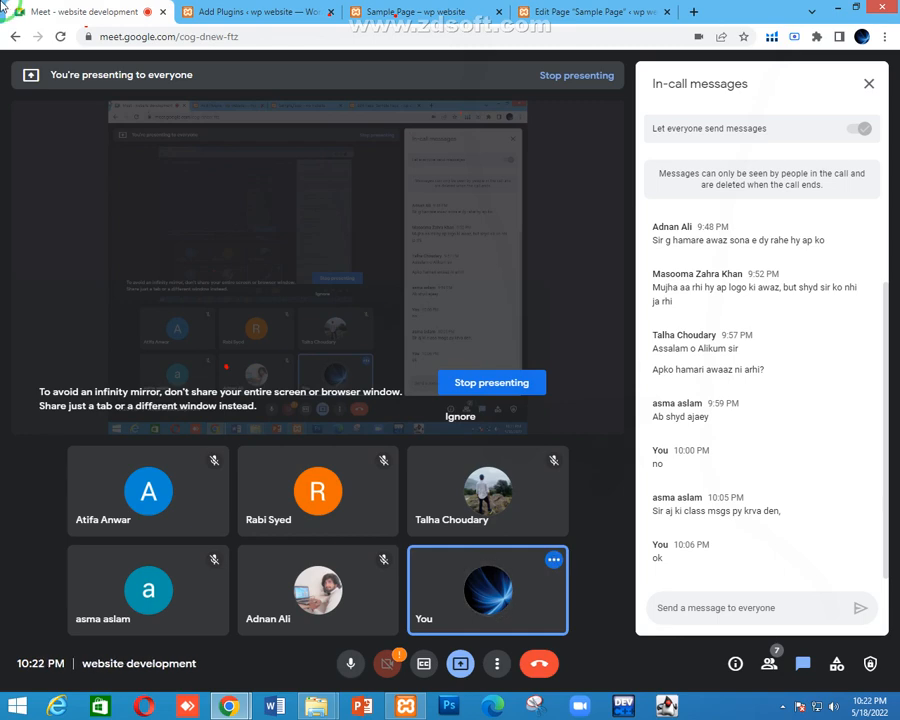
click(14, 10)
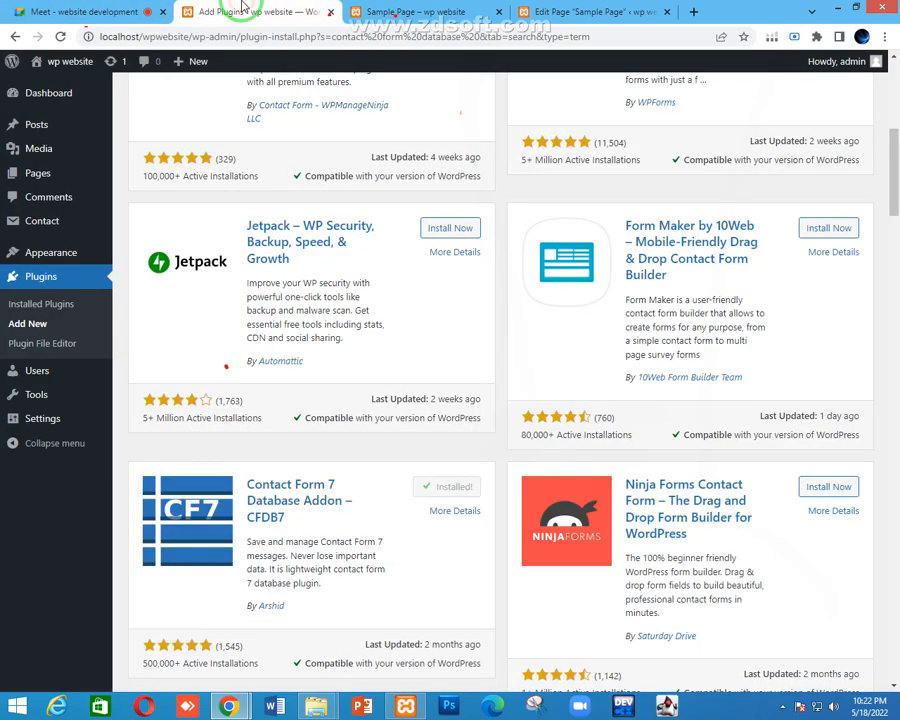
click(240, 11)
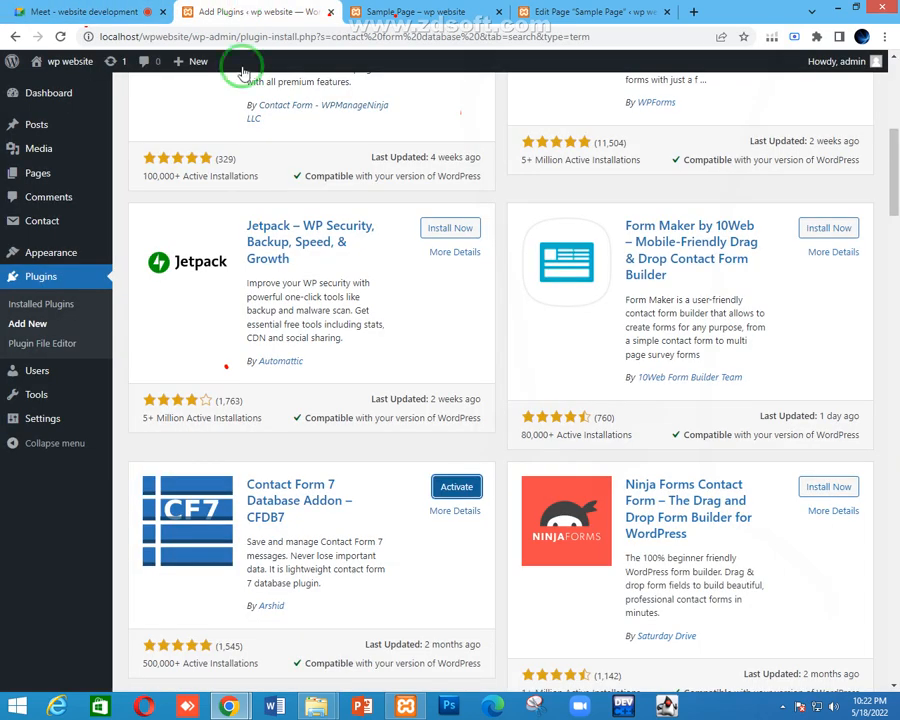
click(446, 486)
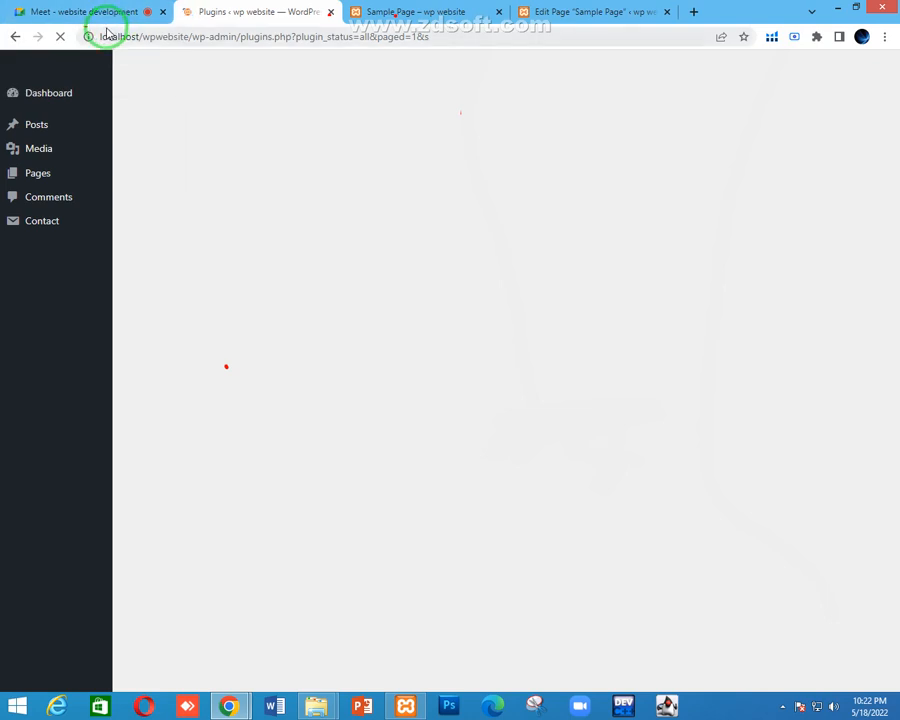
Confirm Contact Form CFDB7 1.2.6.4 shows as activated and open the new Contact Forms menu
click(36, 8)
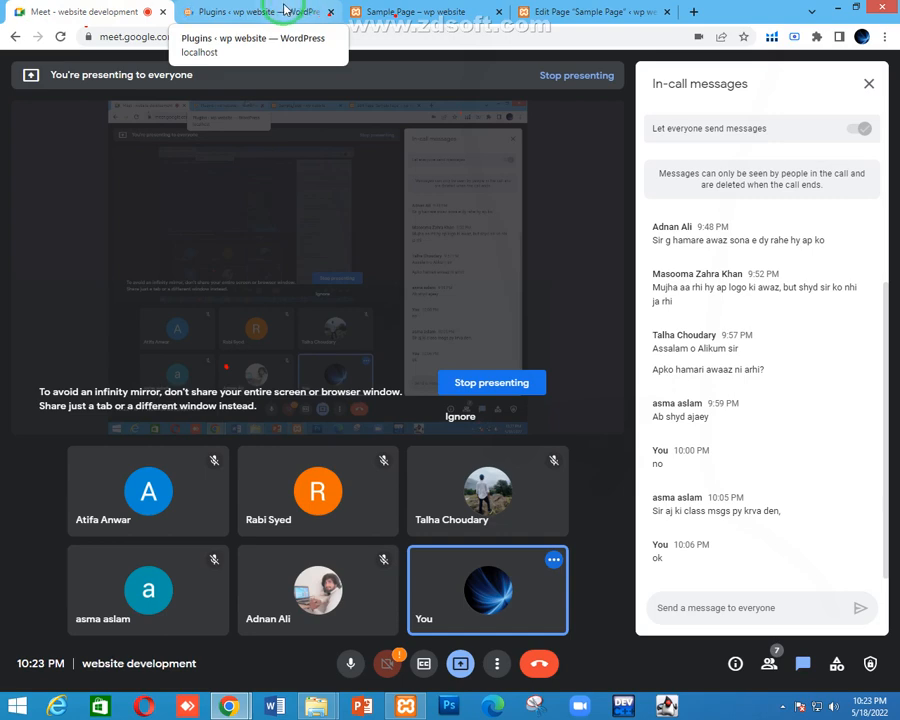
click(282, 10)
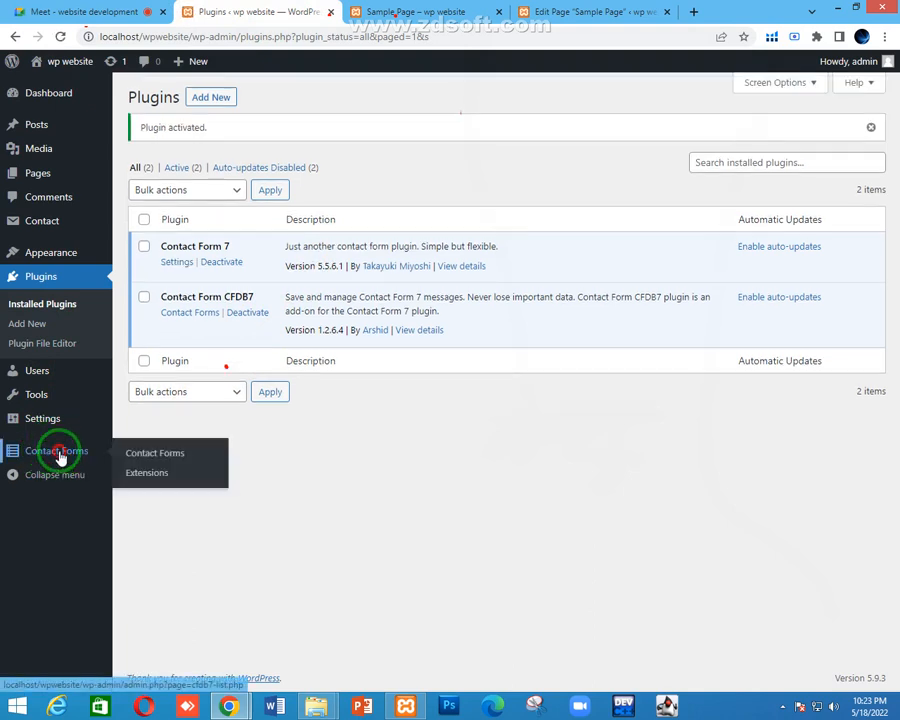
click(75, 451)
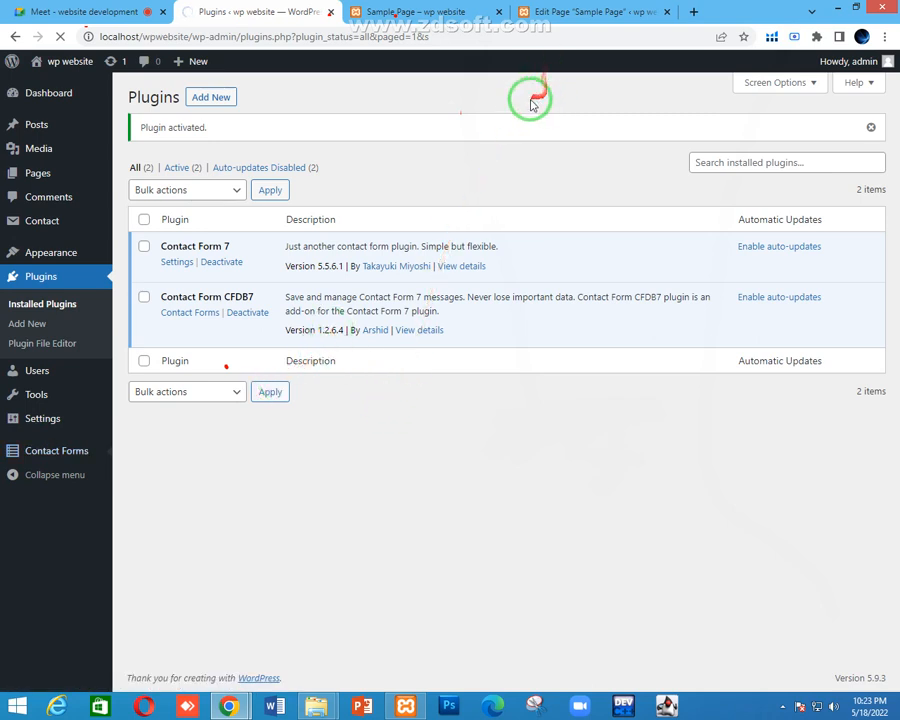
Bring up the sample page with its contact form
click(545, 12)
click(435, 12)
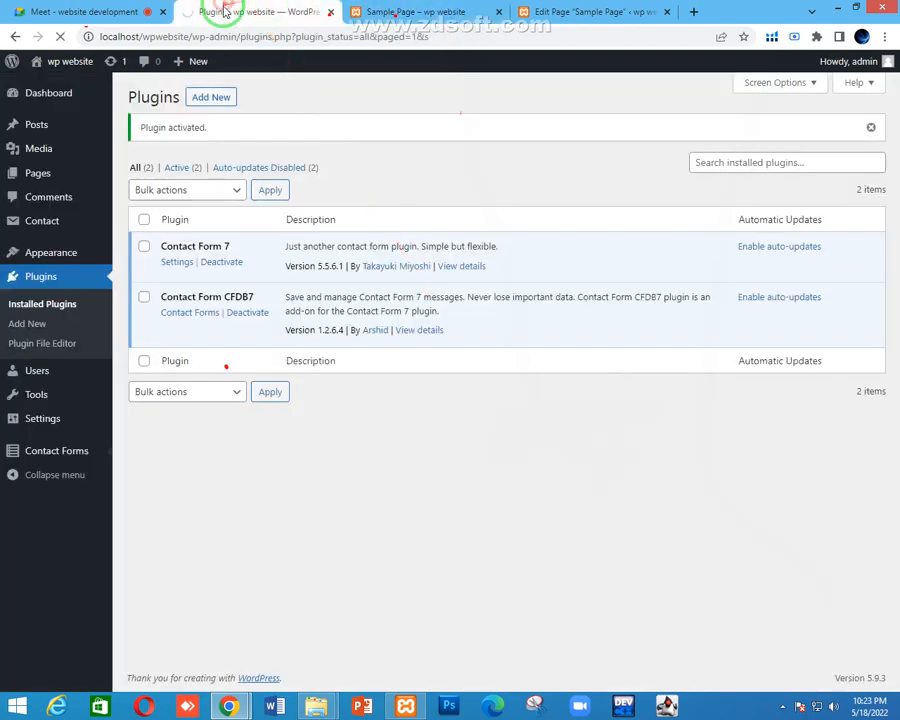
click(225, 12)
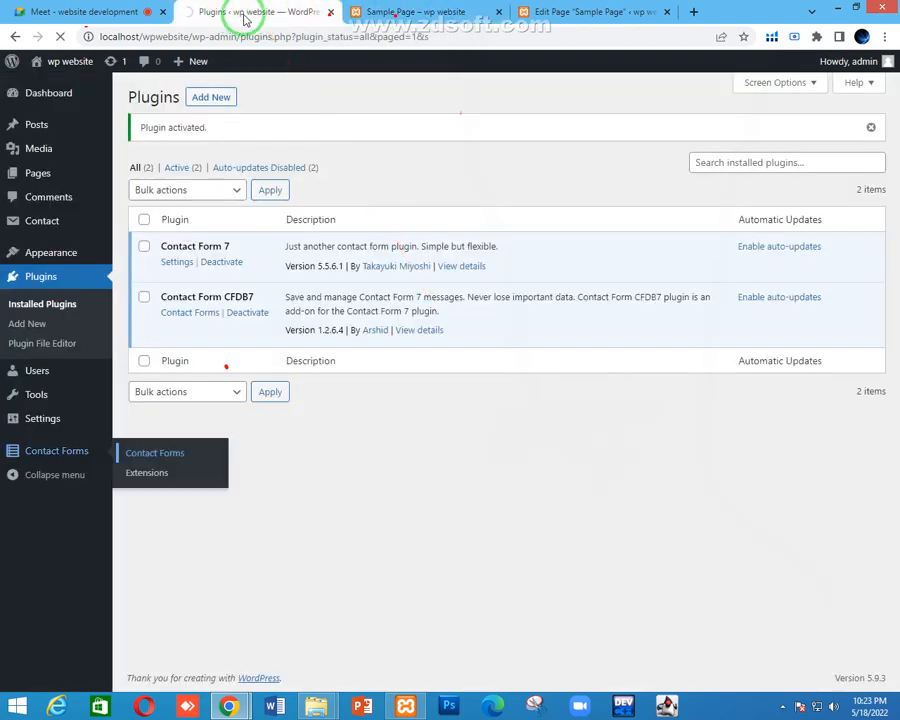
click(410, 14)
click(406, 295)
scroll(400, 310, up, 1)
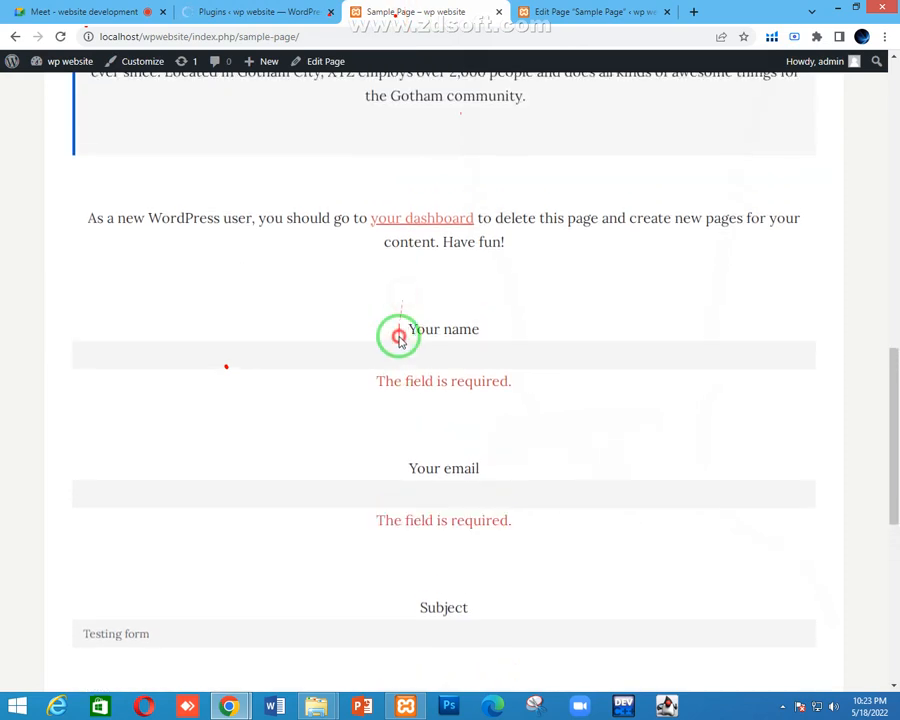
Fill the Your name and Email fields from saved autofill suggestions and move into Subject
click(396, 348)
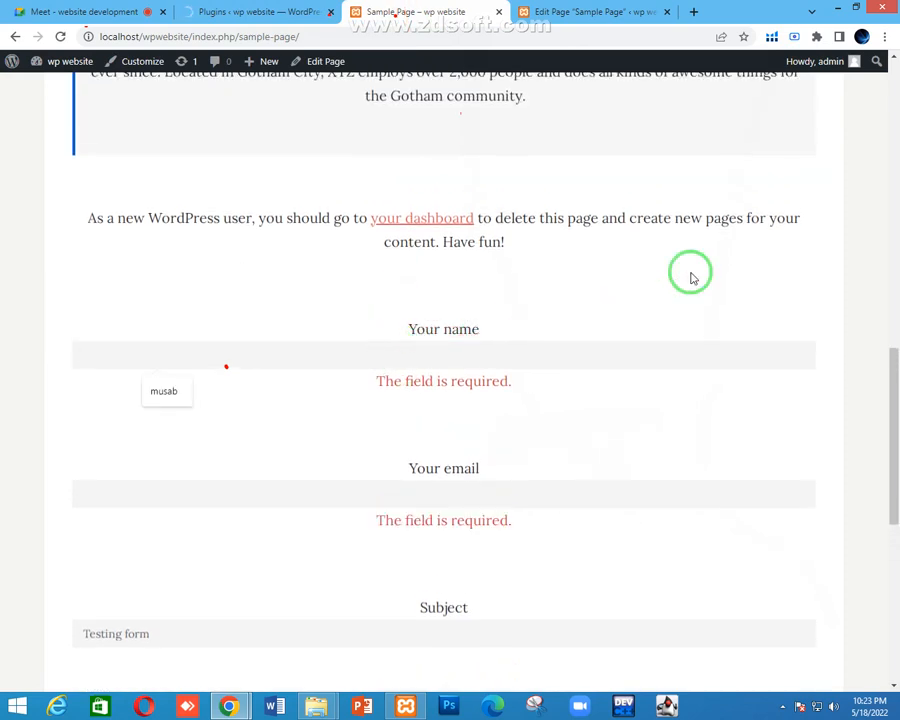
key(Down)
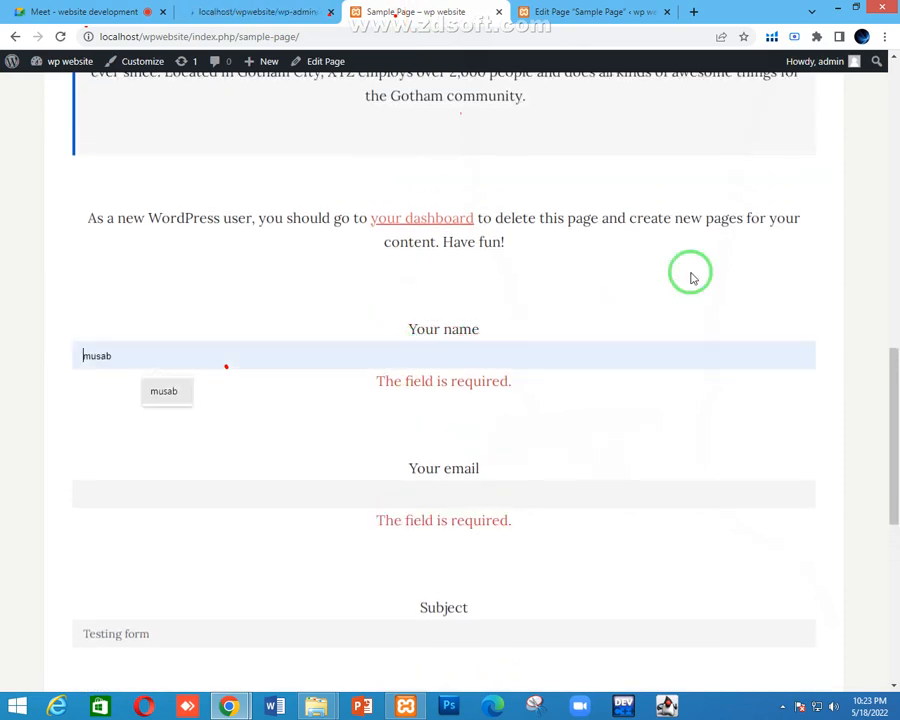
key(Return)
click(438, 493)
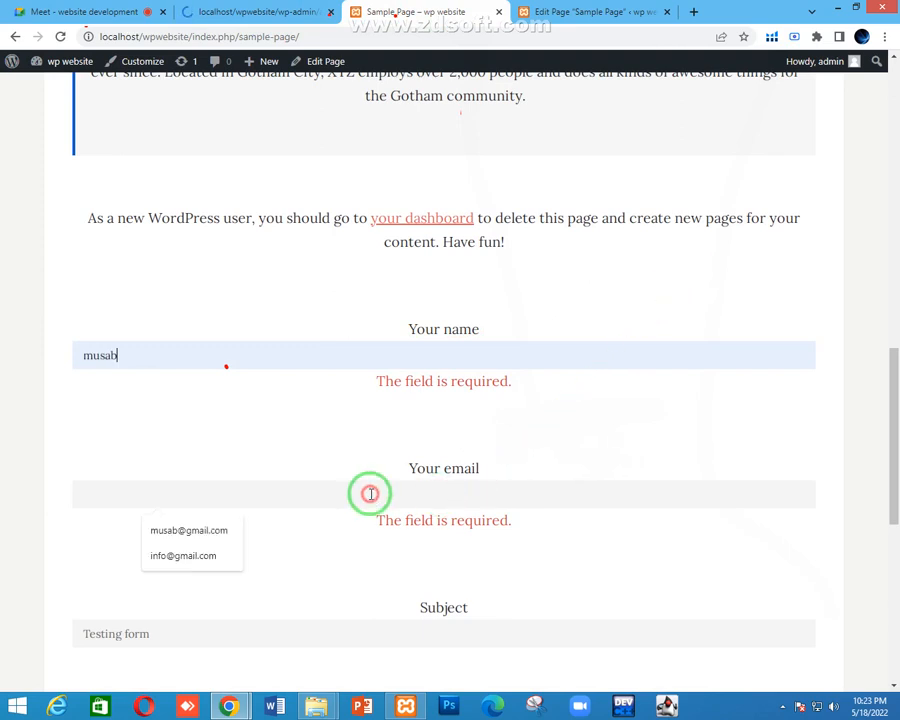
click(211, 558)
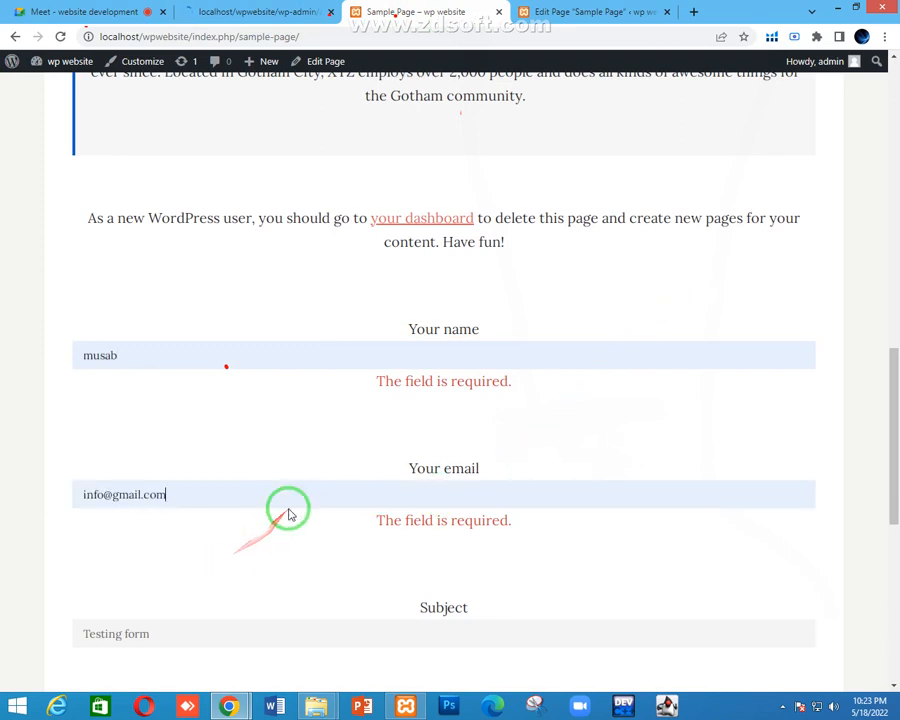
scroll(287, 522, down, 3)
click(245, 492)
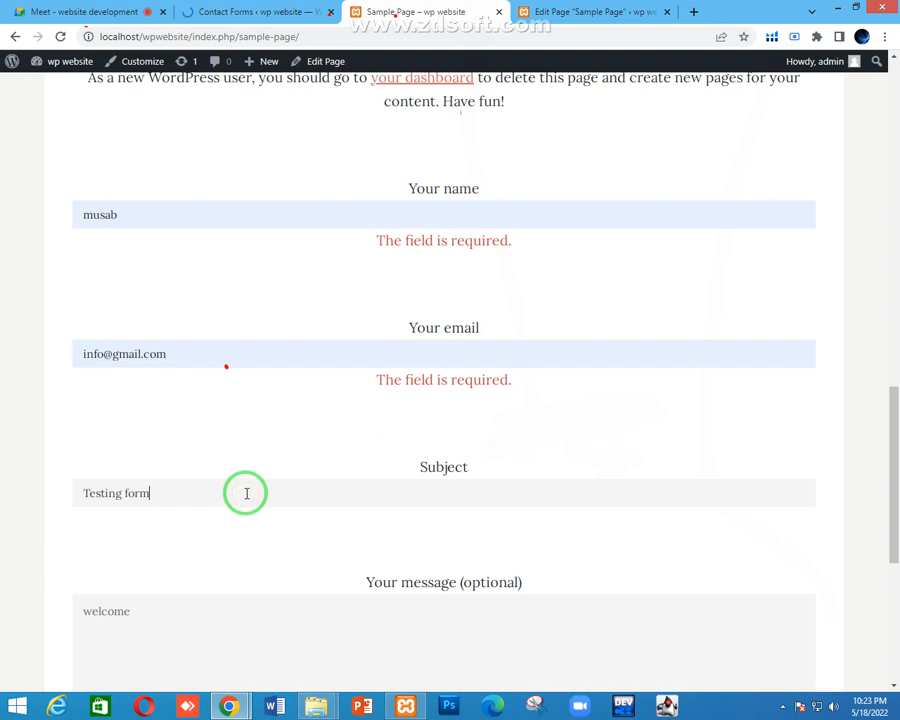
scroll(242, 514, down, 3)
scroll(241, 530, down, 3)
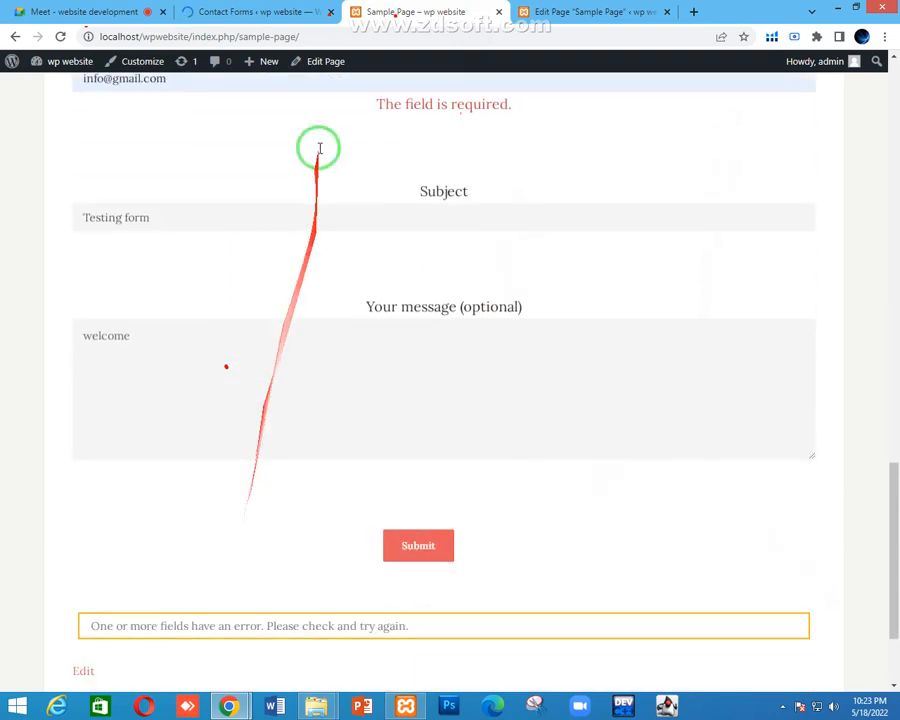
Submit the contact form, check its response message, and go to the Contact Forms list
click(296, 8)
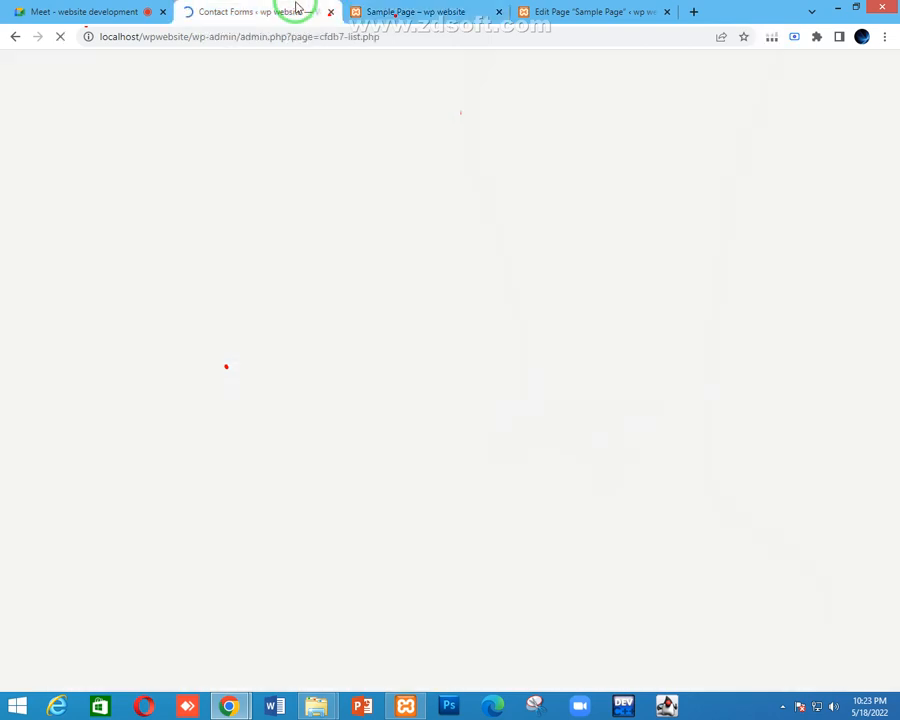
click(440, 10)
scroll(438, 328, down, 3)
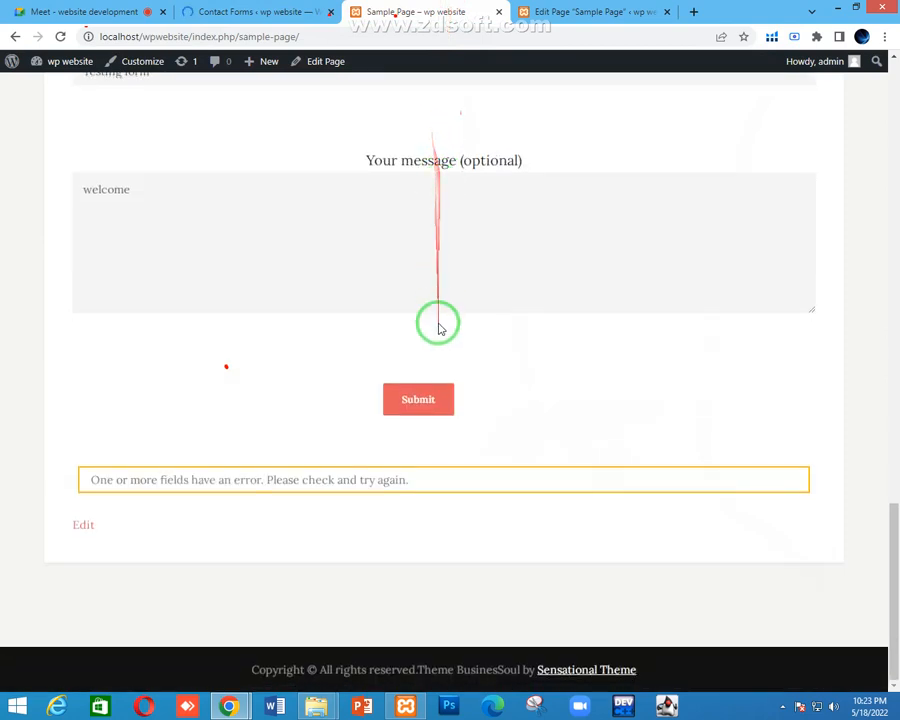
click(408, 398)
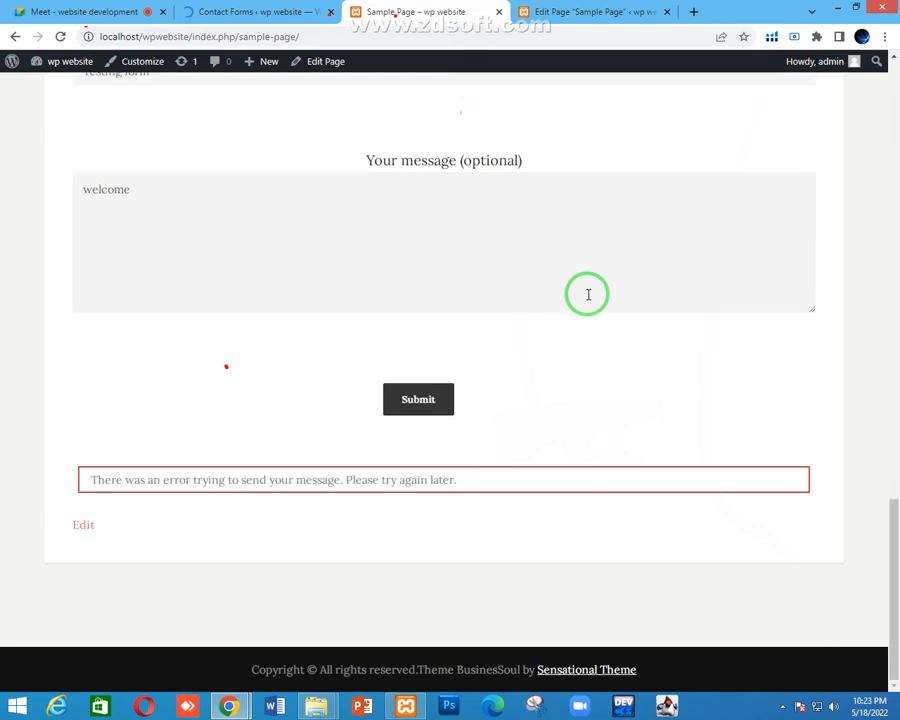
drag(462, 481, 56, 476)
click(57, 481)
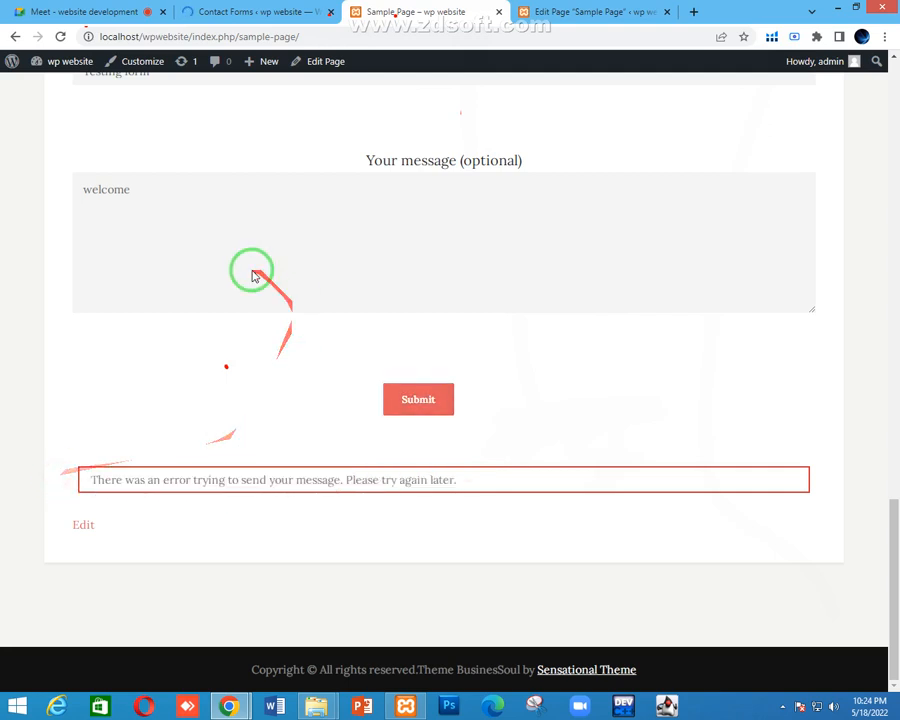
click(268, 11)
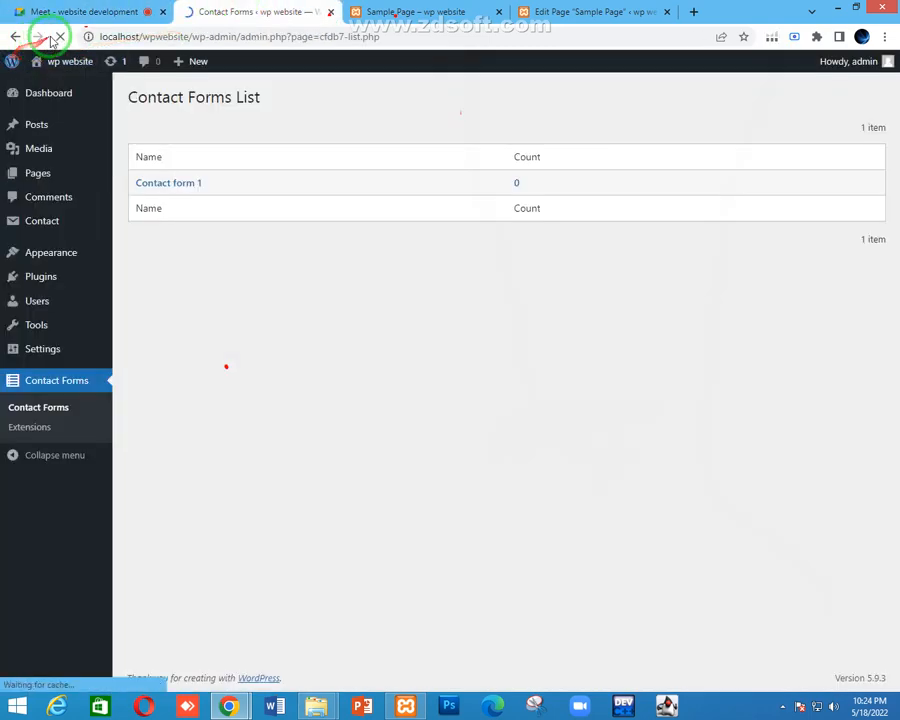
Reload the Contact Forms list and open Contact form 1's stored entries
click(64, 38)
click(64, 38)
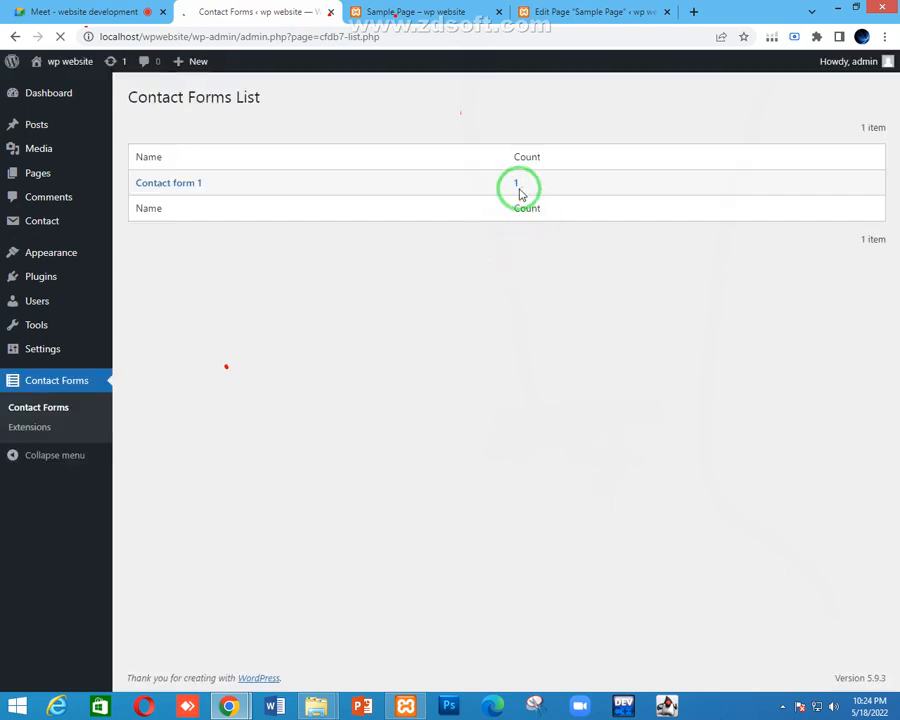
click(458, 14)
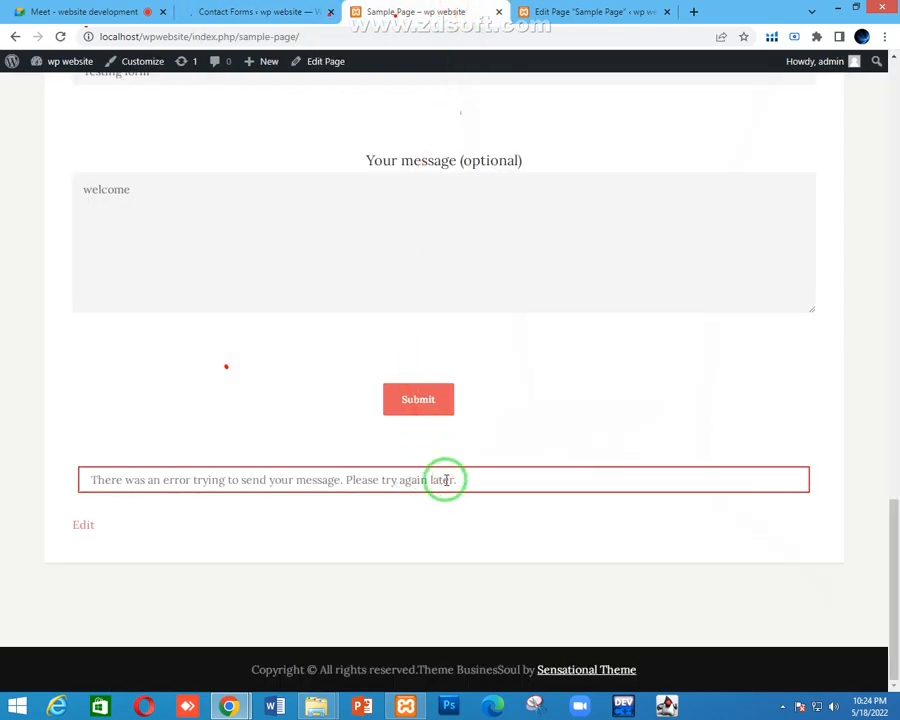
click(288, 10)
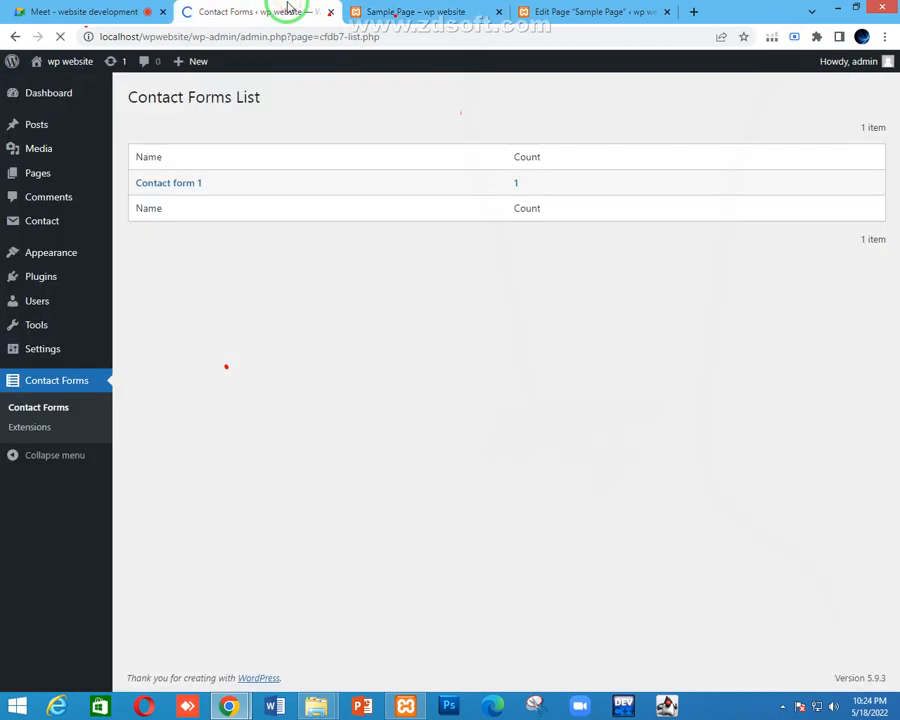
click(110, 12)
click(258, 11)
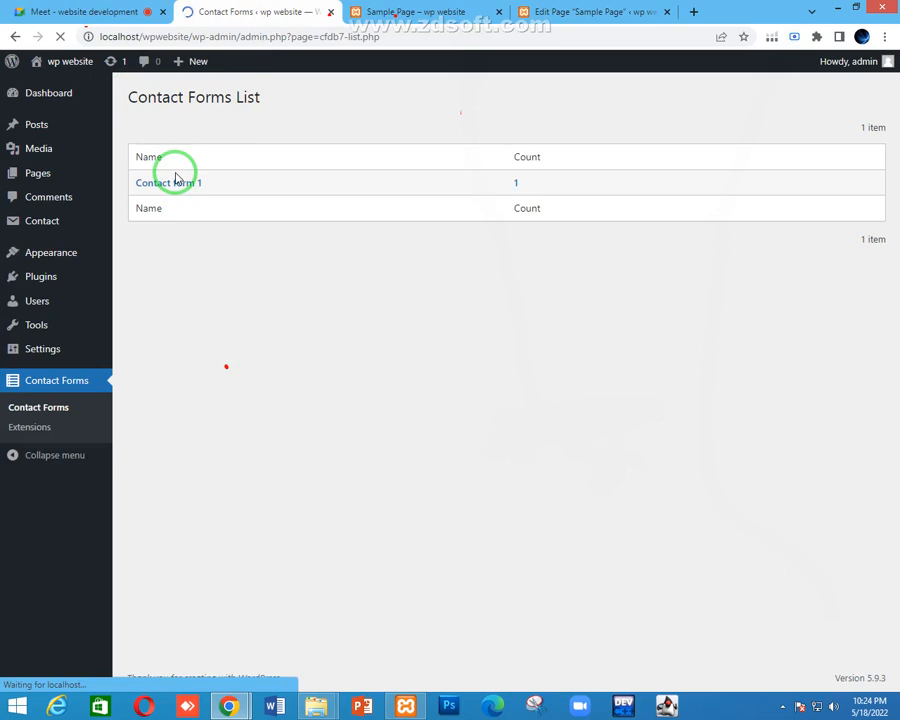
click(175, 178)
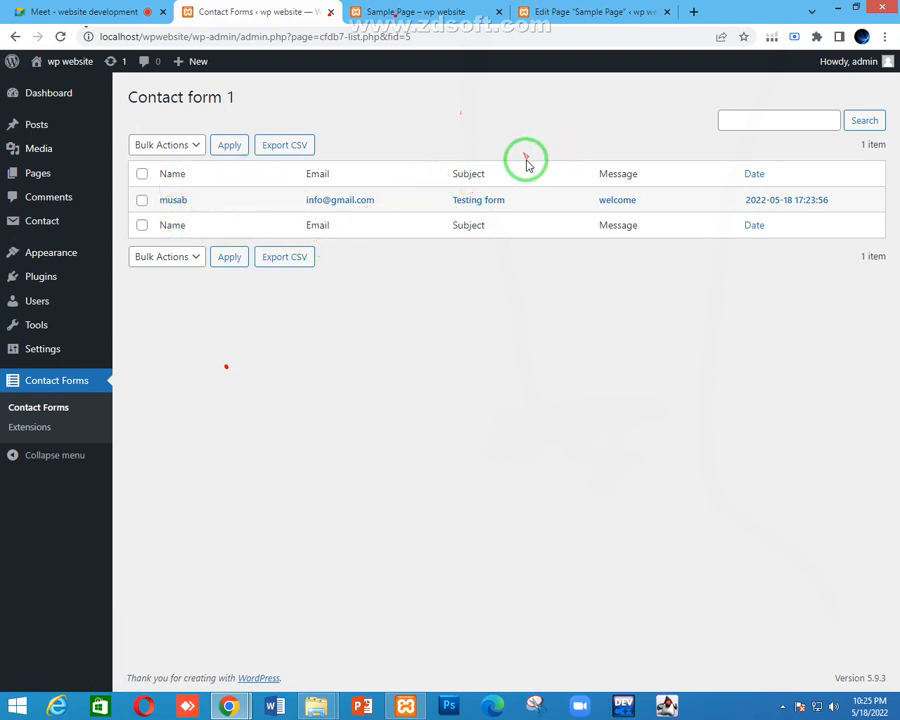
Switch back to the sample page showing subject 'Testing form' and message 'welcome'
click(422, 14)
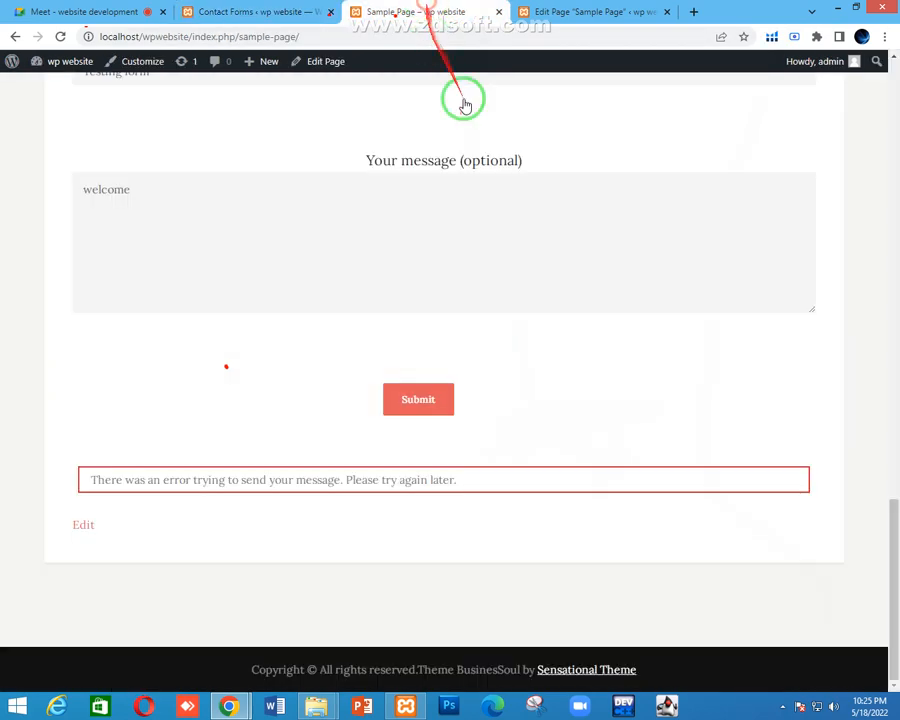
scroll(454, 426, up, 2)
scroll(400, 320, up, 2)
Export Contact form 1's entries as cfdb7-2022-05-18.csv and open the submission's full details
scroll(338, 170, down, 1)
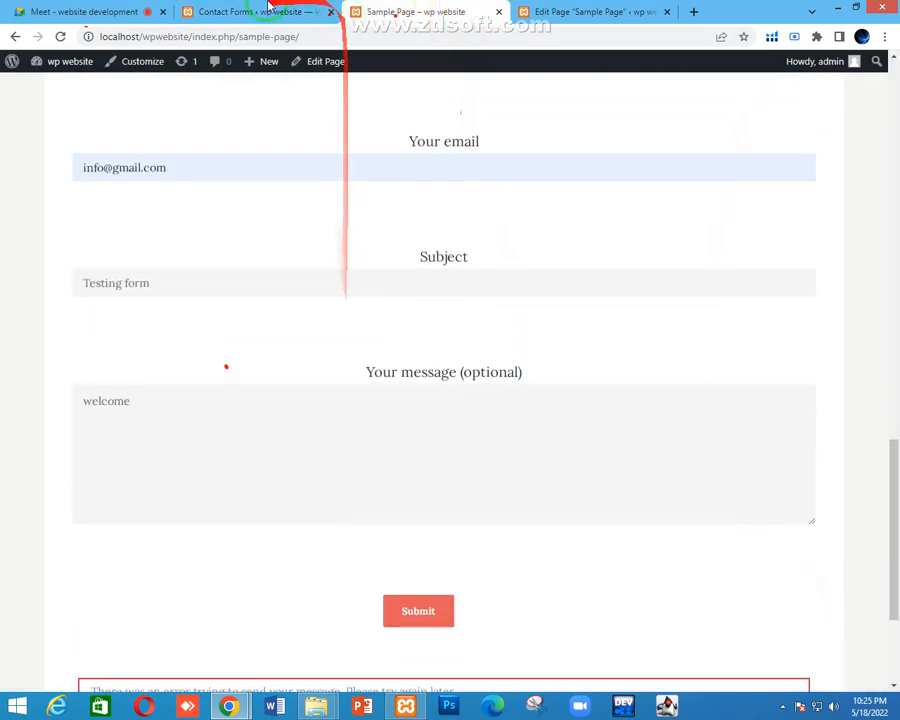
click(280, 12)
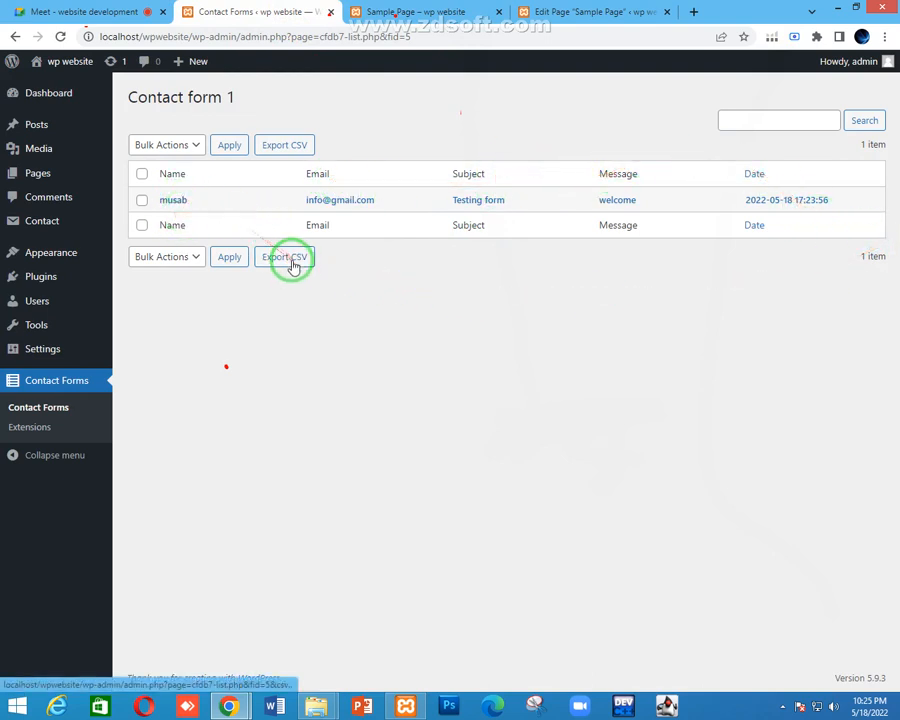
click(288, 260)
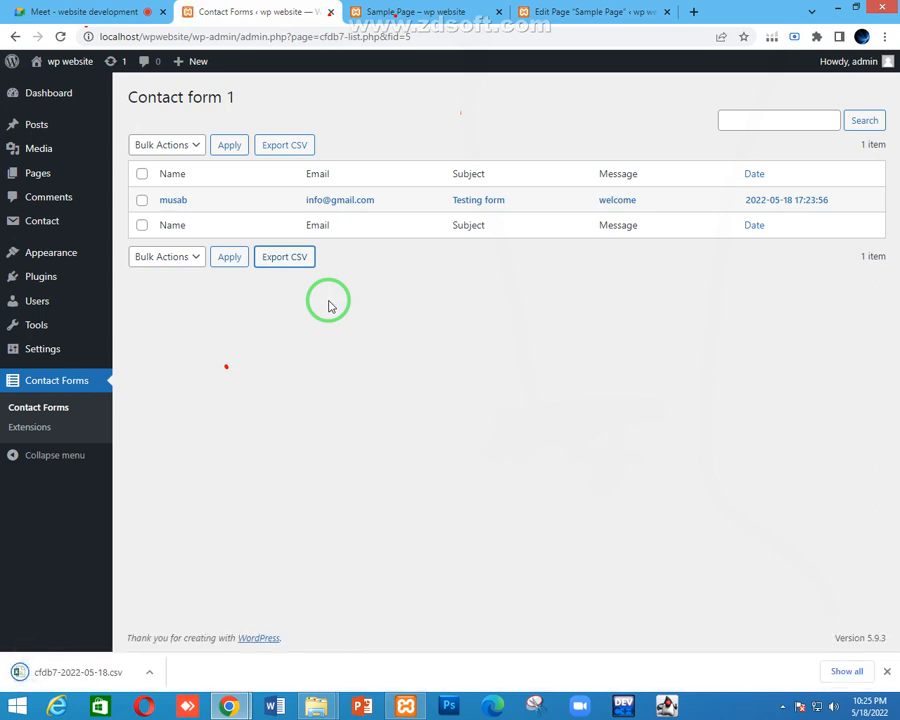
click(177, 203)
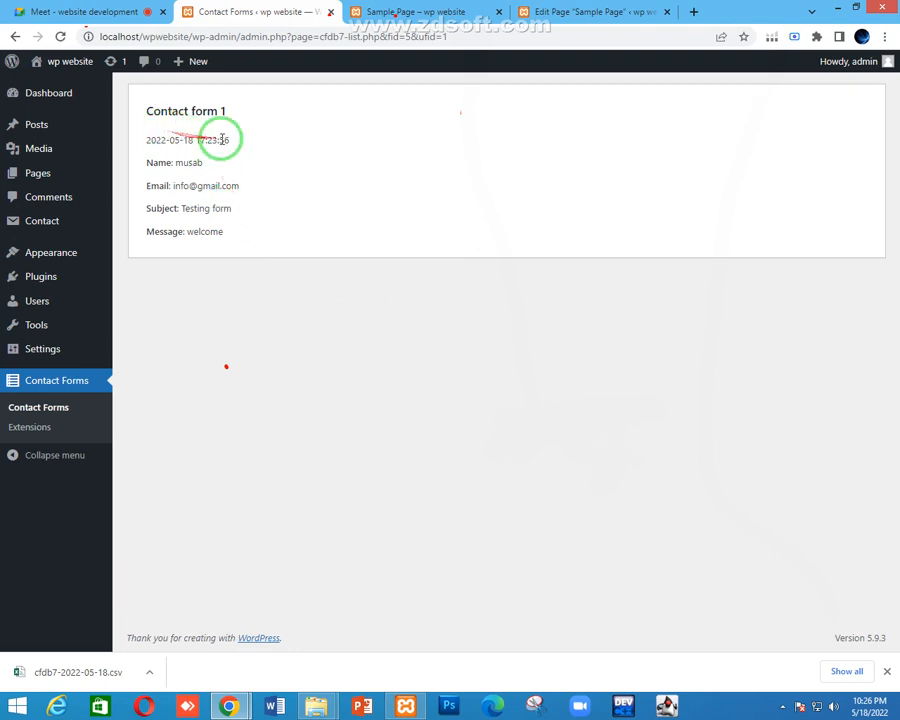
Highlight the submission's date, time and details on the entry page
drag(230, 145, 151, 135)
click(150, 136)
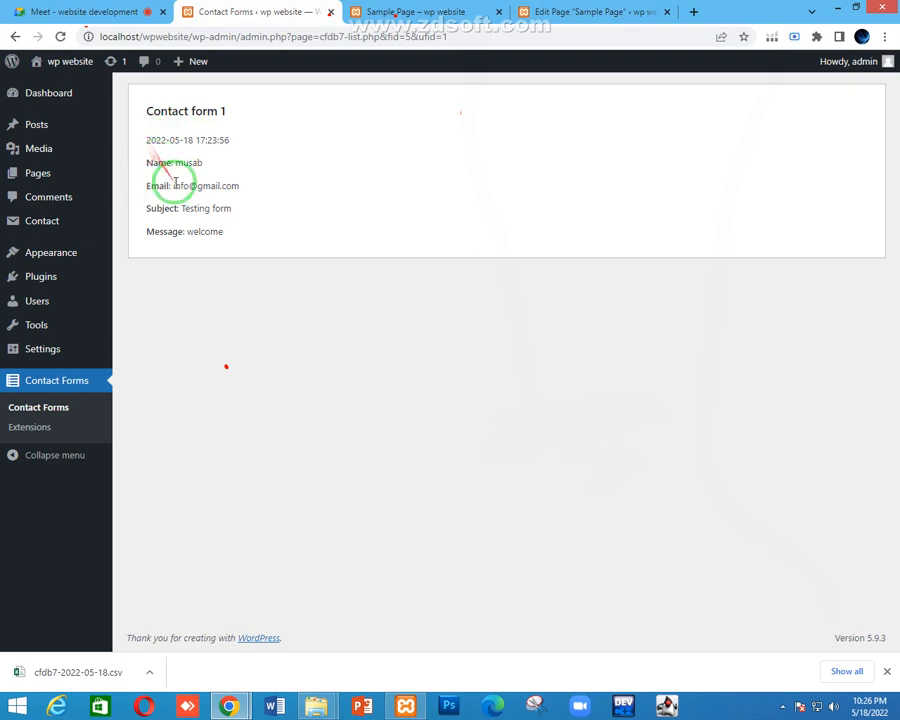
drag(227, 236, 151, 141)
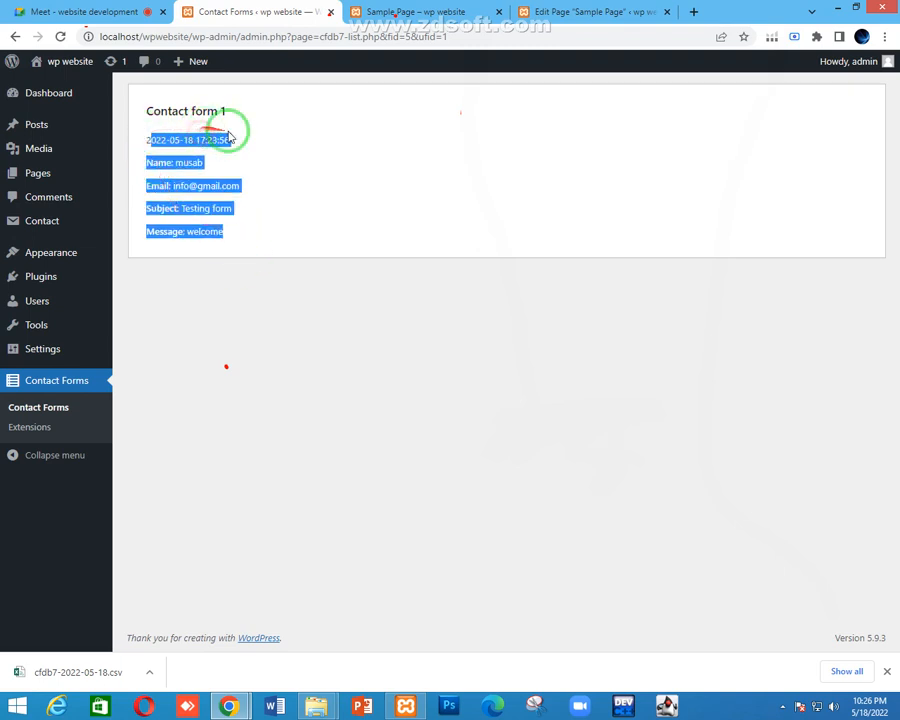
click(272, 190)
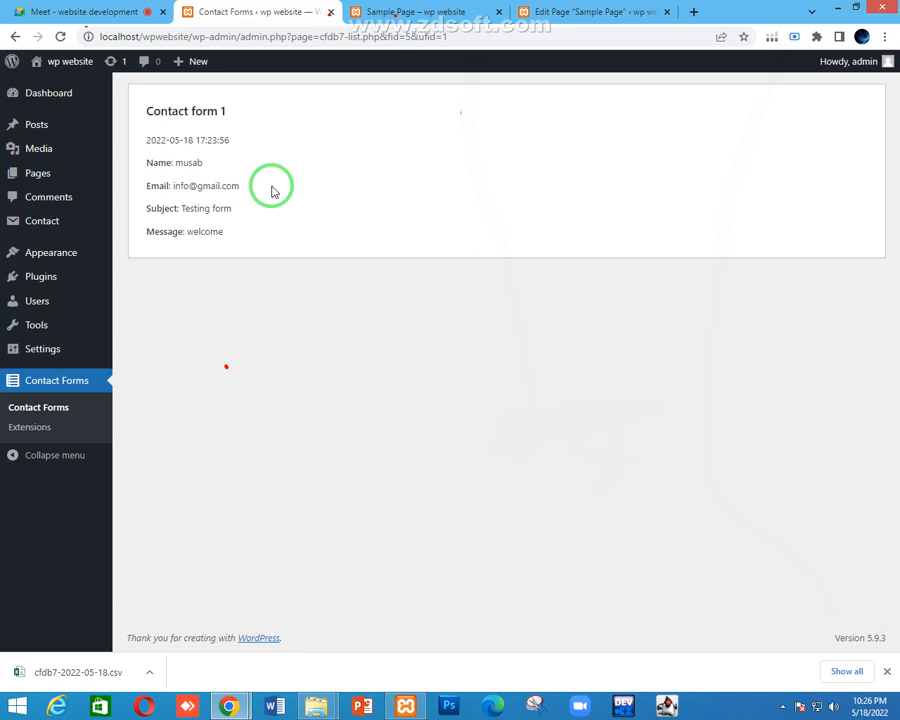
Open the downloaded cfdb7-2022-05-18.csv and bring up Chrome's Downloads list with Ctrl+J
click(40, 671)
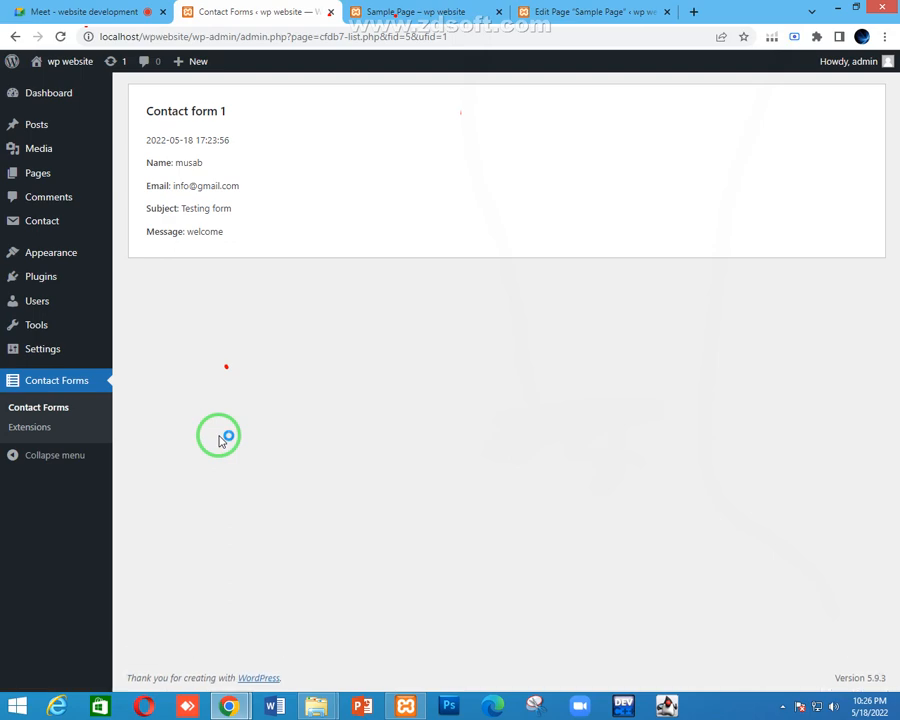
click(105, 11)
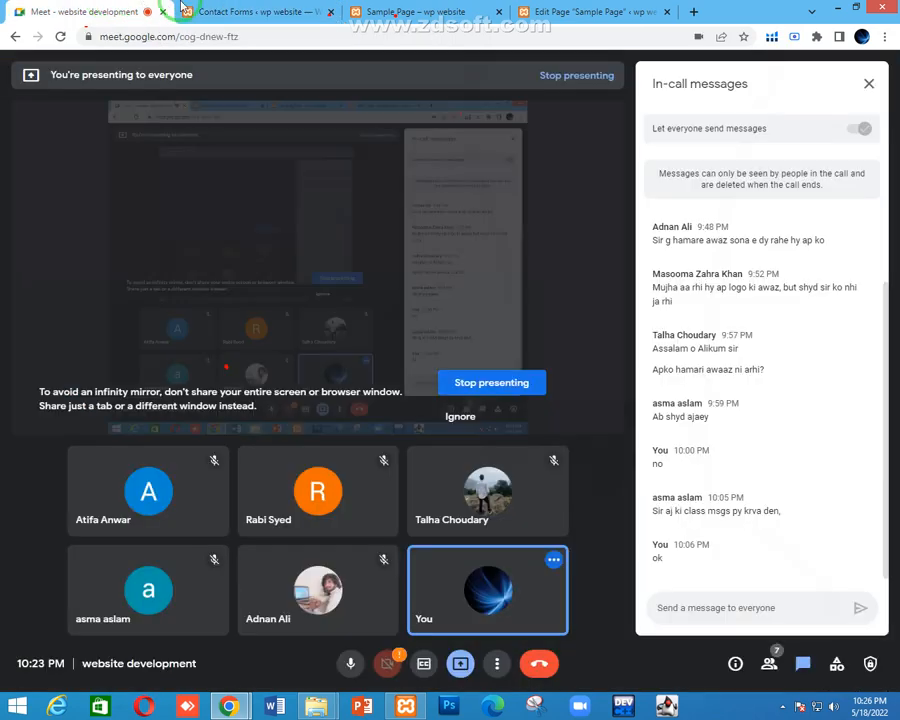
click(237, 8)
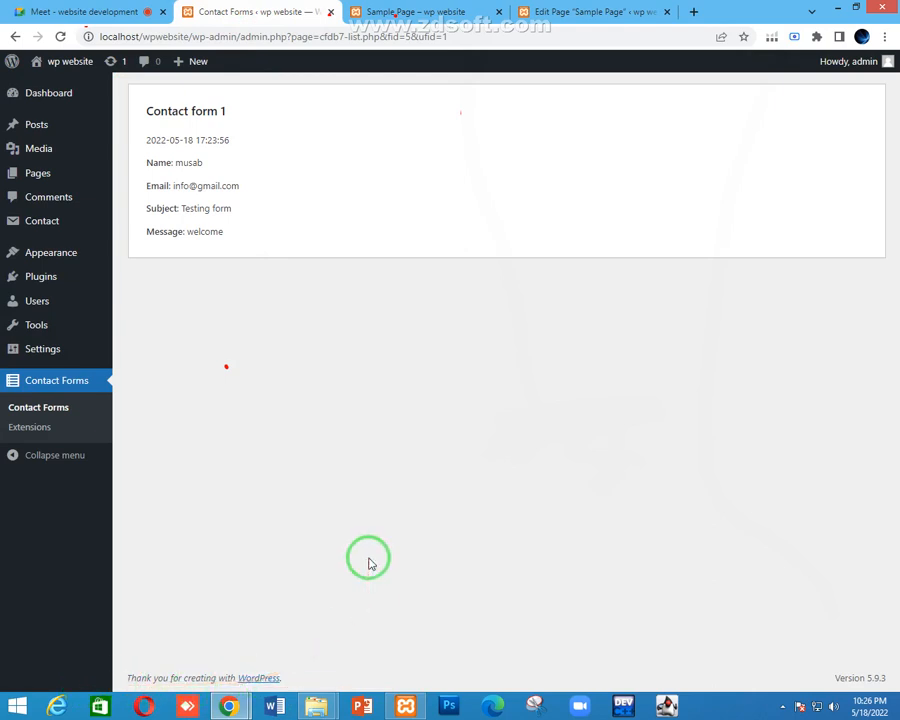
click(425, 11)
click(262, 11)
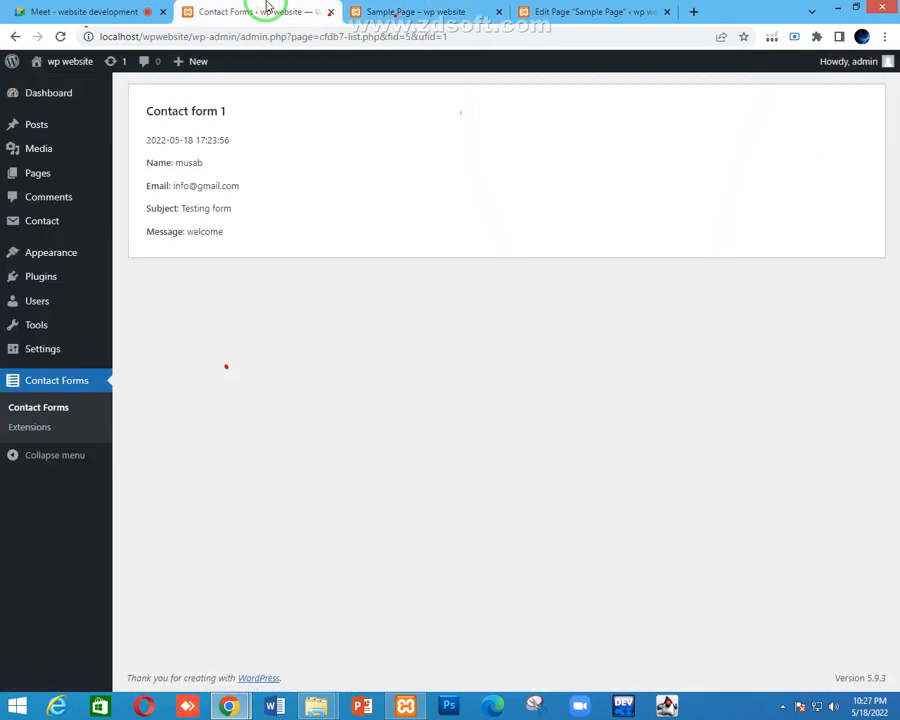
key(ctrl+j)
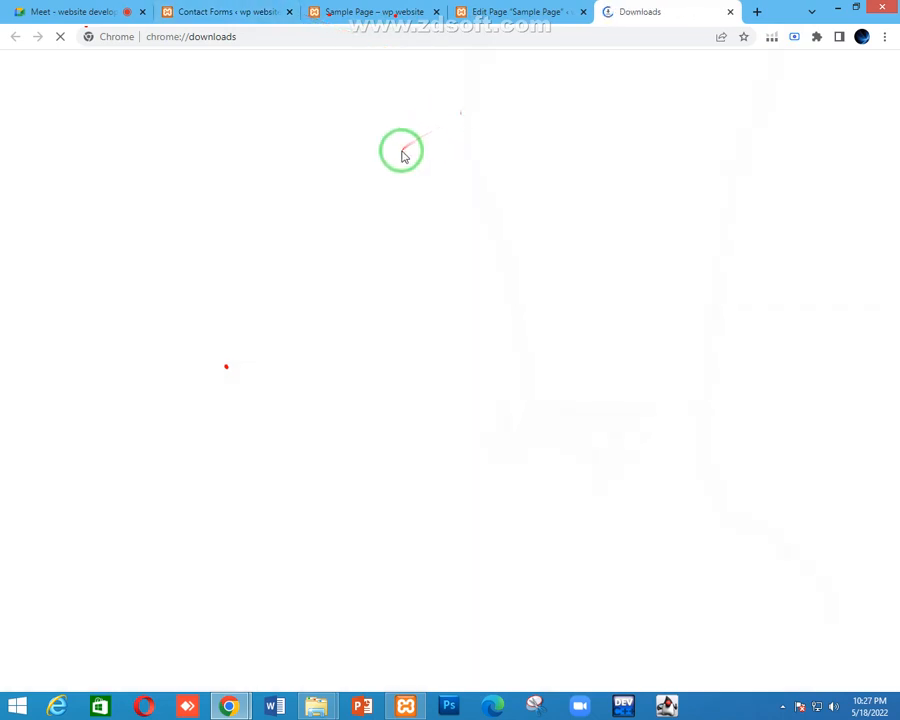
Close the Edit Page tab and return to the Downloads list
click(572, 14)
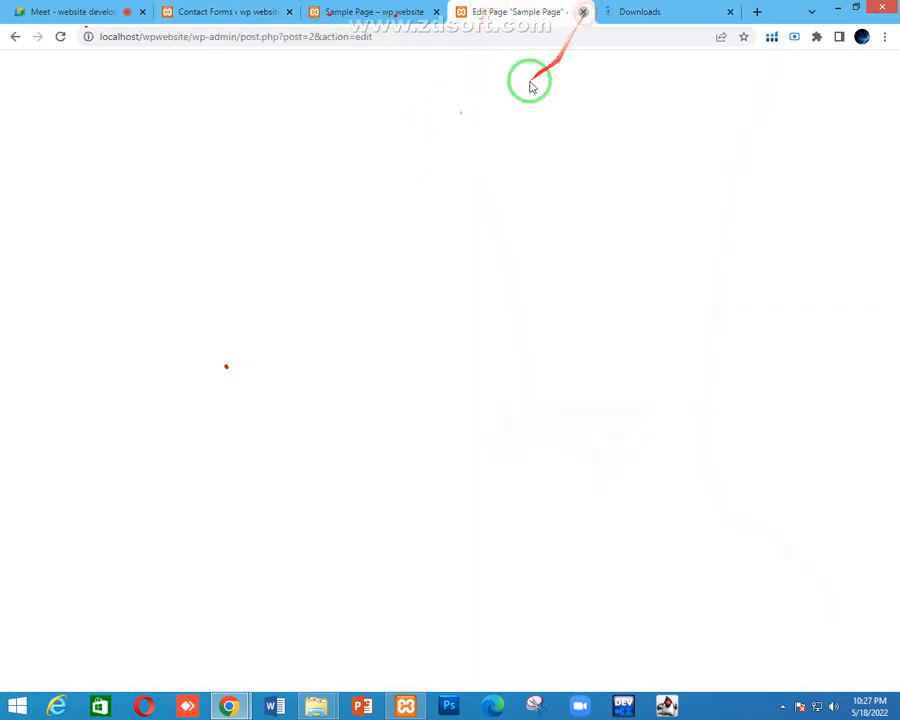
click(345, 10)
click(265, 8)
click(490, 6)
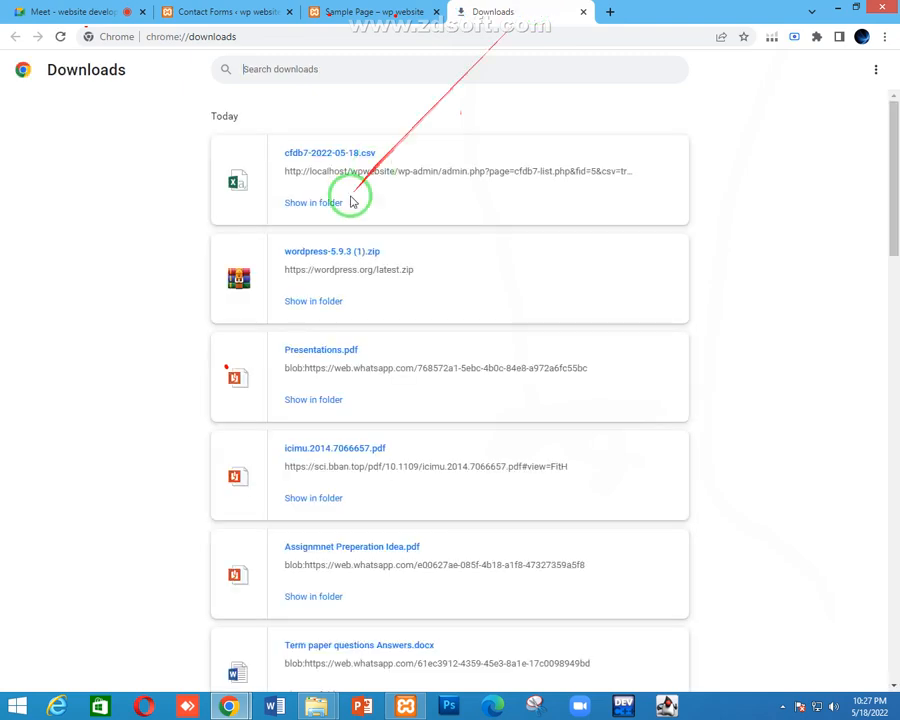
Open cfdb7-2022-05-18.csv from Downloads and view it in Excel
click(314, 155)
double_click(314, 155)
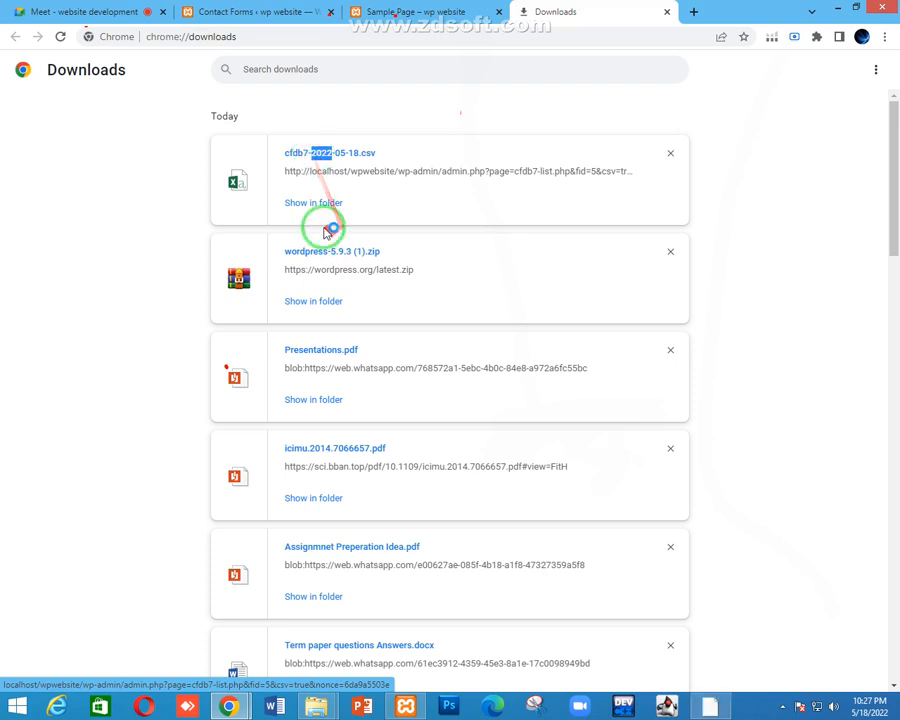
click(713, 708)
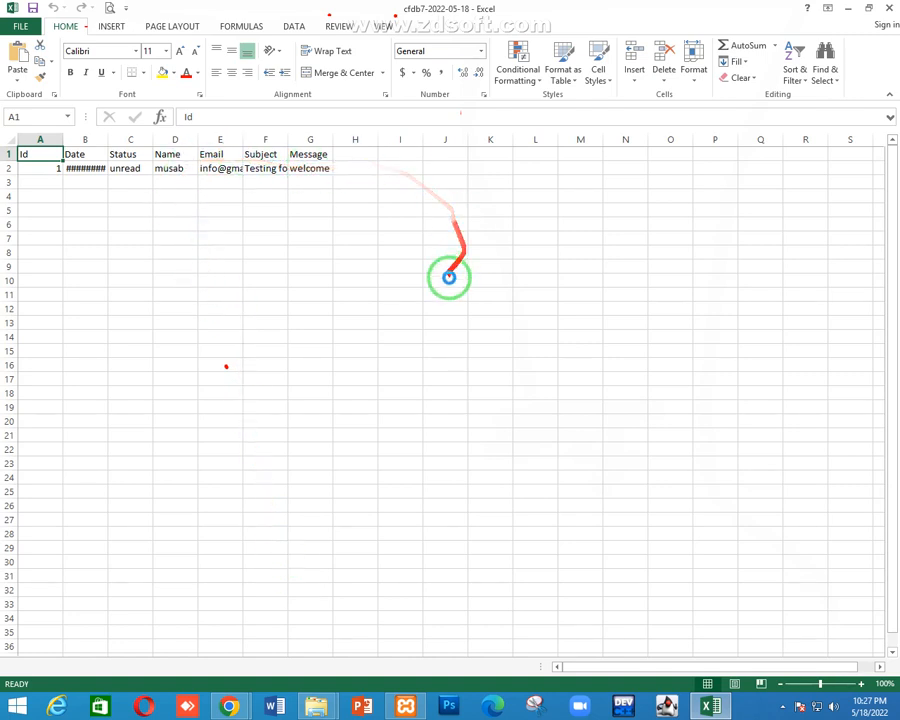
Close the cfdb7-2022-05-18 workbook, dismissing the file-in-use warning, and return to Chrome's Downloads page
click(886, 9)
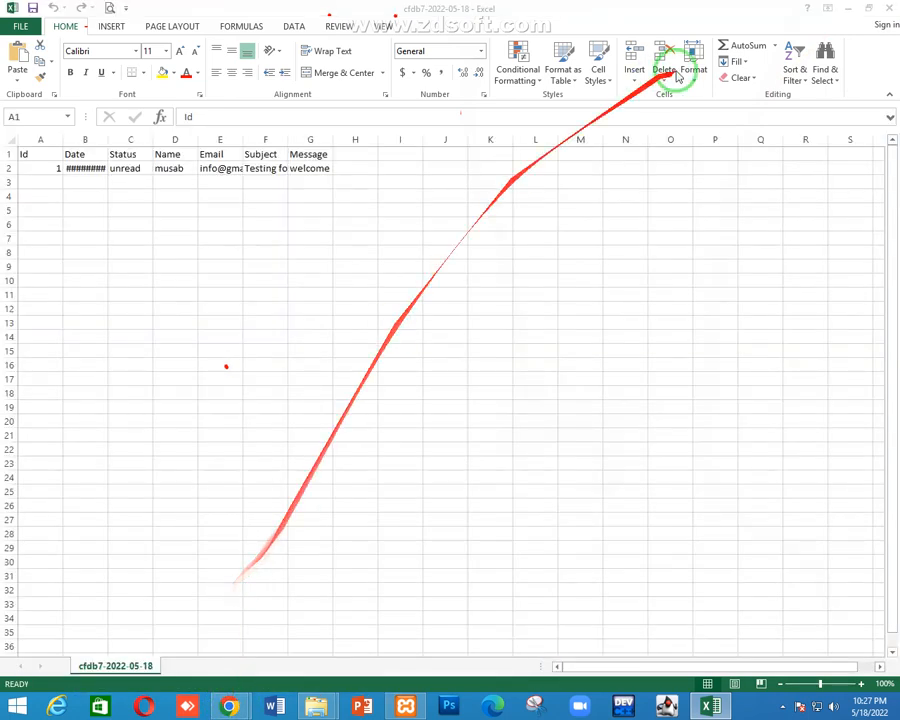
click(889, 9)
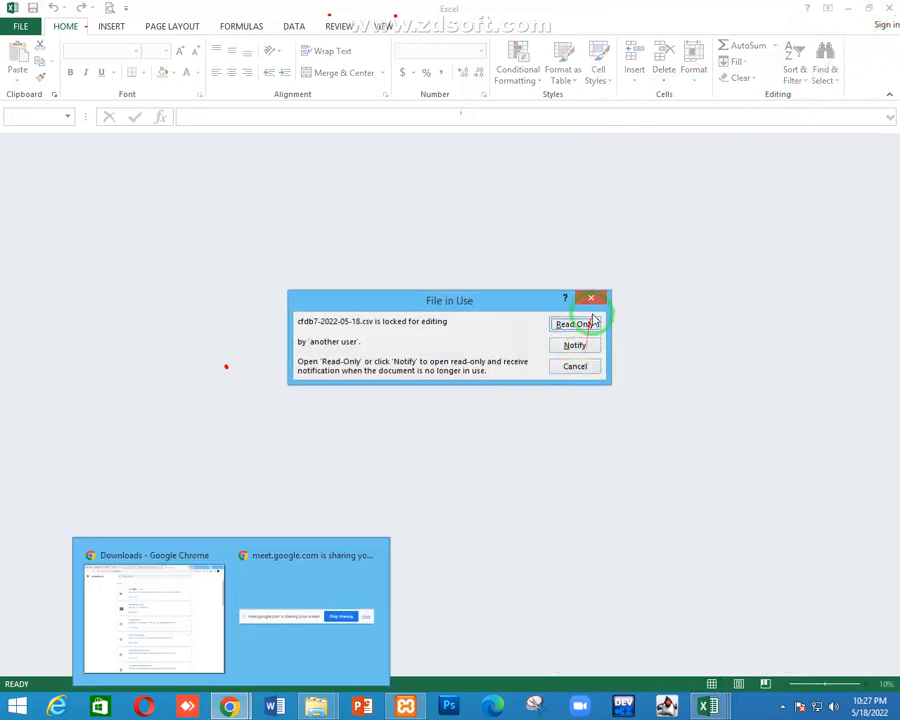
click(591, 299)
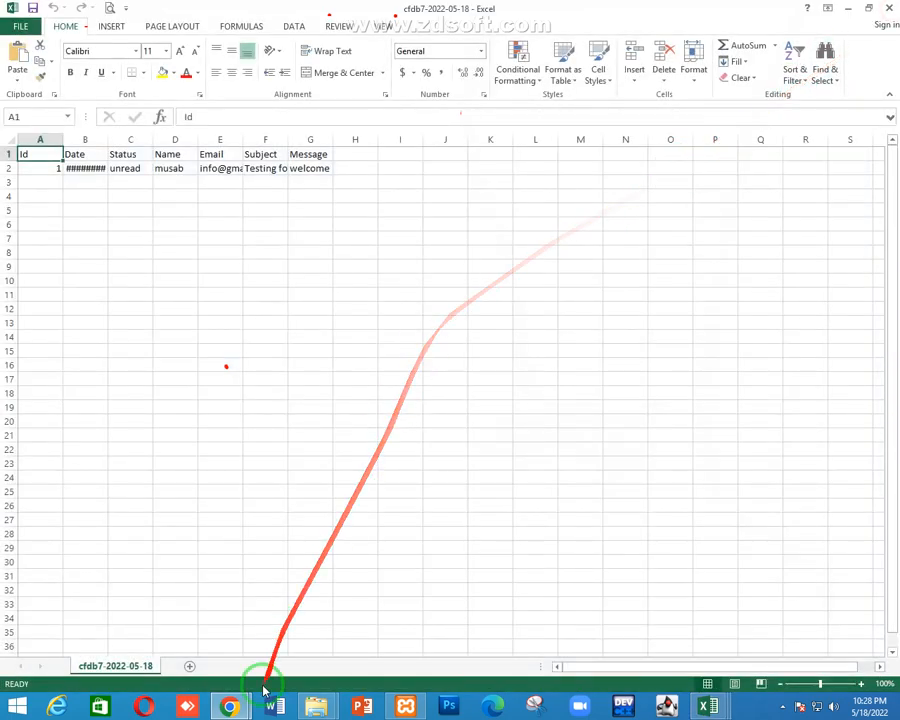
click(889, 8)
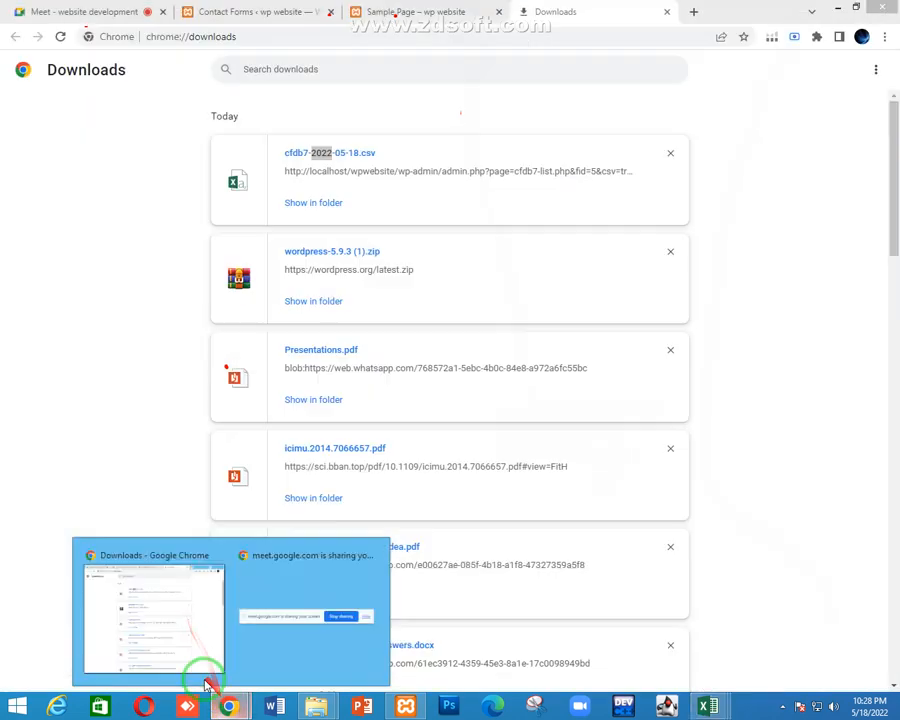
click(200, 670)
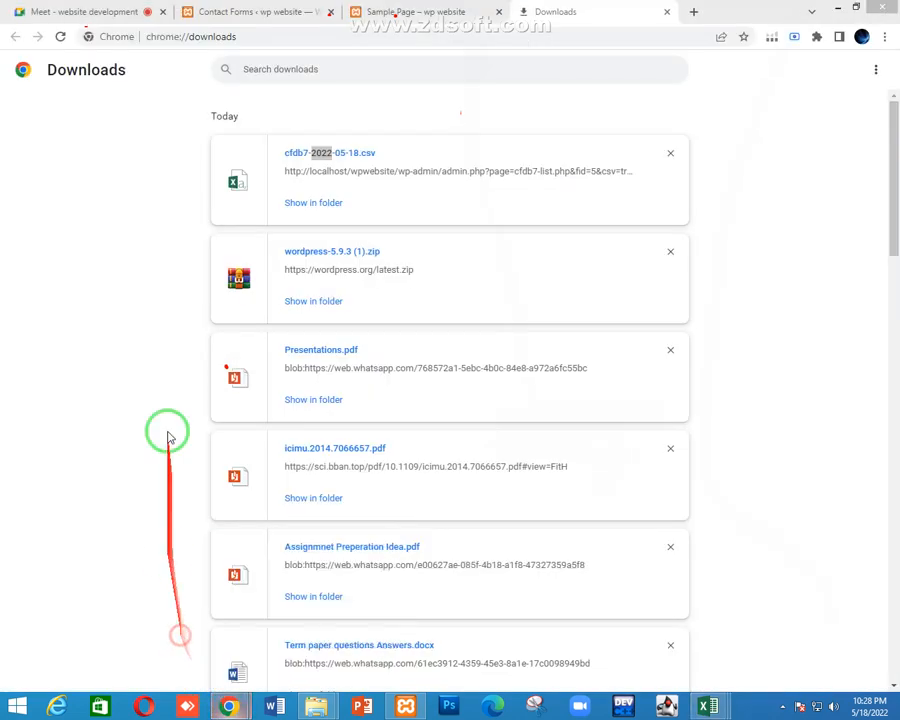
Search Google for 'astra' from the Downloads tab's address bar
click(98, 8)
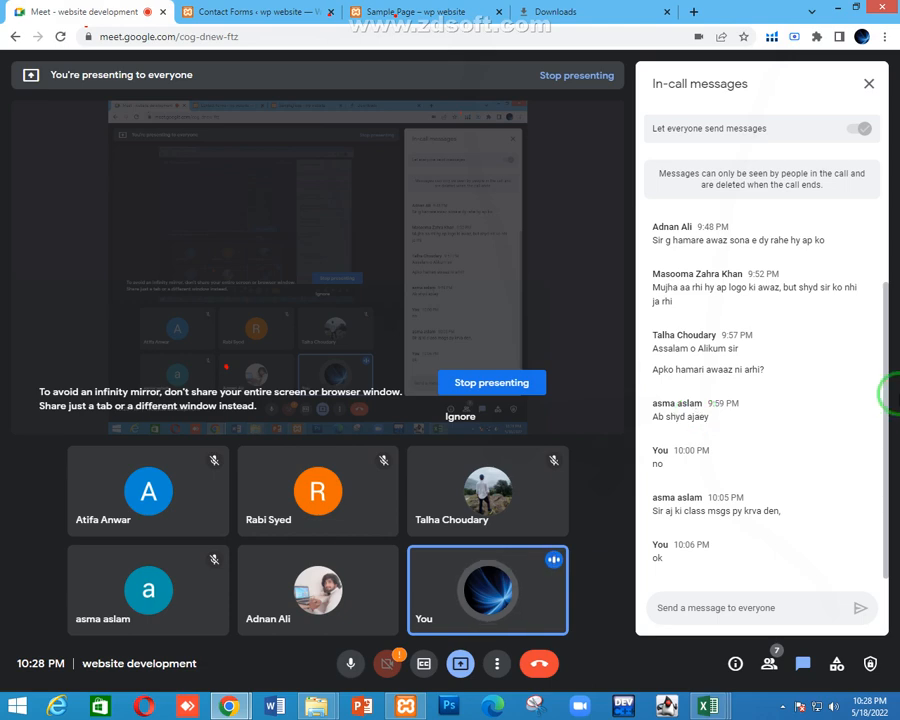
click(578, 14)
click(577, 33)
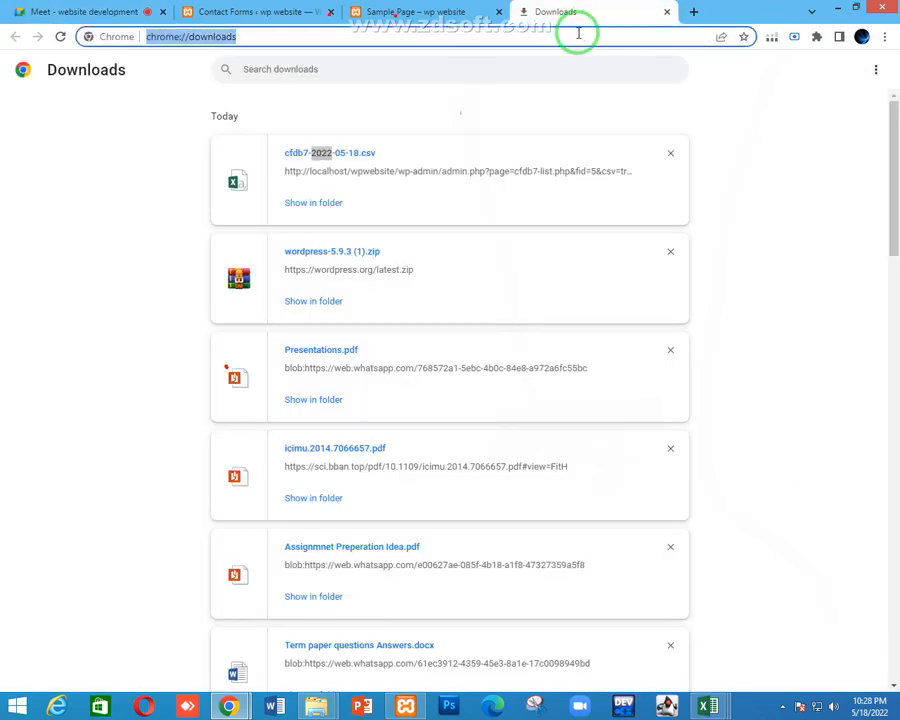
text(astra)
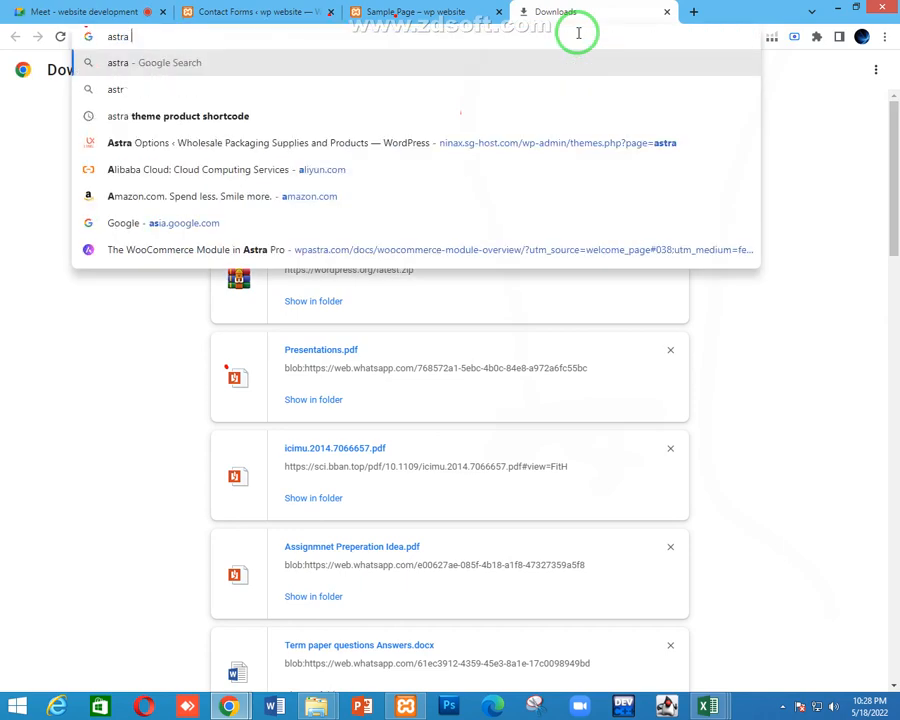
key(Return)
click(92, 11)
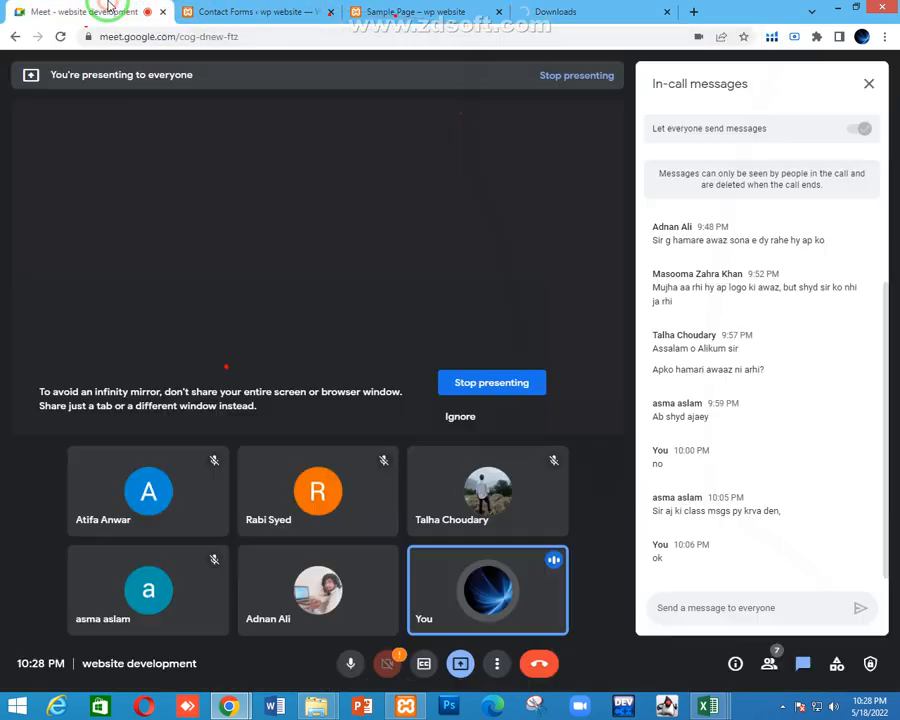
click(598, 8)
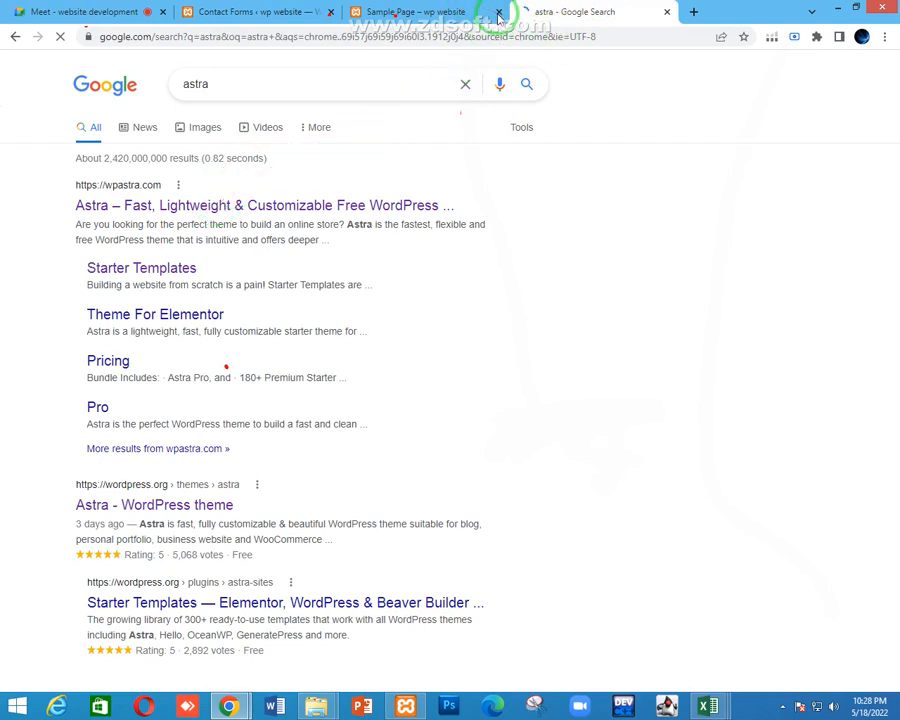
Close the Sample Page tab and go to the wpastra.com tab
click(499, 18)
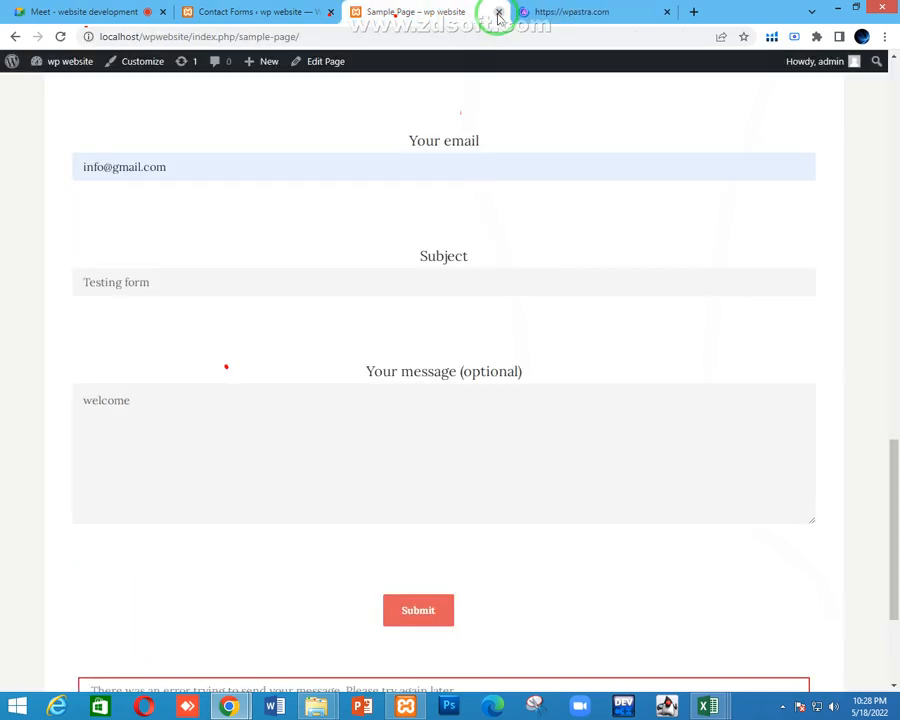
click(499, 14)
click(308, 6)
click(413, 6)
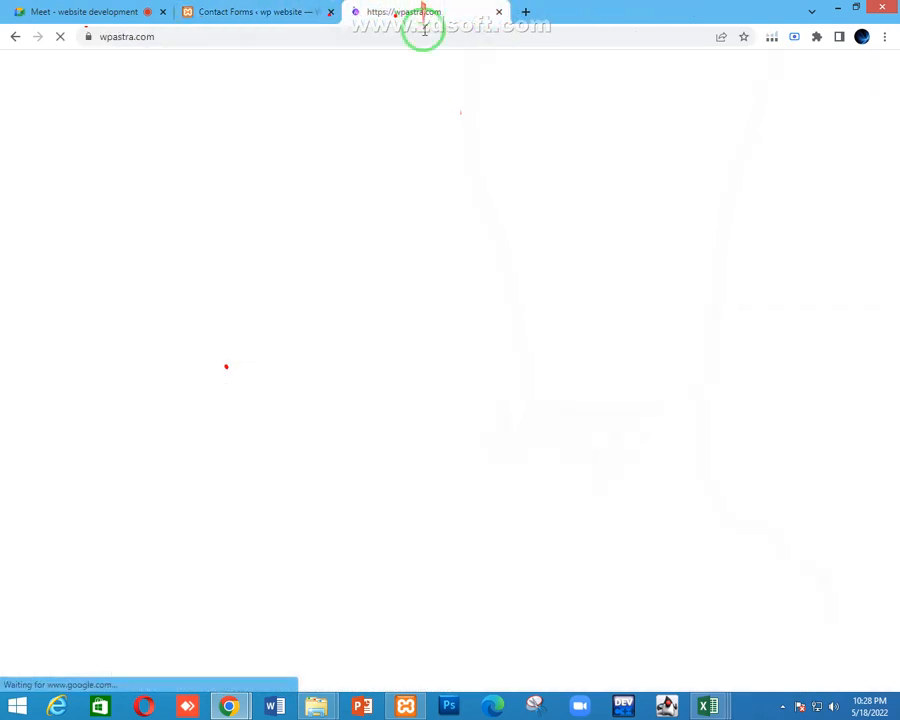
click(134, 6)
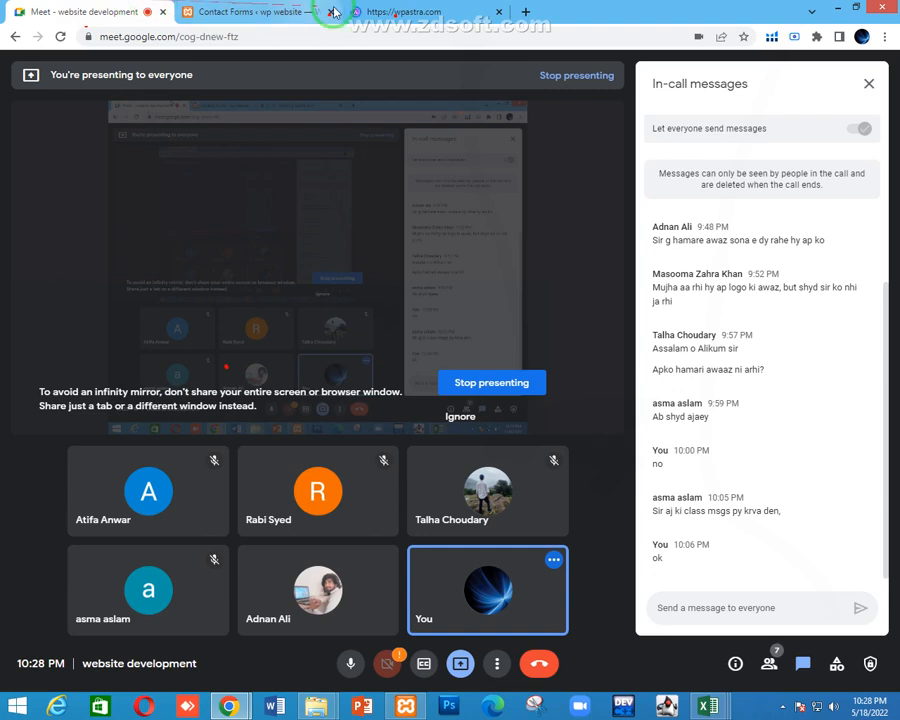
click(410, 10)
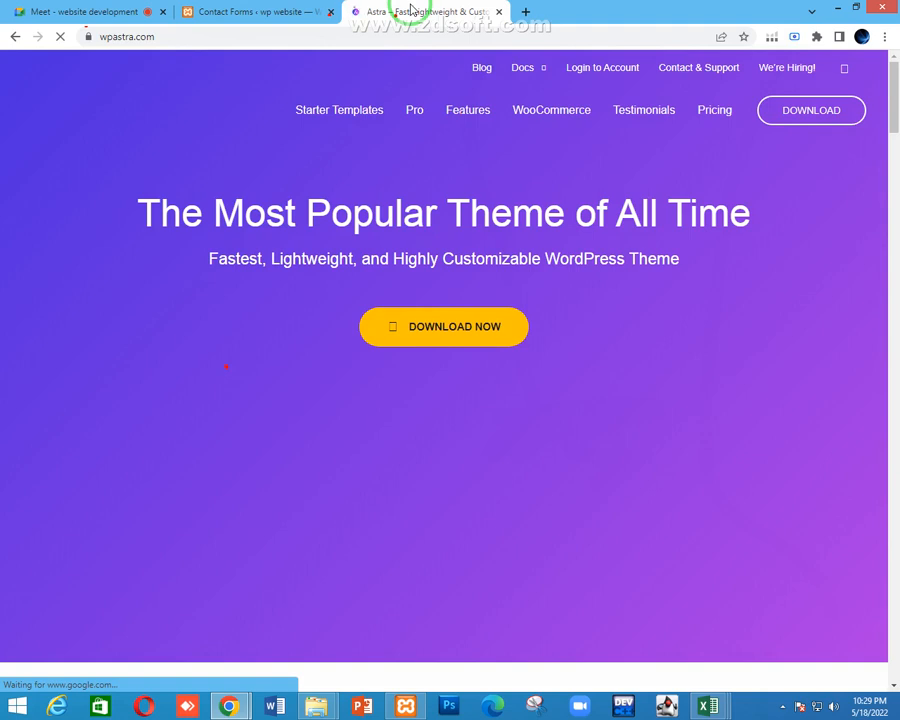
Open Astra's Starter Templates page and scroll through it
click(346, 111)
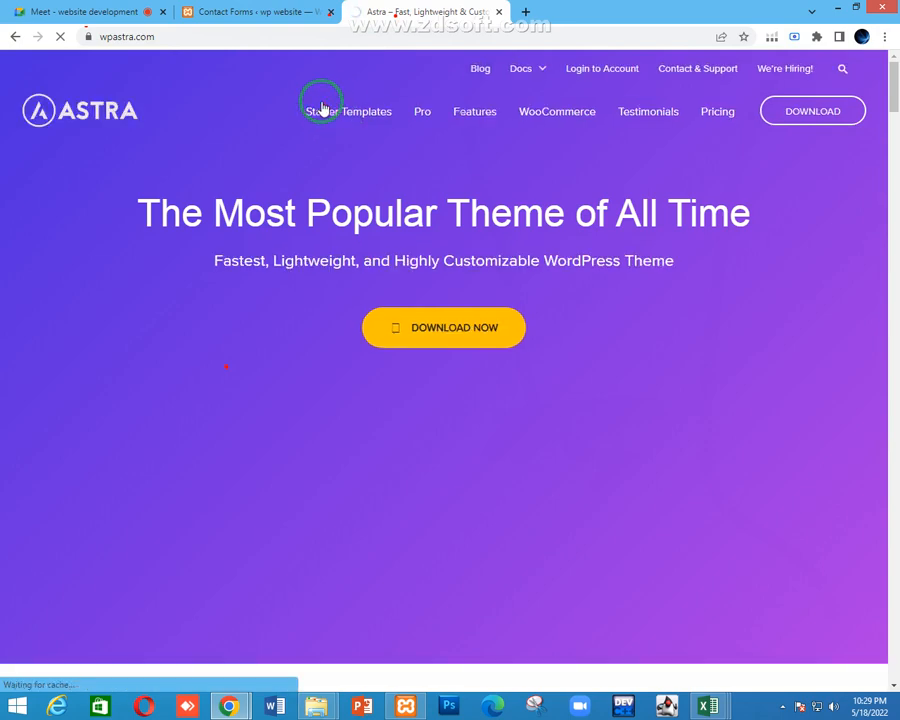
scroll(358, 338, down, 3)
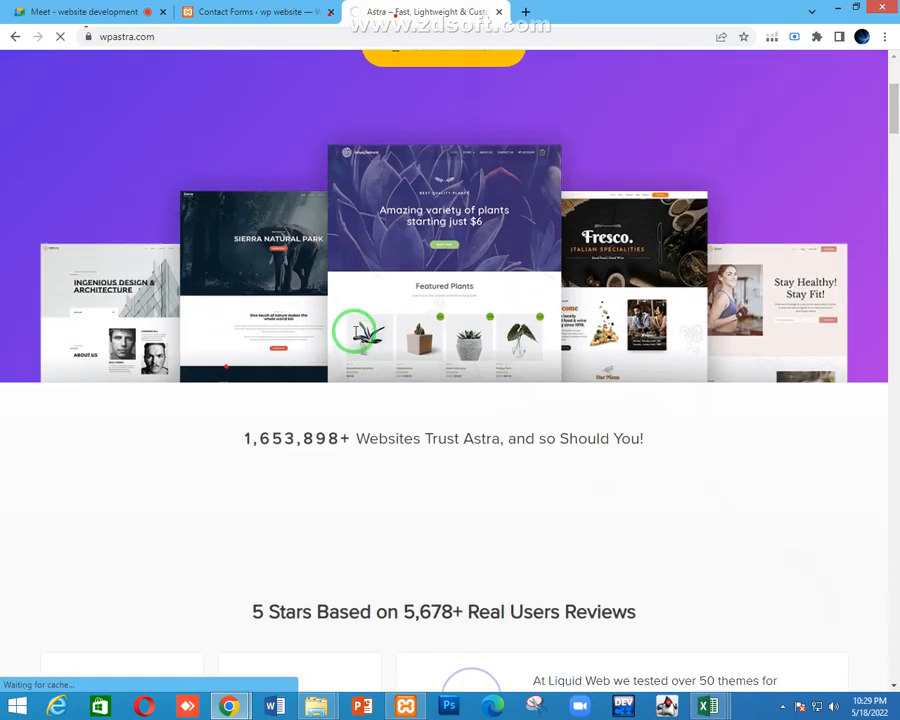
scroll(357, 333, up, 3)
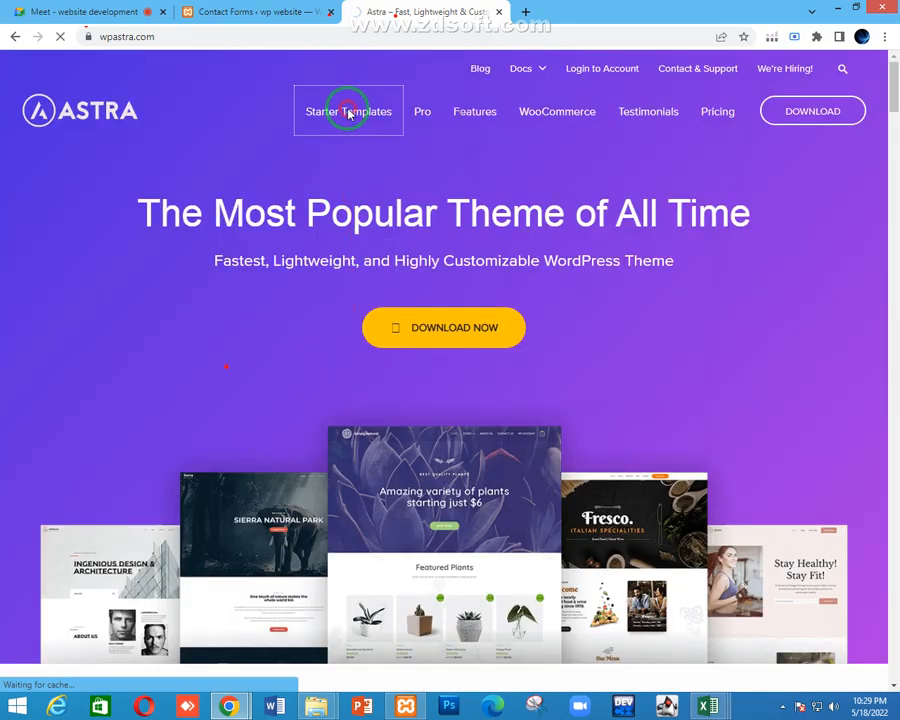
scroll(313, 245, down, 4)
scroll(311, 243, down, 7)
scroll(307, 247, up, 10)
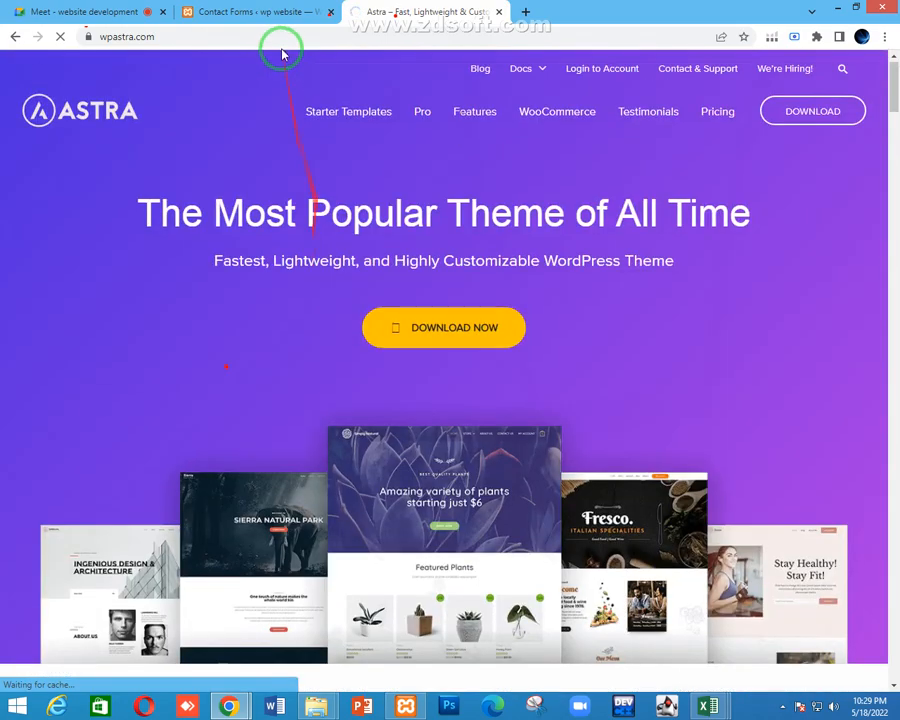
scroll(265, 312, down, 2)
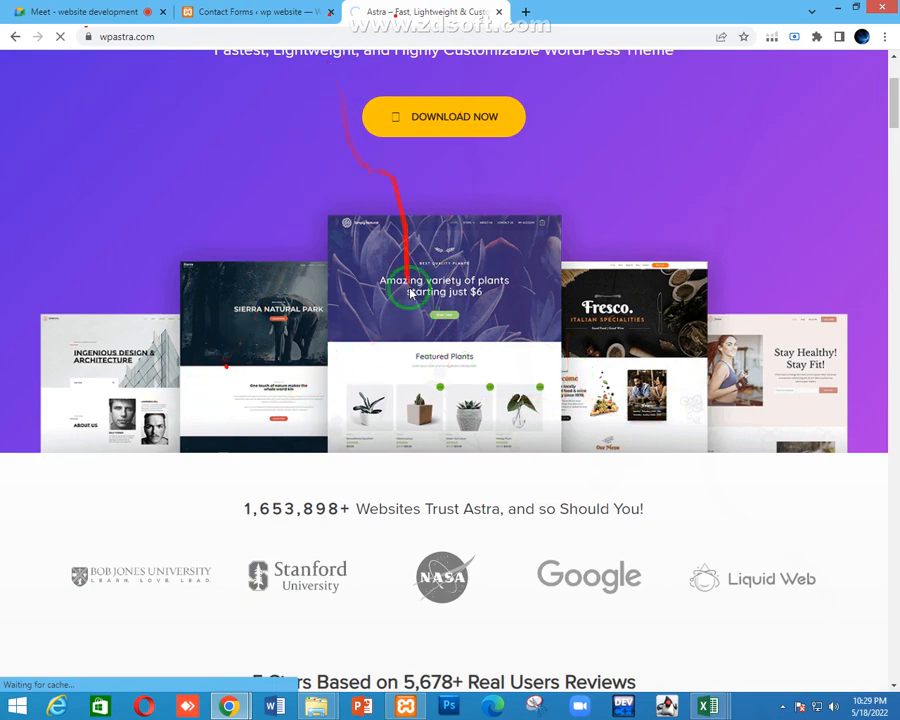
scroll(410, 304, down, 3)
scroll(368, 196, up, 5)
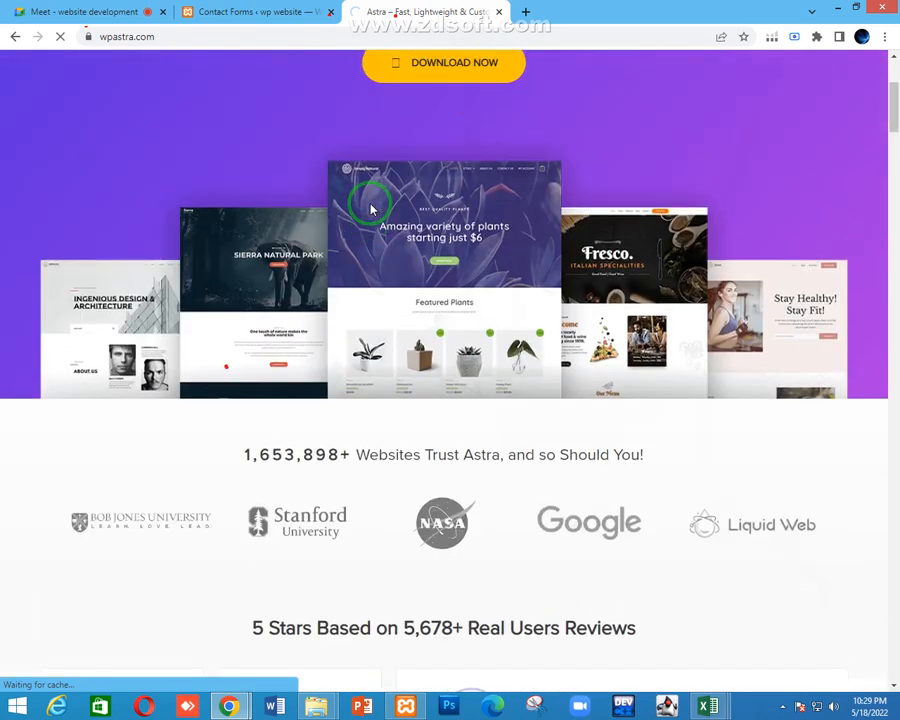
scroll(446, 191, down, 3)
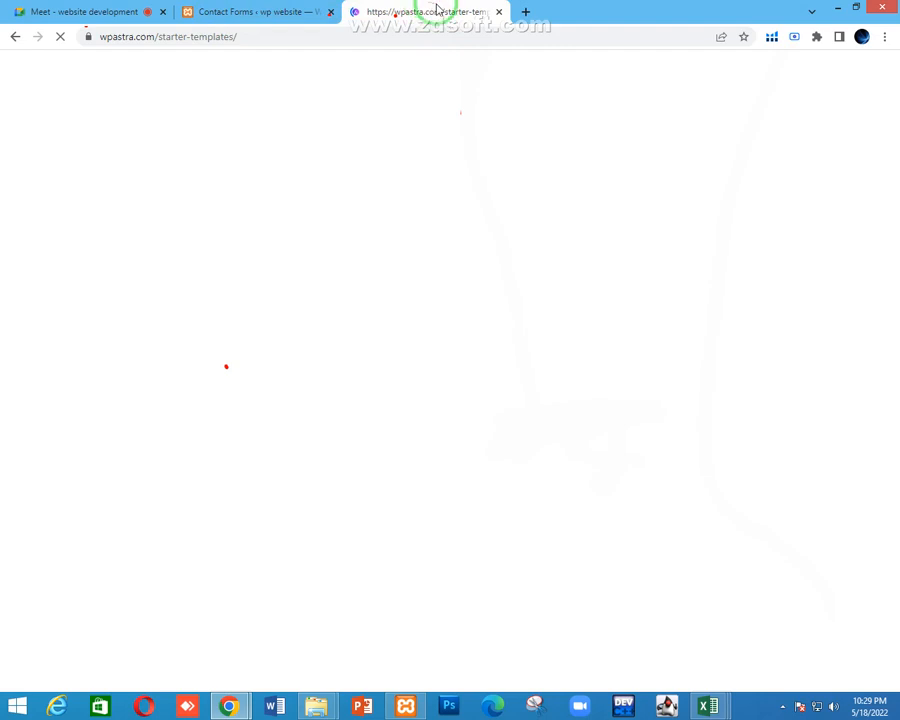
Close all Excel windows from the taskbar and refocus Chrome
right_click(714, 702)
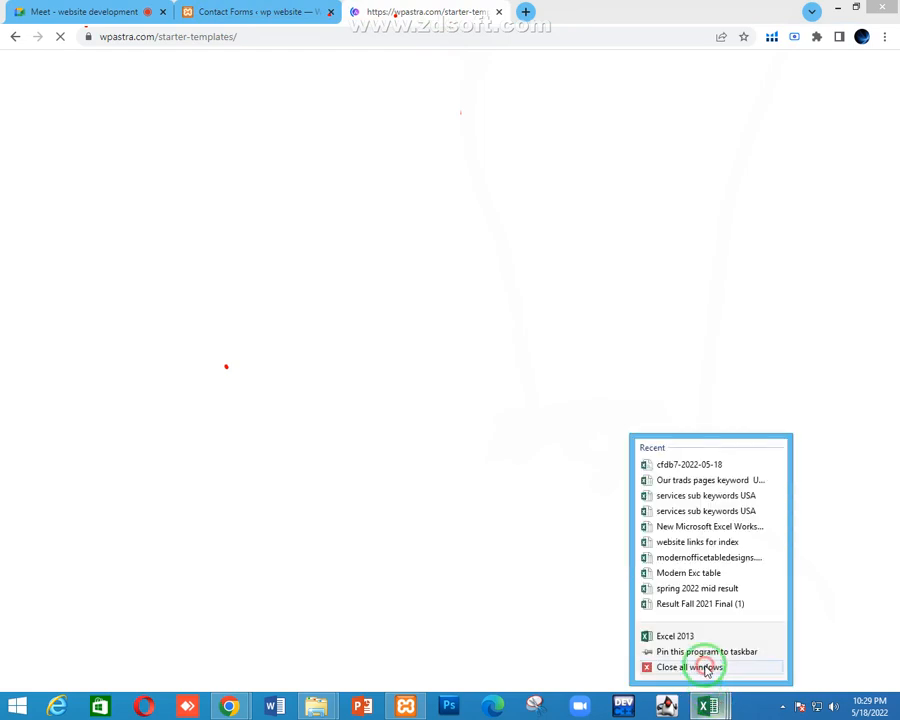
click(705, 667)
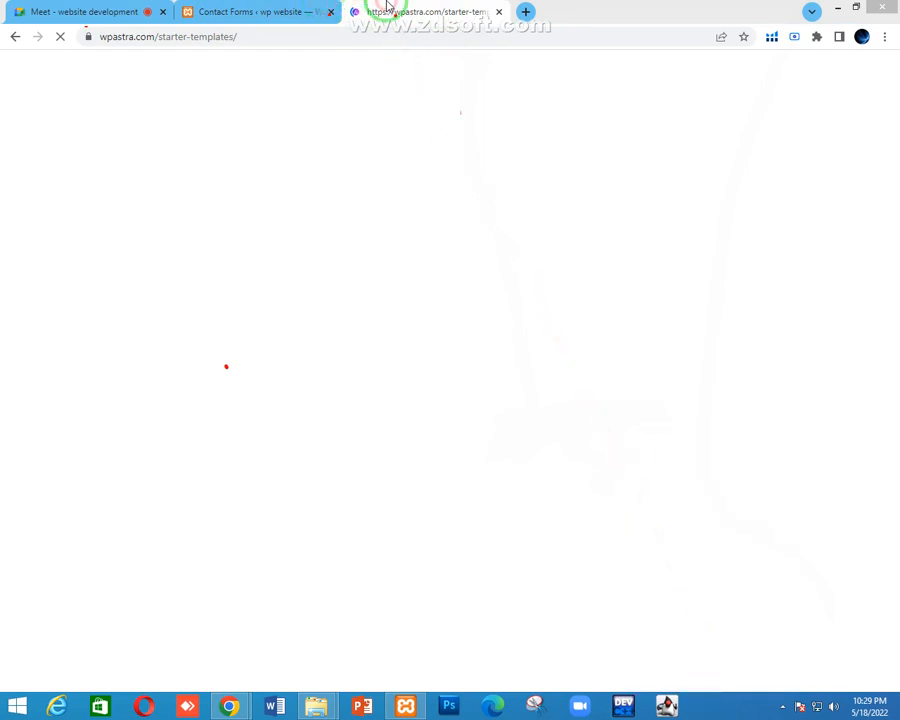
click(388, 8)
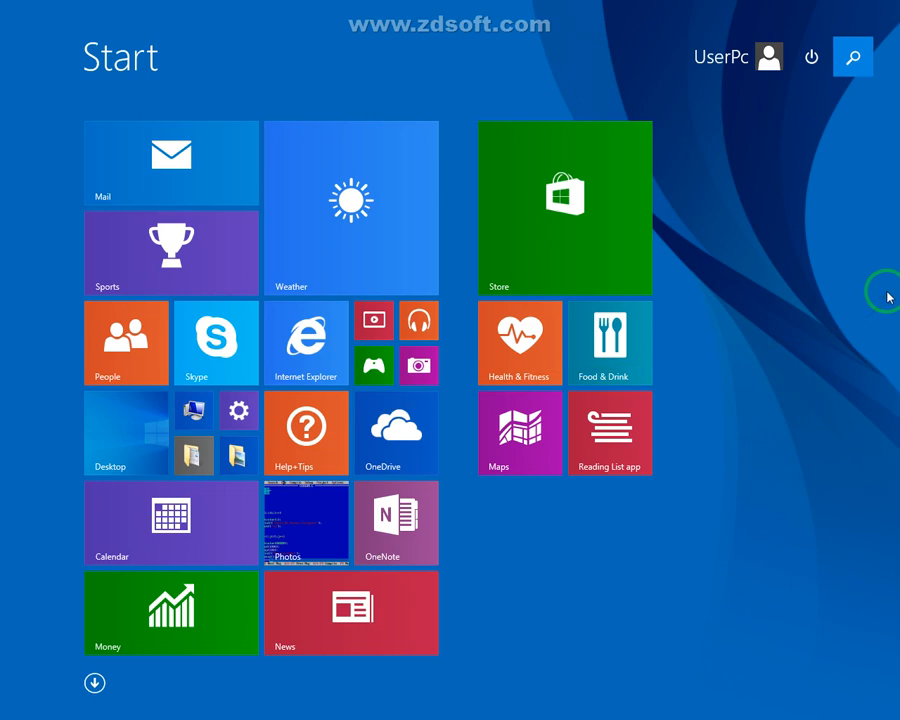
Search the Start screen for 'recorder' and launch Sound Recorder from the results
click(853, 63)
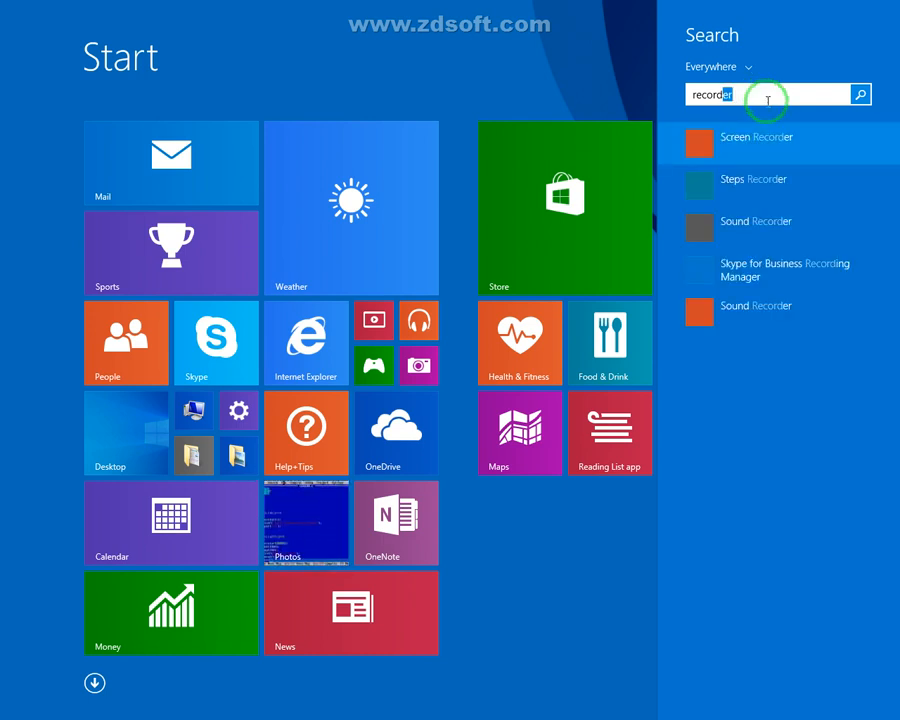
click(772, 316)
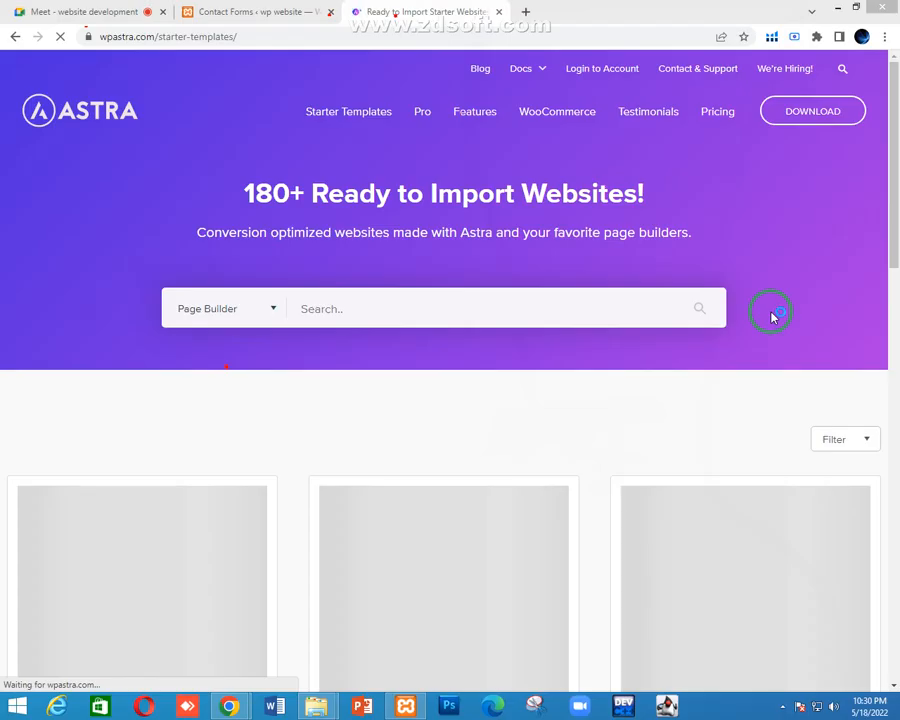